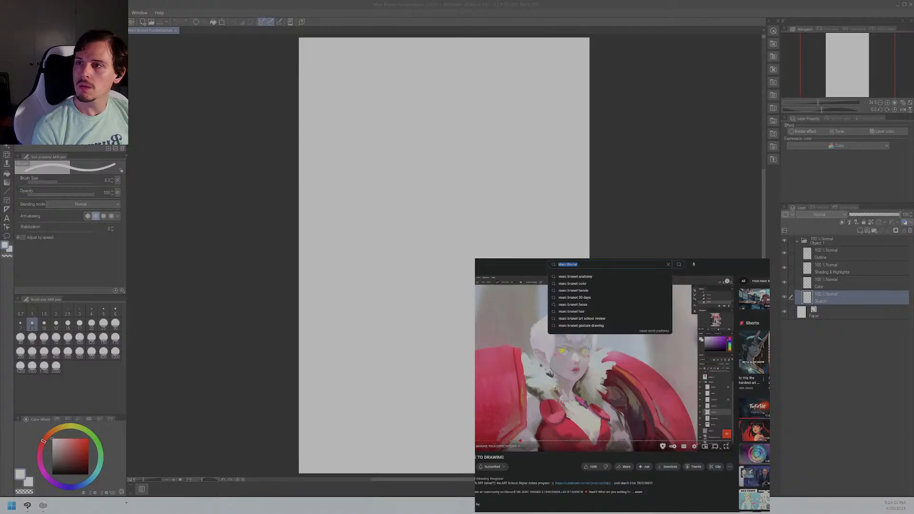
key("Escape")
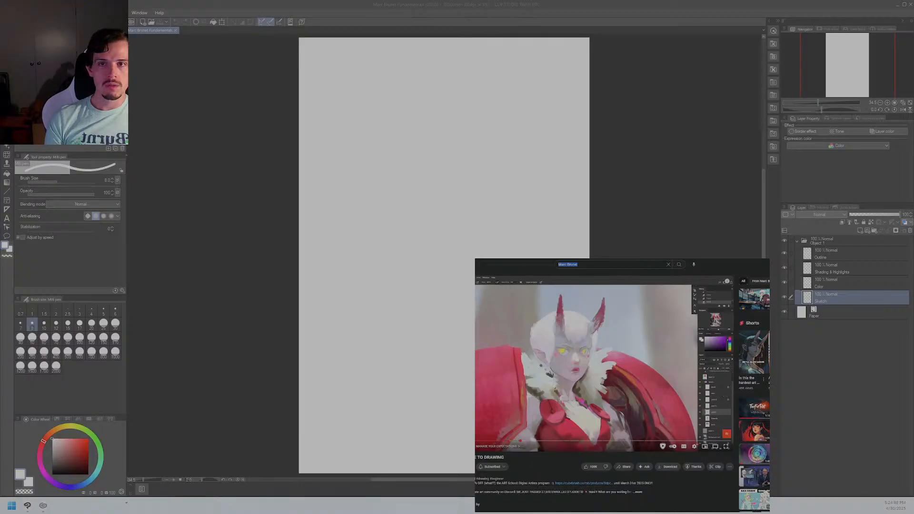
key("ctrl+l")
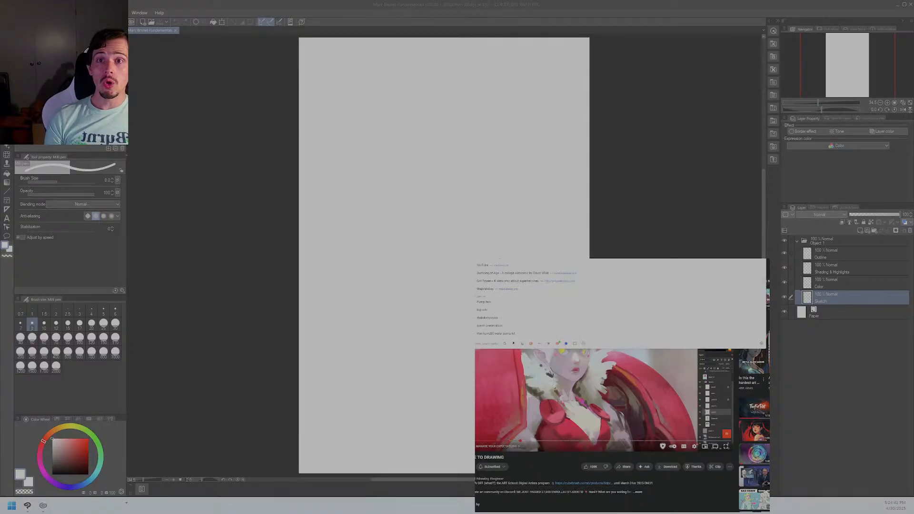
left_click(568, 265)
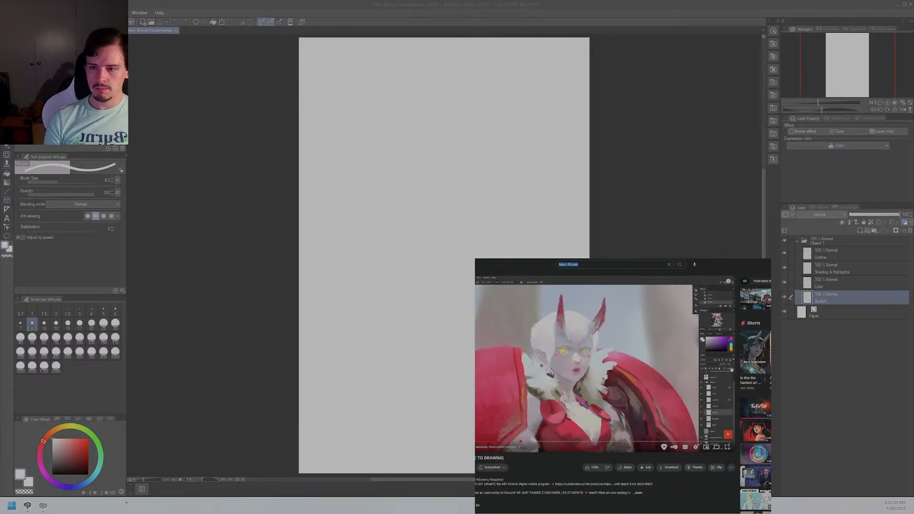
left_click(608, 493)
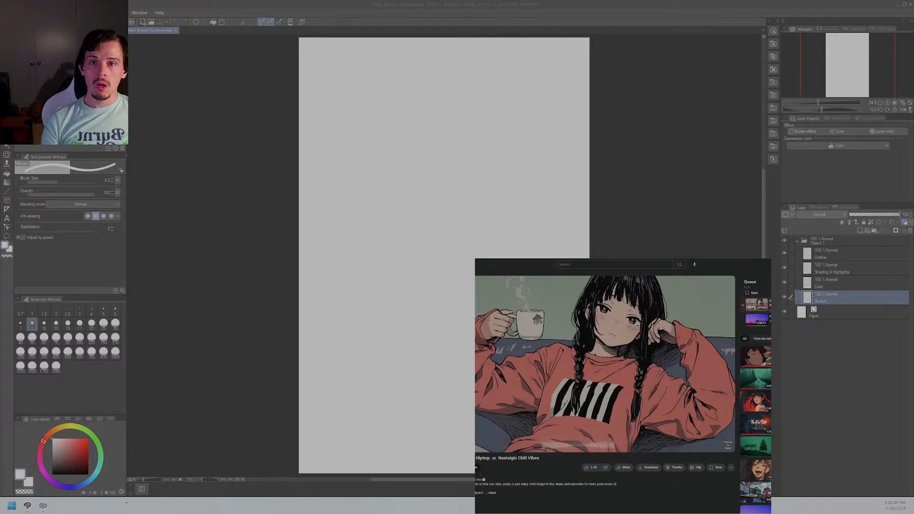
left_click(760, 279)
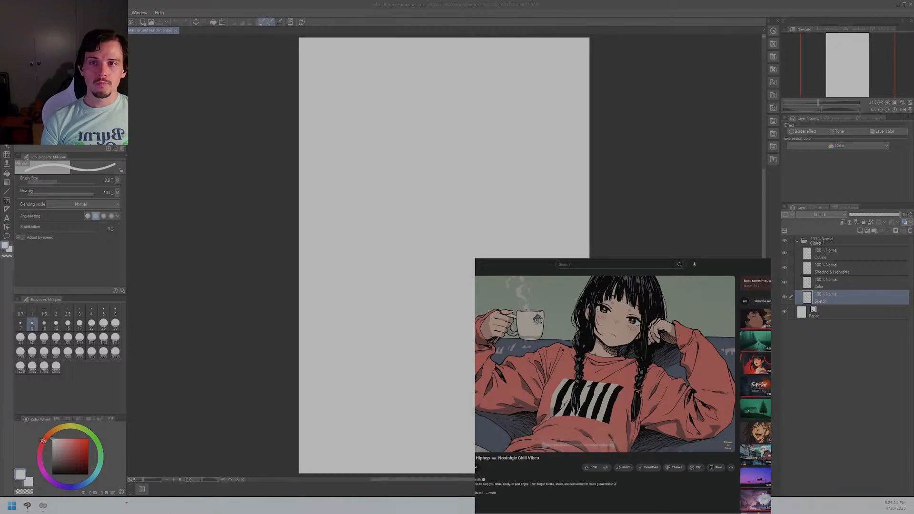
Step: Search the web for drawing references in a new browser tab, browse the image results and preview the tears drawing reference
key("ctrl+t")
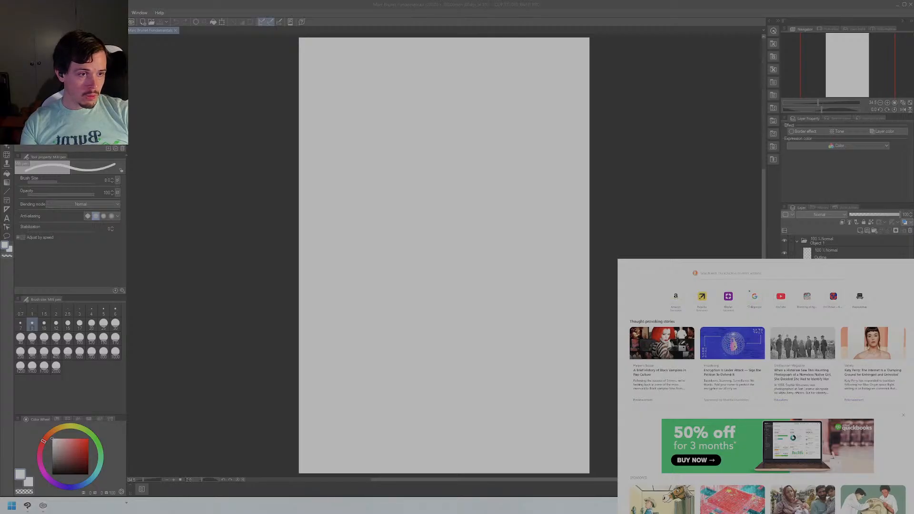
left_click(724, 270)
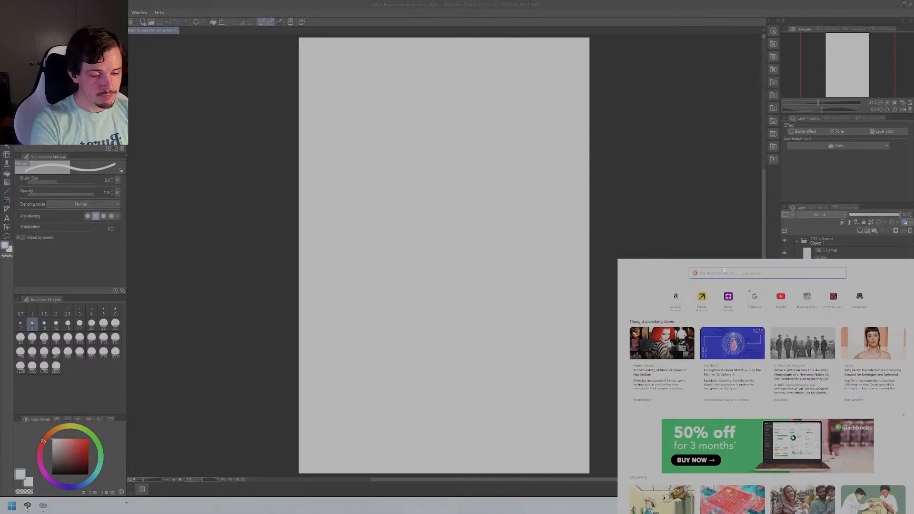
type("drawing ref")
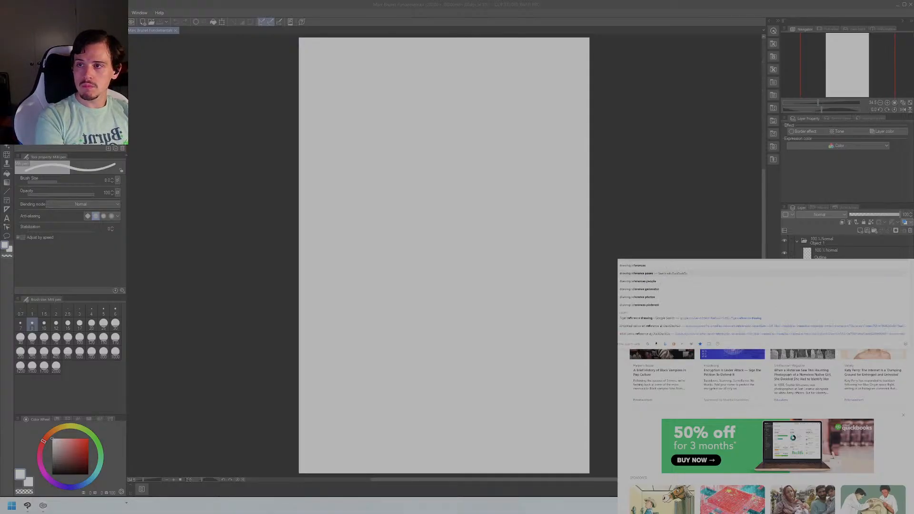
key("Return")
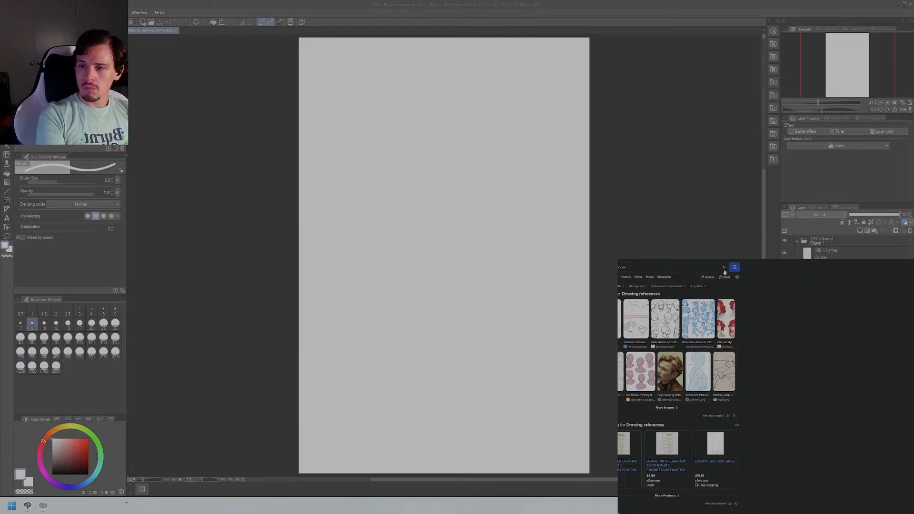
left_click(619, 277)
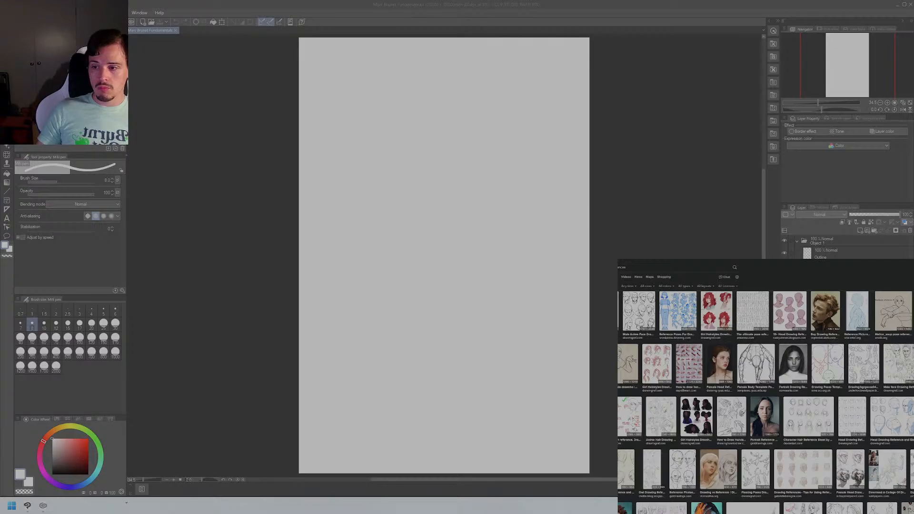
left_click(629, 416)
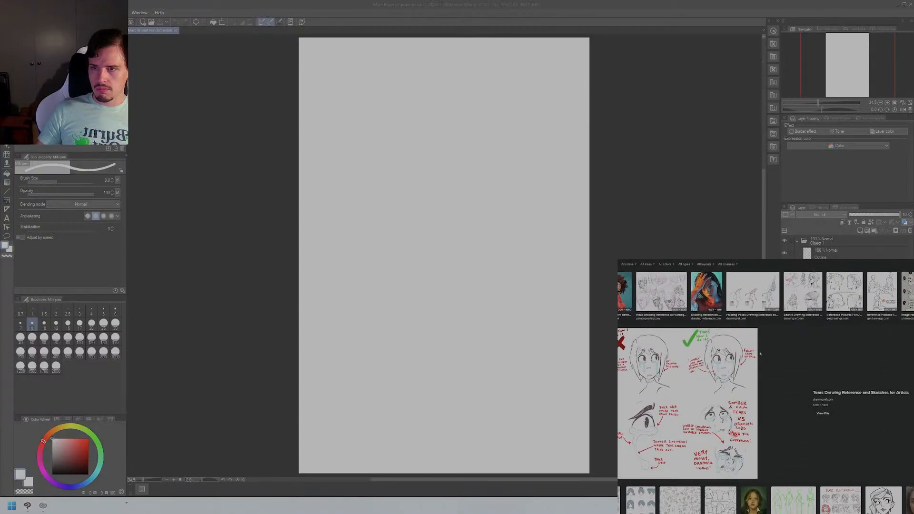
key("Escape")
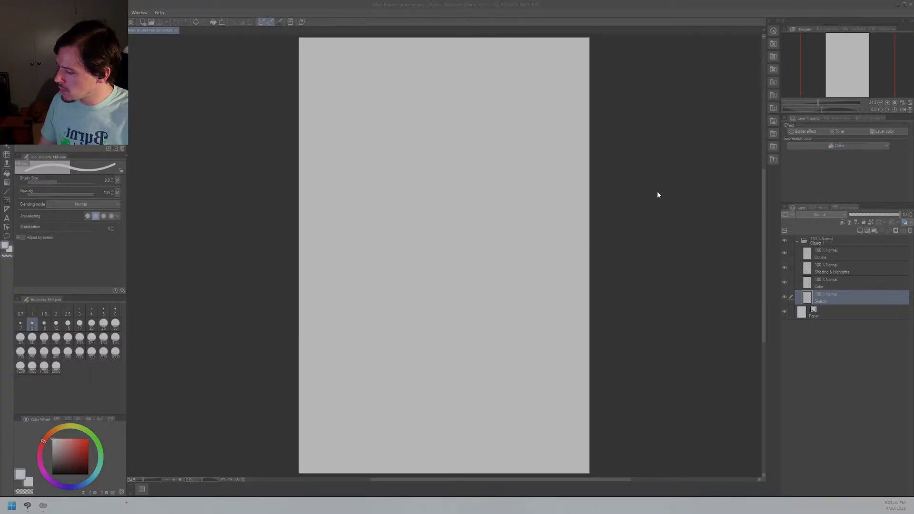
Step: Switch to Clip Studio Paint and choose the Mechanical pencil for sketching
left_click(443, 144)
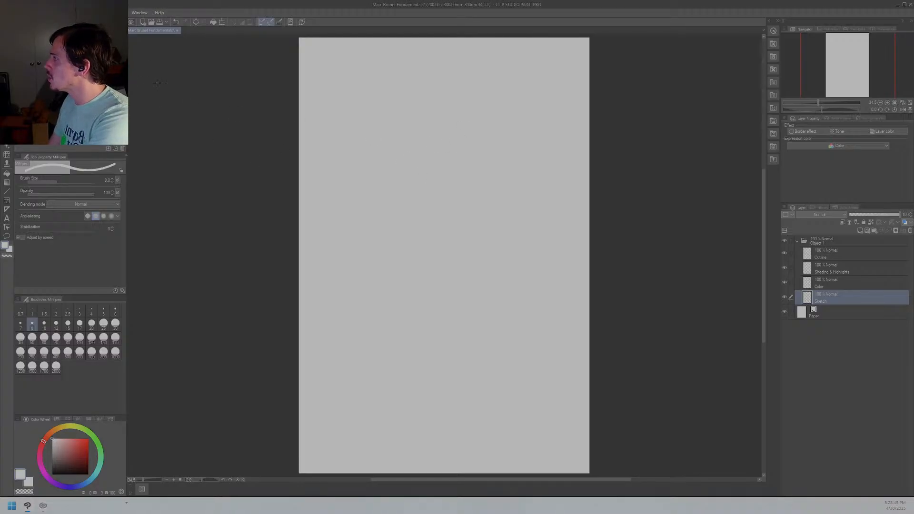
key("p")
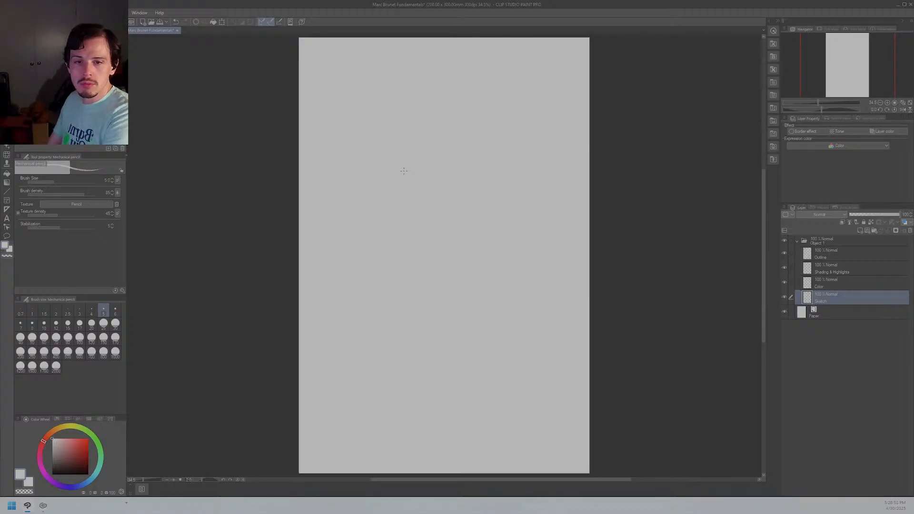
scroll(403, 170, "up", 4)
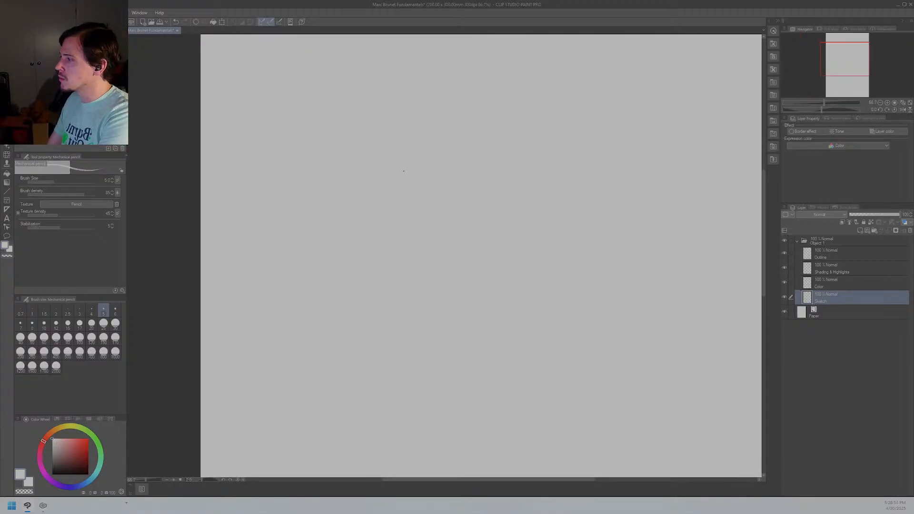
scroll(404, 171, "down", 1)
scroll(404, 170, "up", 2)
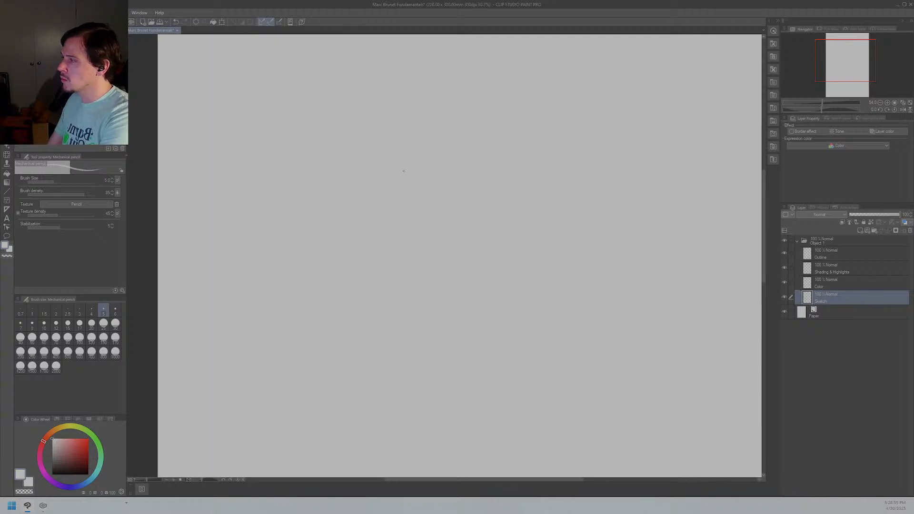
mouse_move(404, 171)
left_mouse_down()
mouse_move(348, 257)
mouse_move(407, 213)
left_mouse_up()
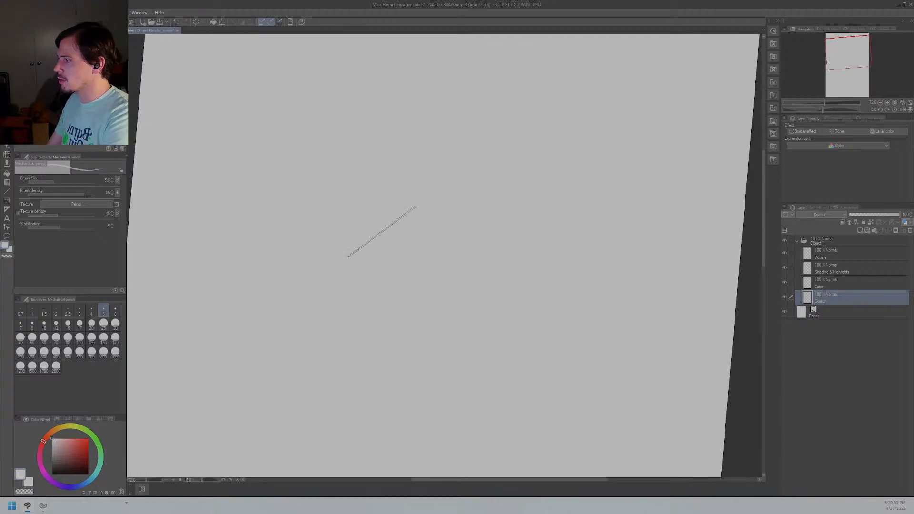
scroll(348, 256, "down", 1)
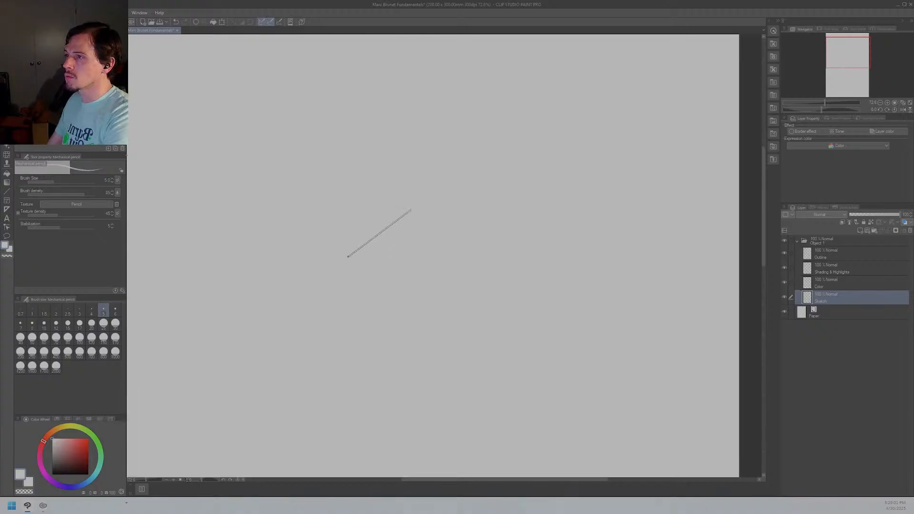
left_click_drag(301, 159, 361, 243)
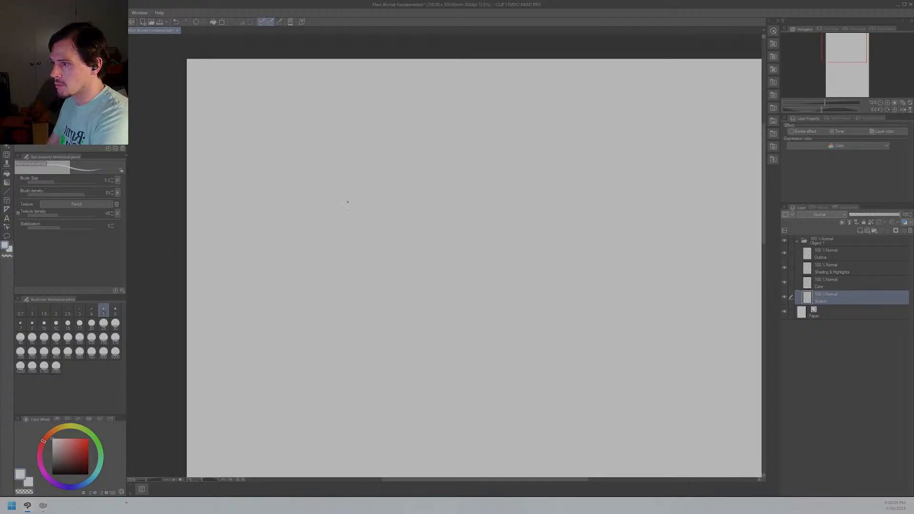
left_click(823, 244)
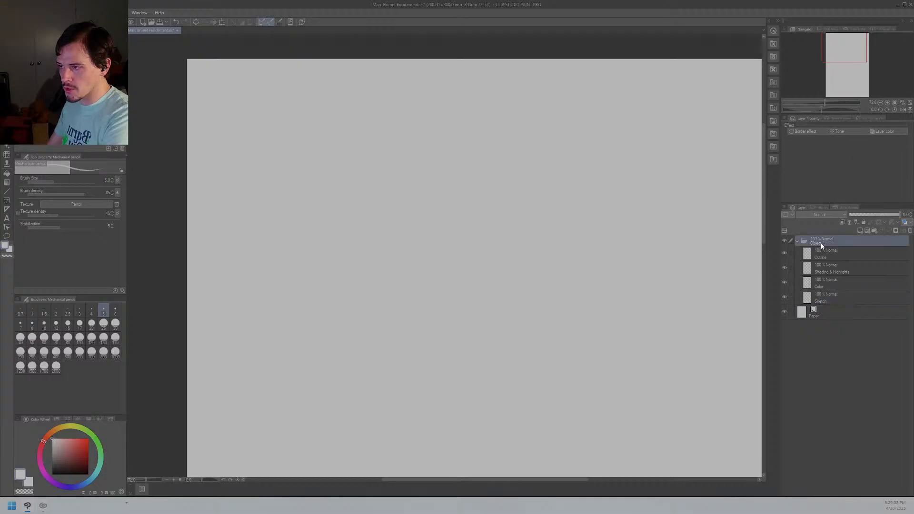
key("BackSpace")
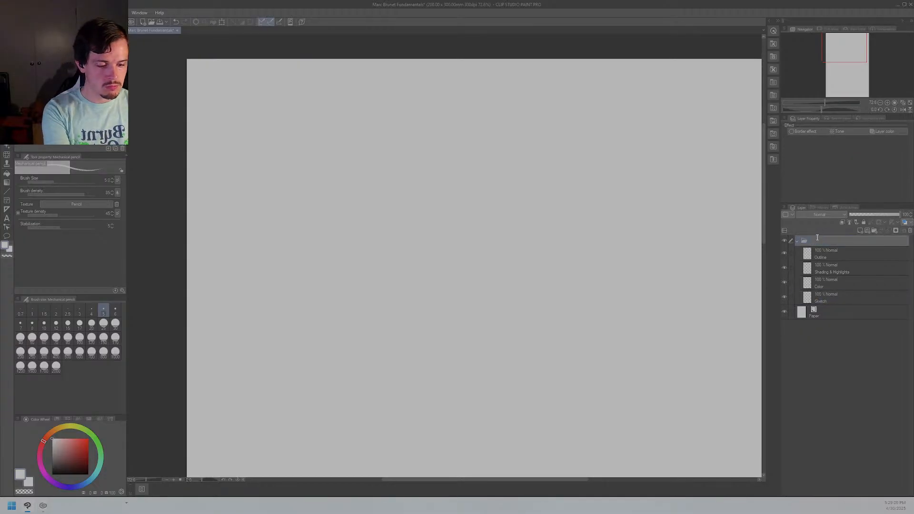
key("Return")
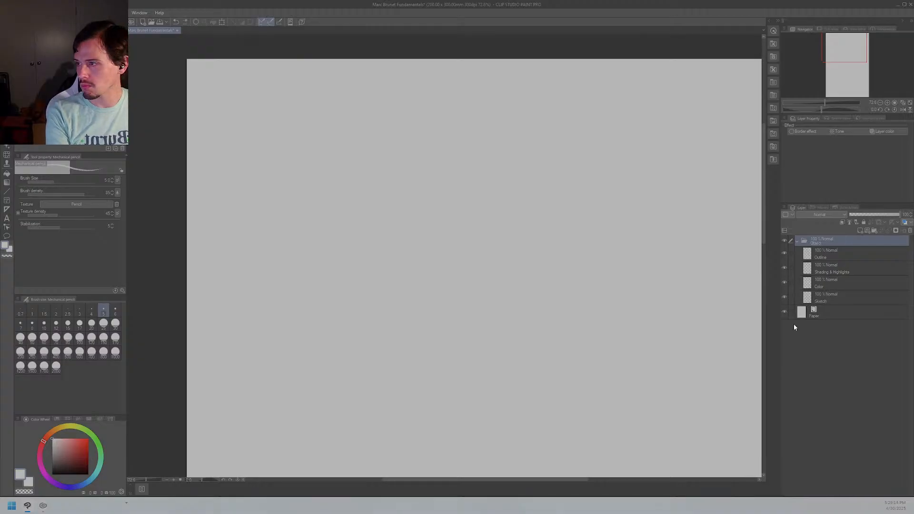
Step: Duplicate the Object 1 layer folder twice, including its outline, shading, color and sketch layers
right_click(866, 241)
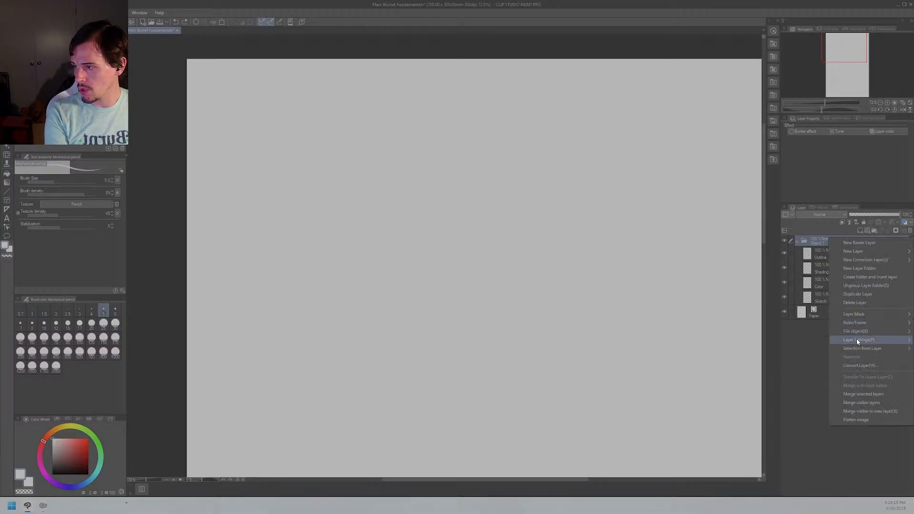
left_click(860, 296)
right_click(827, 245)
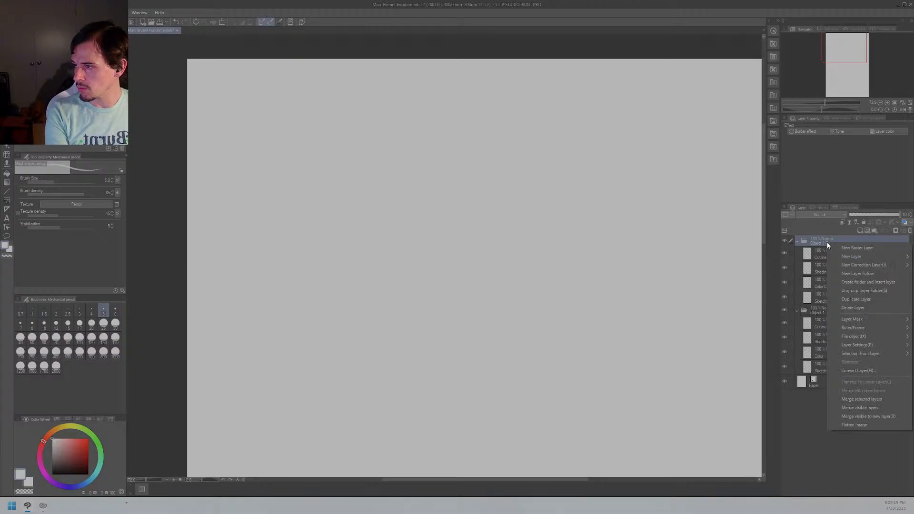
left_click(856, 303)
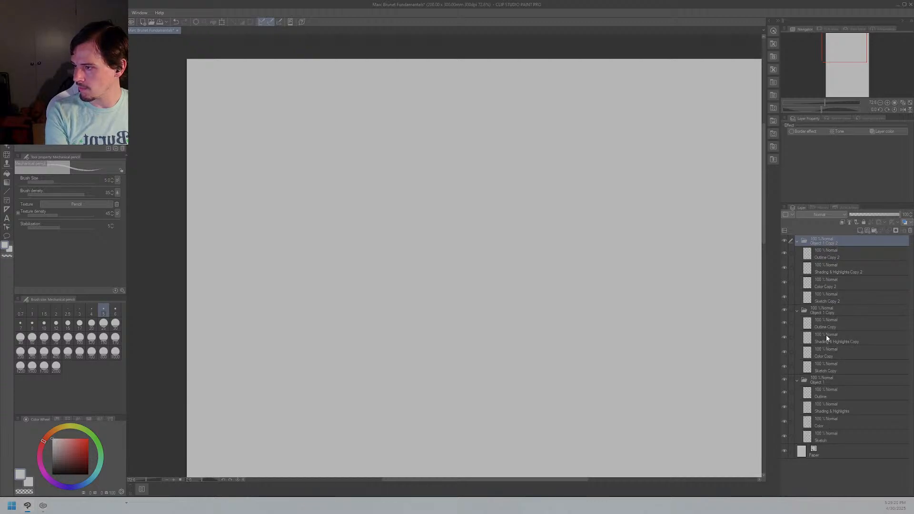
Step: Rename the original Object 1 layer folder, the lowest of the three, as Boxes
left_click(826, 313)
left_click(828, 379)
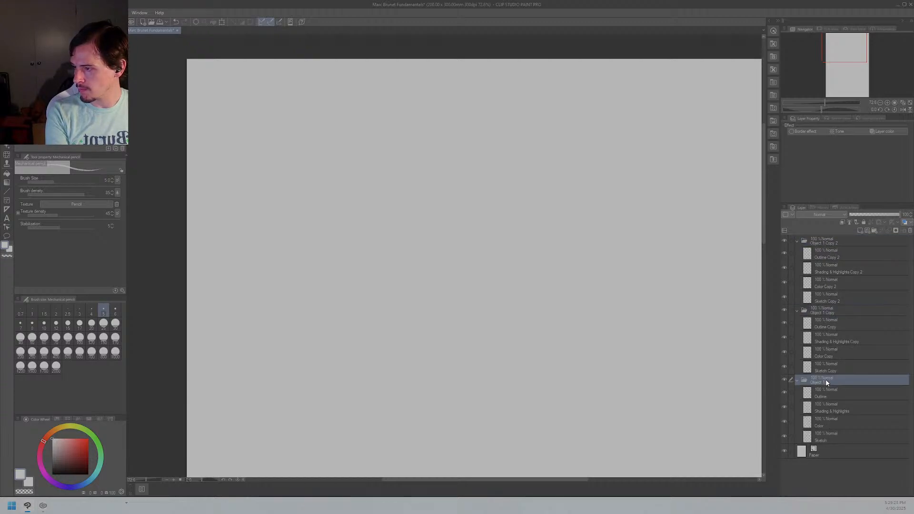
double_click(822, 382)
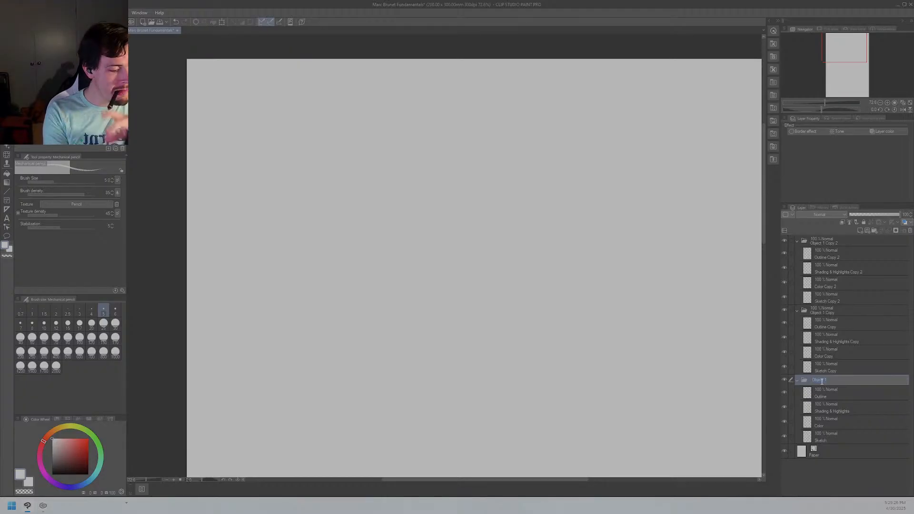
type("Boxes")
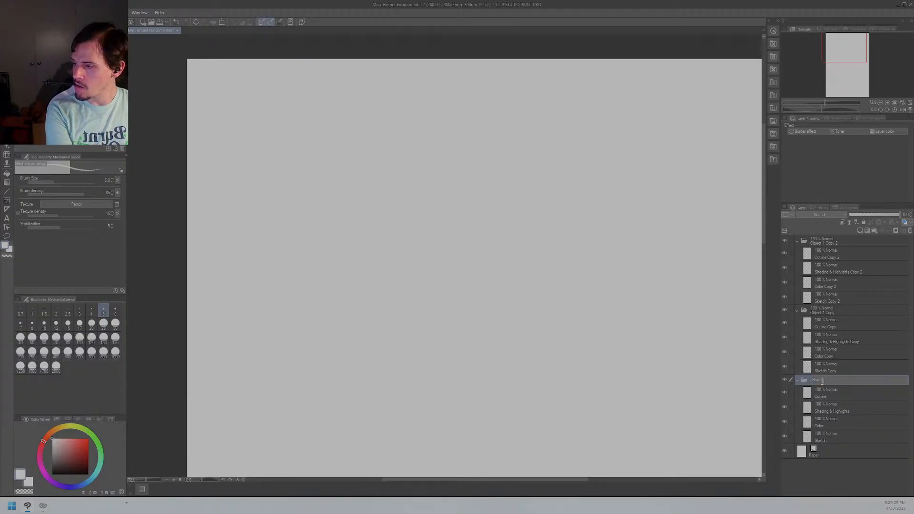
key("Return")
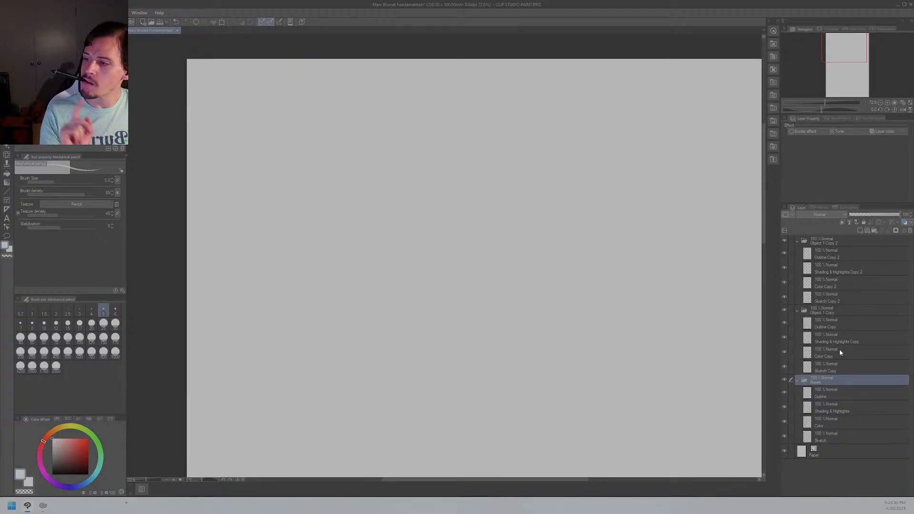
Step: On the Sketch layer of the Boxes folder, draw a box's long upper edge and short front corner edge in black
left_click(835, 437)
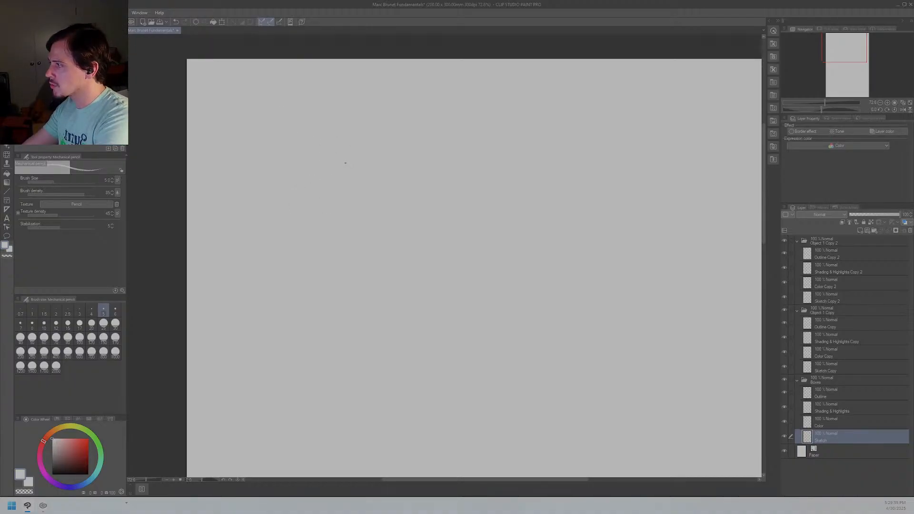
left_click_drag(76, 459, 43, 480)
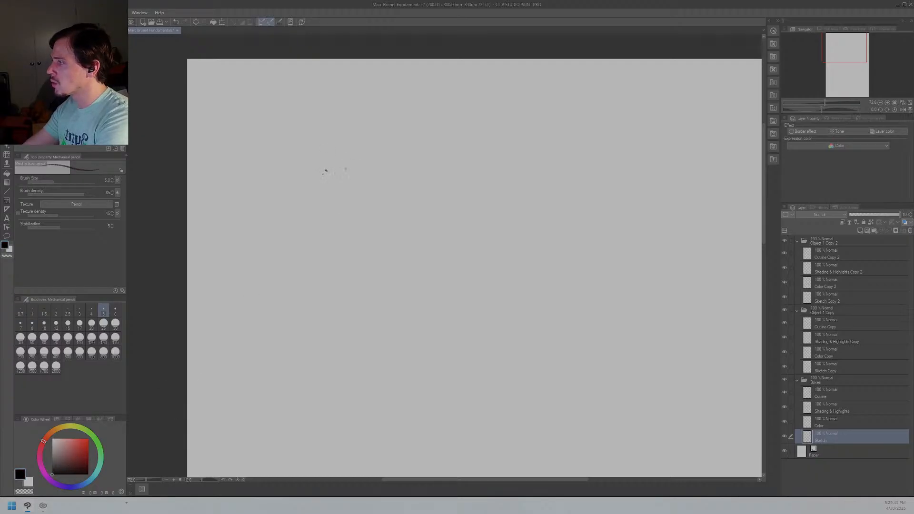
left_click_drag(327, 170, 407, 132)
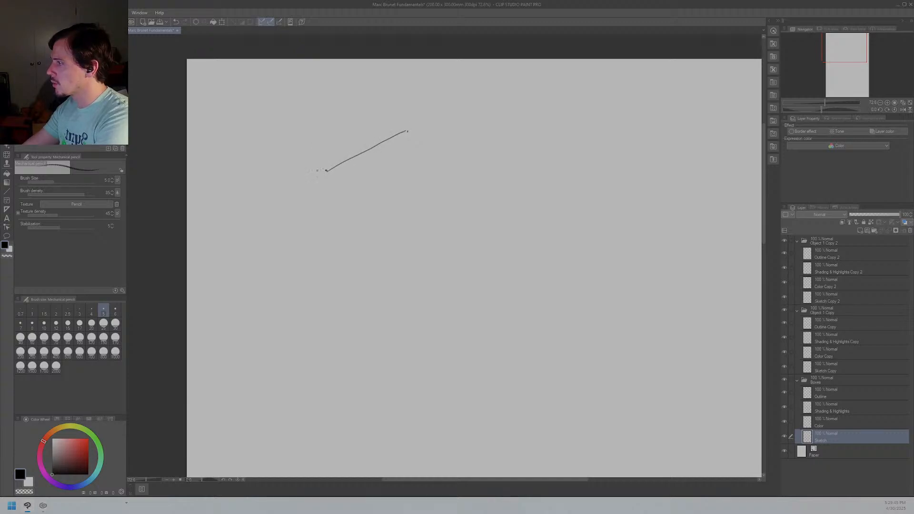
left_click_drag(326, 171, 337, 201)
key("ctrl+z")
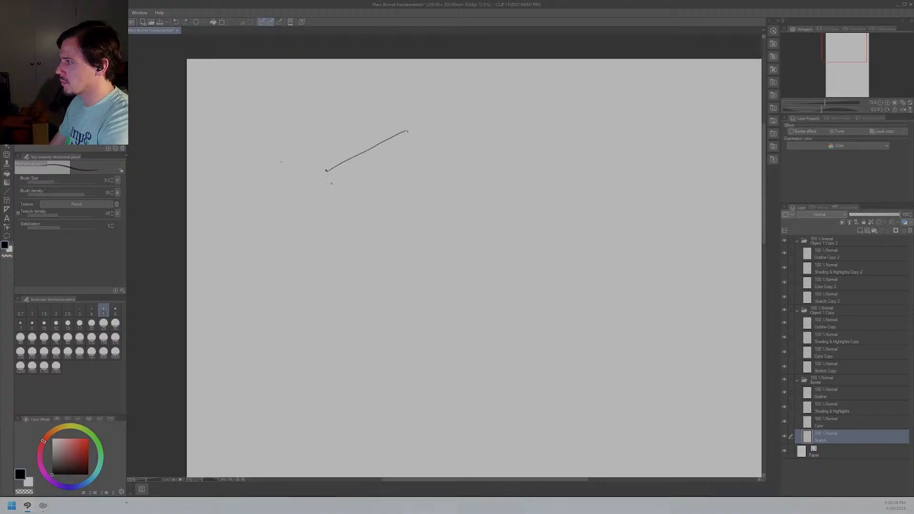
left_click_drag(327, 171, 330, 202)
key("ctrl+z")
left_click_drag(327, 171, 338, 215)
key("ctrl+z")
left_click_drag(326, 170, 334, 196)
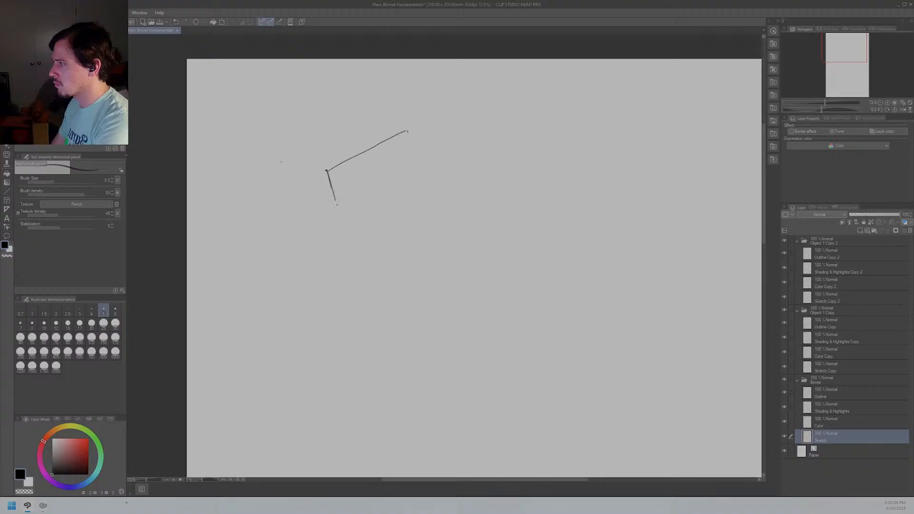
Step: Sketch the upper, side and lower edges that complete the box's short front end face
mouse_move(281, 162)
left_mouse_down()
mouse_move(326, 171)
mouse_move(303, 167)
mouse_move(325, 171)
mouse_move(337, 205)
mouse_move(353, 214)
left_mouse_up()
key("ctrl+z")
key("ctrl+z")
left_click_drag(289, 186, 353, 205)
key("ctrl+z")
left_click_drag(284, 184, 345, 211)
Step: Draw the box's far upper and near lower long edges, plus the far corner's vertical edge and the upper back edge
left_click_drag(284, 161, 406, 122)
key("ctrl+z")
left_click_drag(286, 161, 400, 110)
mouse_move(338, 205)
left_mouse_down()
mouse_move(419, 145)
mouse_move(411, 166)
left_mouse_up()
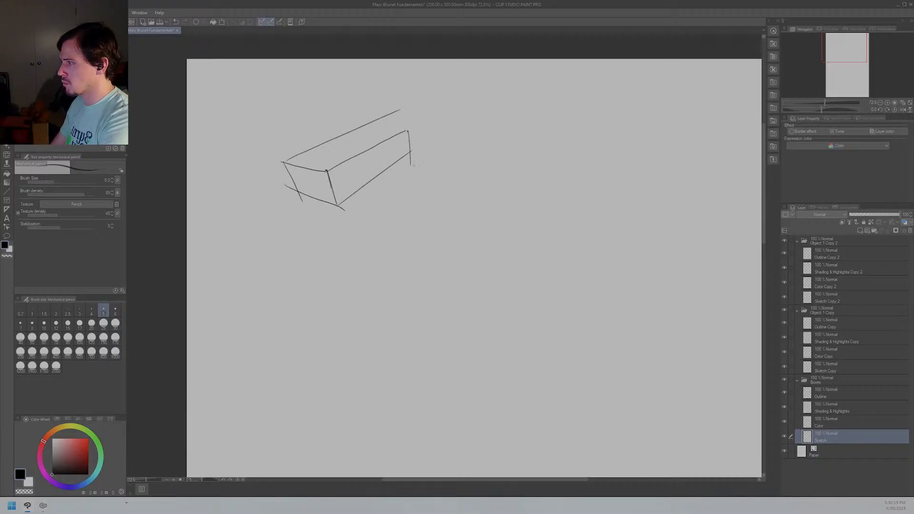
left_click_drag(408, 130, 358, 129)
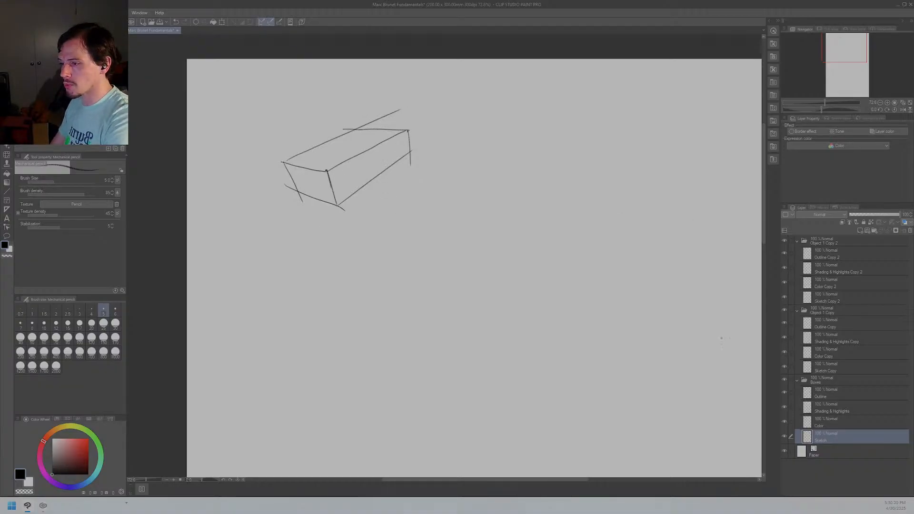
Step: Reduce the brush size to 3 and draw the box's hidden long lower edge
scroll(711, 326, "up", 1)
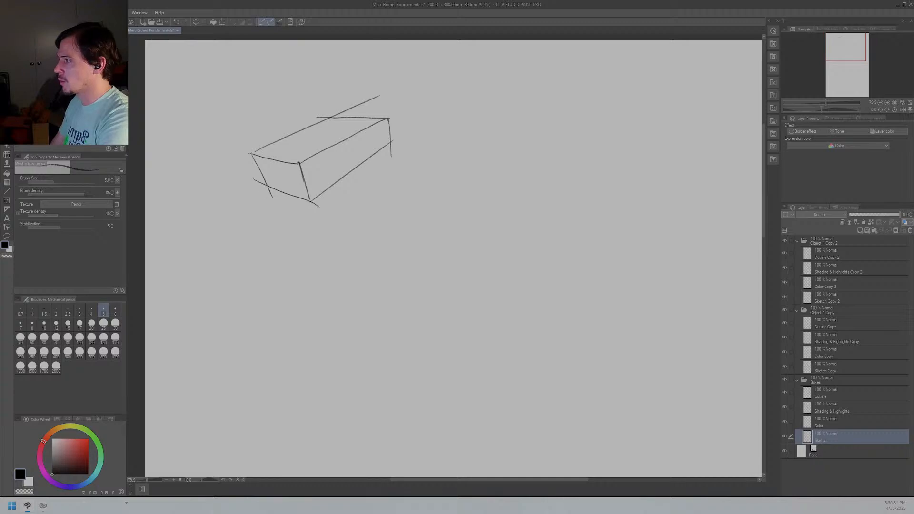
key("bracketleft")
key("bracketleft")
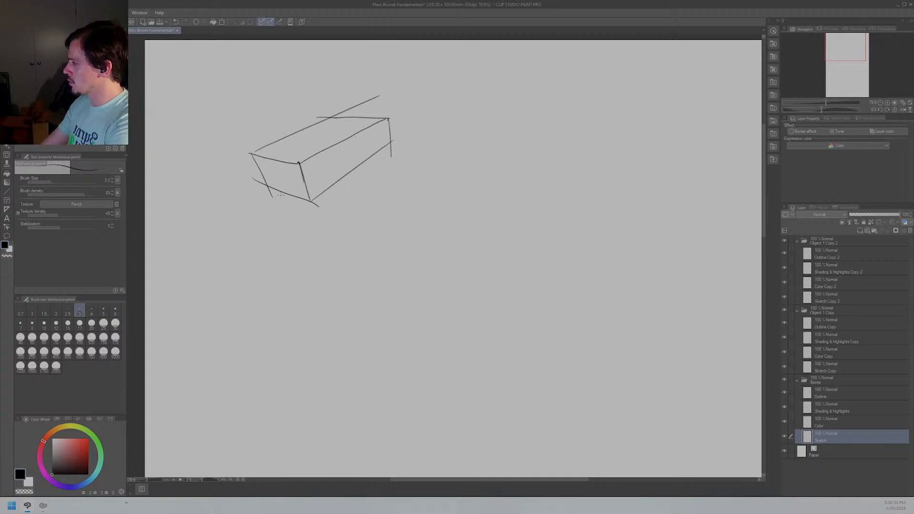
left_click_drag(264, 189, 387, 121)
key("ctrl+z")
left_click_drag(266, 187, 387, 121)
key("ctrl+z")
left_click_drag(273, 183, 393, 118)
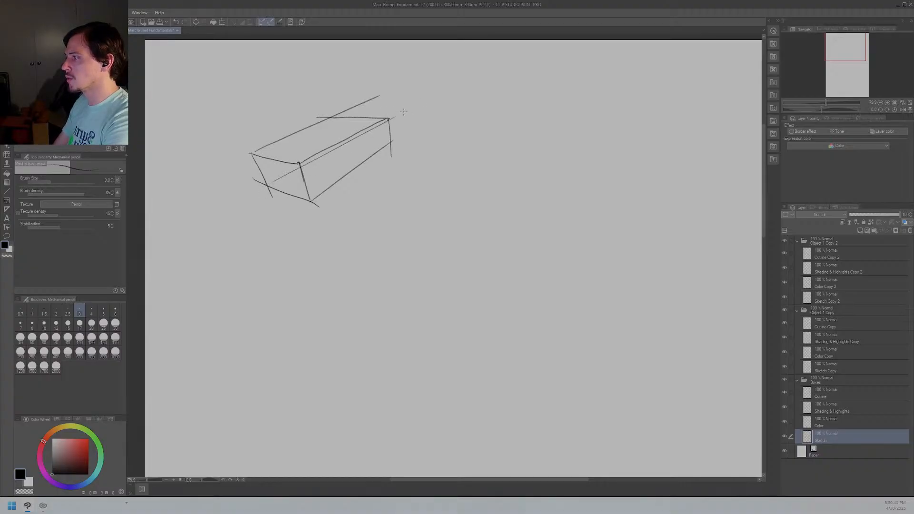
Step: Draw the hidden vertical edge down from the box's far back corner, slightly slanted
left_click_drag(329, 115, 332, 188)
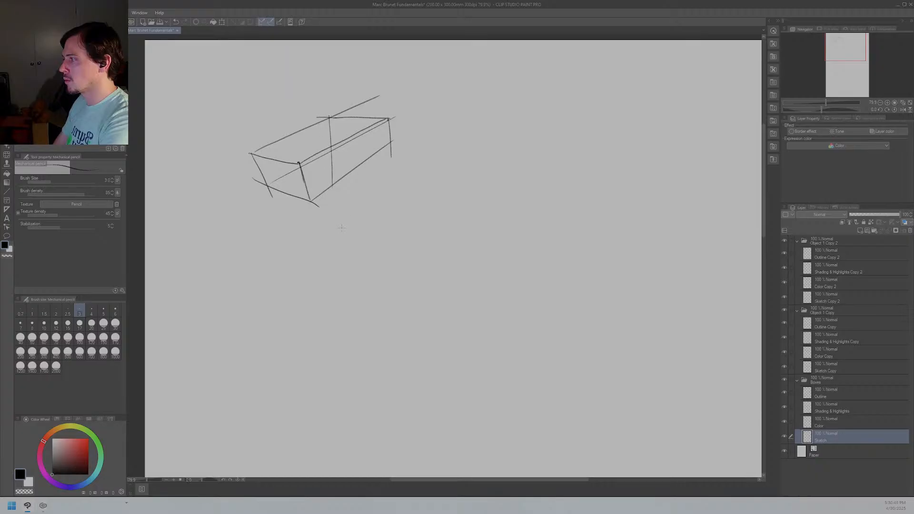
key("ctrl+z")
left_click_drag(327, 114, 339, 202)
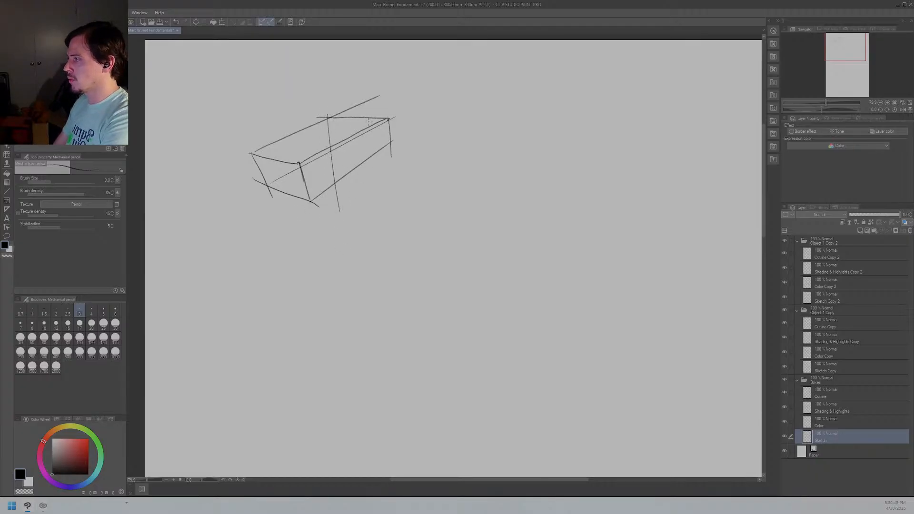
Step: Draw the hidden short lower edge at the back of the box, from the near bottom corner across to the far side
left_click_drag(388, 142, 315, 145)
key("ctrl+z")
left_click_drag(390, 141, 320, 138)
key("ctrl+z")
key("minus")
key("minus")
key("minus")
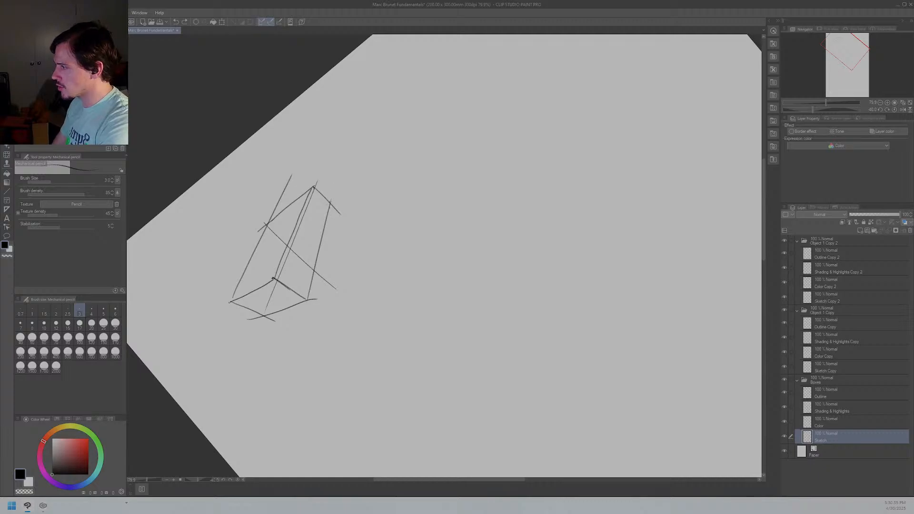
left_click_drag(335, 203, 249, 256)
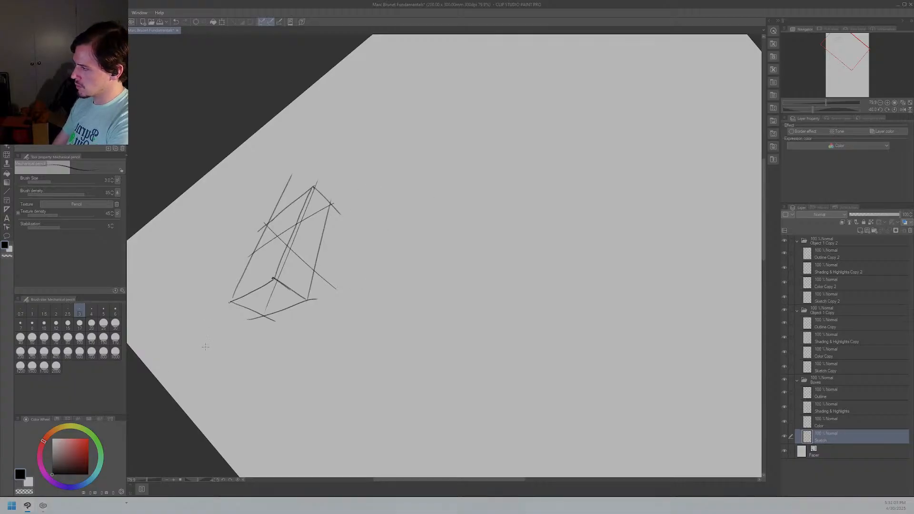
Step: Paint out the overshooting line ends and the excess of the hidden vertical edge with the light background color
key("asciicircum")
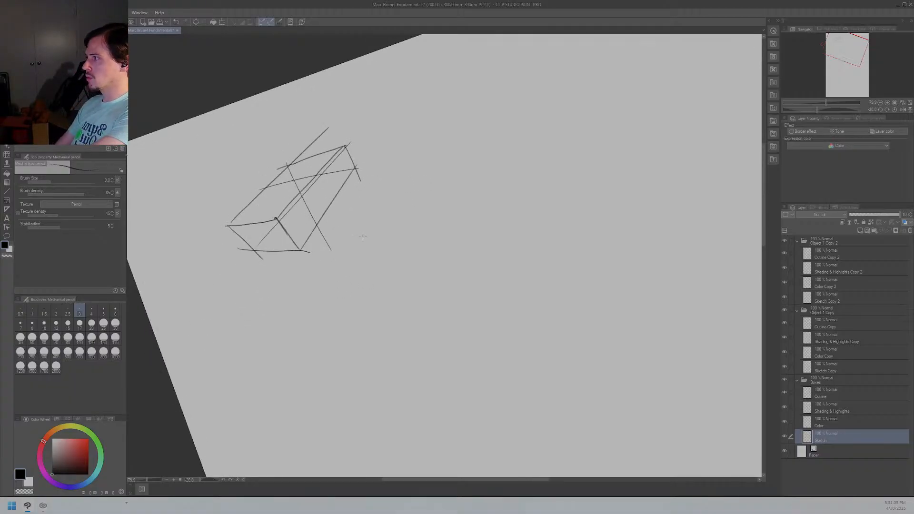
key("asciicircum")
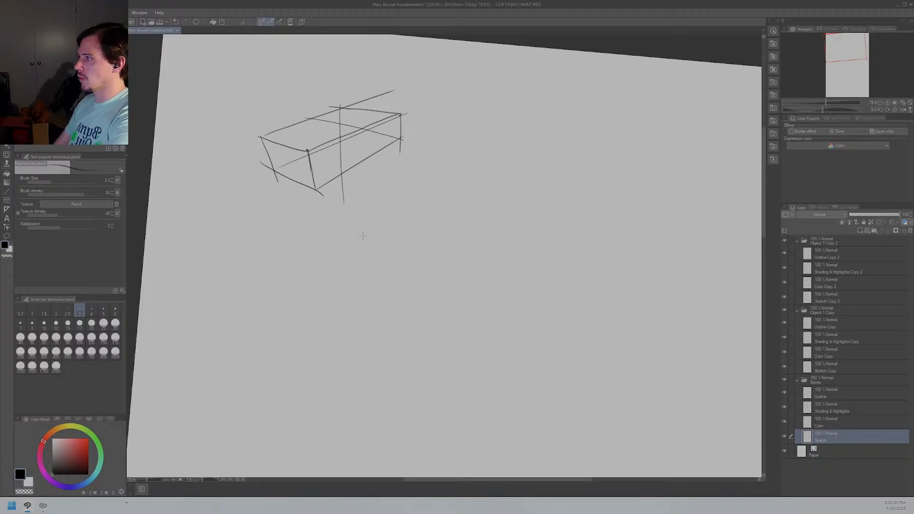
key("x")
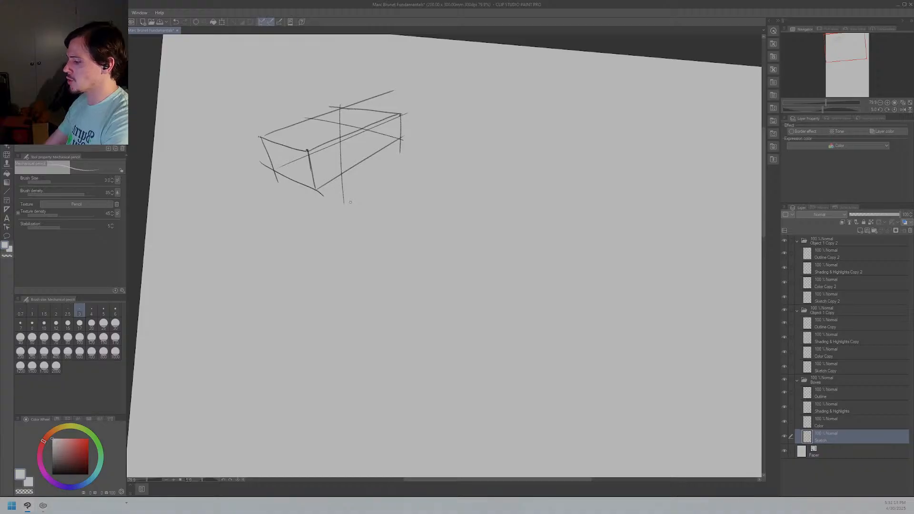
mouse_move(342, 219)
left_mouse_down()
mouse_move(354, 181)
mouse_move(326, 217)
mouse_move(331, 197)
left_mouse_up()
left_click_drag(408, 153, 413, 147)
left_click_drag(347, 96, 404, 84)
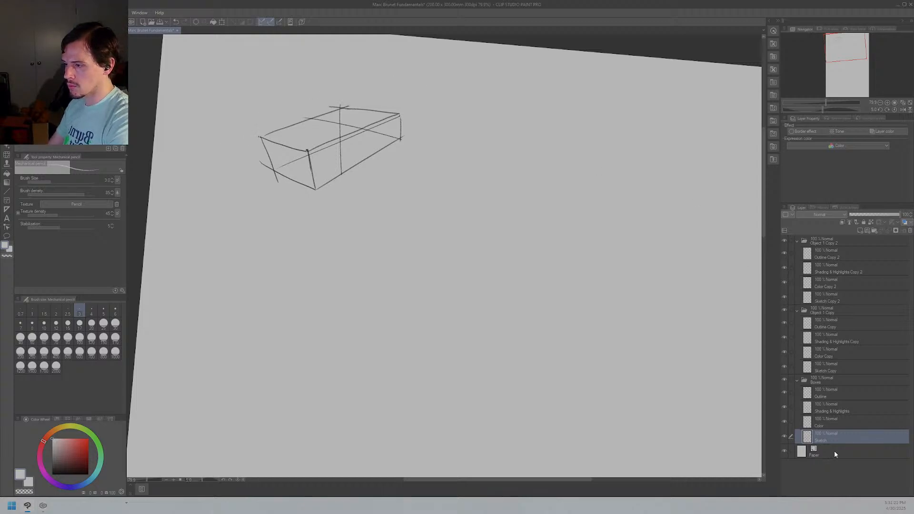
left_click_drag(276, 208, 116, 213)
left_click_drag(222, 204, 346, 204)
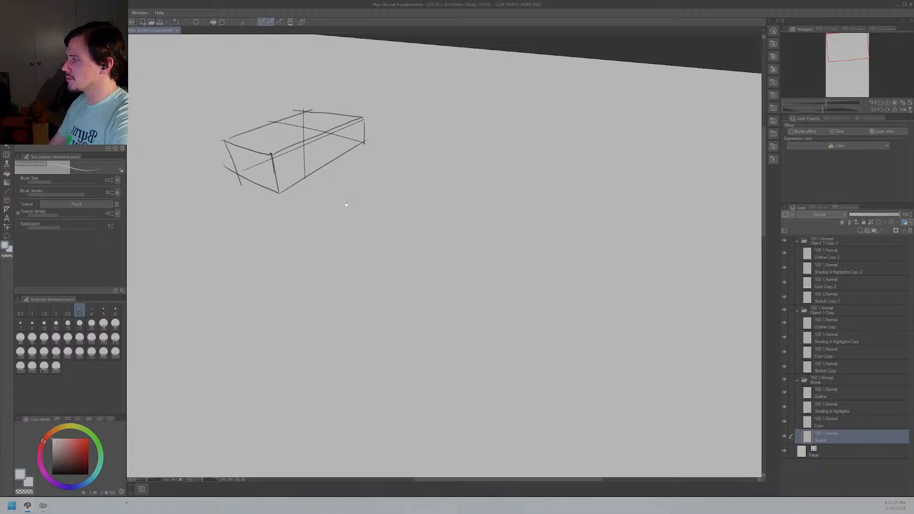
left_click_drag(319, 164, 310, 156)
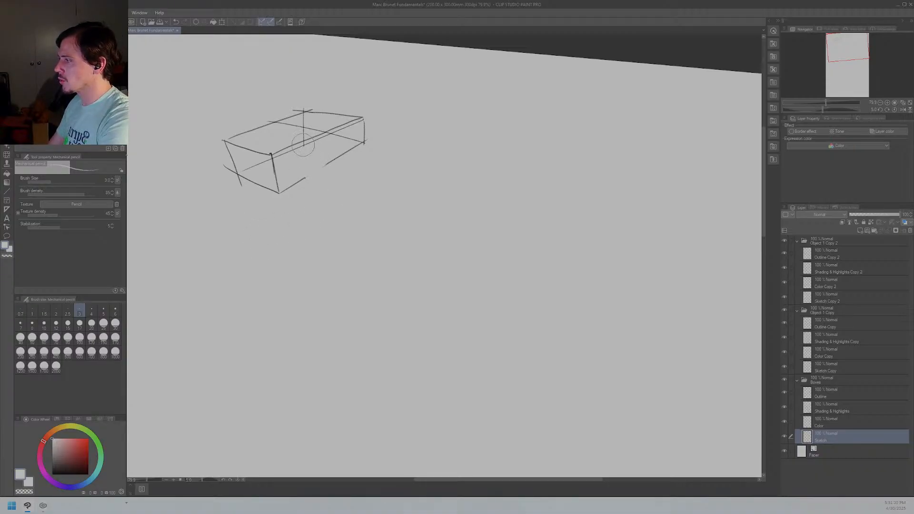
Step: Redraw the box's near lower long edge in black at brush size 5 and reinforce the hidden inner edges
key("]")
key("]")
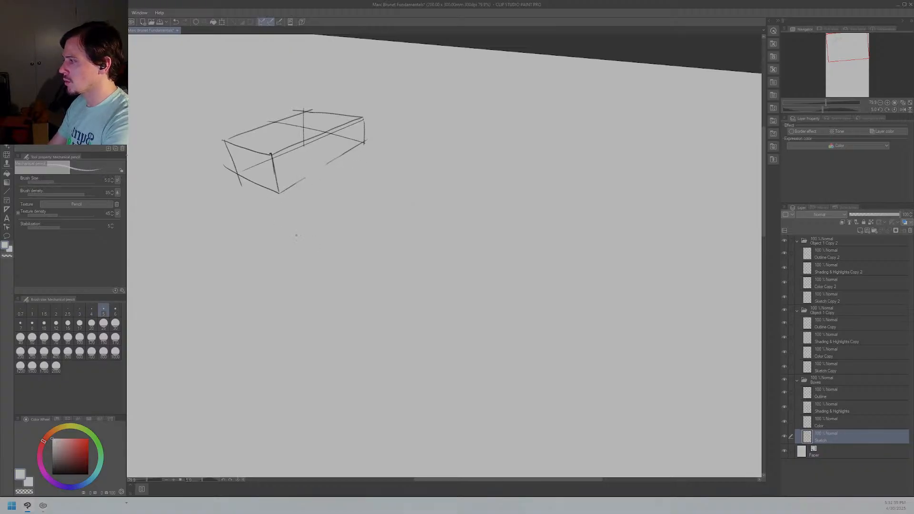
left_click(53, 474)
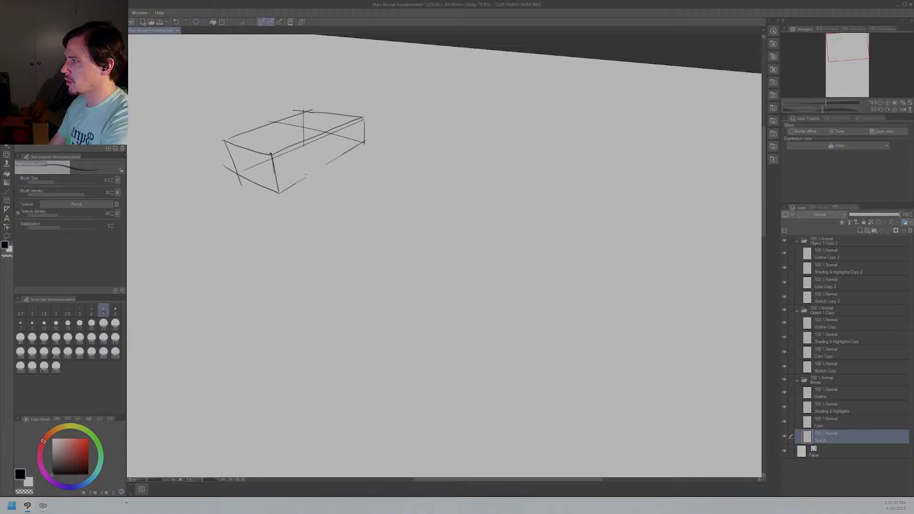
left_click_drag(293, 187, 357, 146)
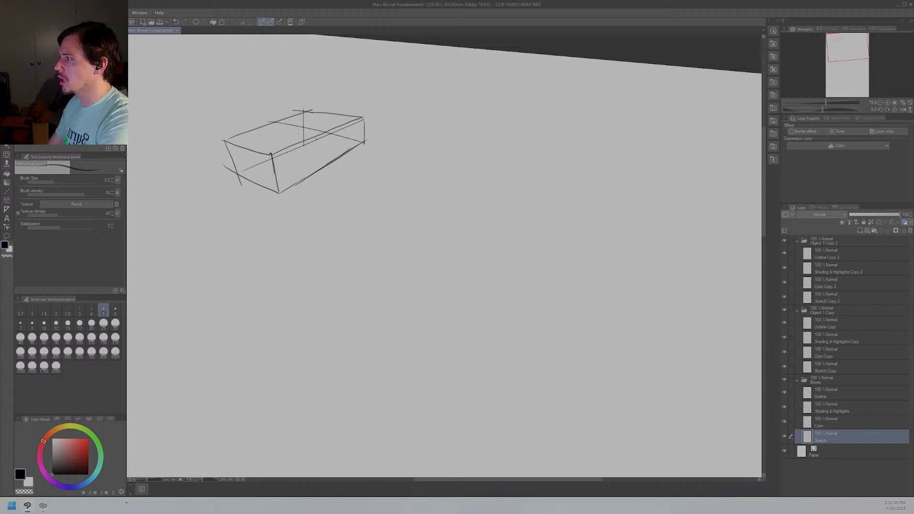
mouse_move(242, 175)
left_mouse_down()
mouse_move(323, 134)
mouse_move(262, 159)
mouse_move(242, 172)
mouse_move(325, 129)
mouse_move(311, 150)
left_mouse_up()
mouse_move(309, 115)
left_mouse_down()
mouse_move(311, 151)
mouse_move(312, 138)
mouse_move(293, 138)
mouse_move(302, 142)
left_mouse_up()
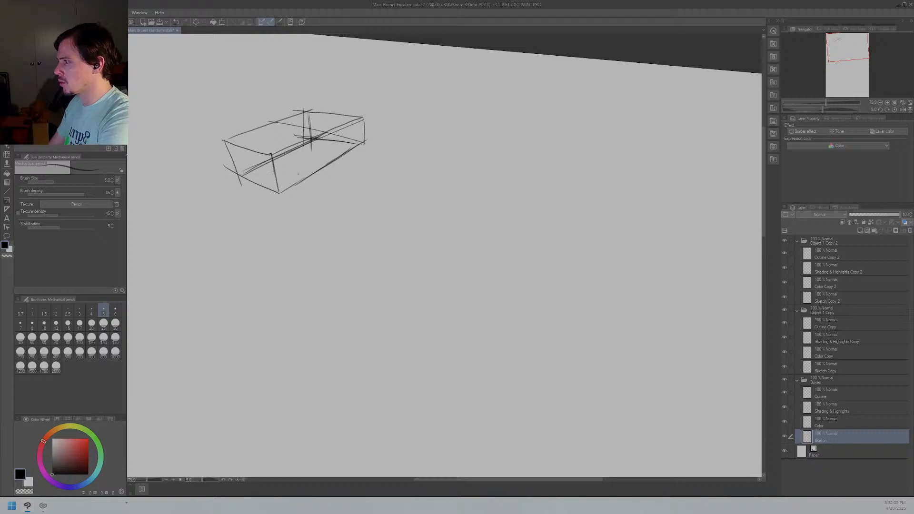
Step: Mark small crosses near the front and back ends of the box's visible long side, low on the face
left_click_drag(295, 168, 296, 178)
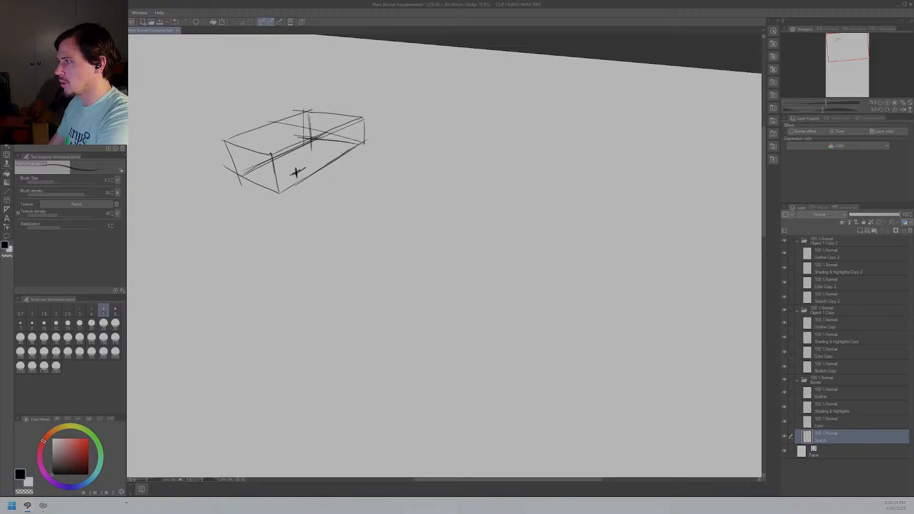
mouse_move(355, 135)
left_mouse_down()
mouse_move(356, 147)
mouse_move(361, 138)
left_mouse_up()
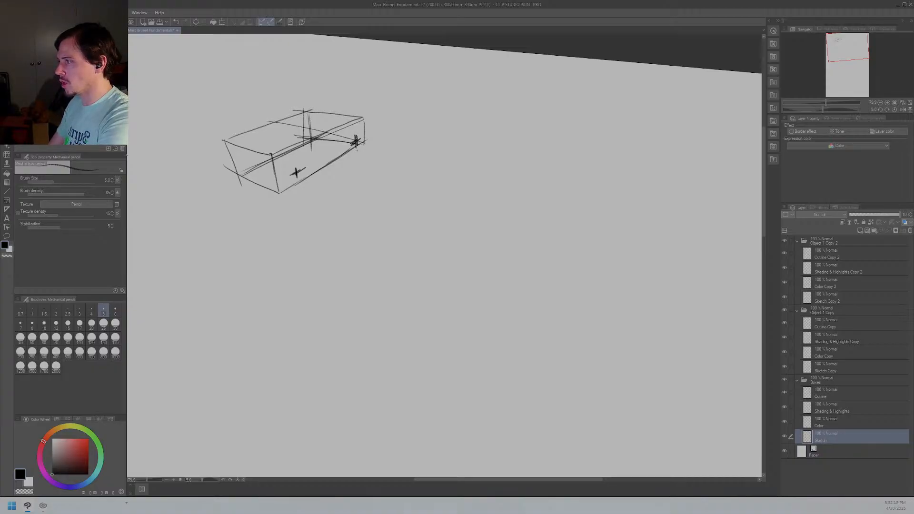
key("ctrl+z")
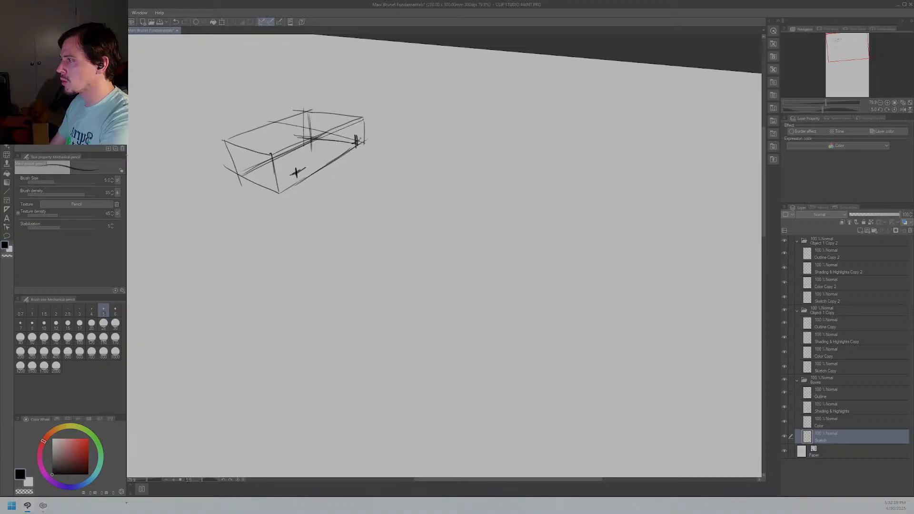
key("ctrl+z")
key("ctrl+z")
mouse_move(358, 135)
left_mouse_down()
mouse_move(353, 152)
mouse_move(354, 142)
left_mouse_up()
key("ctrl+z")
key("ctrl+z")
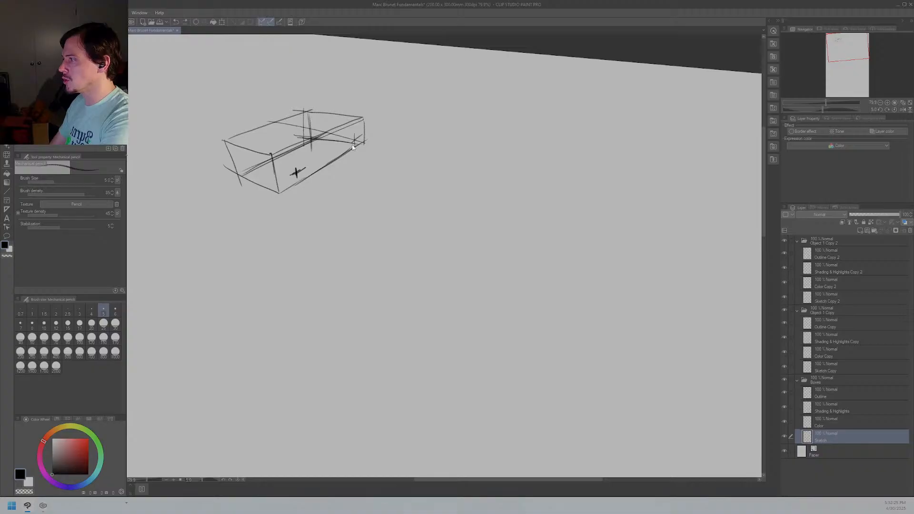
key("ctrl+z")
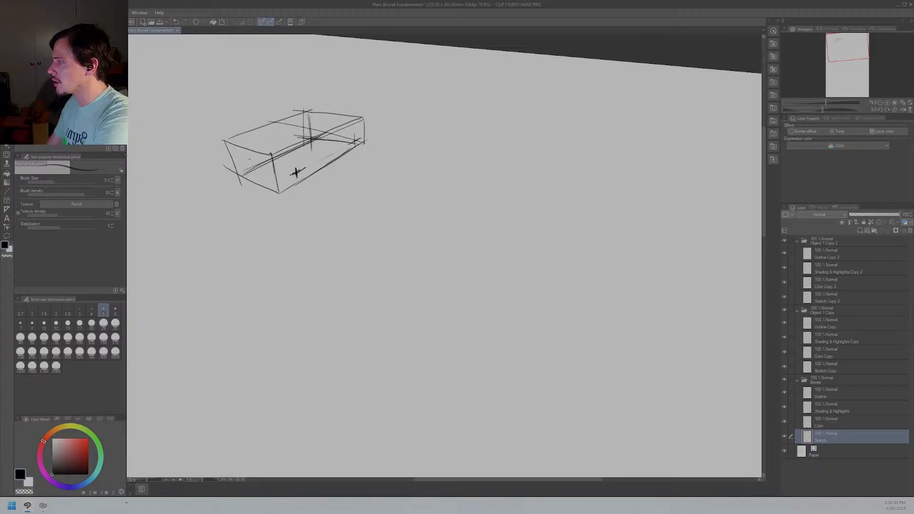
Step: Add matching cross marks near the front and back ends of the box's hidden long side
left_click_drag(254, 159, 247, 178)
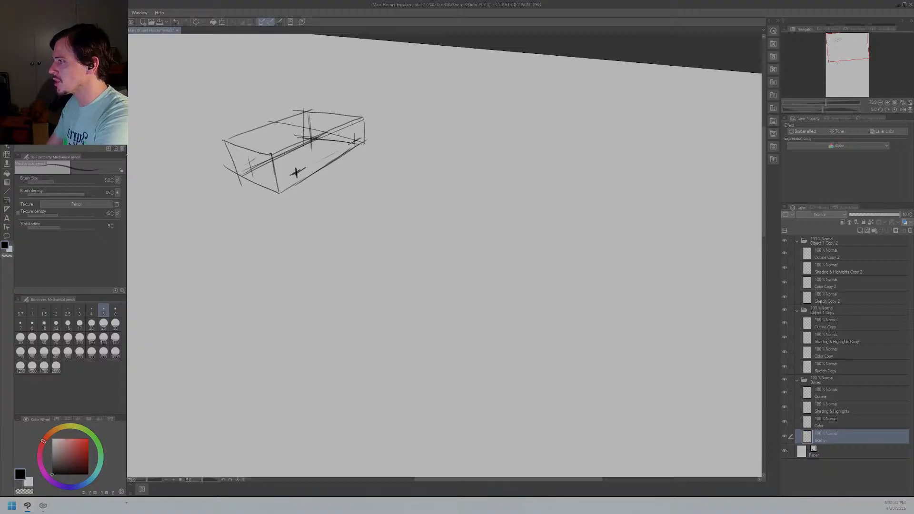
left_click_drag(247, 165, 269, 155)
key("ctrl+z")
key("ctrl+y")
key("ctrl+z")
key("ctrl+y")
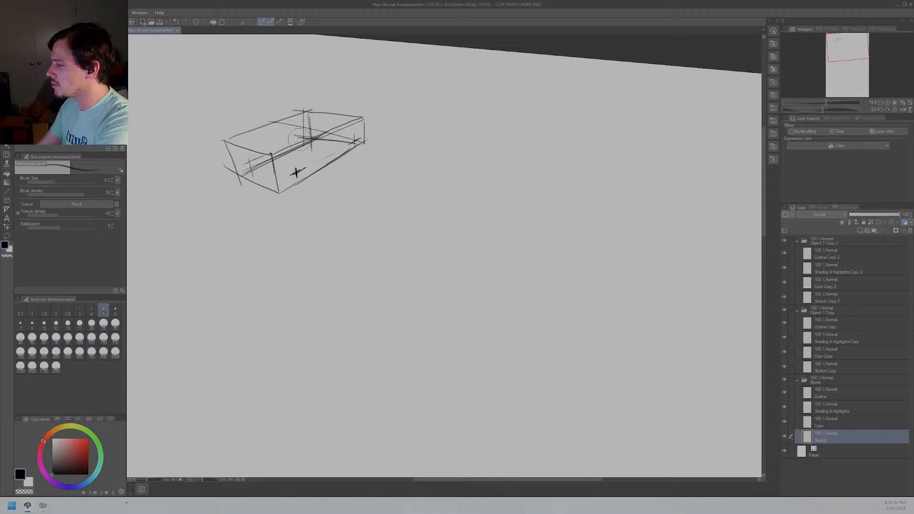
scroll(299, 136, "up", 5)
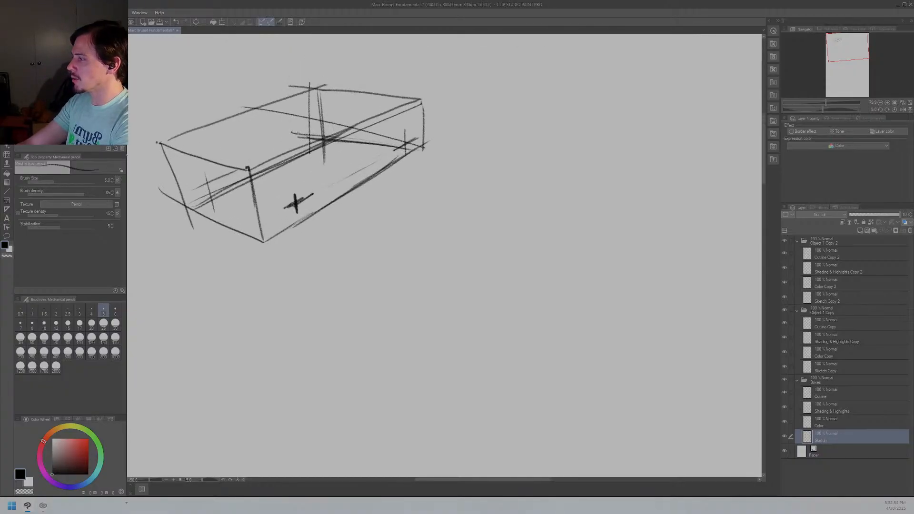
scroll(302, 133, "up", 3)
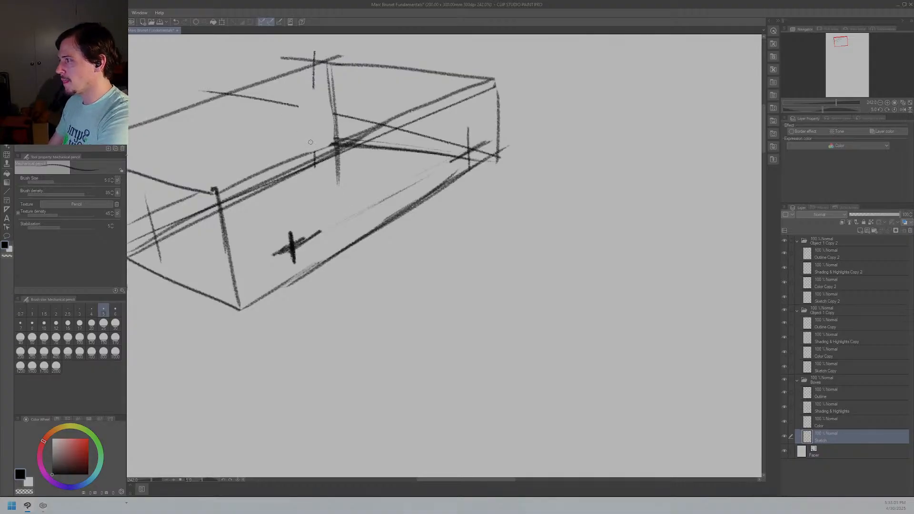
mouse_move(294, 143)
left_mouse_down()
mouse_move(333, 128)
mouse_move(318, 134)
mouse_move(333, 128)
mouse_move(314, 161)
left_mouse_up()
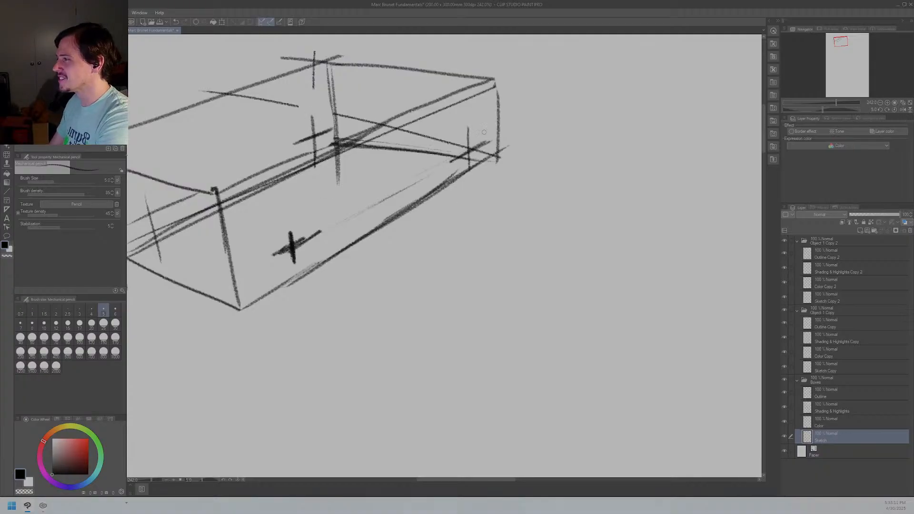
Step: Draw a circle around each of the two cross marks on the box's visible long side
mouse_move(472, 127)
left_mouse_down()
mouse_move(450, 141)
mouse_move(471, 163)
mouse_move(481, 129)
mouse_move(479, 167)
left_mouse_up()
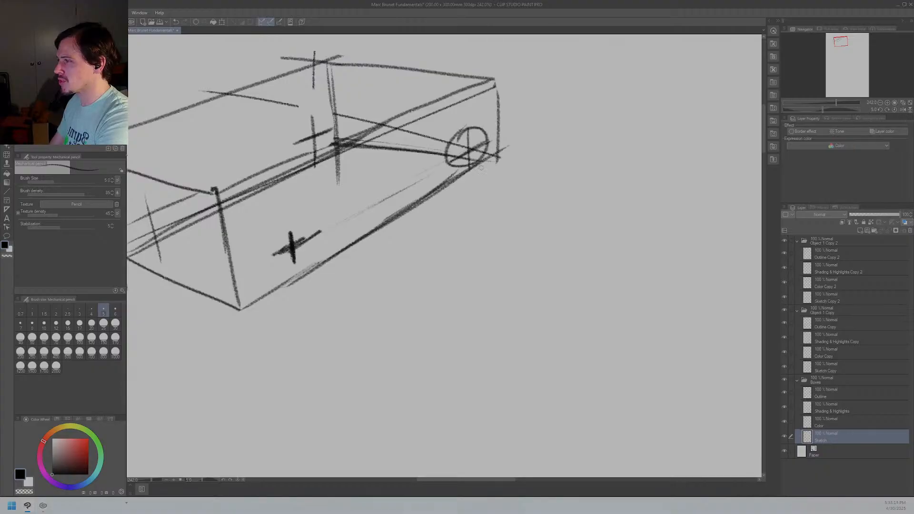
key("ctrl+z")
mouse_move(478, 126)
left_mouse_down()
mouse_move(450, 144)
mouse_move(460, 128)
left_mouse_up()
key("ctrl+z")
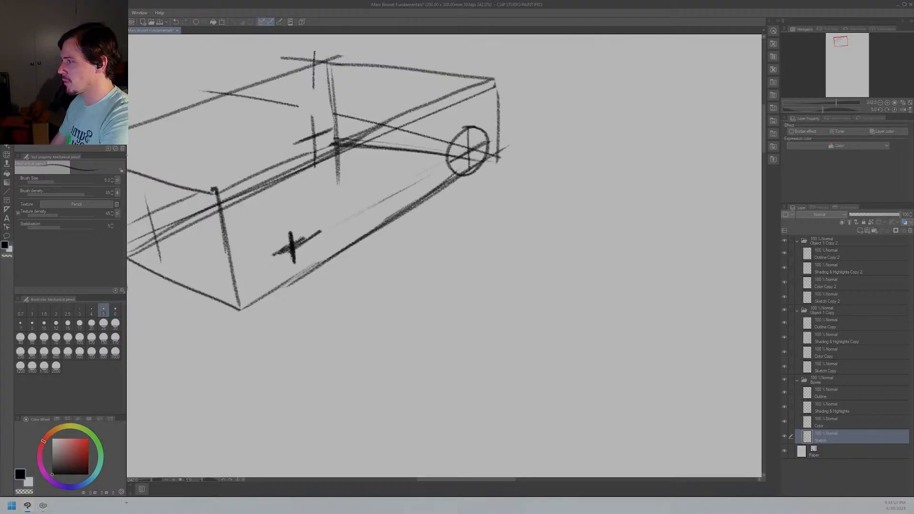
mouse_move(314, 229)
left_mouse_down()
mouse_move(276, 235)
mouse_move(304, 265)
mouse_move(305, 225)
mouse_move(302, 252)
mouse_move(292, 238)
mouse_move(302, 226)
mouse_move(277, 265)
mouse_move(315, 251)
mouse_move(284, 244)
mouse_move(291, 222)
mouse_move(274, 280)
mouse_move(319, 231)
left_mouse_up()
key("ctrl+z")
key("ctrl+z")
key("ctrl+z")
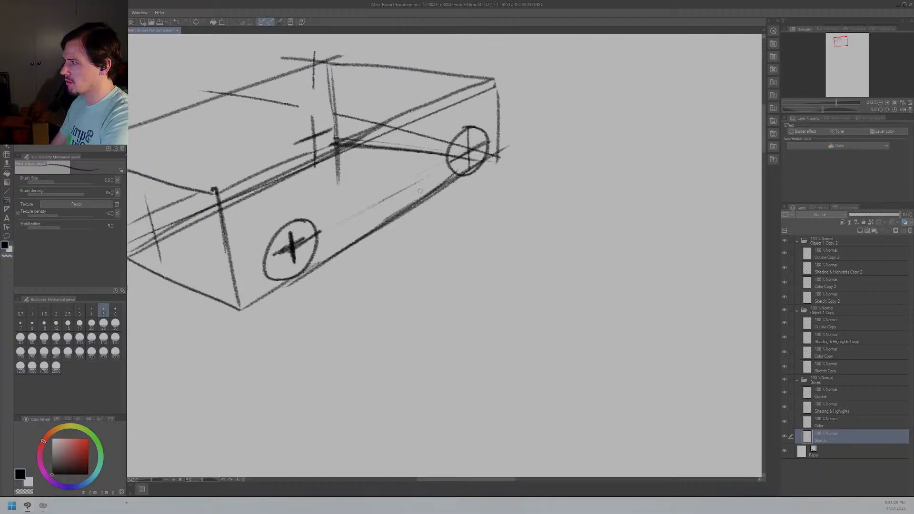
Step: Add a second cross and an overlapping circle set inward from the front circle to give it cylindrical depth
mouse_move(288, 244)
left_mouse_down()
mouse_move(269, 241)
mouse_move(274, 251)
mouse_move(268, 238)
mouse_move(269, 248)
mouse_move(261, 247)
mouse_move(271, 240)
mouse_move(253, 250)
mouse_move(270, 241)
left_mouse_up()
left_click_drag(268, 246, 274, 253)
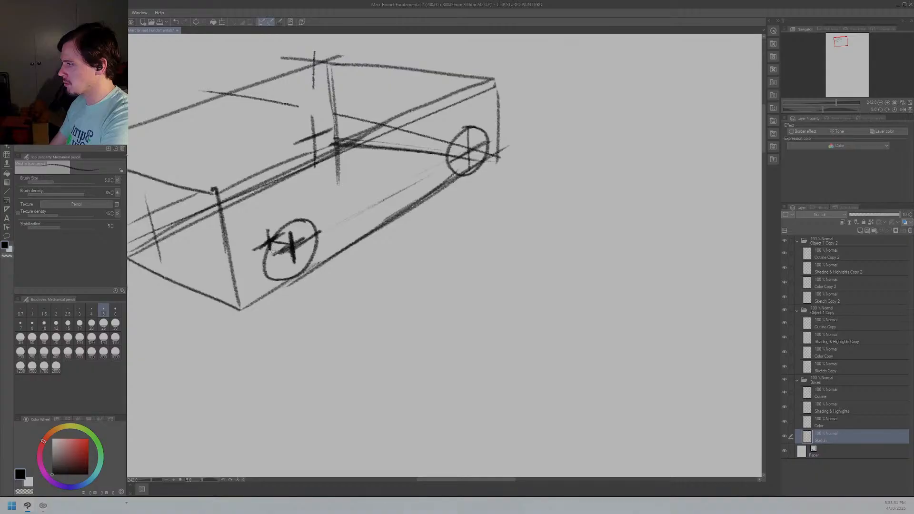
mouse_move(291, 217)
left_mouse_down()
mouse_move(246, 246)
mouse_move(297, 218)
mouse_move(273, 215)
mouse_move(291, 269)
mouse_move(293, 219)
mouse_move(248, 264)
mouse_move(280, 215)
mouse_move(246, 239)
mouse_move(267, 213)
mouse_move(260, 215)
mouse_move(316, 224)
left_mouse_up()
key("ctrl+z")
key("ctrl+z")
key("ctrl+z")
left_click_drag(253, 275, 278, 284)
Step: Draw an overlapping circle offset toward the box's front from the rear wheel circle on the visible long side, giving that wheel depth
mouse_move(456, 134)
left_mouse_down()
mouse_move(437, 136)
mouse_move(450, 175)
mouse_move(457, 131)
mouse_move(447, 149)
mouse_move(436, 131)
mouse_move(462, 164)
mouse_move(425, 145)
left_mouse_up()
key("ctrl+z")
key("ctrl+z")
mouse_move(472, 127)
left_mouse_down()
mouse_move(443, 123)
mouse_move(456, 118)
mouse_move(467, 145)
mouse_move(480, 127)
mouse_move(456, 120)
left_mouse_up()
key("ctrl+z")
key("ctrl+z")
key("ctrl+z")
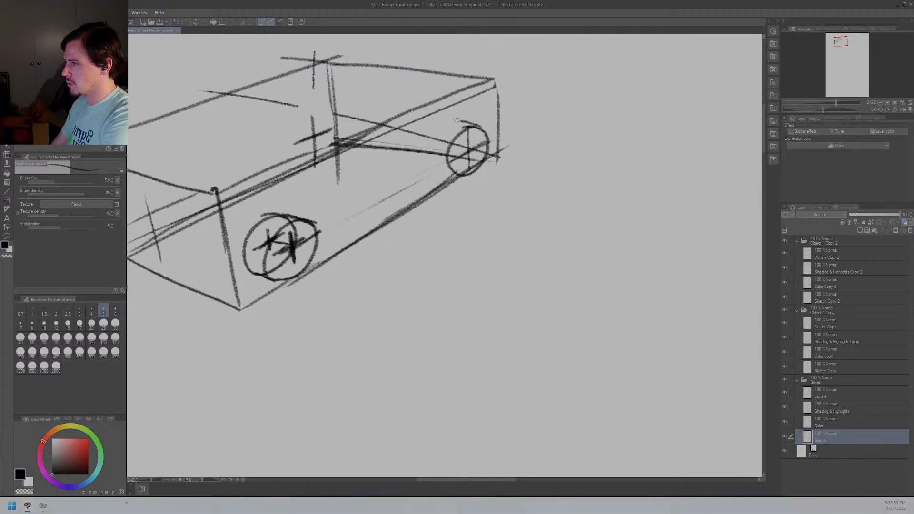
left_click_drag(462, 177, 428, 173)
key("ctrl+z")
key("ctrl+z")
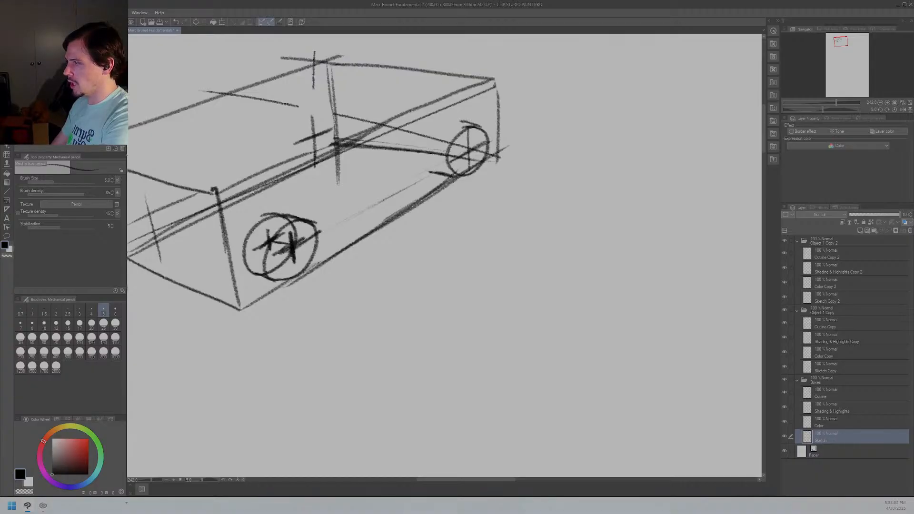
mouse_move(464, 120)
left_mouse_down()
mouse_move(435, 131)
mouse_move(471, 160)
mouse_move(466, 123)
mouse_move(435, 135)
mouse_move(472, 148)
mouse_move(434, 131)
mouse_move(474, 142)
mouse_move(450, 170)
mouse_move(452, 120)
mouse_move(455, 175)
mouse_move(443, 130)
left_mouse_up()
key("ctrl+z")
key("ctrl+z")
key("ctrl+z")
key("ctrl+z")
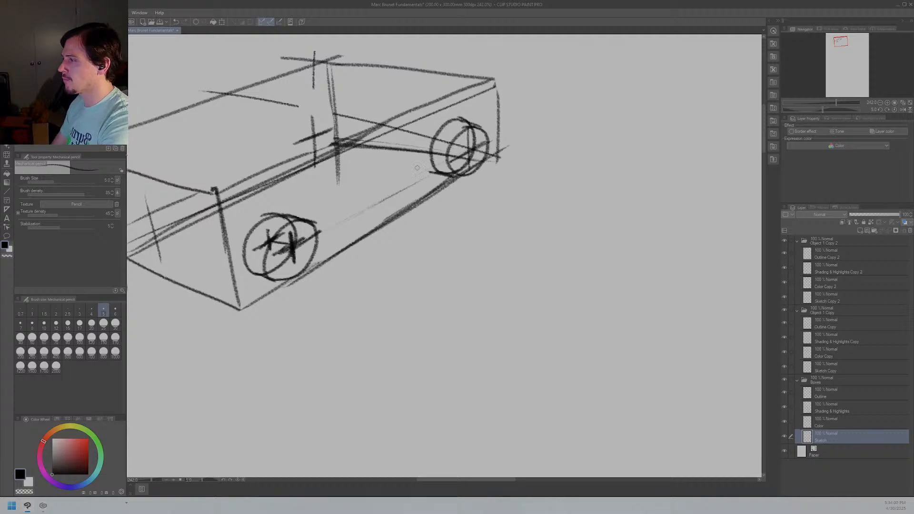
Step: Draw a circle around each of the two cross marks on the box's hidden long side
mouse_move(318, 116)
left_mouse_down()
mouse_move(309, 114)
mouse_move(334, 141)
mouse_move(316, 114)
mouse_move(292, 150)
mouse_move(329, 116)
left_mouse_up()
key("ctrl+z")
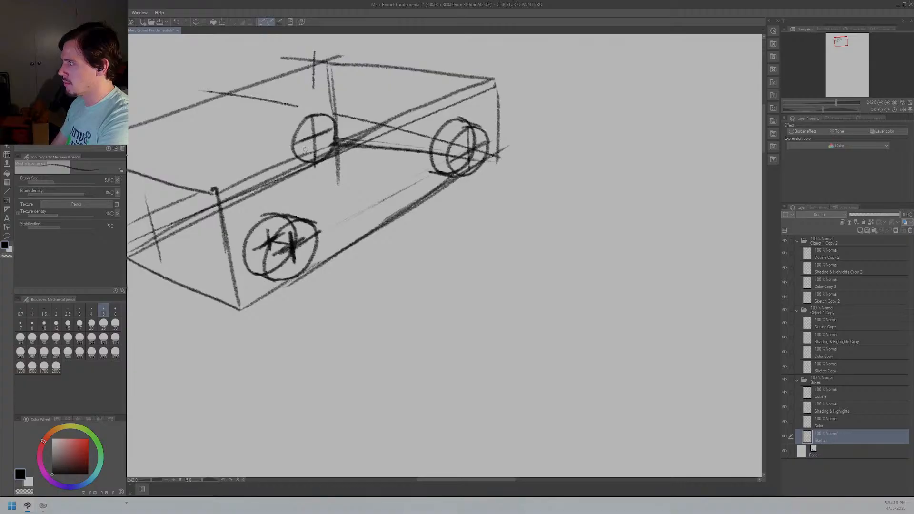
left_click_drag(143, 198, 321, 215)
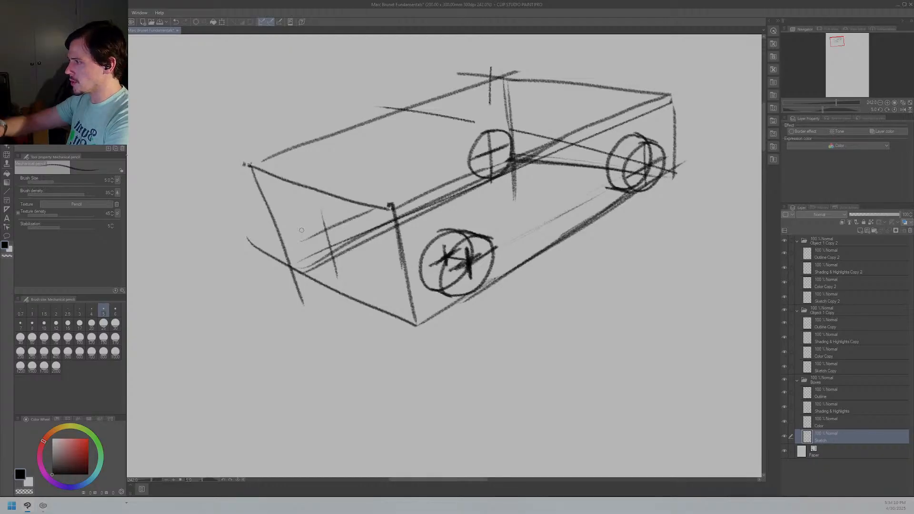
mouse_move(334, 209)
left_mouse_down()
mouse_move(299, 242)
mouse_move(312, 209)
mouse_move(327, 259)
mouse_move(335, 200)
mouse_move(294, 238)
mouse_move(336, 202)
left_mouse_up()
key("ctrl+z")
key("ctrl+z")
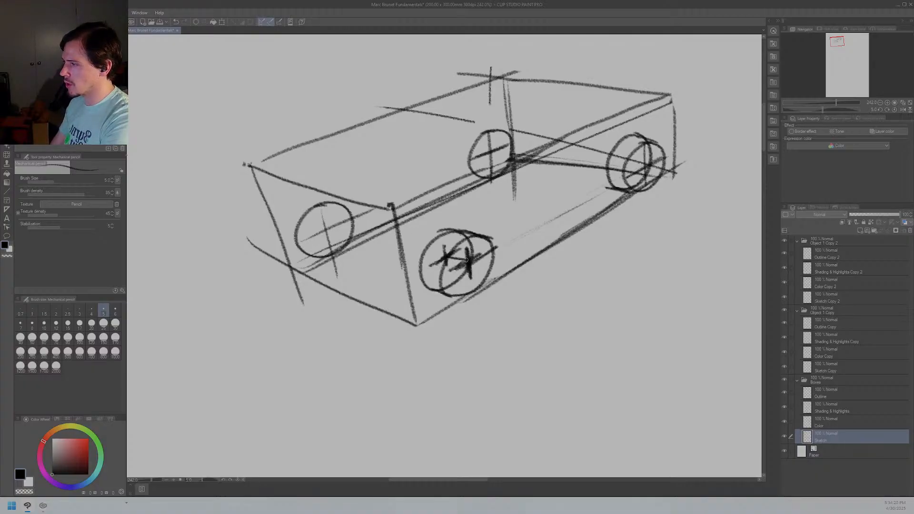
Step: Draw an axle line from the centre of the visible front wheel to the hidden front wheel
left_click_drag(464, 262, 326, 207)
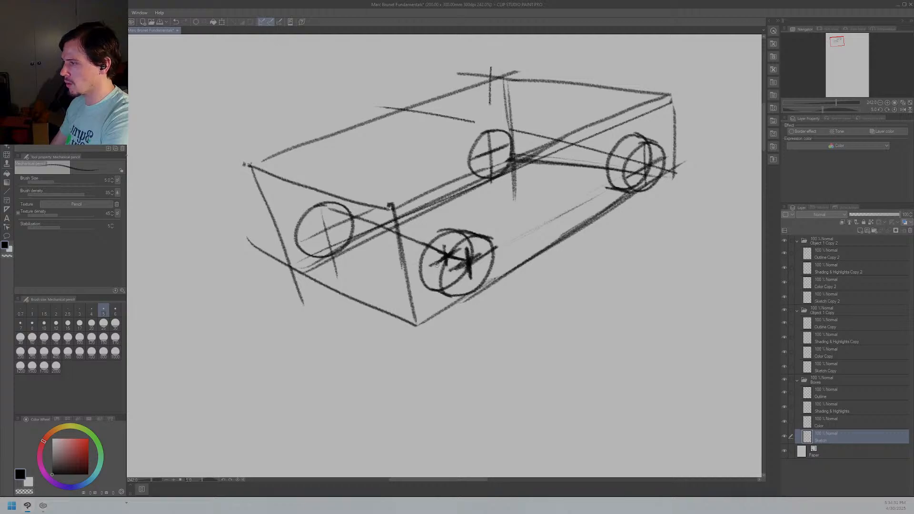
key("ctrl+z")
mouse_move(470, 263)
left_mouse_down()
mouse_move(336, 218)
mouse_move(308, 223)
mouse_move(355, 210)
left_mouse_up()
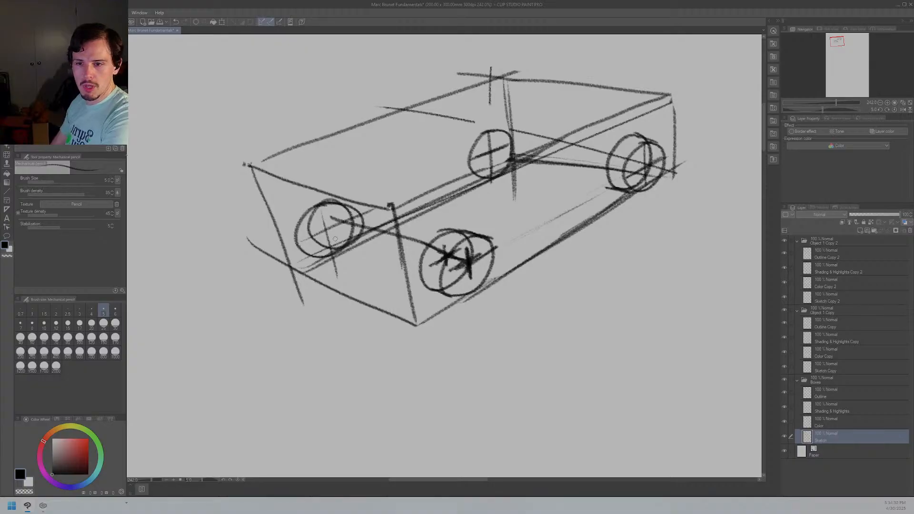
Step: Add overlapping circles and short connecting strokes to the hidden front wheel to build its cylindrical depth
key("ctrl+z")
mouse_move(346, 202)
left_mouse_down()
mouse_move(332, 236)
mouse_move(342, 231)
mouse_move(341, 192)
left_mouse_up()
key("ctrl+z")
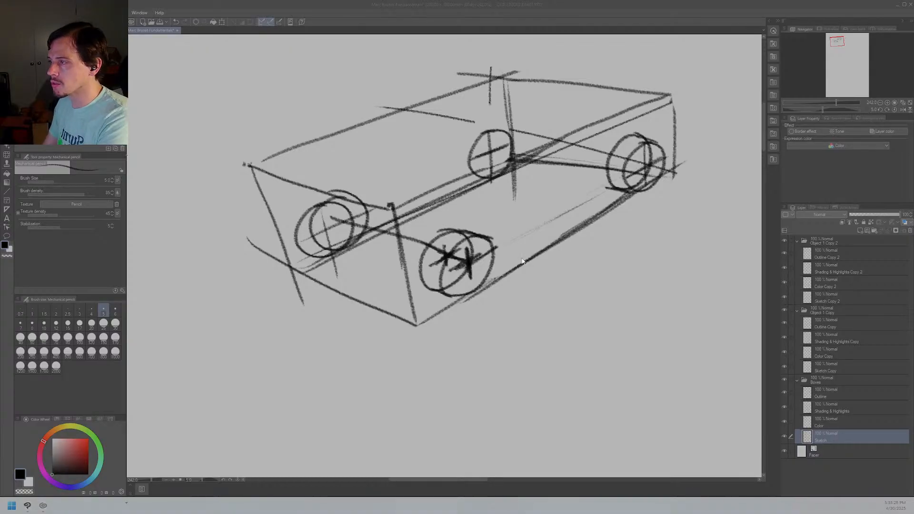
left_click(357, 219)
mouse_move(370, 196)
left_mouse_down()
mouse_move(355, 199)
mouse_move(379, 241)
mouse_move(374, 198)
mouse_move(339, 195)
mouse_move(375, 224)
mouse_move(345, 194)
left_mouse_up()
key("ctrl+z")
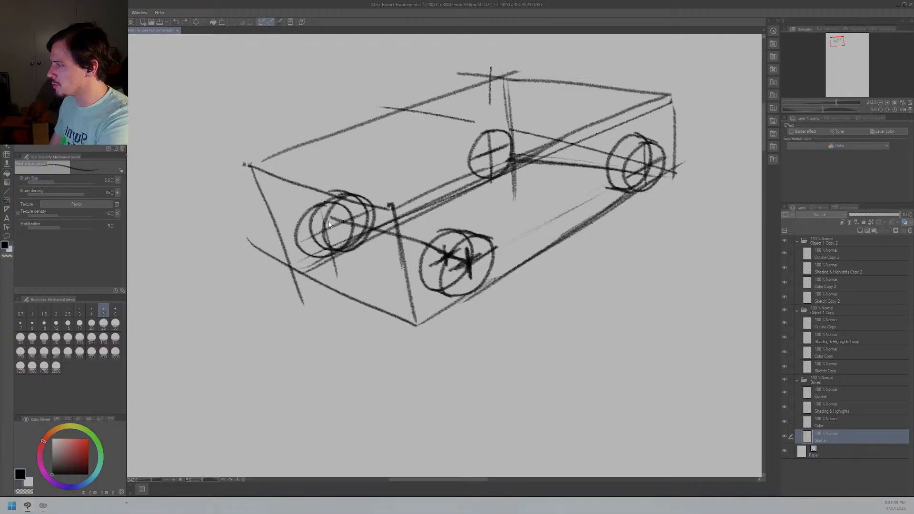
mouse_move(352, 195)
left_mouse_down()
mouse_move(332, 190)
mouse_move(358, 195)
left_mouse_up()
mouse_move(333, 245)
left_mouse_down()
mouse_move(305, 238)
mouse_move(333, 248)
mouse_move(322, 249)
left_mouse_up()
mouse_move(333, 191)
left_mouse_down()
mouse_move(339, 228)
mouse_move(322, 195)
mouse_move(314, 238)
mouse_move(329, 188)
mouse_move(312, 195)
mouse_move(332, 182)
mouse_move(308, 243)
mouse_move(336, 191)
left_mouse_up()
key("ctrl+z")
key("ctrl+z")
key("ctrl+z")
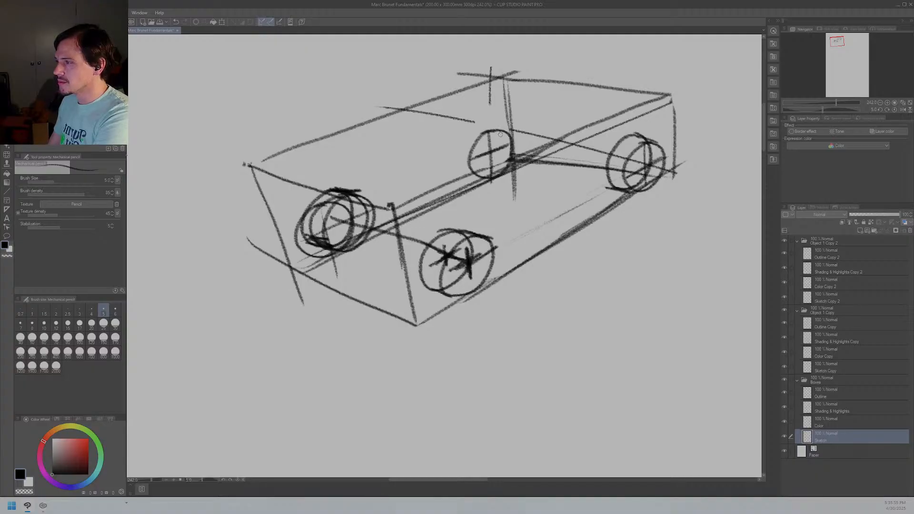
Step: Draw the rear axle line from the visible rear wheel and add overlapping circles to the hidden rear wheel for depth
mouse_move(511, 130)
left_mouse_down()
mouse_move(476, 155)
mouse_move(519, 152)
mouse_move(505, 133)
mouse_move(493, 141)
mouse_move(523, 164)
mouse_move(515, 153)
left_mouse_up()
key("ctrl+z")
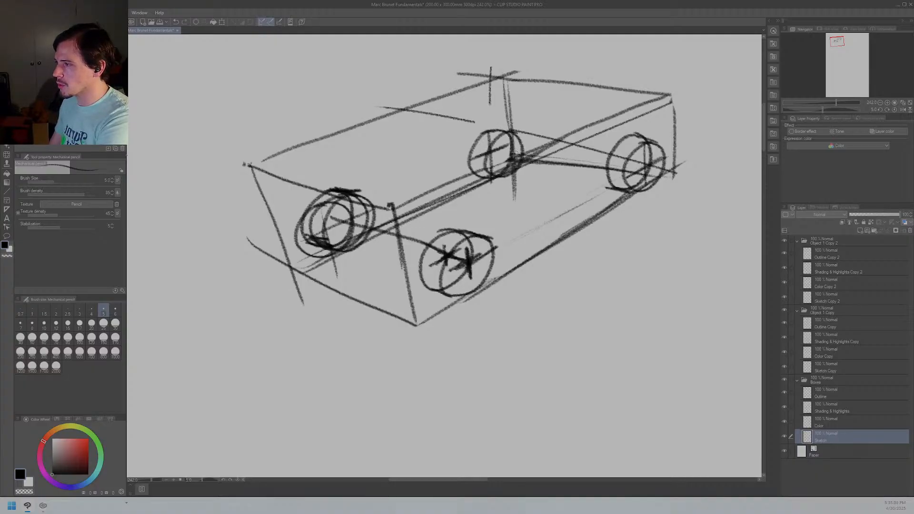
left_click_drag(646, 167, 547, 153)
mouse_move(574, 156)
left_mouse_down()
mouse_move(493, 152)
mouse_move(516, 132)
mouse_move(493, 140)
mouse_move(535, 143)
mouse_move(519, 129)
mouse_move(535, 143)
left_mouse_up()
key("ctrl+z")
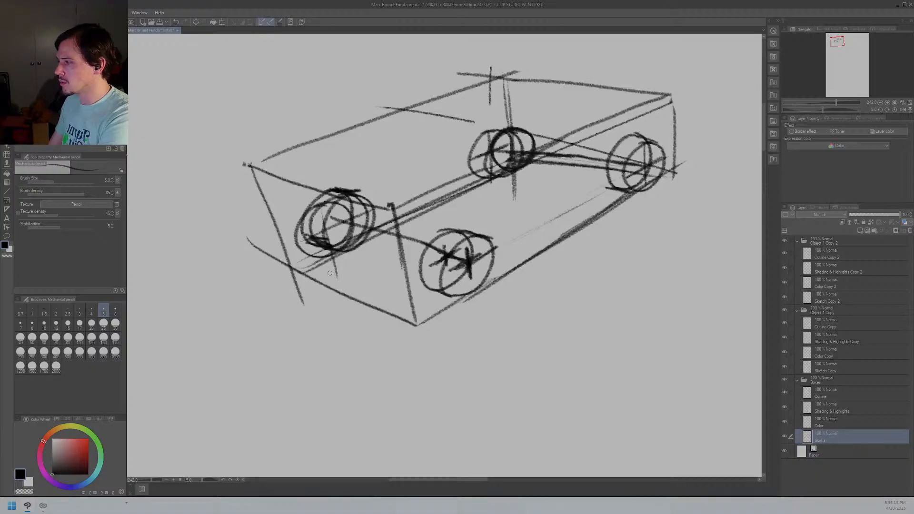
Step: Draw a vertical centre guideline and a horizontal guideline across the box's front face
left_click_drag(321, 208, 330, 295)
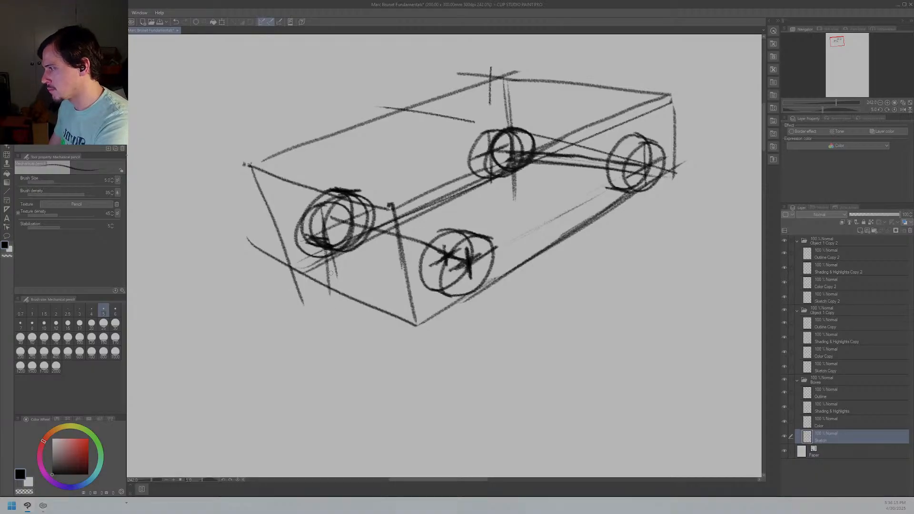
key("ctrl+z")
left_click_drag(318, 189, 333, 298)
key("ctrl+z")
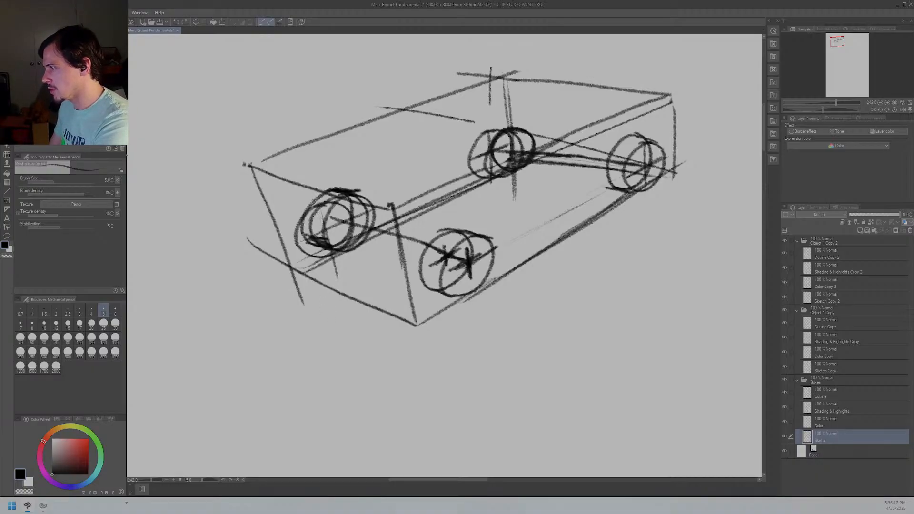
left_click_drag(314, 189, 339, 298)
left_click_drag(275, 223, 412, 272)
key("ctrl+z")
left_click_drag(275, 225, 400, 282)
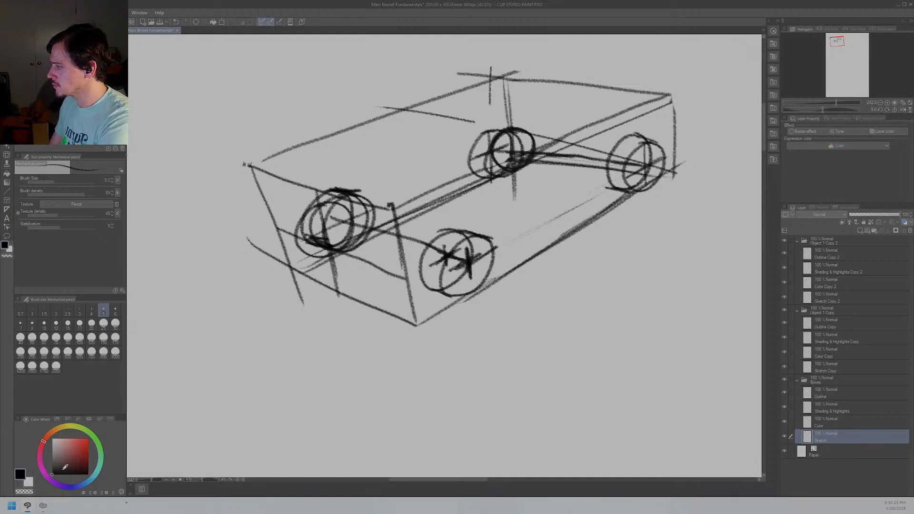
Step: Set the brush colour to teal and mark a short dash on the front face's vertical guideline
left_click(97, 472)
left_click(85, 444)
left_click_drag(85, 444, 88, 442)
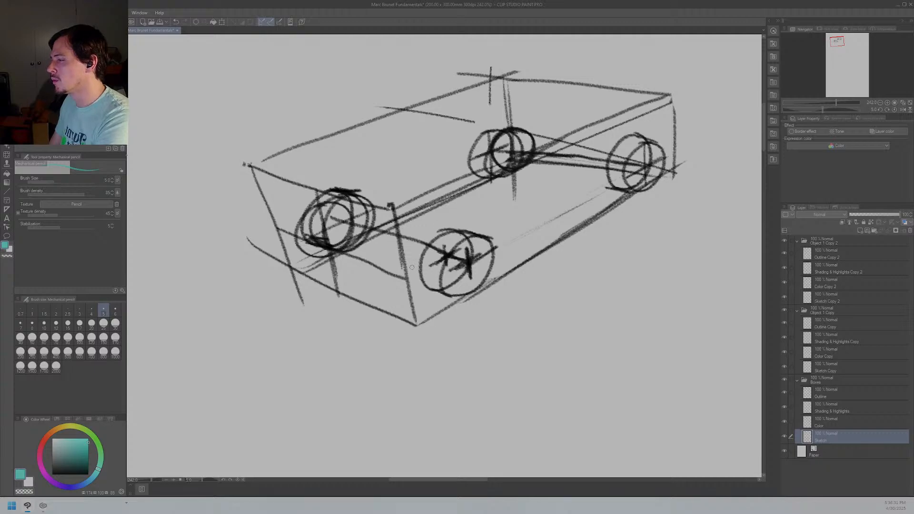
left_click_drag(326, 270, 339, 275)
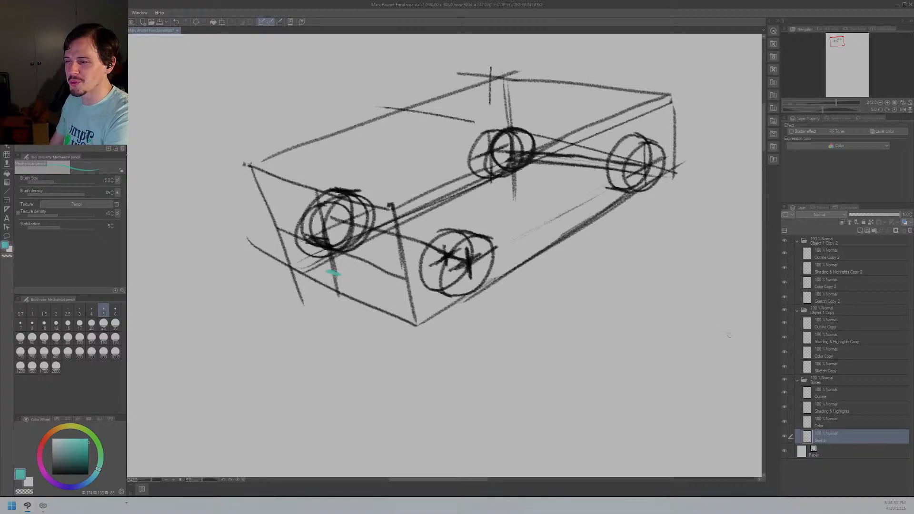
Step: Rename the layer folder containing the active sketch as Car and make its Sketch layer active again
double_click(818, 383)
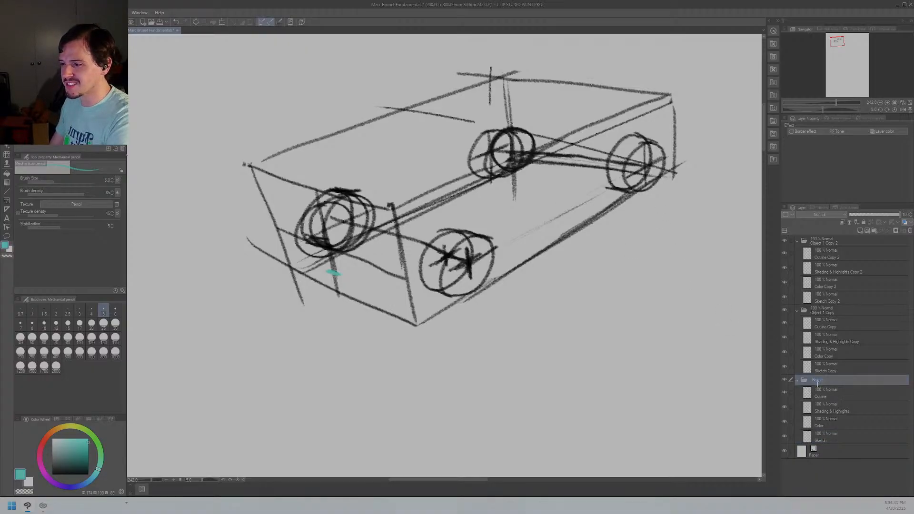
type("Ca")
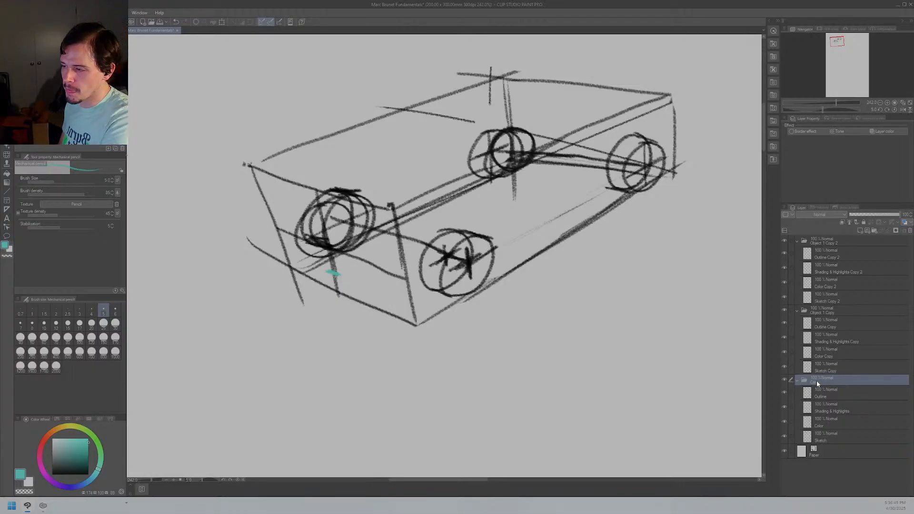
type("r")
left_click(838, 437)
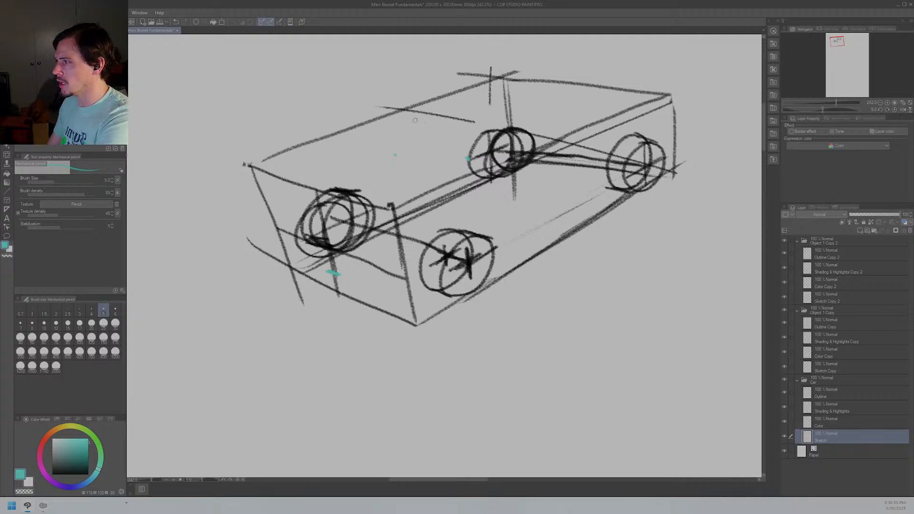
mouse_move(416, 113)
left_mouse_down()
mouse_move(388, 138)
mouse_move(387, 156)
mouse_move(420, 164)
mouse_move(470, 157)
left_mouse_up()
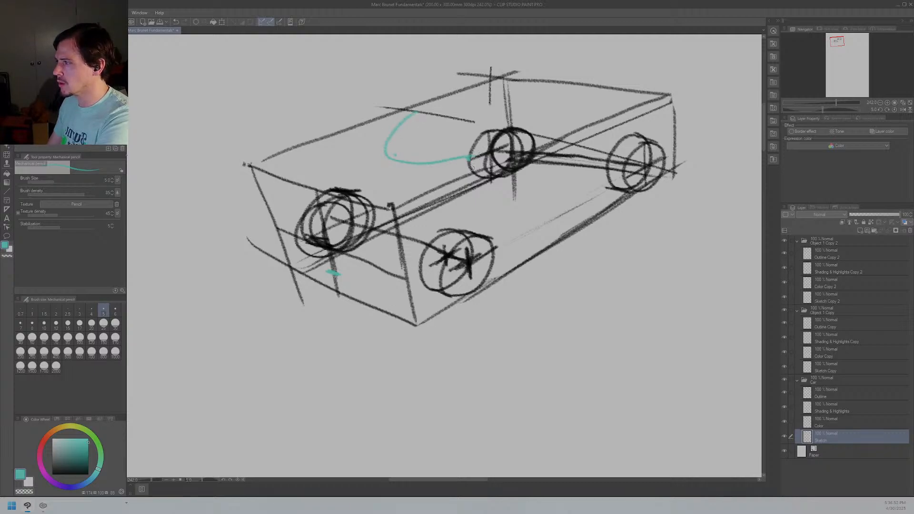
key("ctrl+z")
mouse_move(410, 112)
left_mouse_down()
mouse_move(381, 163)
mouse_move(448, 168)
left_mouse_up()
key("ctrl+z")
Step: Mark teal corner points for a cabin shape on the box's top face and join three of them with straight lines
left_click(391, 158)
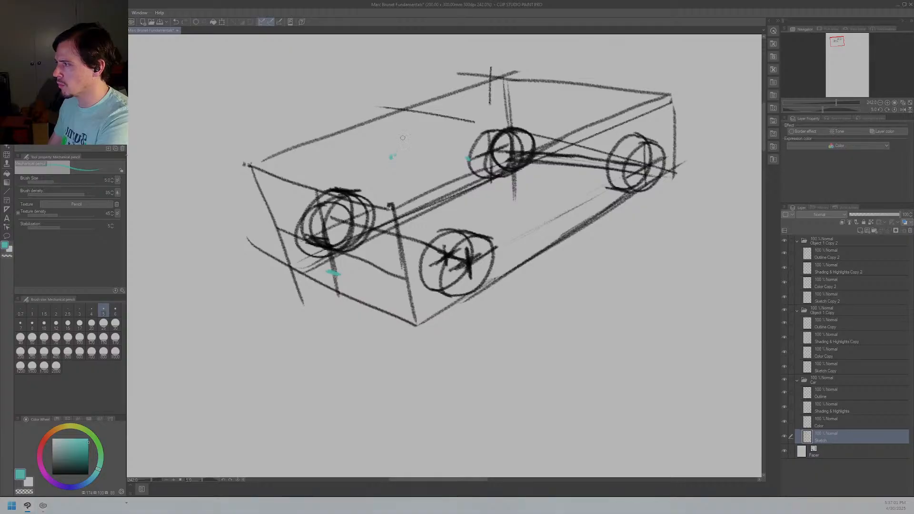
left_click(405, 113)
left_click(530, 105)
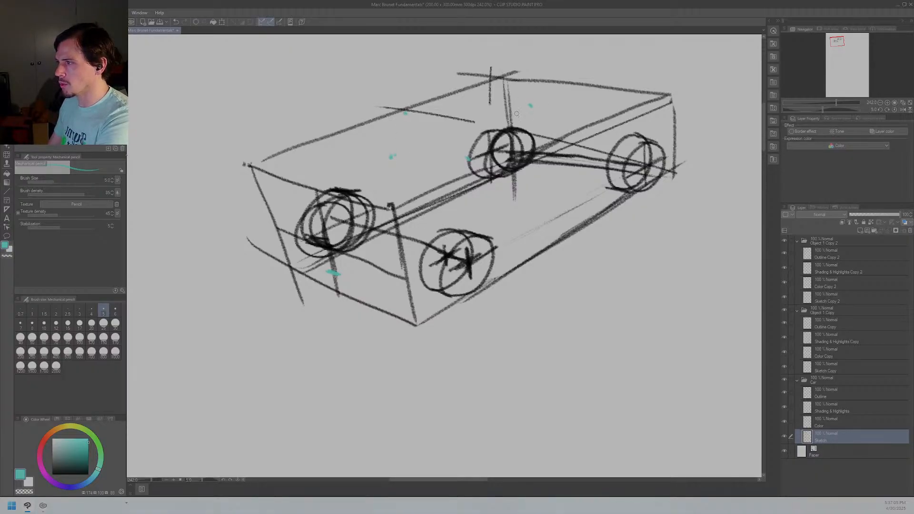
left_click_drag(531, 106, 476, 155)
left_click_drag(399, 159, 470, 157)
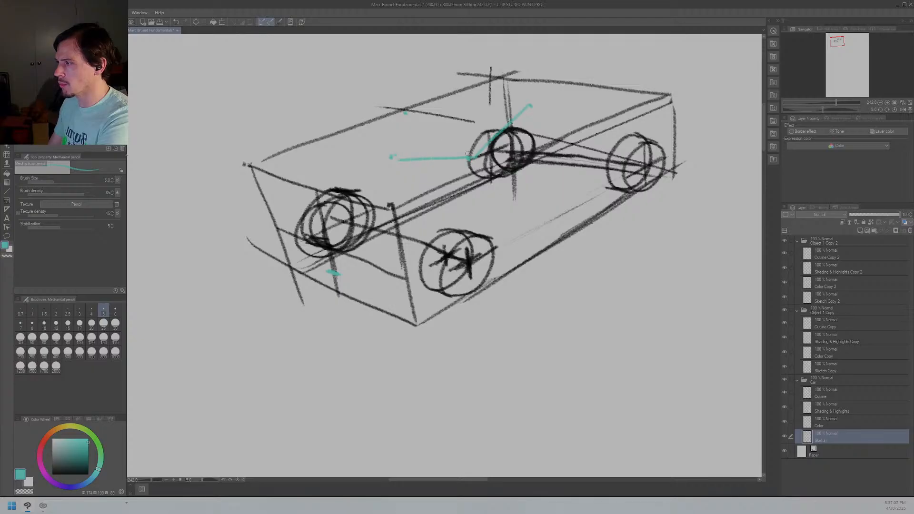
left_click_drag(404, 113, 537, 114)
left_click_drag(397, 156, 523, 107)
key("ctrl+z")
key("ctrl+z")
left_click_drag(405, 151, 522, 103)
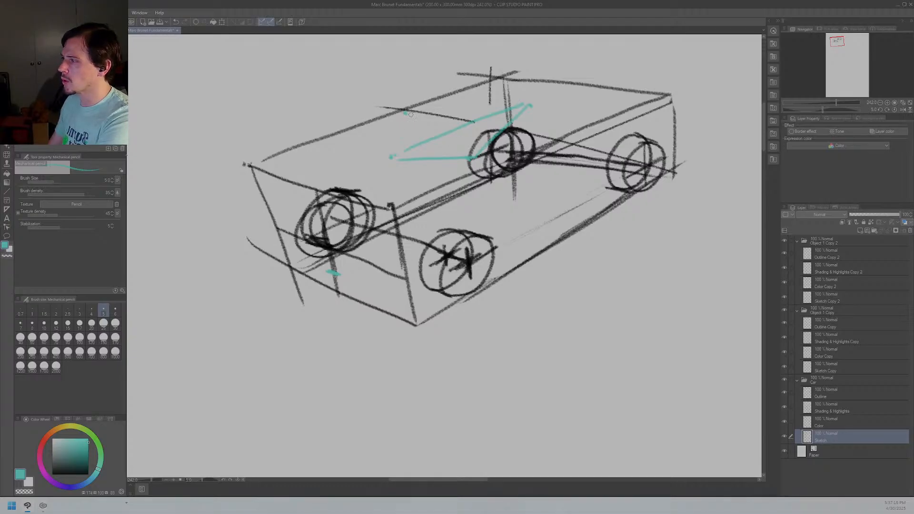
Step: Add a crossing diagonal, a short front edge and a long far edge to close the teal cabin shape
mouse_move(473, 154)
left_mouse_down()
mouse_move(392, 127)
mouse_move(458, 157)
mouse_move(390, 125)
left_mouse_up()
key("ctrl+z")
key("ctrl+z")
key("ctrl+z")
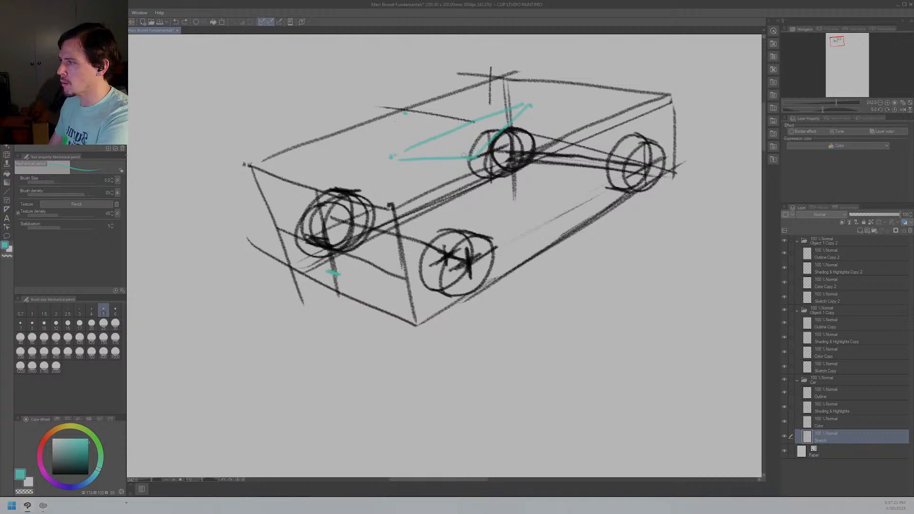
mouse_move(473, 155)
left_mouse_down()
mouse_move(394, 128)
mouse_move(387, 139)
mouse_move(386, 127)
mouse_move(389, 166)
left_mouse_up()
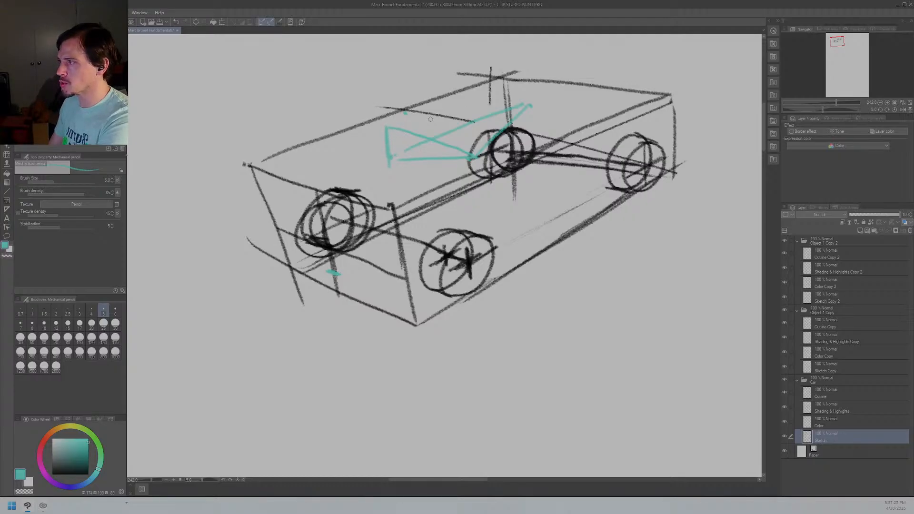
left_click_drag(387, 128, 531, 106)
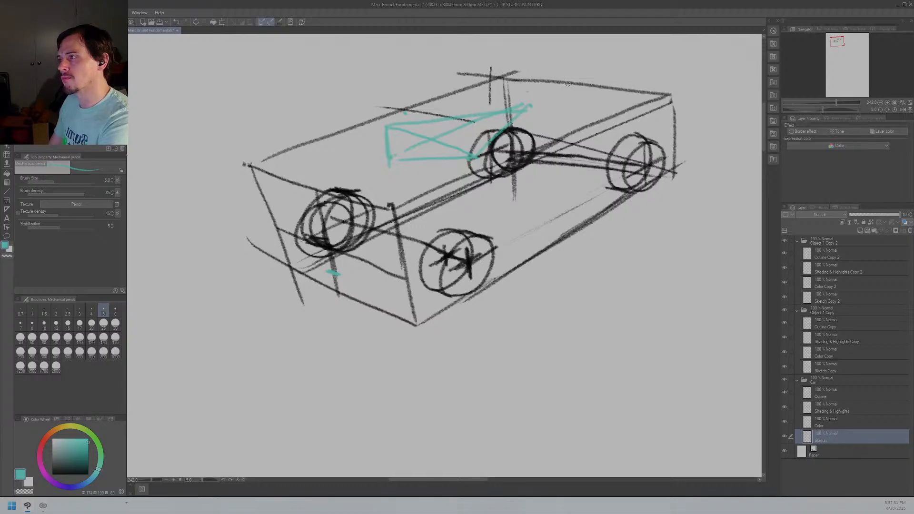
Step: Draw a teal centre line along the box's top face from back to front and continue it down the rear face
left_click_drag(573, 82, 495, 121)
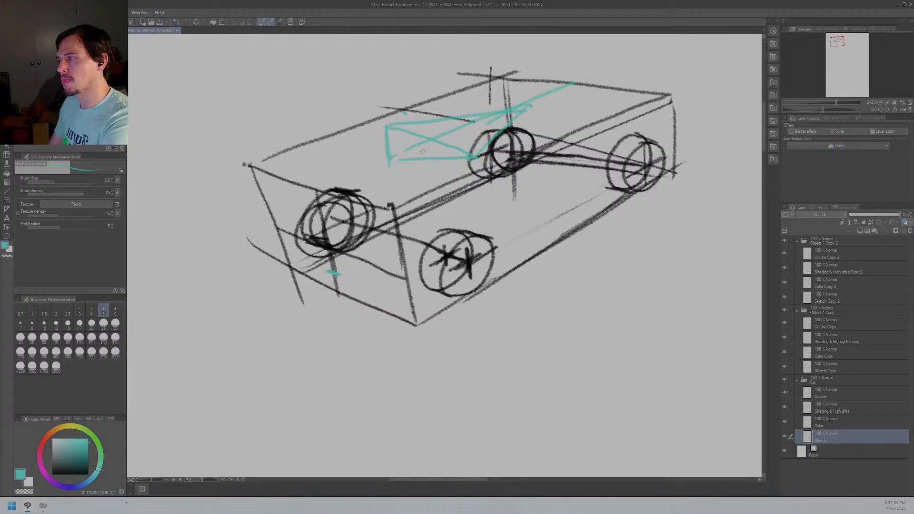
left_click_drag(328, 188, 395, 157)
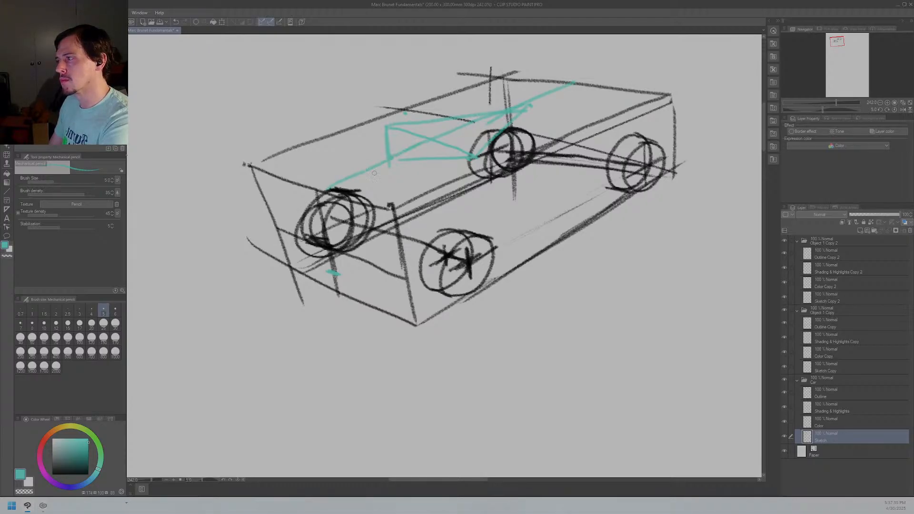
mouse_move(557, 90)
left_mouse_down()
mouse_move(577, 84)
mouse_move(575, 147)
left_mouse_up()
key("ctrl+z")
left_click_drag(583, 85, 586, 152)
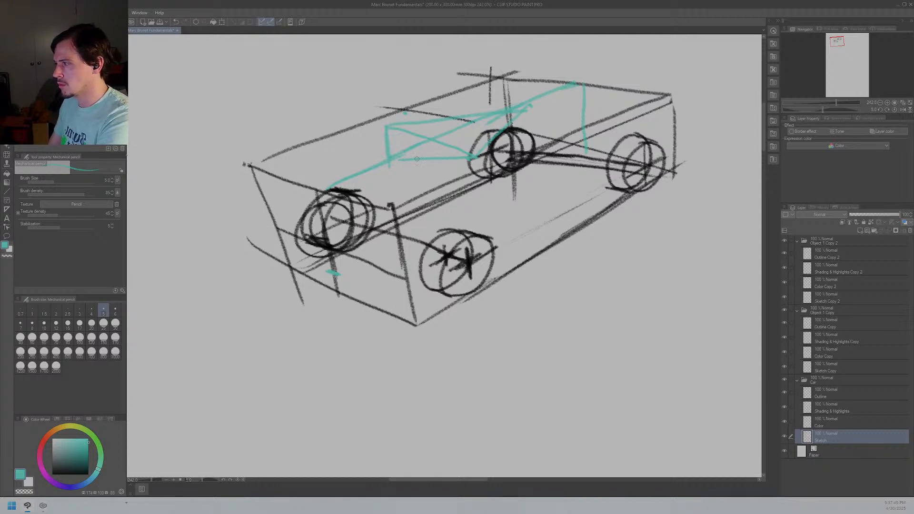
Step: Reinforce and round the teal cabin outline with curved strokes around its edges
mouse_move(394, 160)
left_mouse_down()
mouse_move(446, 161)
mouse_move(528, 140)
left_mouse_up()
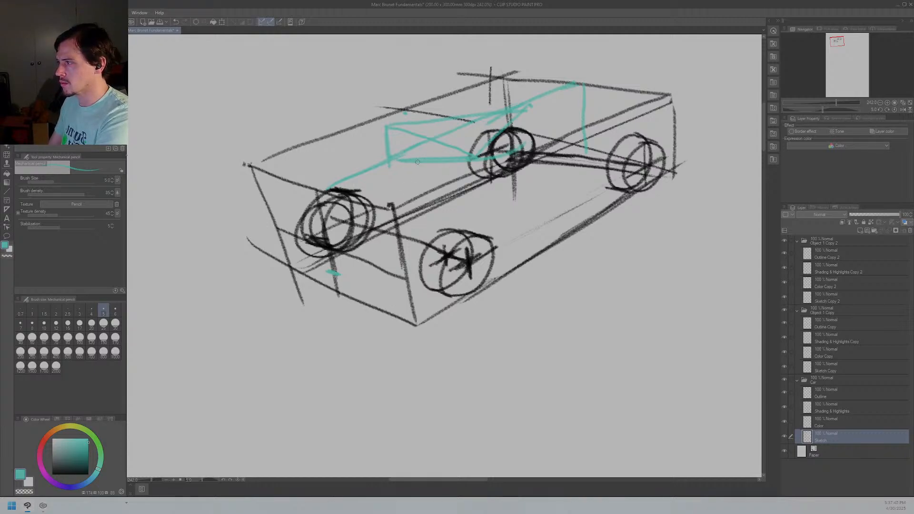
mouse_move(383, 152)
left_mouse_down()
mouse_move(409, 120)
mouse_move(479, 98)
mouse_move(517, 98)
left_mouse_up()
key("ctrl+z")
mouse_move(386, 156)
left_mouse_down()
mouse_move(395, 125)
mouse_move(538, 100)
left_mouse_up()
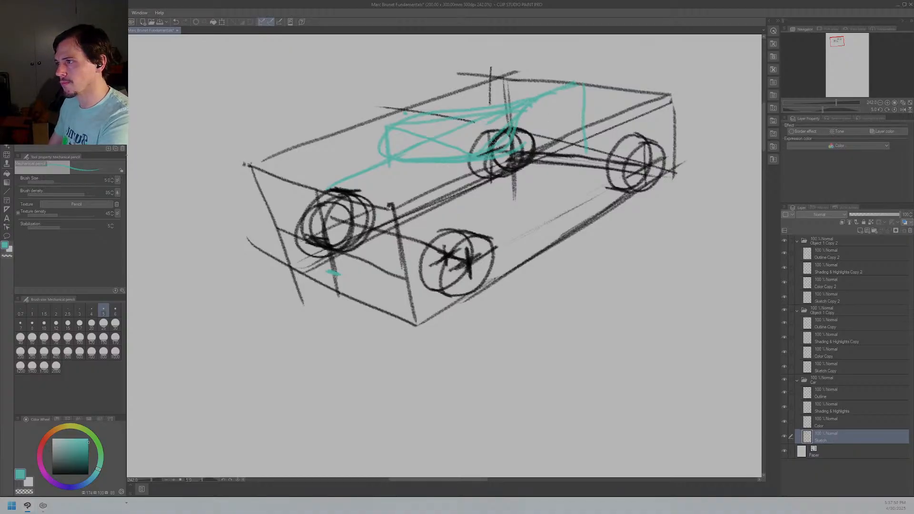
Step: Draw a teal curve from the front face's mark over the near top corner and up to the middle of the cabin shape
mouse_move(391, 161)
left_mouse_down()
mouse_move(364, 192)
mouse_move(334, 274)
left_mouse_up()
key("ctrl+z")
left_click_drag(333, 272, 433, 143)
left_click_drag(390, 207, 405, 164)
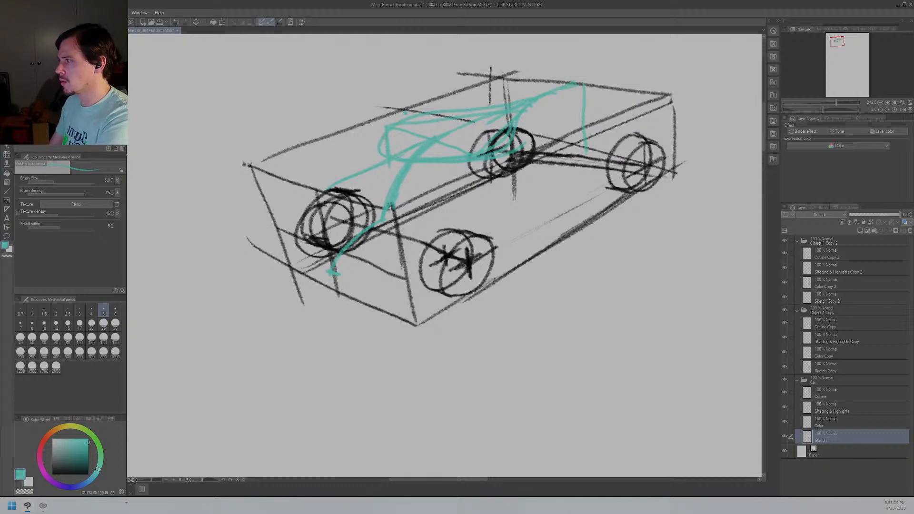
Step: Sketch the teal windshield frame down from the cabin roof, the base of the windshield and the near fender's top edge
mouse_move(432, 140)
left_mouse_down()
mouse_move(412, 142)
mouse_move(392, 175)
mouse_move(383, 170)
mouse_move(376, 195)
left_mouse_up()
mouse_move(433, 139)
left_mouse_down()
mouse_move(400, 131)
mouse_move(412, 134)
mouse_move(384, 145)
mouse_move(392, 130)
mouse_move(372, 178)
left_mouse_up()
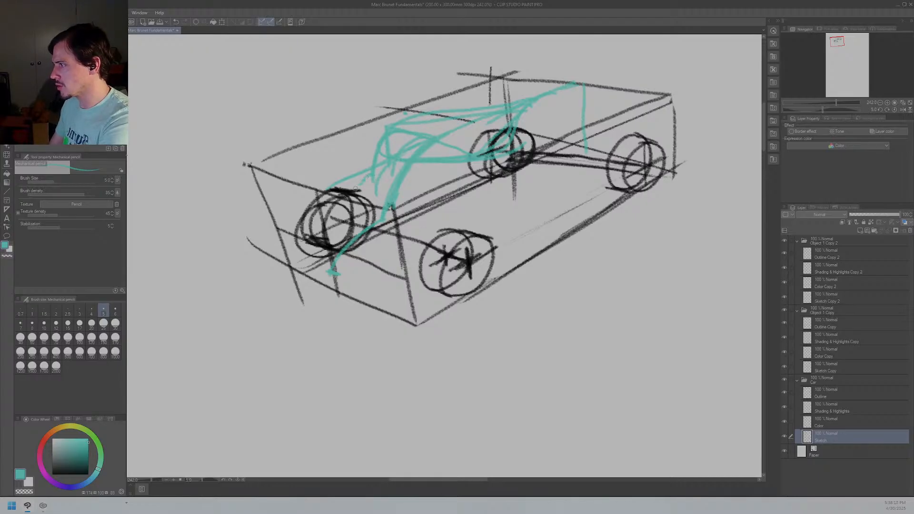
mouse_move(342, 190)
left_mouse_down()
mouse_move(357, 220)
mouse_move(379, 227)
left_mouse_up()
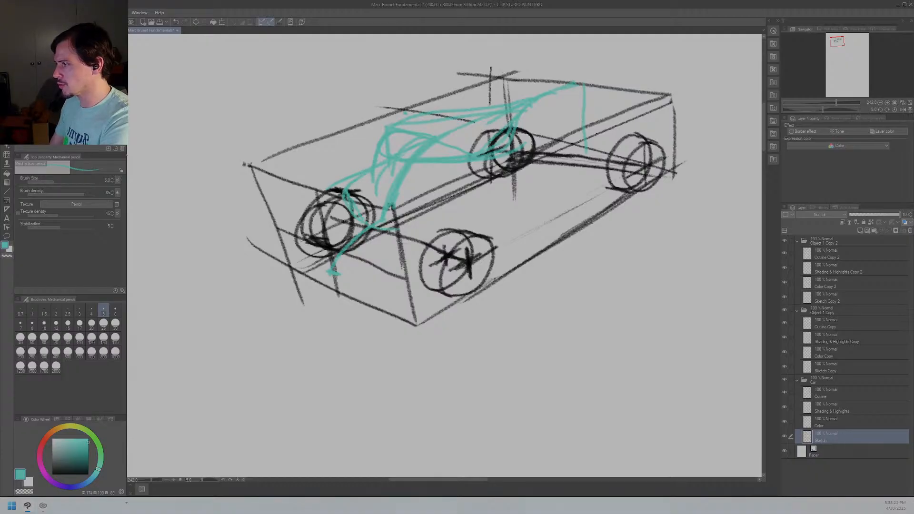
left_click_drag(353, 184, 344, 196)
left_click_drag(385, 220, 464, 221)
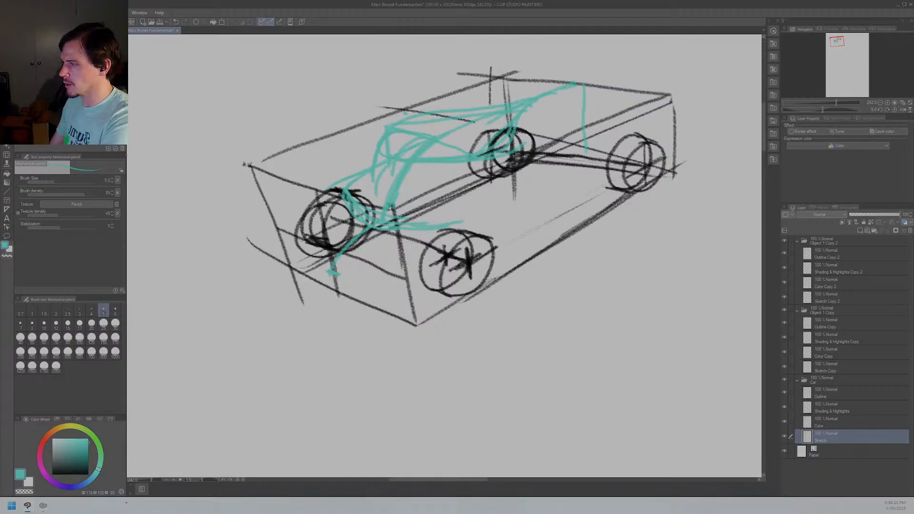
Step: Draw the teal near front wheel arch, the curved bumper across the front and the rounded far front fender
mouse_move(458, 224)
left_mouse_down()
mouse_move(477, 221)
mouse_move(408, 274)
left_mouse_up()
mouse_move(440, 236)
left_mouse_down()
mouse_move(418, 279)
mouse_move(414, 311)
mouse_move(419, 270)
mouse_move(421, 291)
mouse_move(400, 304)
mouse_move(419, 299)
mouse_move(356, 300)
mouse_move(324, 280)
left_mouse_up()
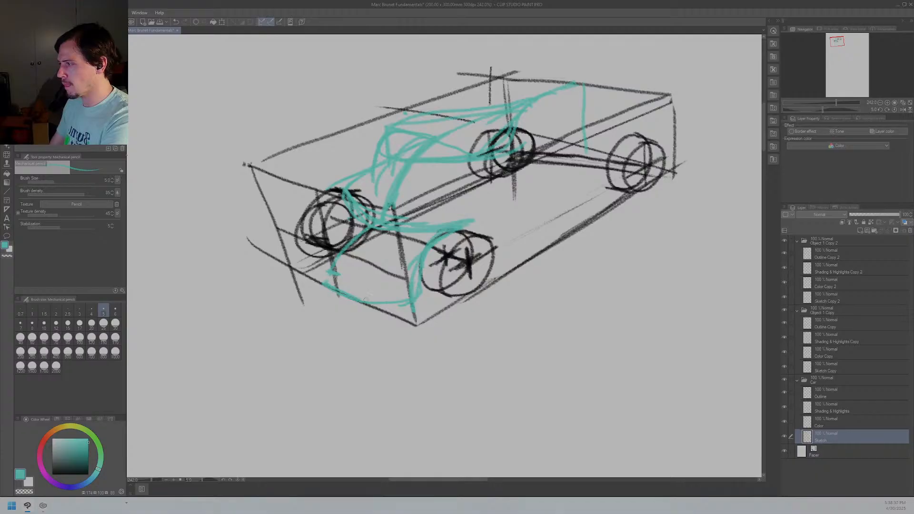
left_click_drag(430, 291, 375, 307)
mouse_move(328, 284)
left_mouse_down()
mouse_move(292, 274)
mouse_move(289, 253)
mouse_move(298, 247)
left_mouse_up()
mouse_move(334, 181)
left_mouse_down()
mouse_move(295, 210)
mouse_move(292, 253)
mouse_move(288, 232)
mouse_move(297, 224)
mouse_move(291, 241)
mouse_move(350, 273)
mouse_move(415, 282)
mouse_move(348, 276)
mouse_move(356, 272)
mouse_move(337, 270)
left_mouse_up()
left_click_drag(290, 242, 310, 264)
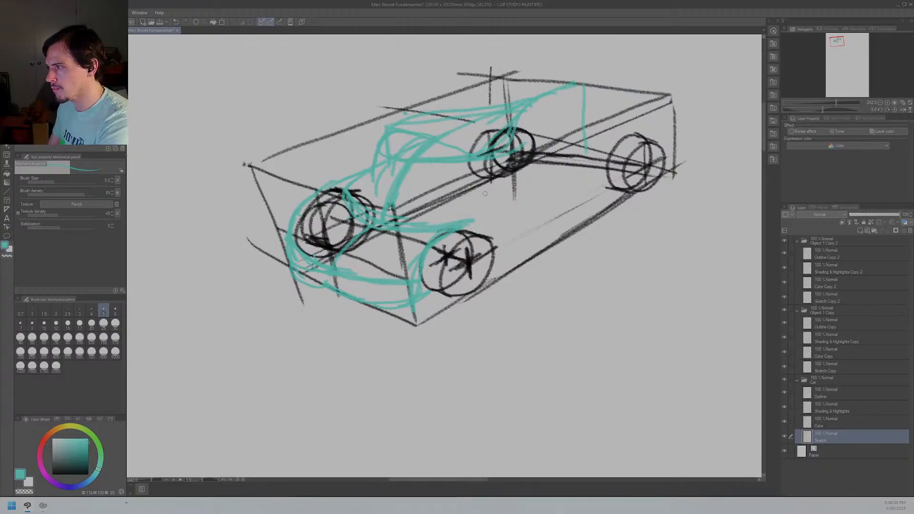
Step: Outline the body's near side in teal with the lower sill, the rear wheel arch and the rounded rear end
mouse_move(468, 224)
left_mouse_down()
mouse_move(494, 239)
mouse_move(463, 230)
mouse_move(483, 234)
mouse_move(476, 228)
mouse_move(505, 264)
mouse_move(517, 247)
mouse_move(498, 259)
mouse_move(582, 213)
left_mouse_up()
mouse_move(504, 260)
left_mouse_down()
mouse_move(500, 273)
mouse_move(590, 212)
left_mouse_up()
mouse_move(547, 240)
left_mouse_down()
mouse_move(603, 204)
mouse_move(619, 160)
left_mouse_up()
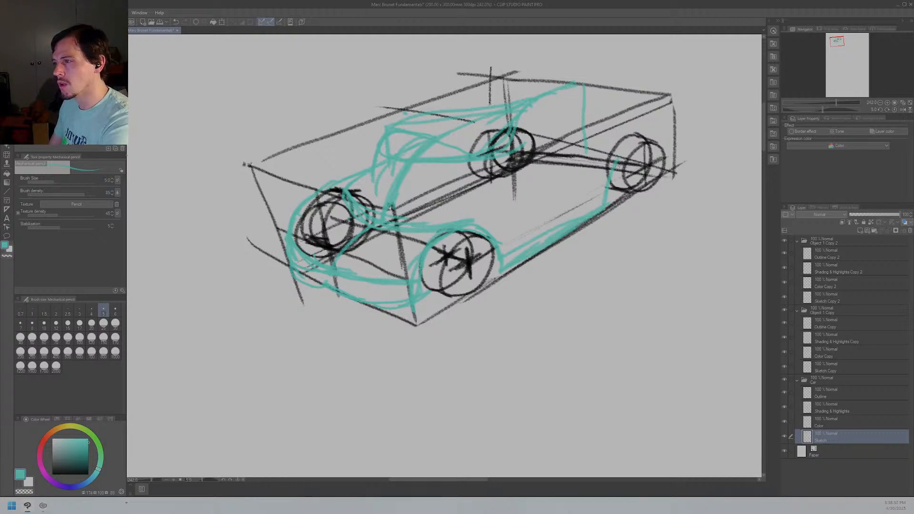
left_click_drag(605, 193, 612, 158)
mouse_move(607, 198)
left_mouse_down()
mouse_move(623, 147)
mouse_move(657, 157)
mouse_move(635, 146)
mouse_move(657, 135)
mouse_move(671, 157)
mouse_move(654, 139)
mouse_move(674, 101)
left_mouse_up()
left_click_drag(676, 103, 678, 163)
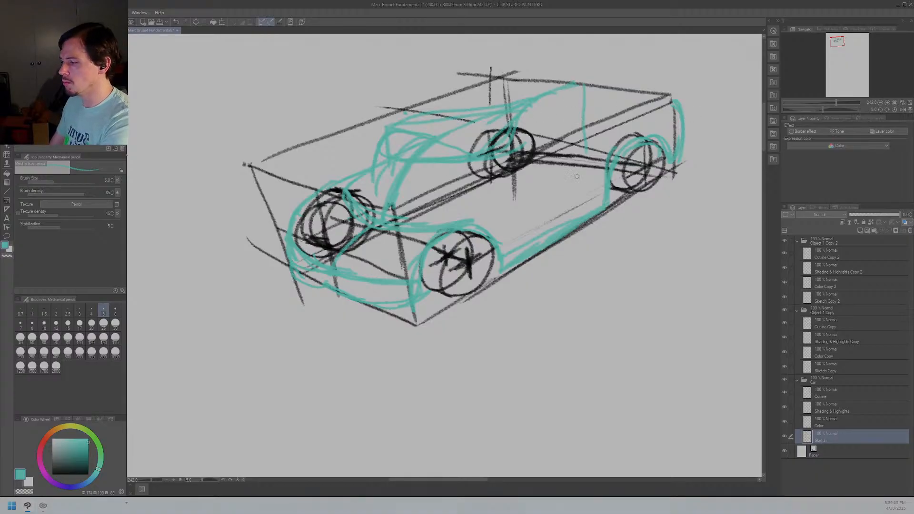
Step: Set the drawing colour to a saturated red
left_click(41, 443)
left_click_drag(85, 442, 112, 409)
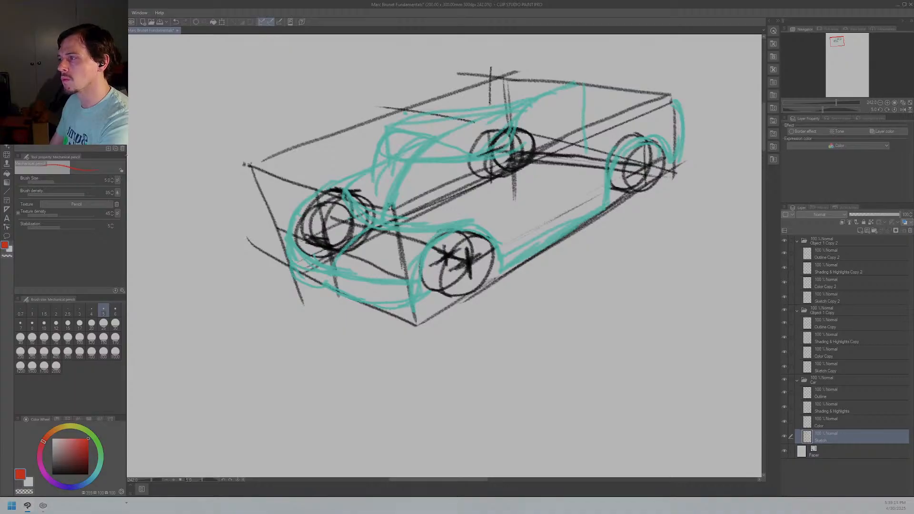
mouse_move(480, 164)
left_mouse_down()
mouse_move(546, 186)
mouse_move(536, 181)
left_mouse_up()
key("ctrl+z")
key("ctrl+z")
key("ctrl+z")
left_click_drag(481, 173, 566, 192)
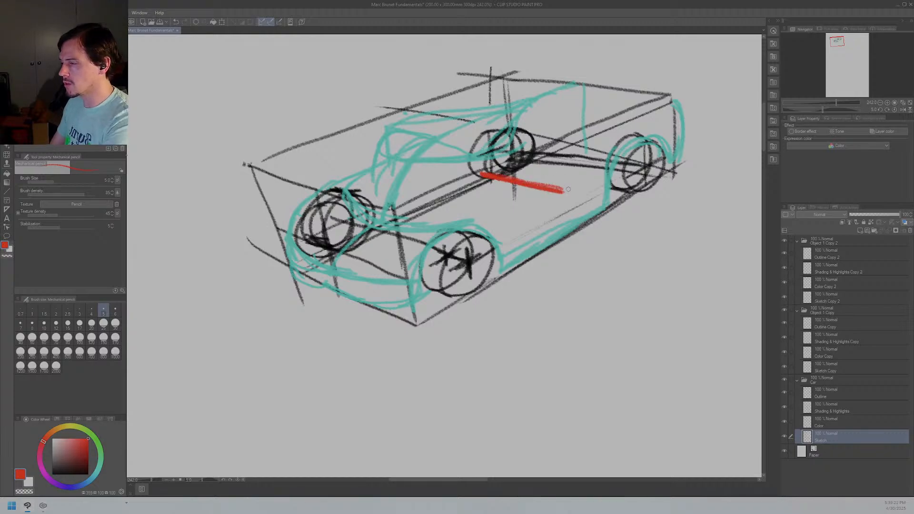
key("ctrl+z")
key("ctrl+z")
key("ctrl+z")
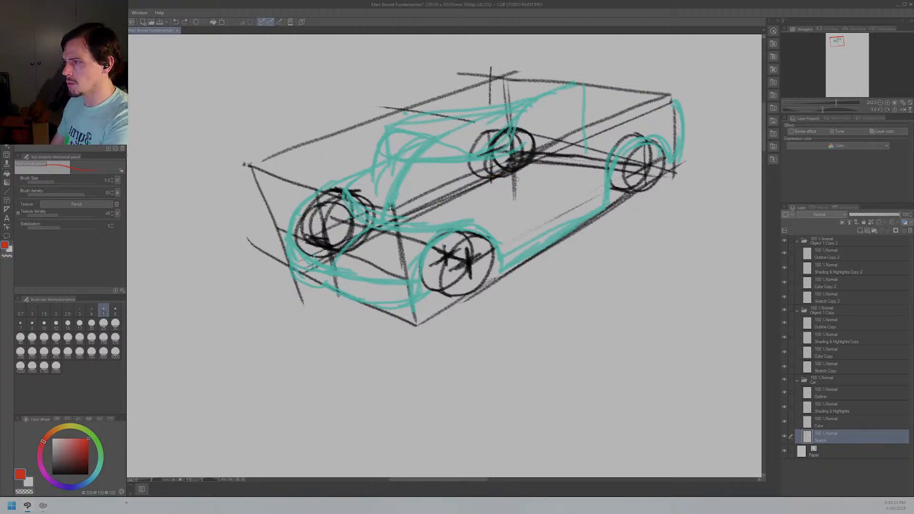
Step: Draw a red guide line across to the near rear wheel and an upright red rectangle beside the far rear wheel
mouse_move(510, 175)
left_mouse_down()
mouse_move(575, 145)
mouse_move(657, 179)
left_mouse_up()
left_click_drag(560, 158, 496, 156)
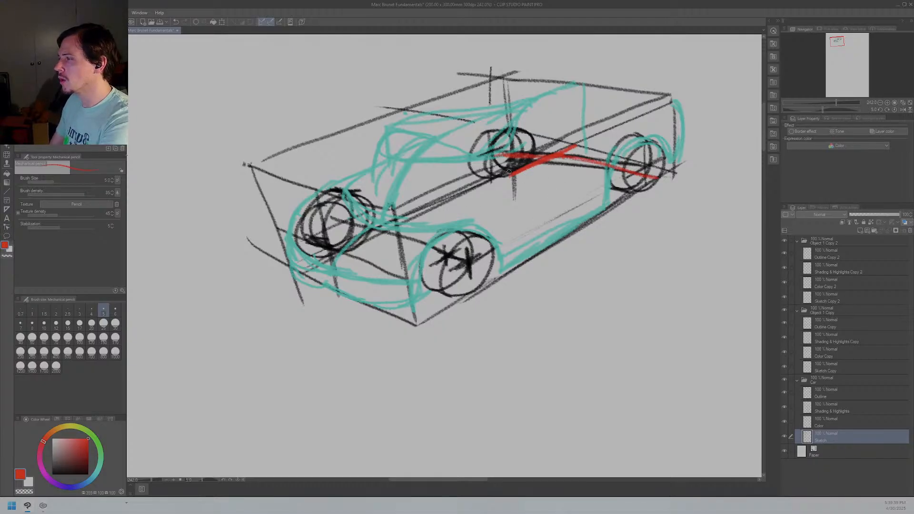
mouse_move(509, 176)
left_mouse_down()
mouse_move(508, 146)
mouse_move(508, 173)
left_mouse_up()
mouse_move(503, 141)
left_mouse_down()
mouse_move(586, 116)
mouse_move(570, 154)
left_mouse_up()
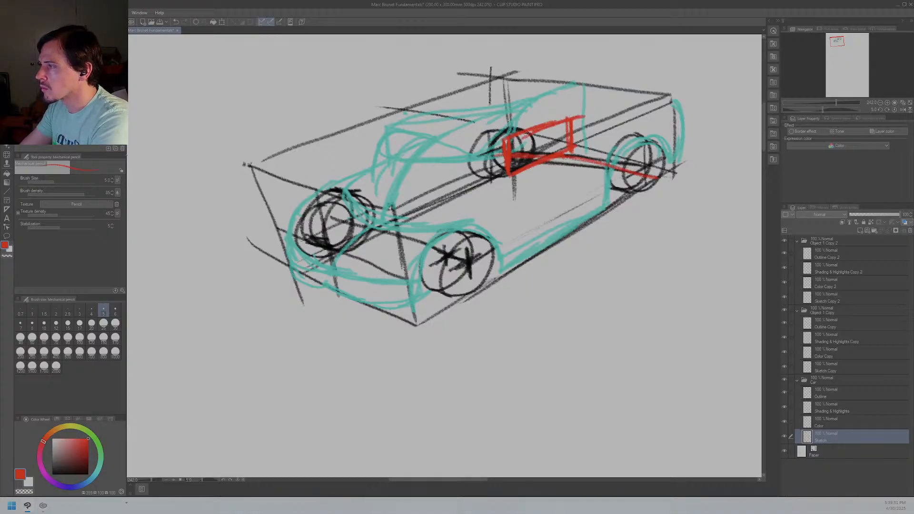
left_click_drag(546, 123, 571, 117)
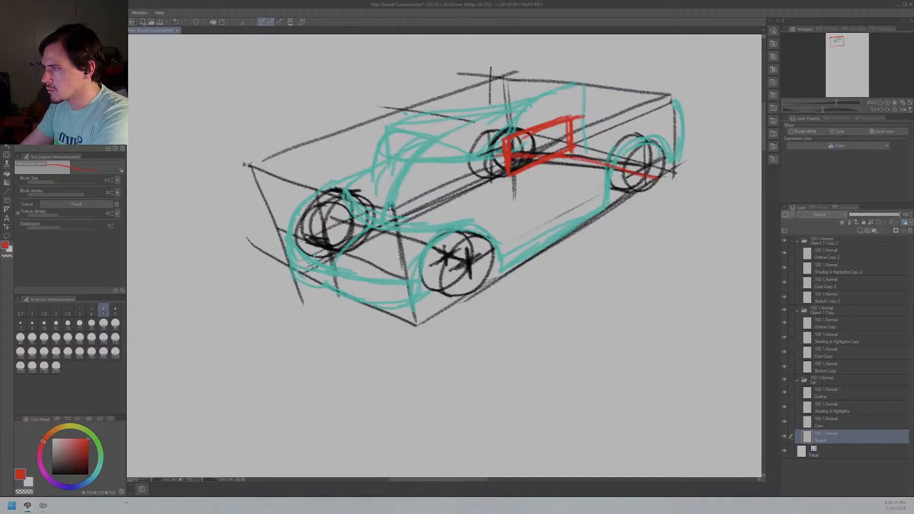
Step: Add short red cross lines at the rectangle's front edge and round both of its ends with red ellipses
mouse_move(499, 139)
left_mouse_down()
mouse_move(481, 138)
mouse_move(545, 154)
left_mouse_up()
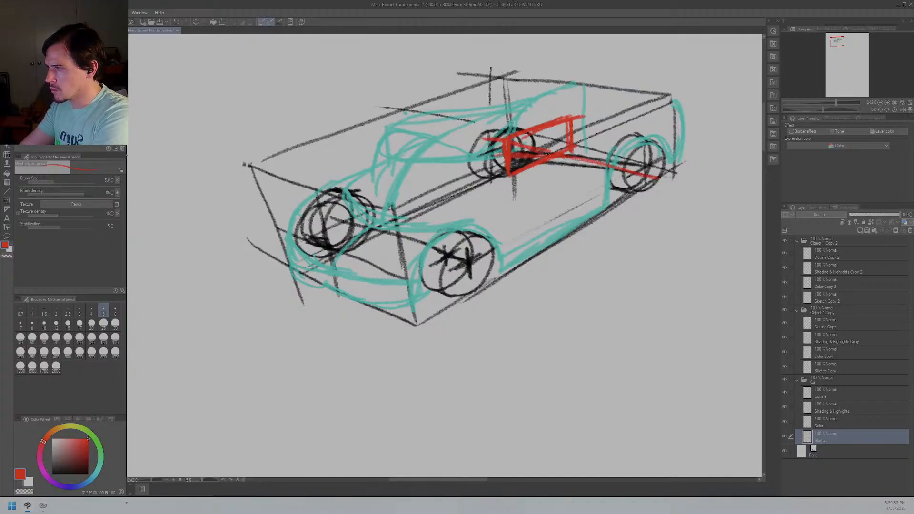
left_click_drag(501, 174, 536, 178)
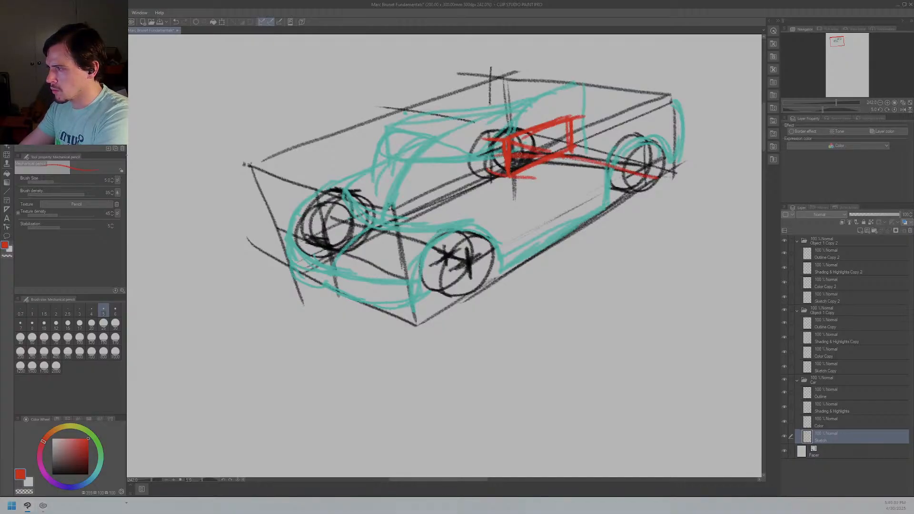
mouse_move(486, 141)
left_mouse_down()
mouse_move(536, 180)
mouse_move(536, 151)
left_mouse_up()
left_click_drag(485, 164, 550, 172)
mouse_move(481, 148)
left_mouse_down()
mouse_move(537, 151)
mouse_move(495, 169)
mouse_move(554, 167)
left_mouse_up()
key("ctrl+z")
key("ctrl+z")
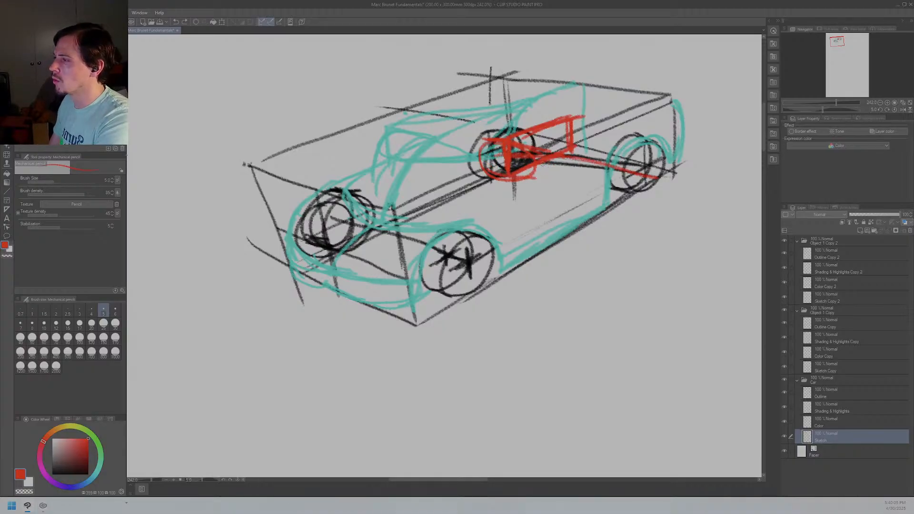
mouse_move(532, 175)
left_mouse_down()
mouse_move(581, 144)
mouse_move(545, 135)
mouse_move(601, 138)
mouse_move(574, 118)
mouse_move(602, 150)
mouse_move(575, 115)
mouse_move(603, 151)
mouse_move(600, 143)
mouse_move(537, 177)
left_mouse_up()
left_click_drag(590, 150, 550, 163)
mouse_move(546, 131)
left_mouse_down()
mouse_move(481, 161)
mouse_move(545, 129)
left_mouse_up()
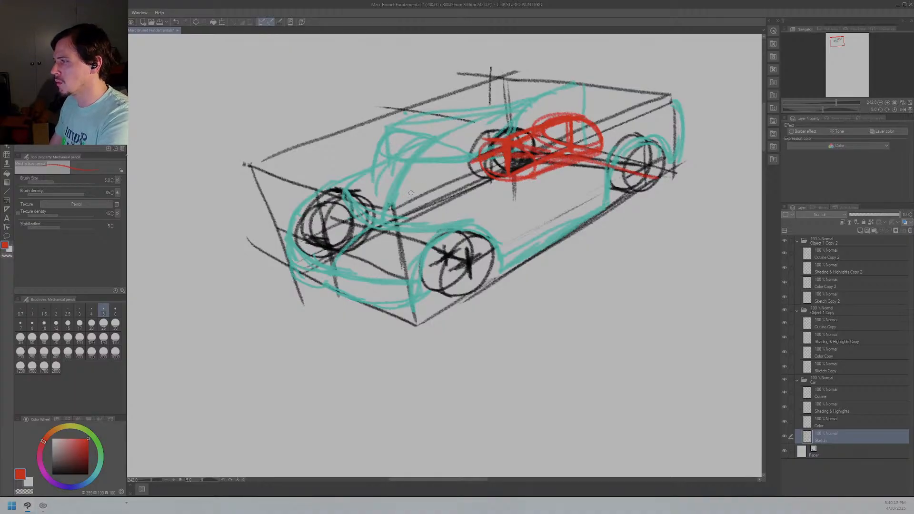
Step: Pick up the teal from the sketch and draw a thick upright pillar behind the near front wheel arch up to the cabin roof
left_click(399, 179, "alt")
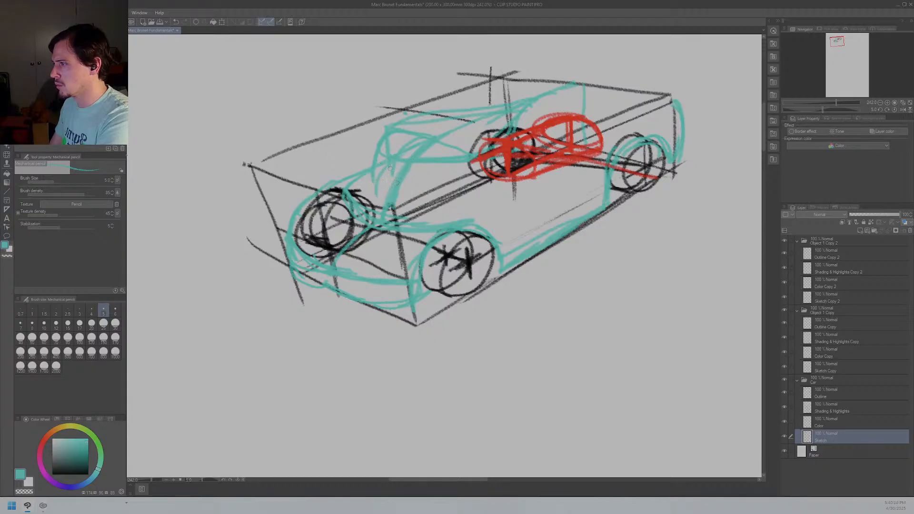
left_click_drag(475, 218, 478, 185)
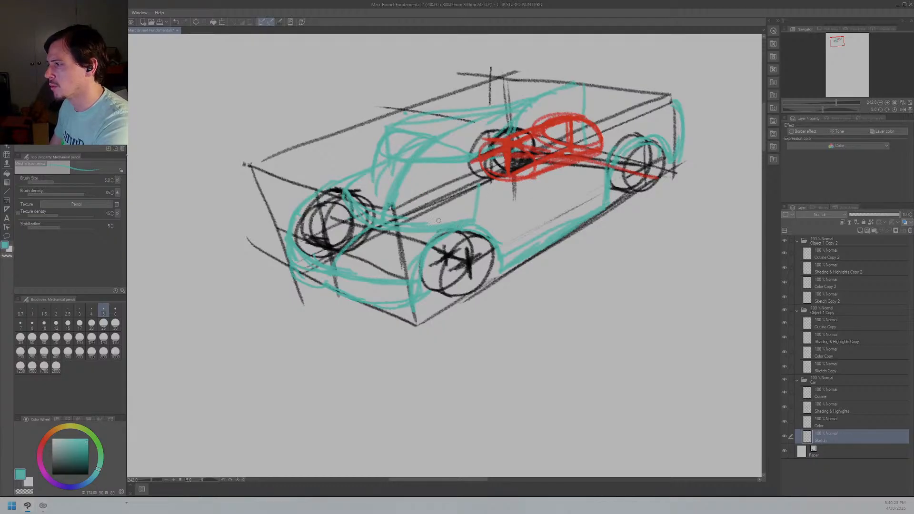
left_click_drag(441, 221, 461, 166)
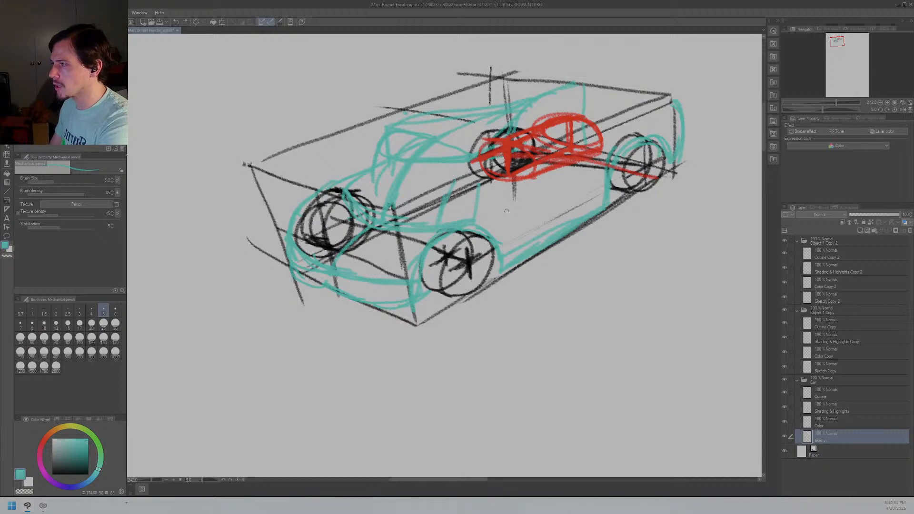
left_click_drag(483, 216, 501, 148)
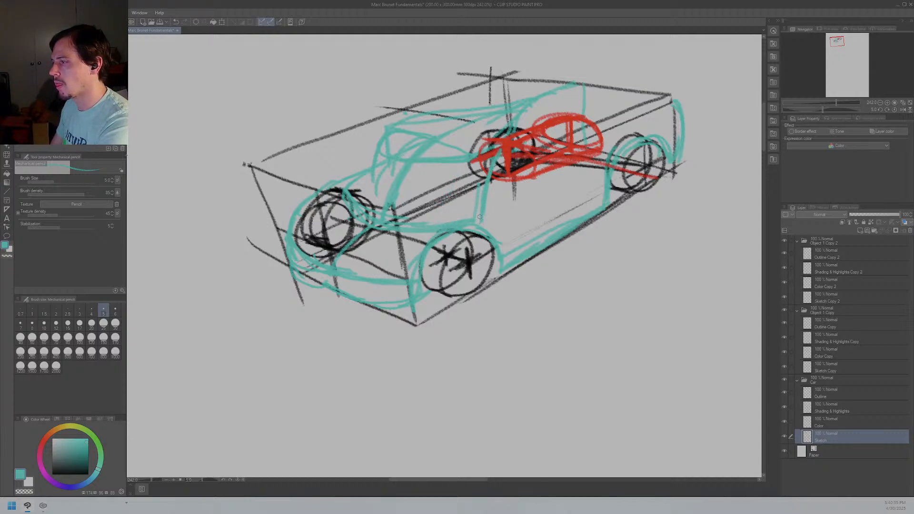
key("ctrl+z")
mouse_move(483, 202)
left_mouse_down()
mouse_move(489, 160)
mouse_move(481, 220)
left_mouse_up()
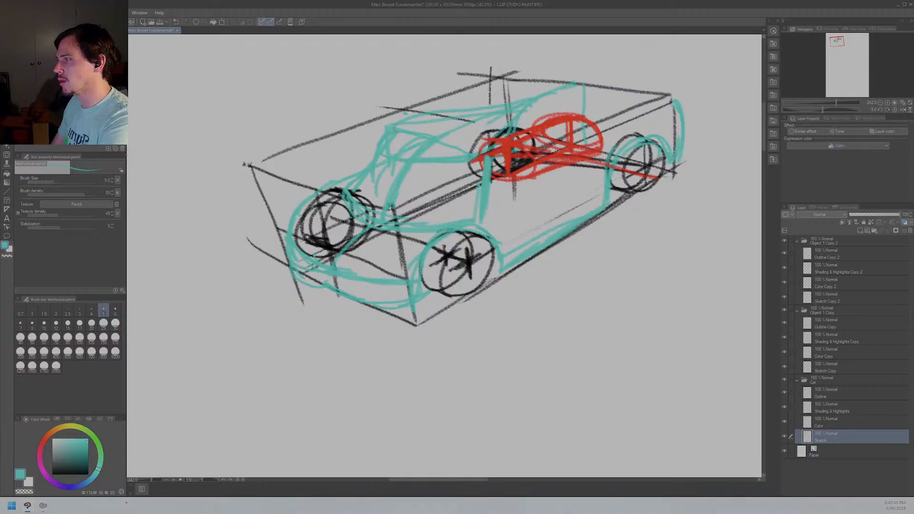
left_click_drag(377, 139, 361, 170)
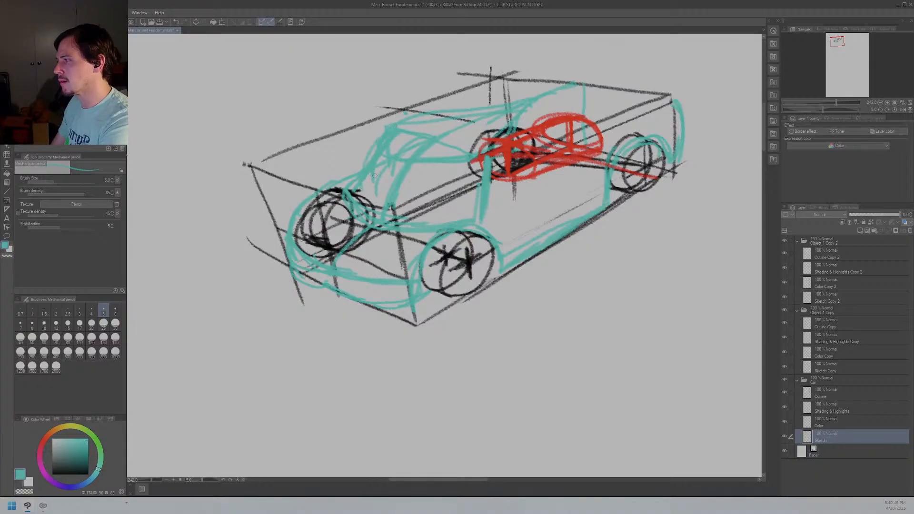
left_click_drag(382, 136, 339, 193)
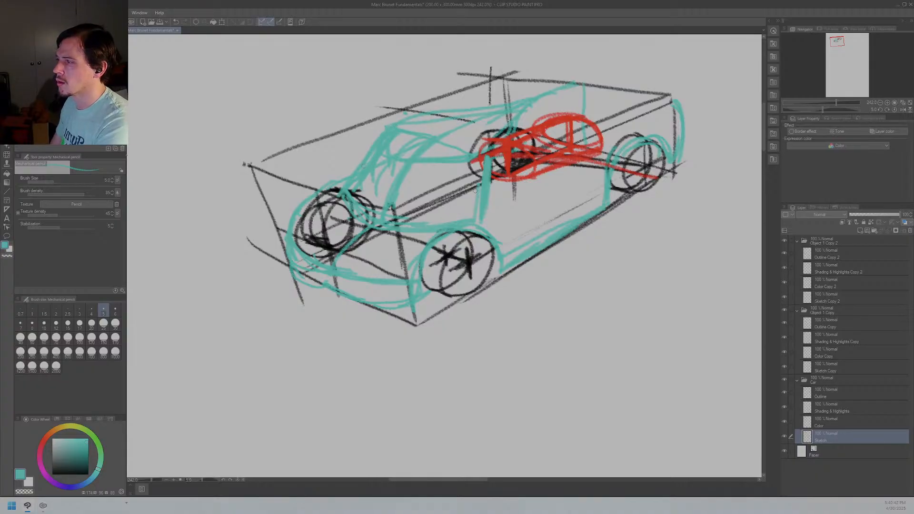
key("ctrl+z")
key("ctrl+z")
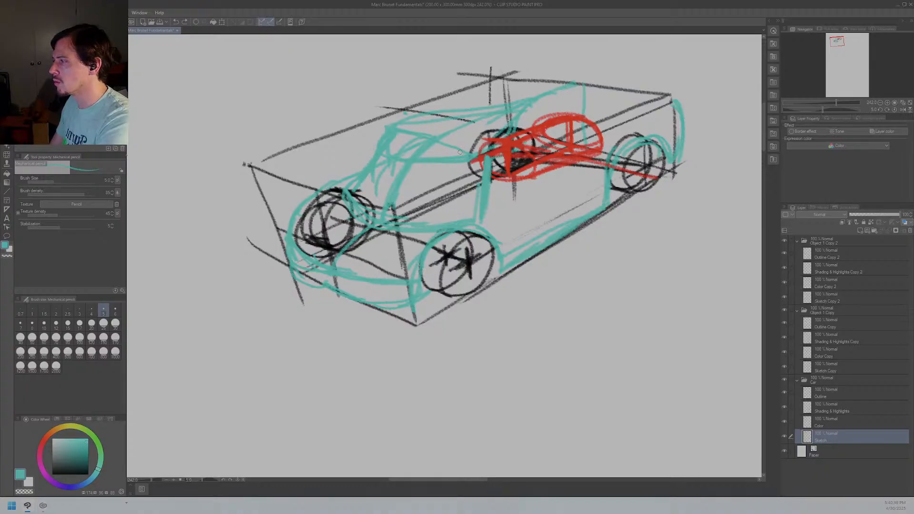
key("ctrl+z")
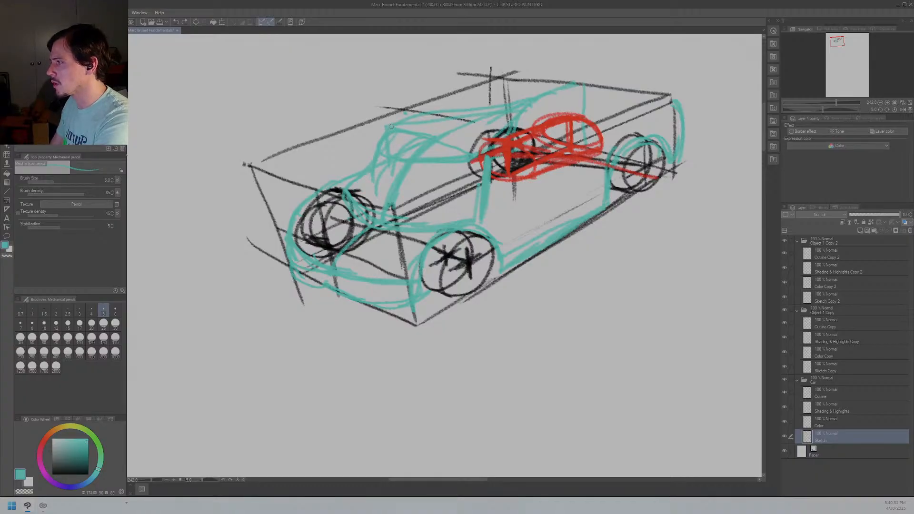
left_click_drag(375, 147, 354, 188)
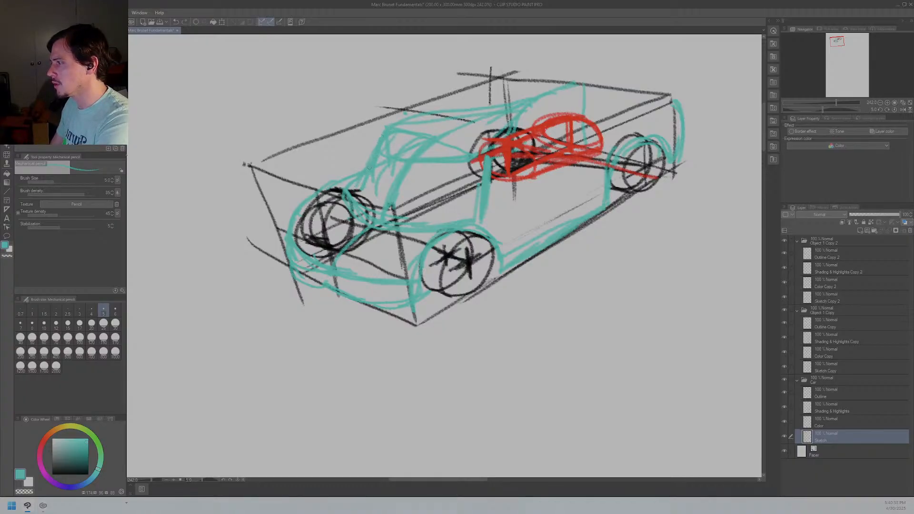
left_click_drag(384, 130, 371, 156)
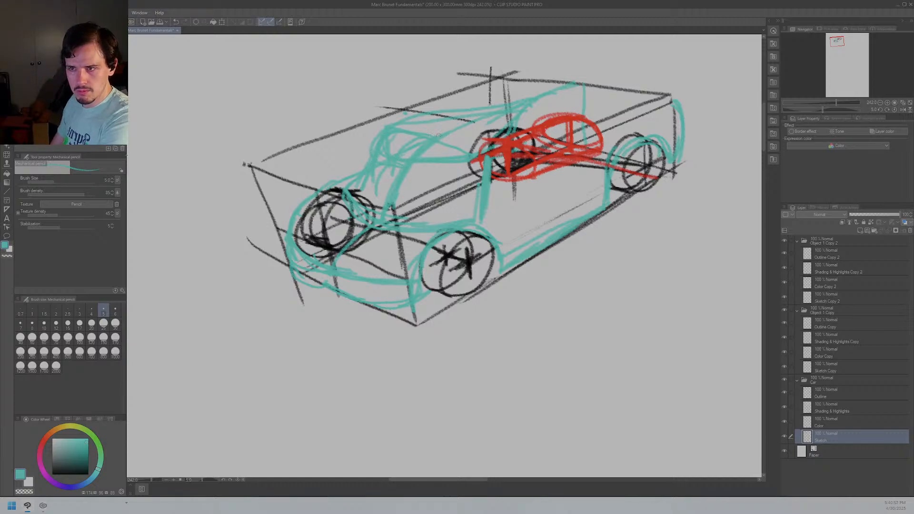
key("ctrl+z")
key("ctrl+z")
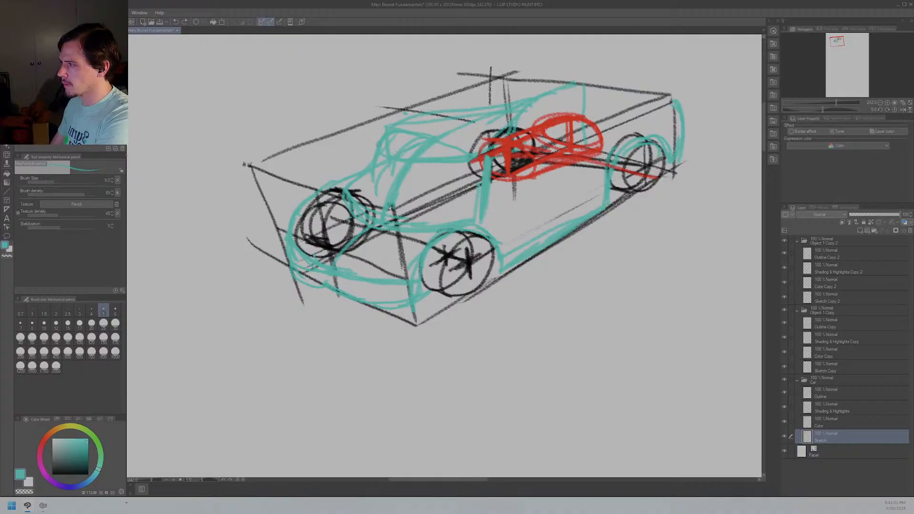
Step: Reinforce the cabin's front roof edge and far windshield pillar in teal, and add the lower edges of the windshield and side window
mouse_move(387, 145)
left_mouse_down()
mouse_move(464, 163)
mouse_move(391, 129)
left_mouse_up()
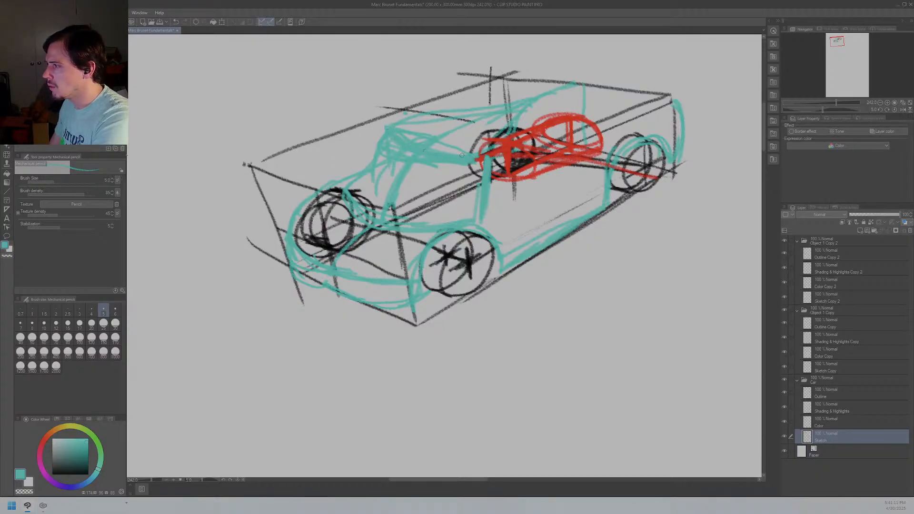
mouse_move(355, 186)
left_mouse_down()
mouse_move(380, 142)
mouse_move(346, 186)
mouse_move(379, 137)
left_mouse_up()
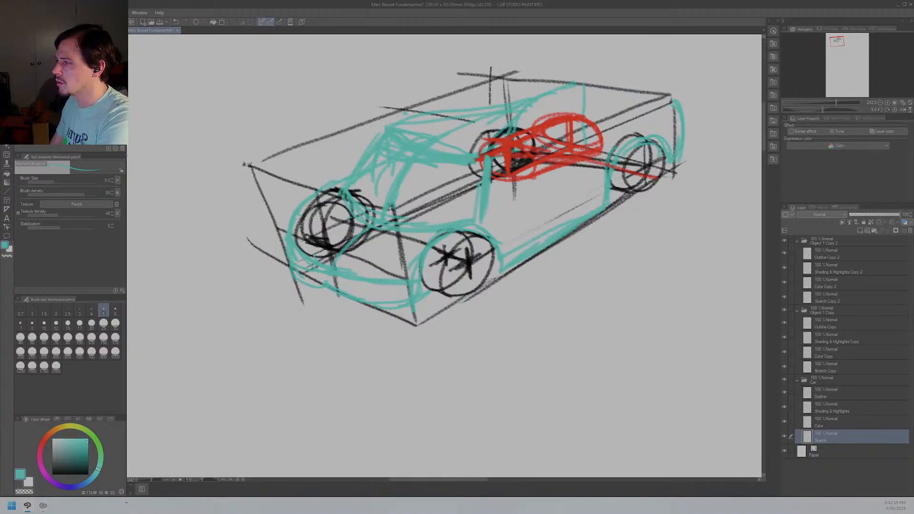
mouse_move(398, 197)
left_mouse_down()
mouse_move(478, 216)
mouse_move(445, 207)
mouse_move(468, 203)
left_mouse_up()
mouse_move(355, 186)
left_mouse_down()
mouse_move(386, 197)
mouse_move(372, 195)
left_mouse_up()
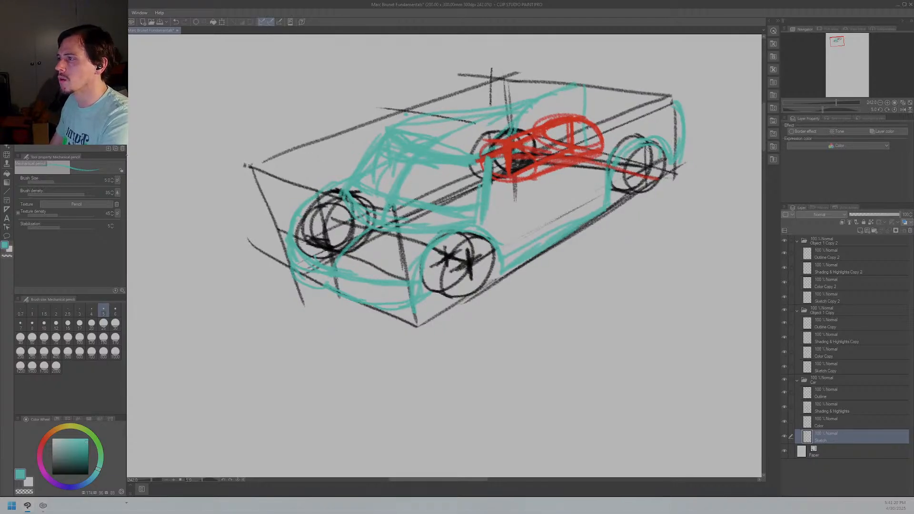
Step: Draw the teal upper edge of the body's near side running forward from the rounded rear corner
left_click_drag(649, 149, 540, 152)
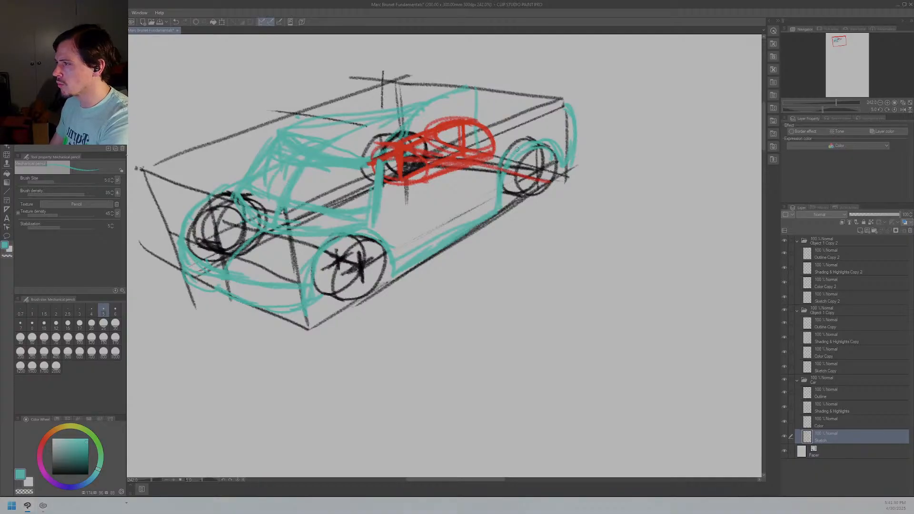
left_click_drag(566, 104, 508, 128)
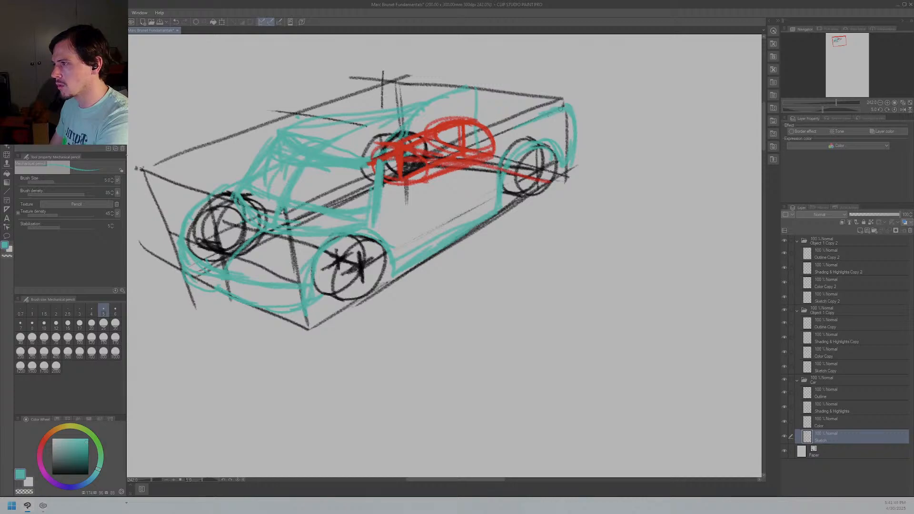
left_click_drag(571, 109, 524, 115)
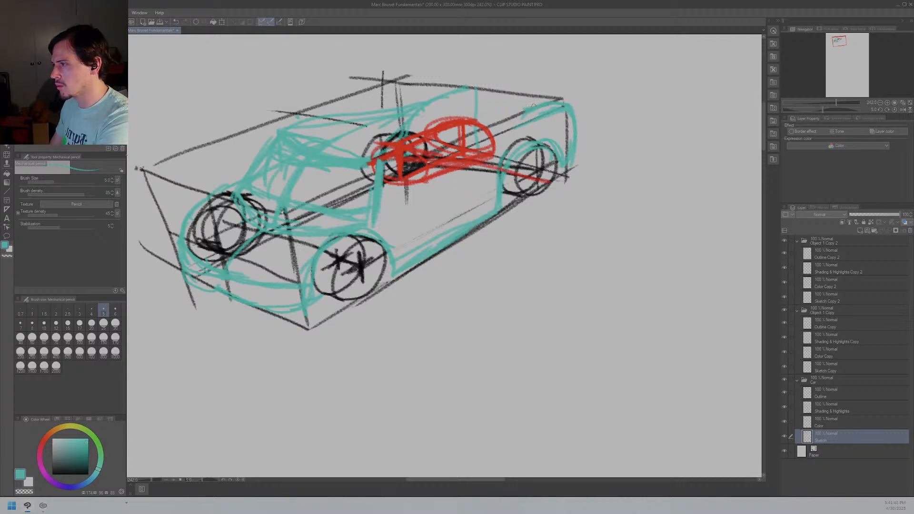
Step: Extend the near-side upper edge of the rear body forward in teal and draw the far rear corner and the edge across the cargo bed
left_click_drag(542, 104, 502, 108)
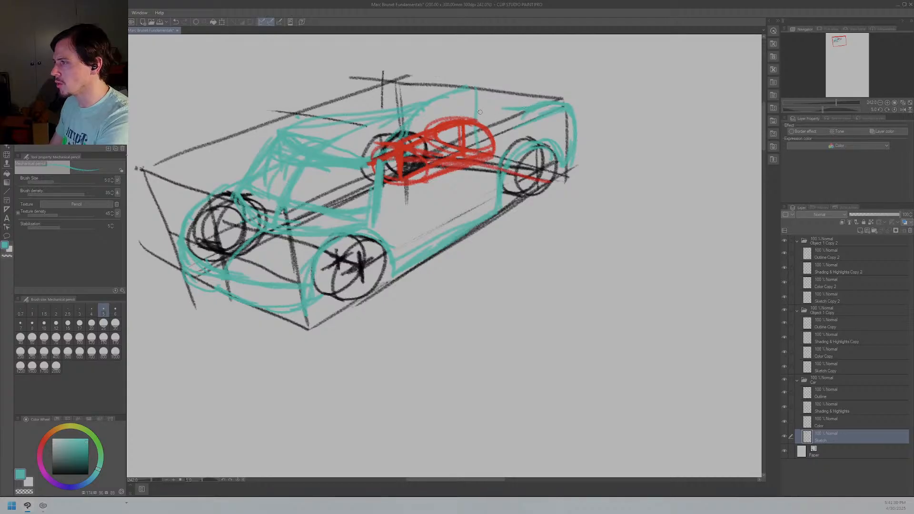
mouse_move(400, 85)
left_mouse_down()
mouse_move(437, 101)
mouse_move(392, 99)
mouse_move(417, 92)
mouse_move(455, 109)
mouse_move(521, 113)
left_mouse_up()
left_click_drag(460, 106, 526, 109)
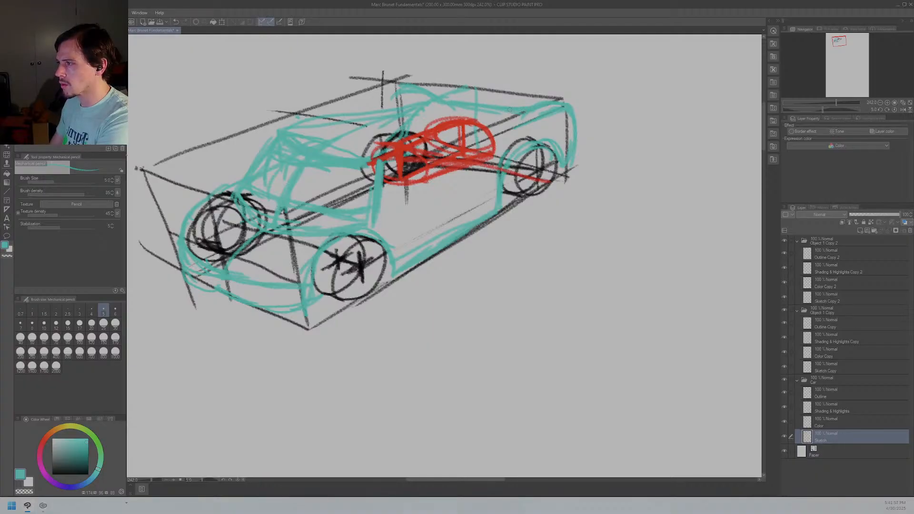
left_click_drag(523, 107, 537, 104)
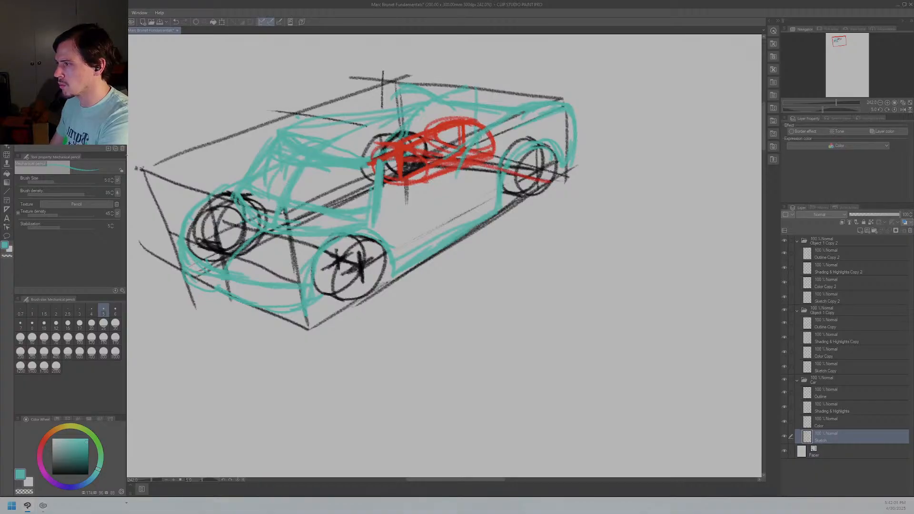
Step: Draw a teal upright line from the rear of the cabin down to the sill, just ahead of the near rear wheel arch
mouse_move(488, 130)
left_mouse_down()
mouse_move(474, 166)
mouse_move(481, 159)
mouse_move(478, 200)
left_mouse_up()
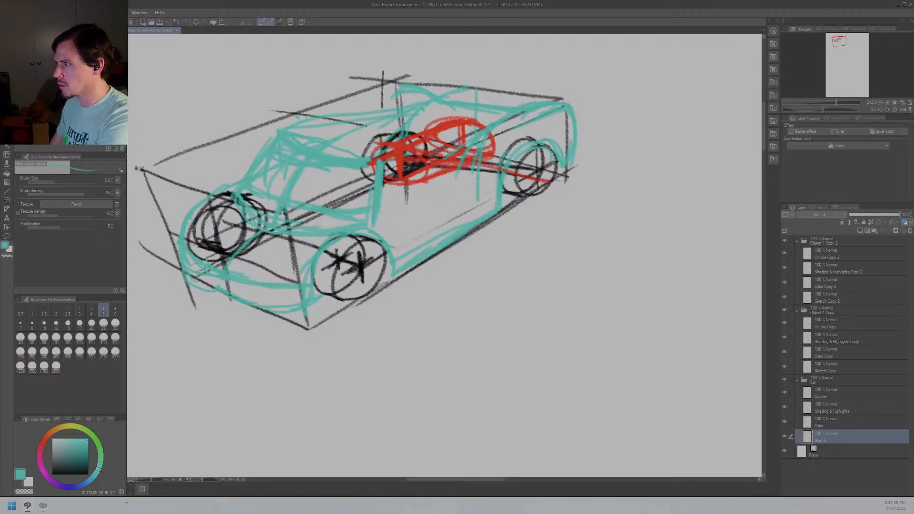
left_click_drag(489, 131, 475, 211)
left_click_drag(483, 153, 480, 214)
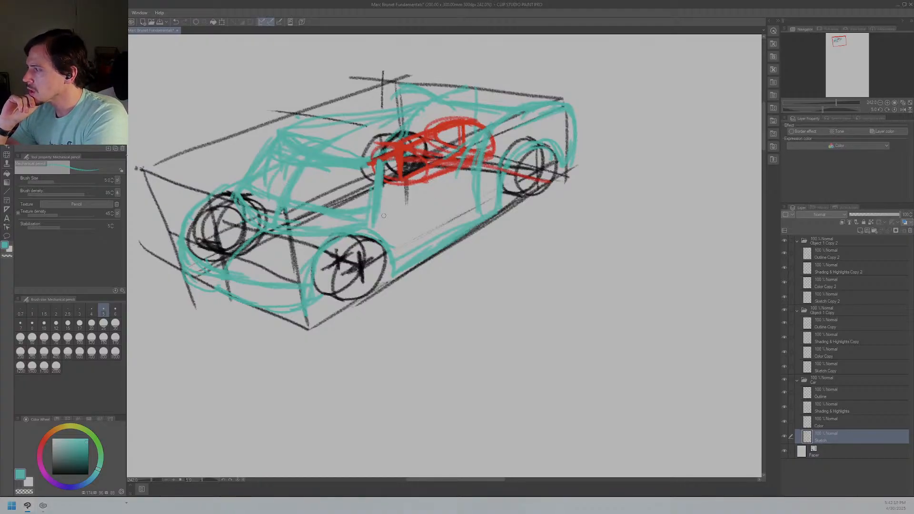
Step: Add the near side window's lower edge in teal and reinforce the cabin's roof edges and rear pillar
left_click_drag(393, 203, 445, 179)
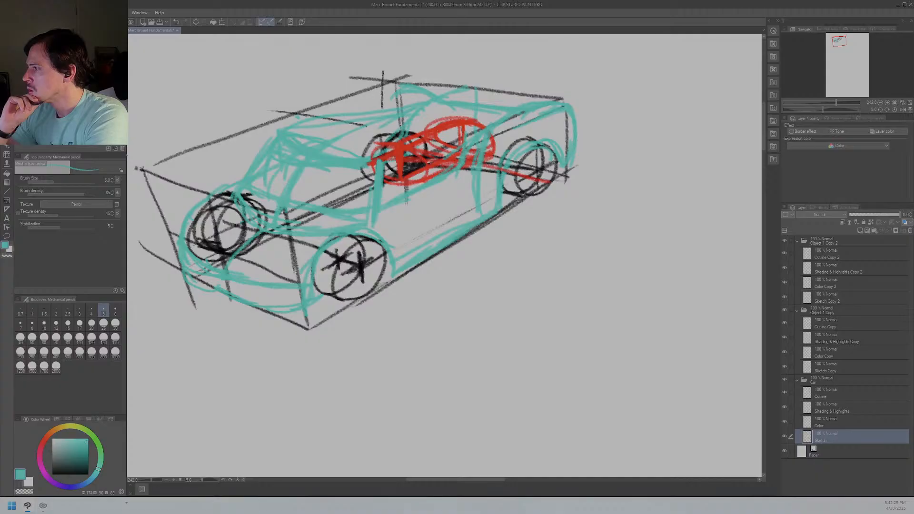
left_click_drag(374, 158, 463, 136)
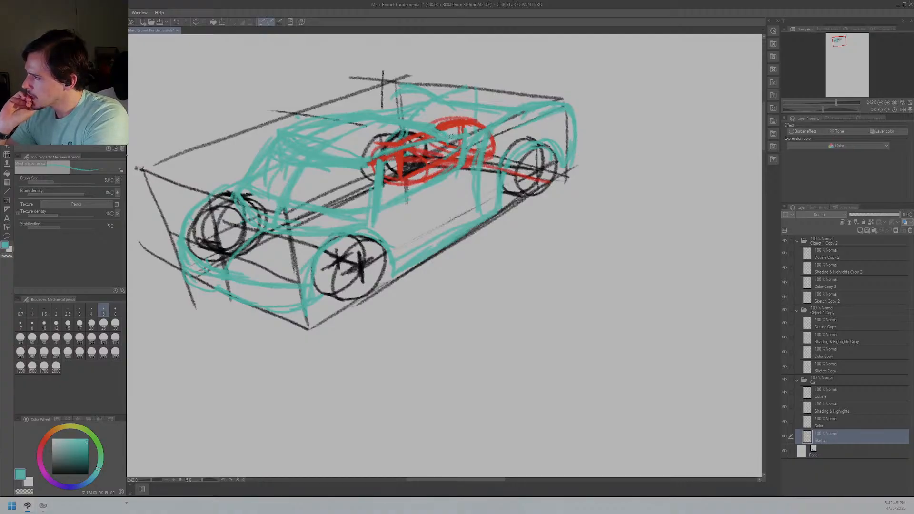
mouse_move(444, 138)
left_mouse_down()
mouse_move(448, 172)
mouse_move(450, 140)
left_mouse_up()
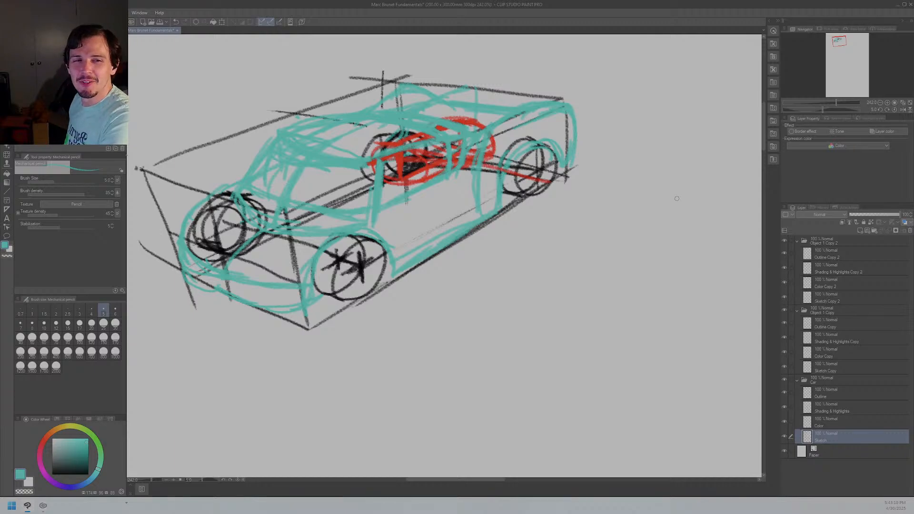
right_click(432, 202)
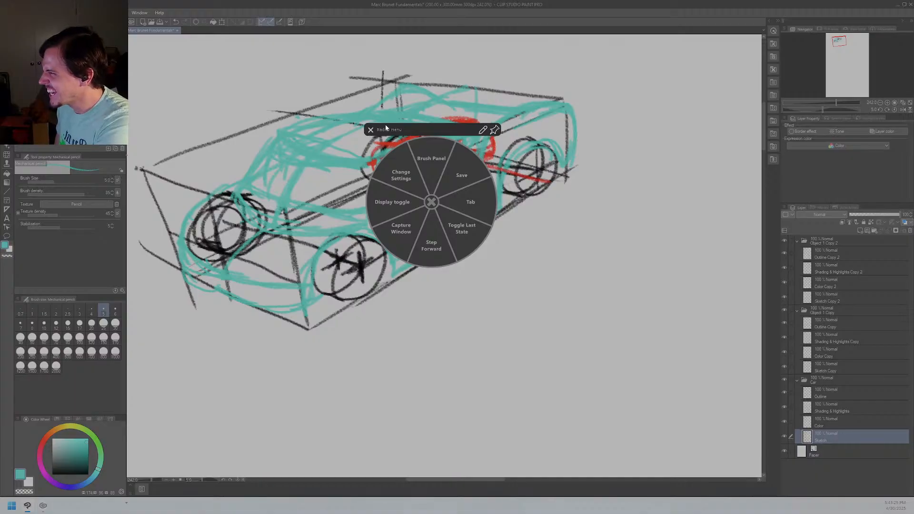
left_click(432, 203)
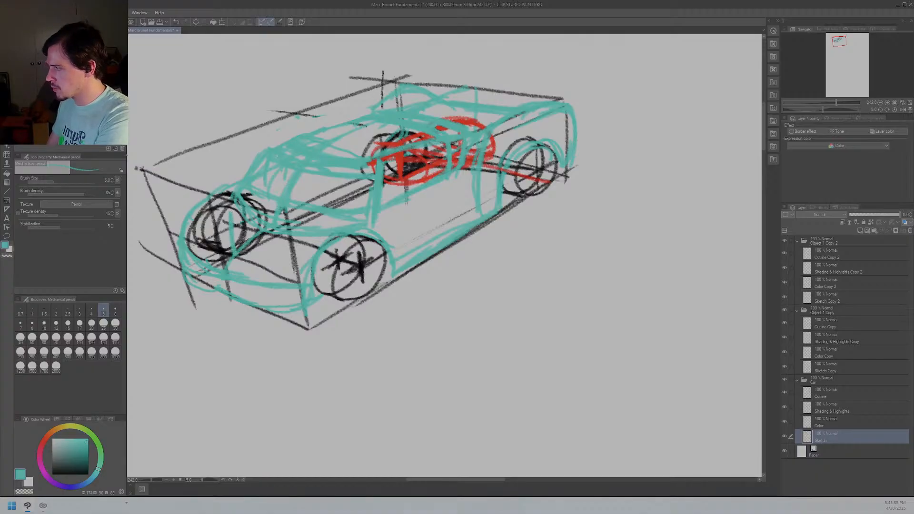
left_click_drag(276, 132, 369, 110)
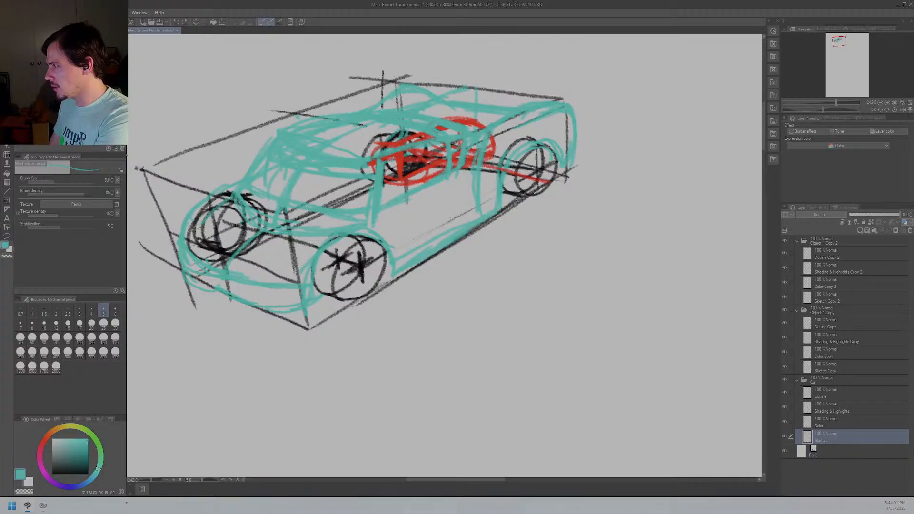
Step: Sketch the hood's front edge in teal, from the near wheel arch across the front to the far front corner
mouse_move(321, 243)
left_mouse_down()
mouse_move(292, 267)
mouse_move(301, 256)
left_mouse_up()
left_click_drag(210, 241, 286, 263)
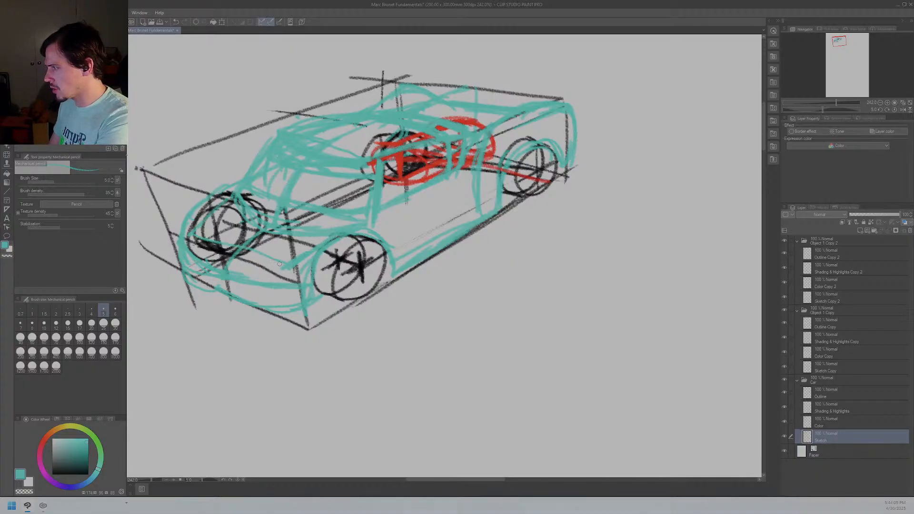
key("ctrl+z")
left_click_drag(192, 236, 286, 272)
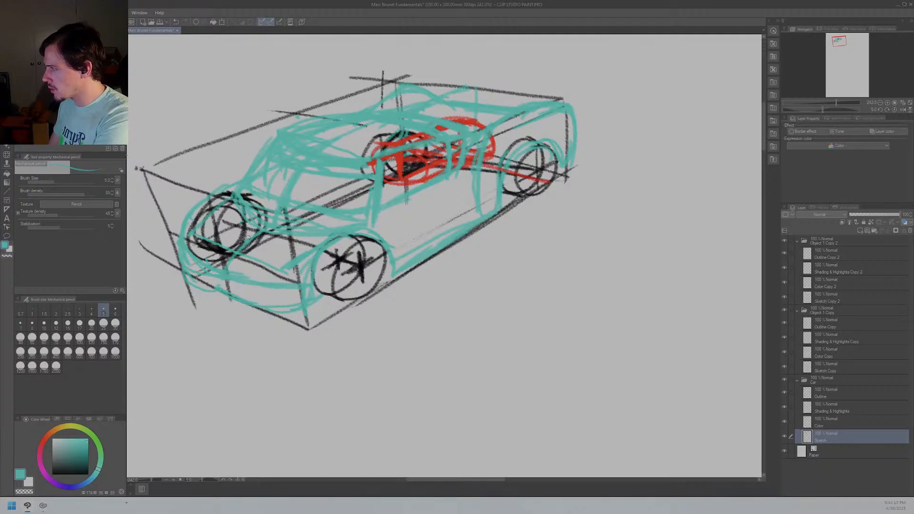
Step: Draw teal crease lines on the hood running forward from the far base of the windshield
left_click_drag(232, 196, 248, 238)
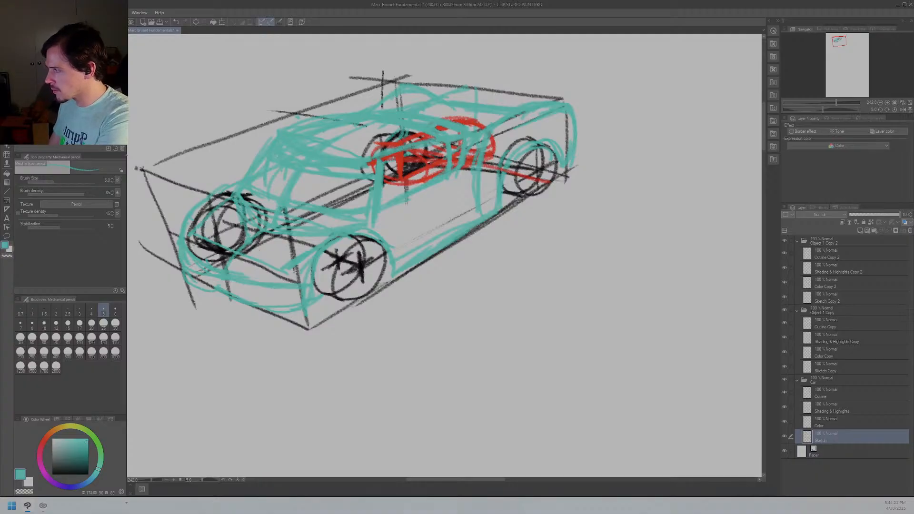
left_click_drag(238, 198, 247, 238)
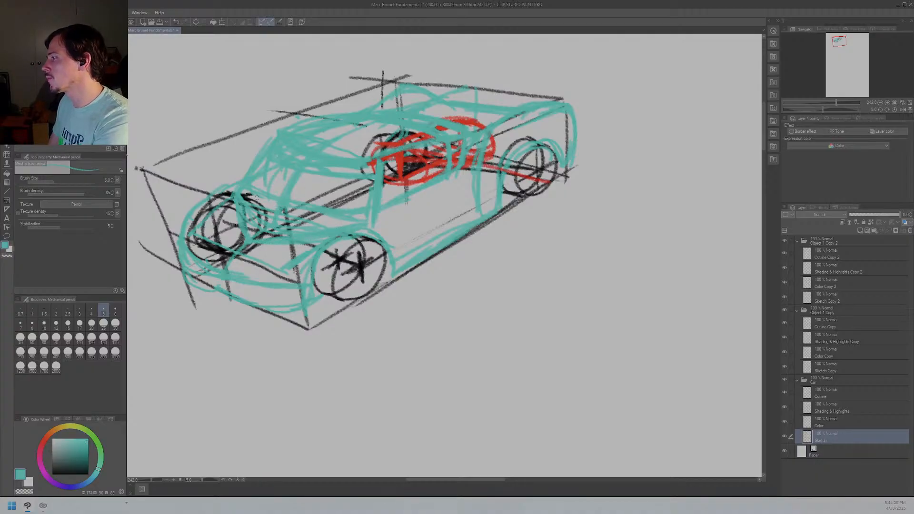
left_click_drag(252, 184, 335, 204)
key("ctrl+z")
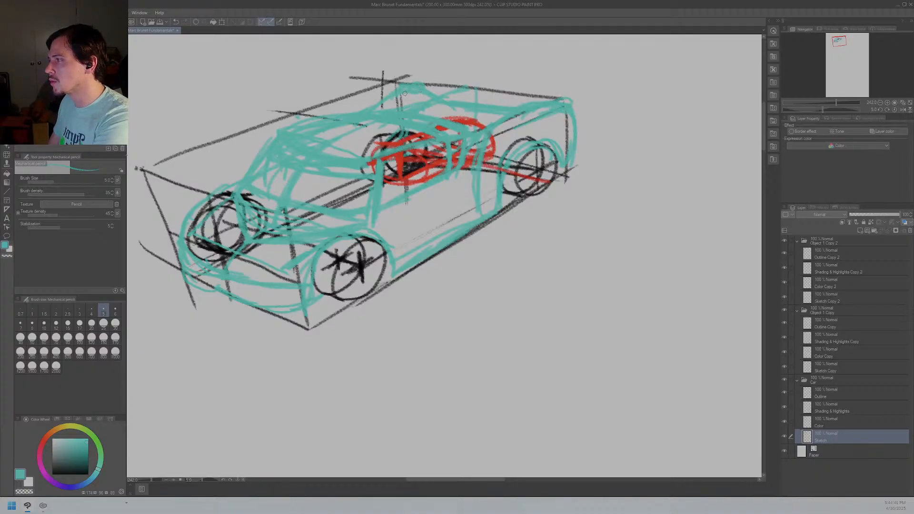
Step: Switch to dark yellow and mark small round lights on both rear corners and a curved headlight on the far front corner
left_click_drag(574, 105, 566, 100)
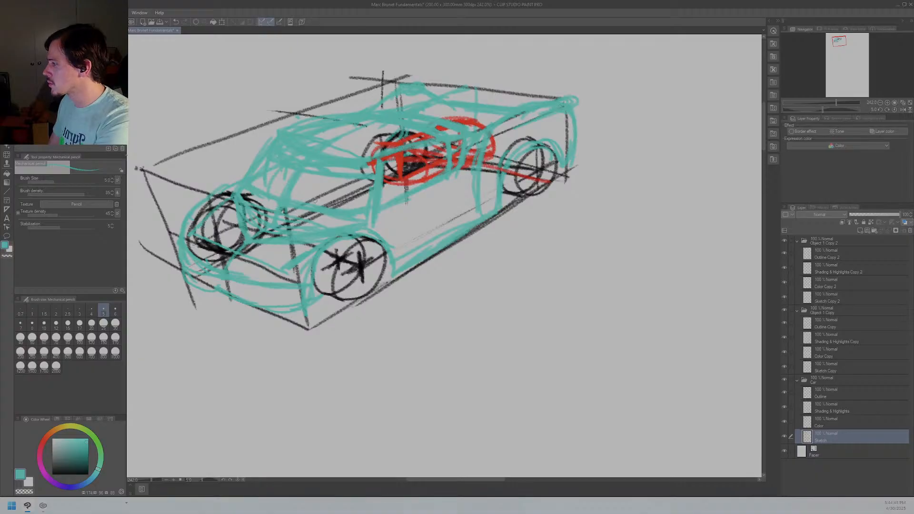
left_click(64, 427)
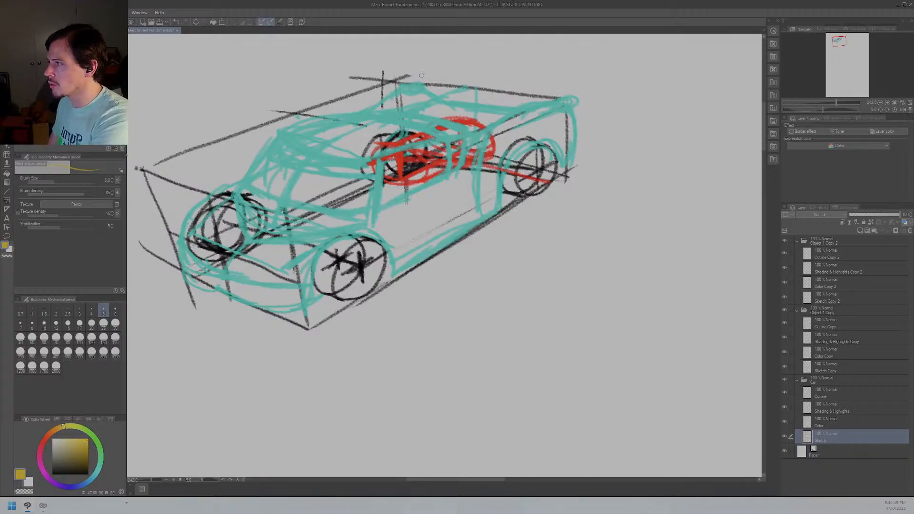
mouse_move(416, 88)
left_mouse_down()
mouse_move(408, 82)
mouse_move(417, 88)
left_mouse_up()
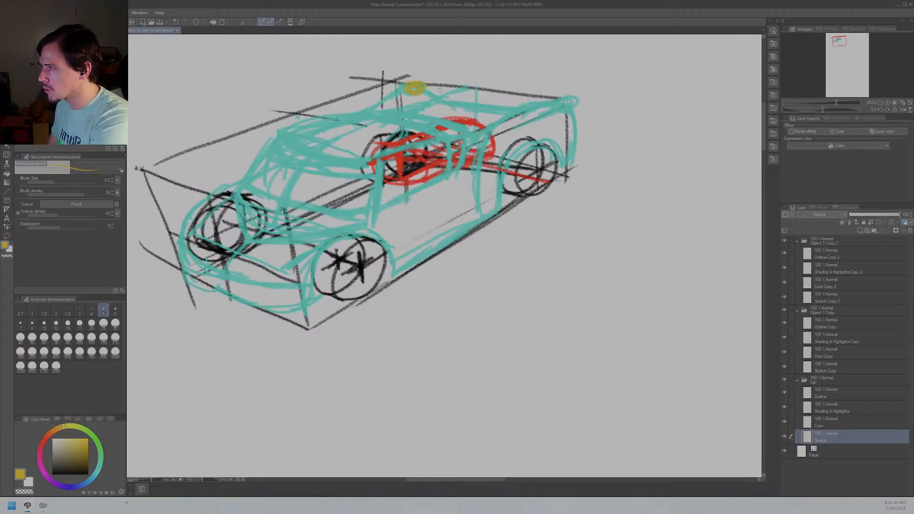
left_click_drag(571, 101, 571, 99)
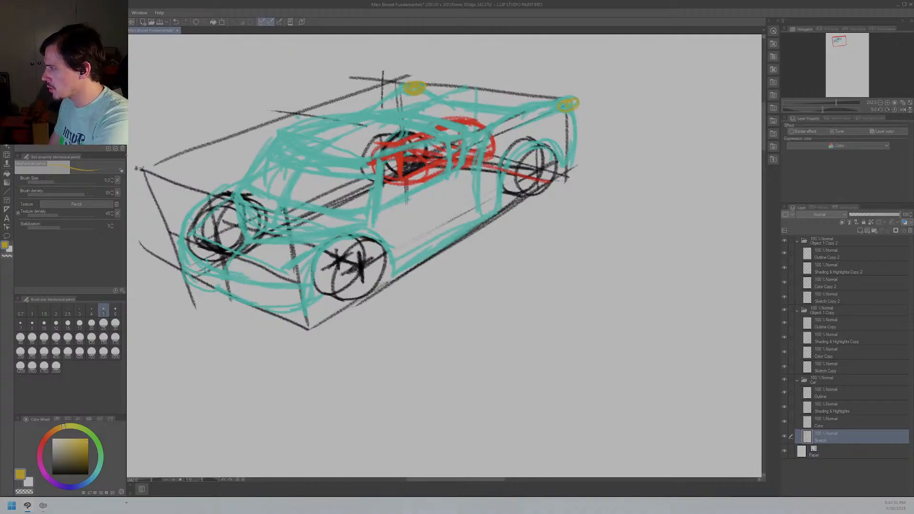
mouse_move(197, 212)
left_mouse_down()
mouse_move(203, 258)
mouse_move(190, 258)
mouse_move(180, 242)
mouse_move(197, 213)
left_mouse_up()
mouse_move(256, 275)
left_mouse_down()
mouse_move(297, 268)
mouse_move(285, 270)
mouse_move(312, 254)
left_mouse_up()
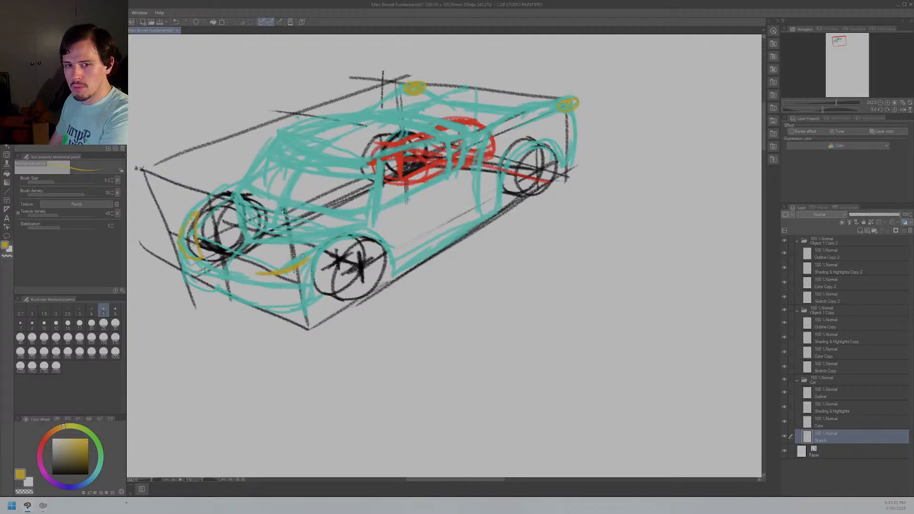
mouse_move(306, 275)
left_mouse_down()
mouse_move(288, 287)
mouse_move(259, 278)
left_mouse_up()
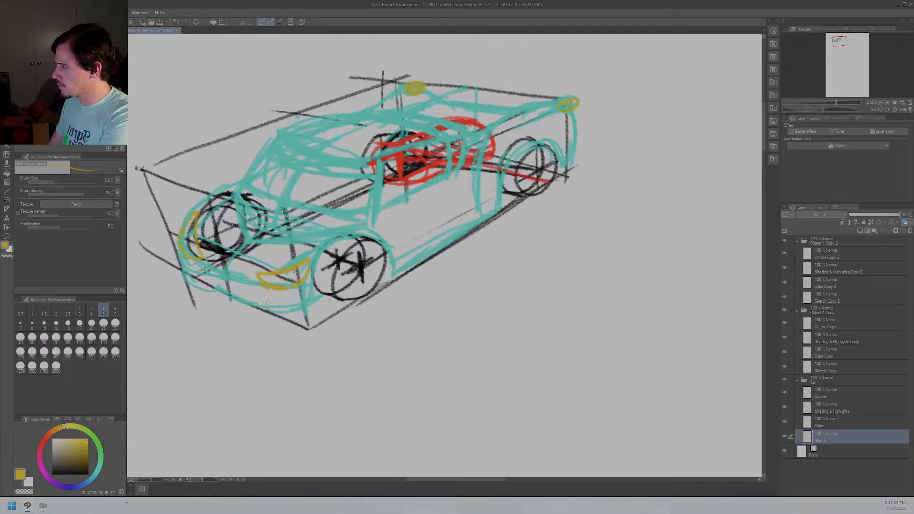
key("ctrl+z")
key("ctrl+z")
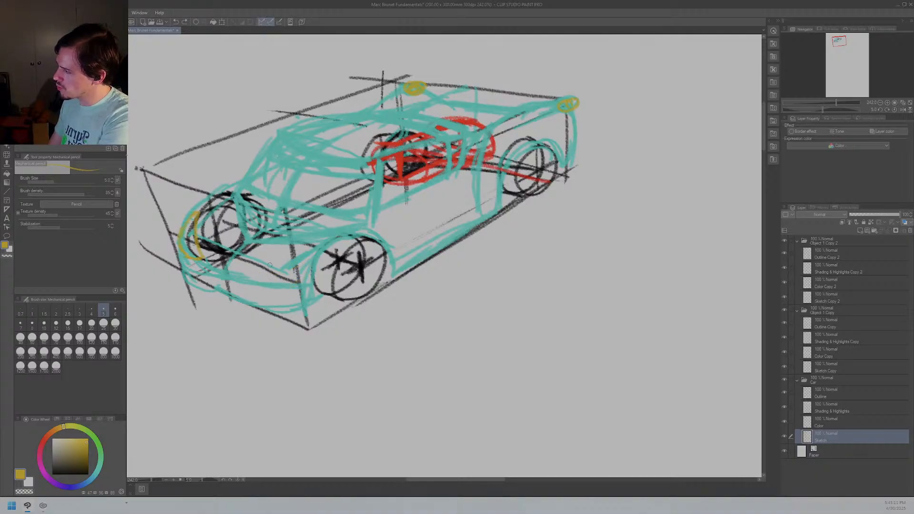
Step: Draw the near headlight in dark yellow as a pointed crescent between the front grille area and the near wheel arch
left_click_drag(259, 272, 311, 261)
left_click_drag(257, 275, 312, 256)
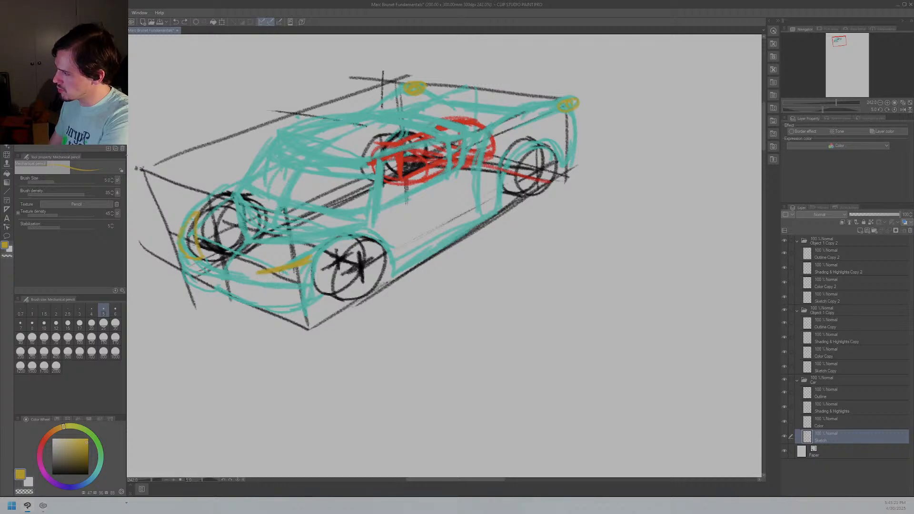
left_click_drag(298, 262, 253, 277)
left_click_drag(292, 284, 312, 262)
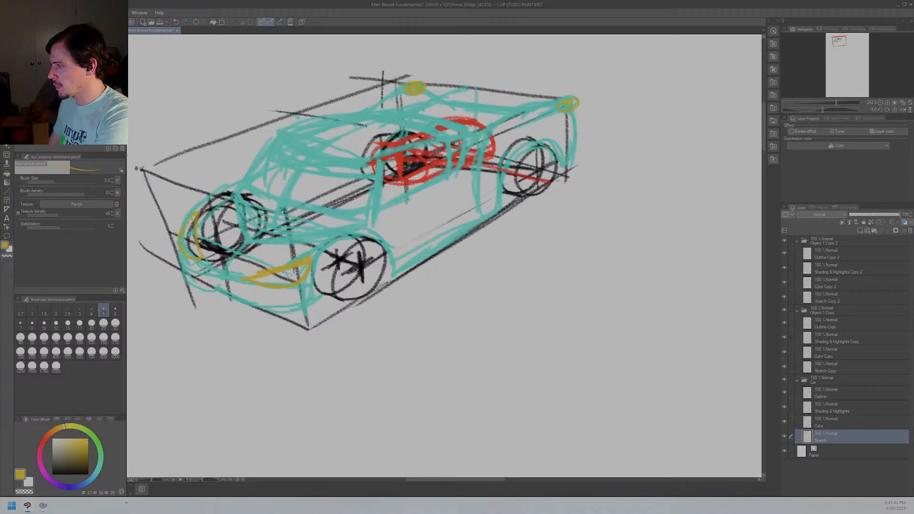
Step: Pick up the teal from the sketch and reinforce the near front wheel arch, the lower front bumper and the upright line behind the door
left_click(290, 205, "alt")
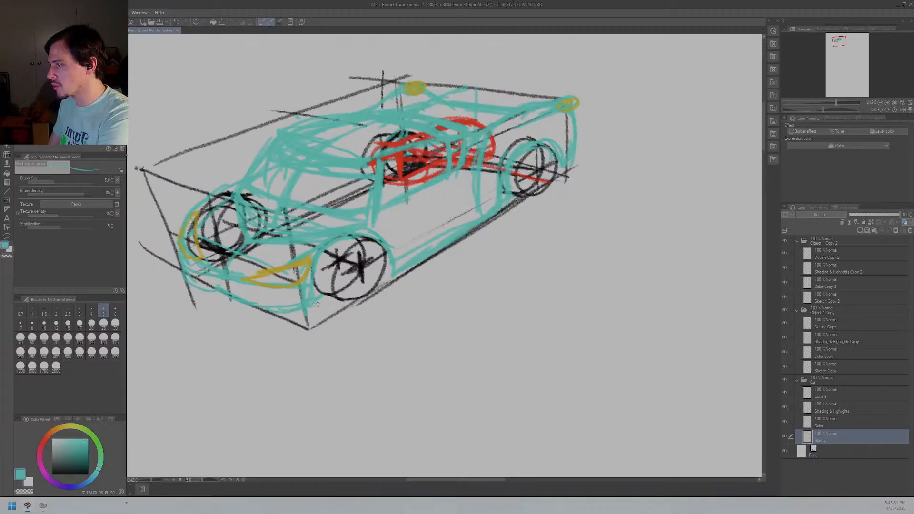
left_click_drag(321, 301, 332, 247)
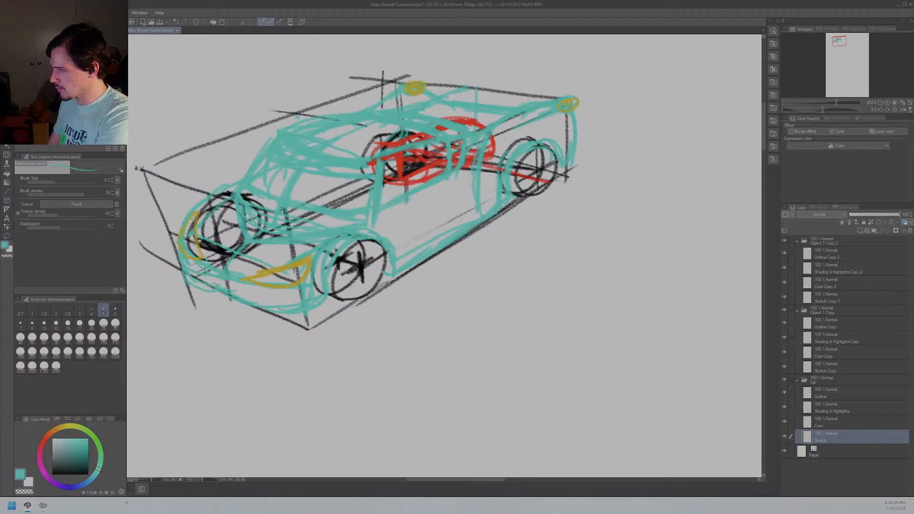
left_click_drag(213, 289, 282, 300)
mouse_move(190, 273)
left_mouse_down()
mouse_move(235, 304)
mouse_move(296, 313)
left_mouse_up()
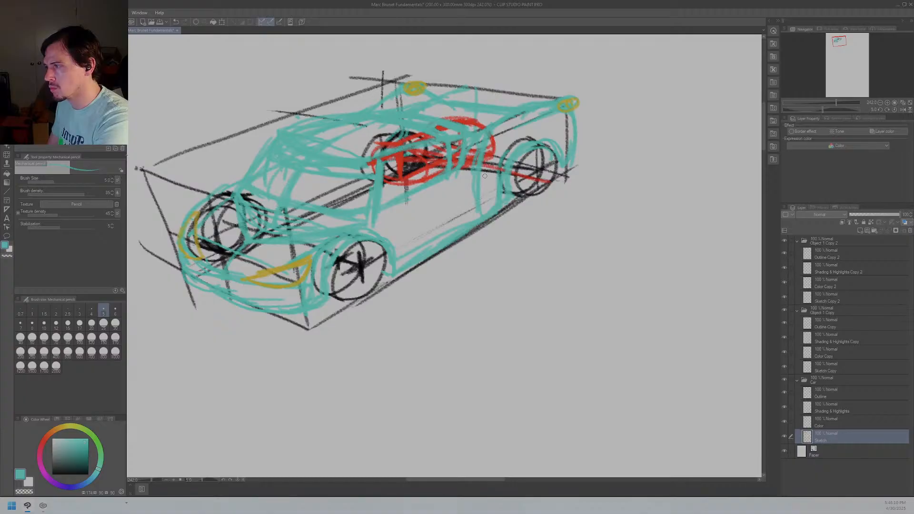
left_click_drag(482, 174, 481, 206)
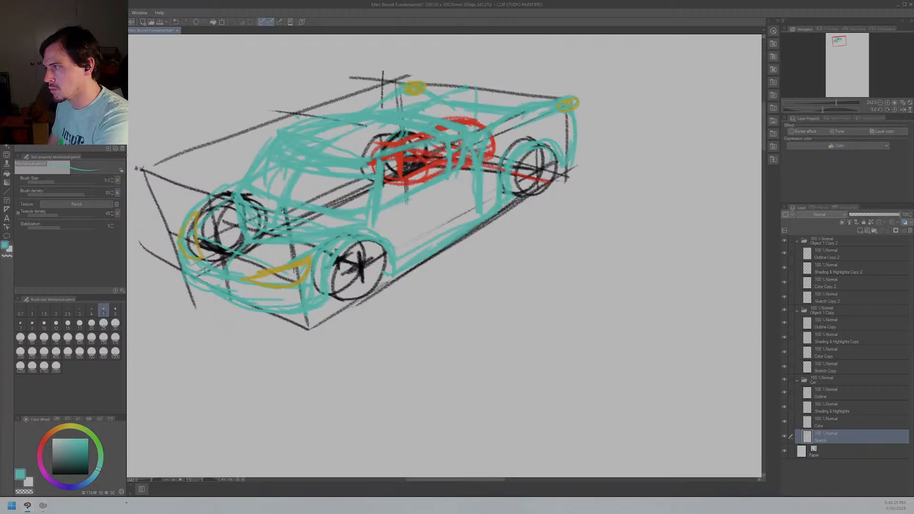
mouse_move(461, 170)
left_mouse_down()
mouse_move(475, 221)
mouse_move(463, 184)
left_mouse_up()
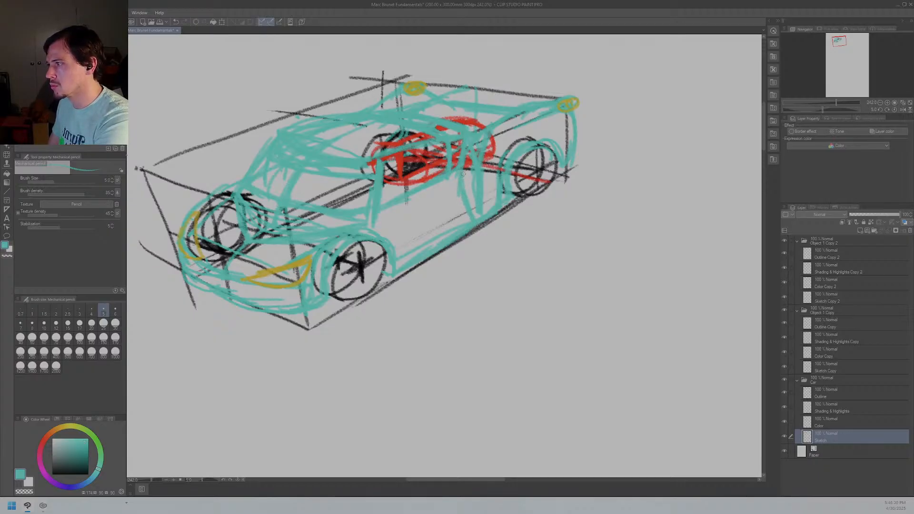
left_click_drag(453, 177, 463, 221)
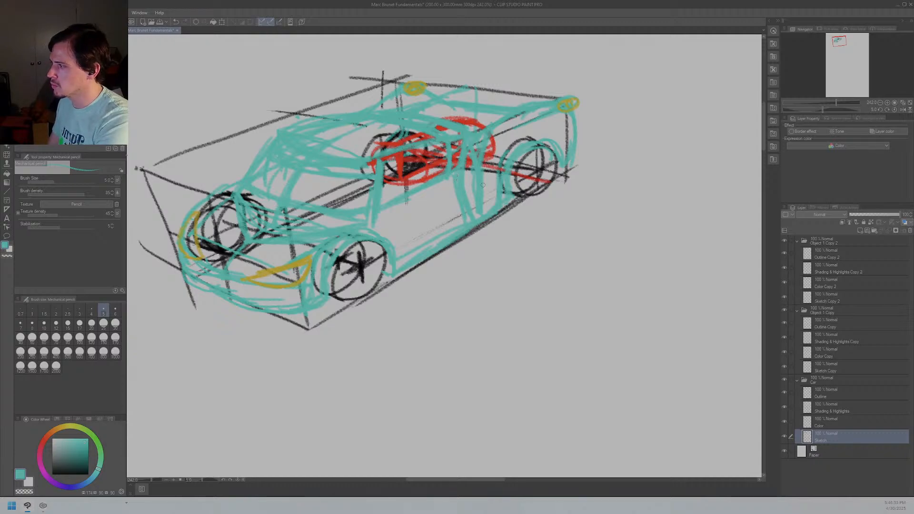
left_click_drag(452, 187, 435, 196)
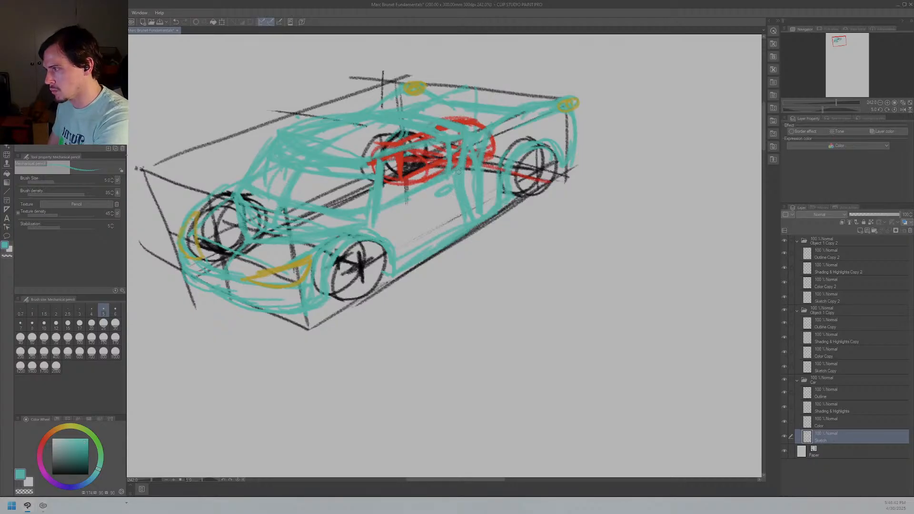
left_click_drag(465, 172, 471, 203)
key("ctrl+z")
key("ctrl+z")
key("ctrl+z")
key("ctrl+z")
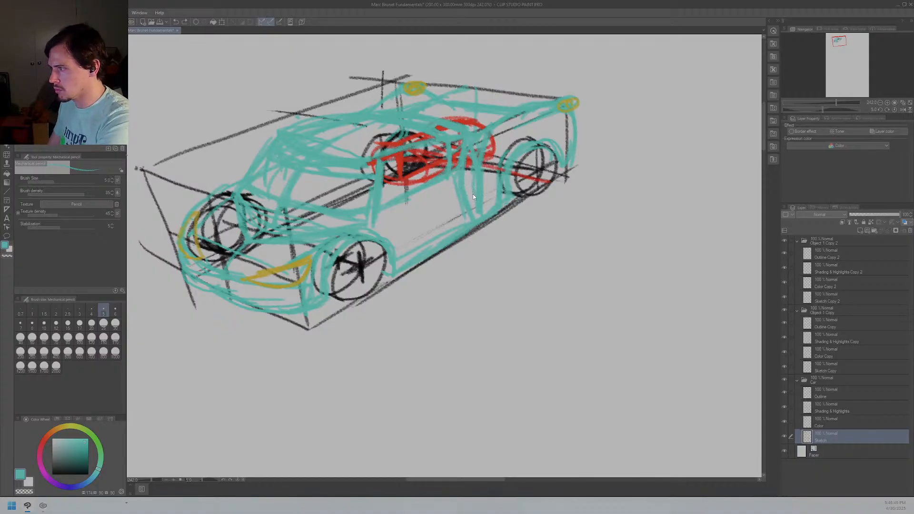
key("ctrl+z")
key("ctrl+z")
key("ctrl+z")
key("ctrl+z")
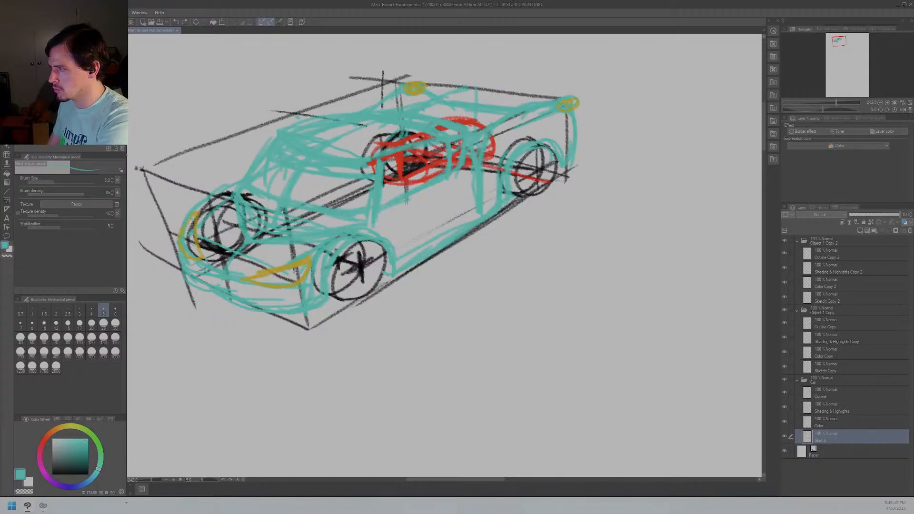
Step: Draw the door's slightly curved rear edge in teal from below the side window down to the sill
left_click_drag(460, 174, 472, 220)
left_click_drag(462, 174, 469, 220)
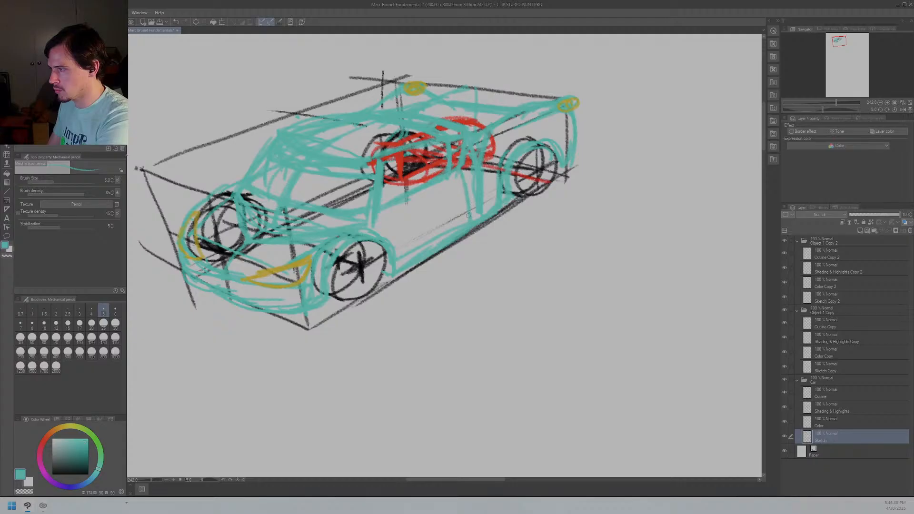
Step: Redraw the door's rear edge in teal down to the sill and add a small oval door handle beneath the side window
key("ctrl+z")
left_click_drag(464, 167, 472, 225)
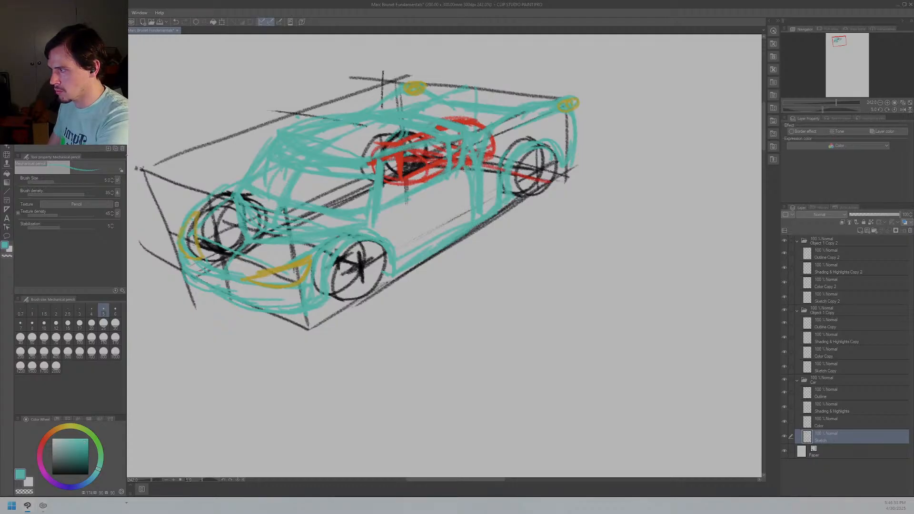
left_click_drag(457, 182, 456, 184)
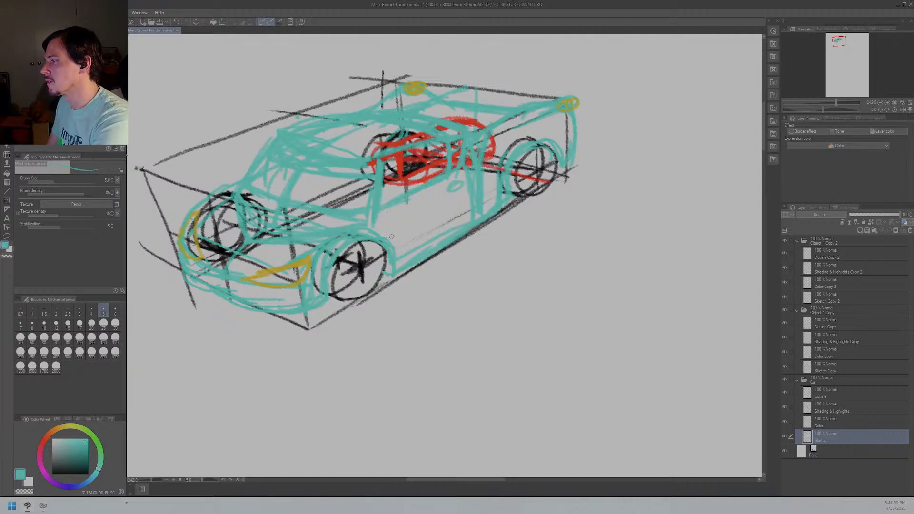
Step: Draw the door's curved front edge in teal from the base of the side window down to the sill behind the front wheel
left_click_drag(386, 210, 405, 264)
key("ctrl+z")
left_click_drag(388, 210, 399, 265)
key("ctrl+z")
left_click_drag(389, 211, 399, 270)
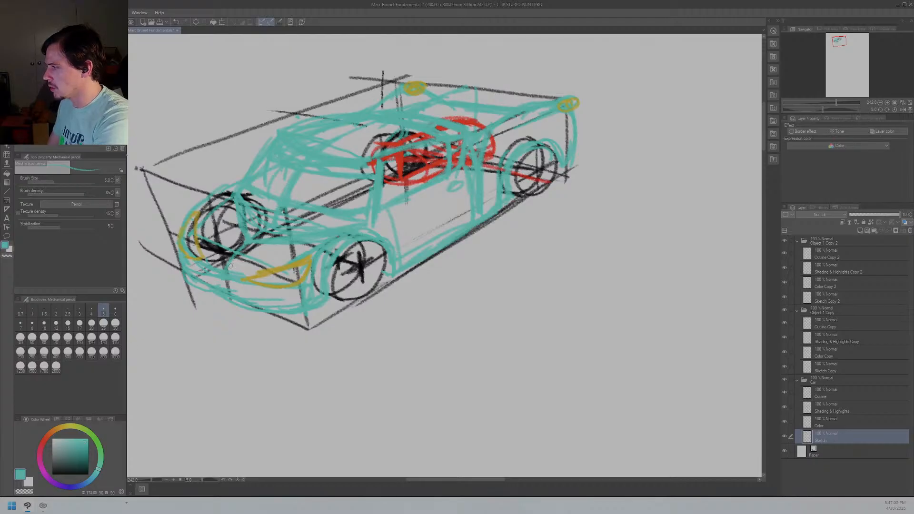
Step: Pick up dark yellow and draw the near side mirror as a small see-through box at the door's upper front corner
left_click(579, 105, "alt")
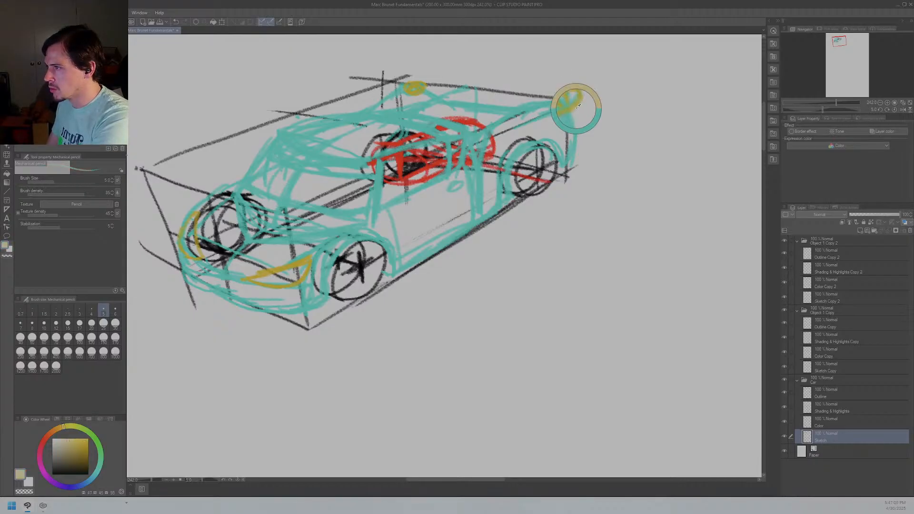
left_click_drag(88, 451, 96, 427)
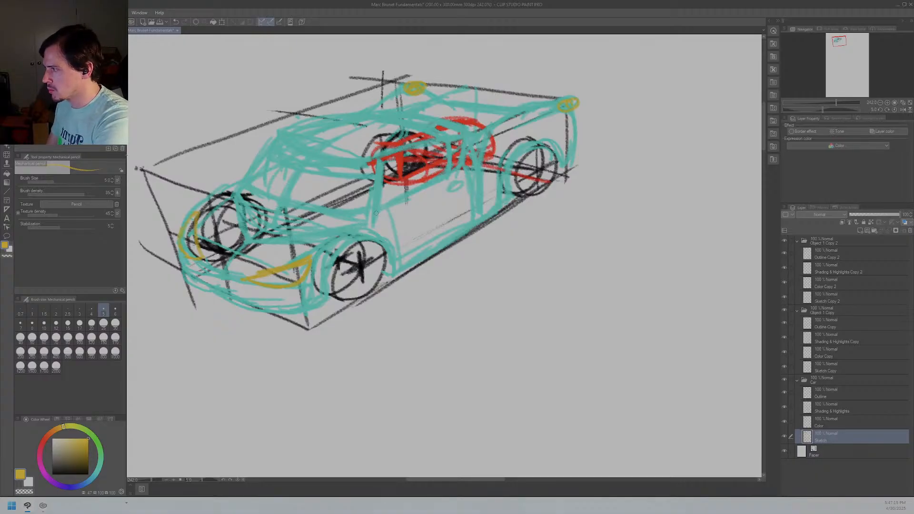
mouse_move(382, 227)
left_mouse_down()
mouse_move(381, 210)
mouse_move(380, 221)
mouse_move(394, 222)
left_mouse_up()
key("ctrl+z")
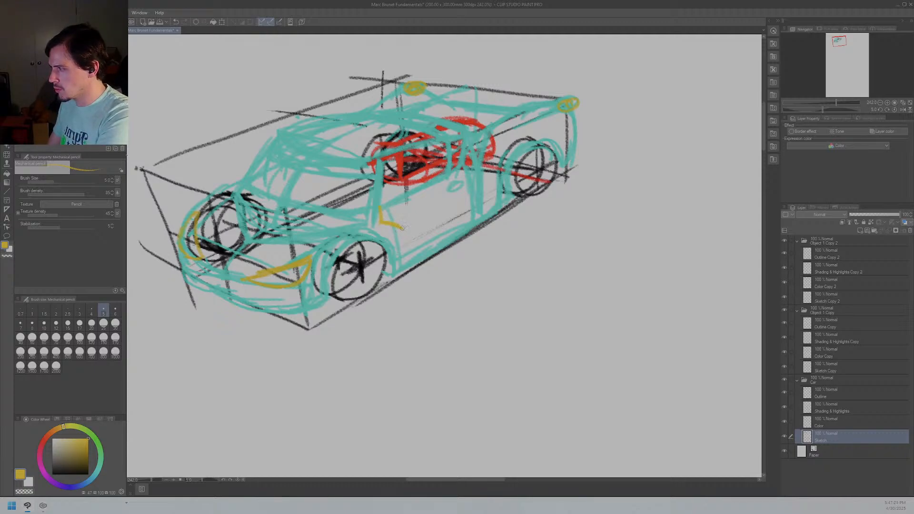
left_click_drag(404, 220, 402, 213)
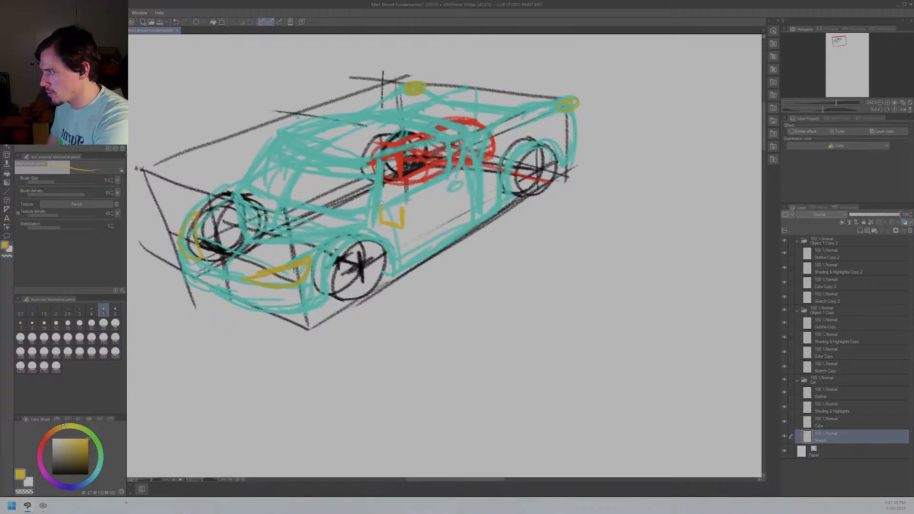
left_click_drag(402, 212, 379, 208)
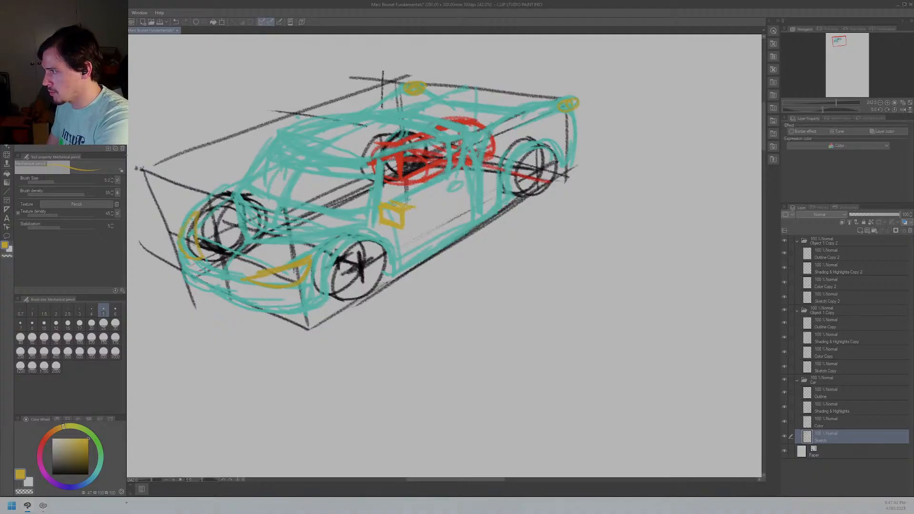
left_click_drag(413, 210, 410, 222)
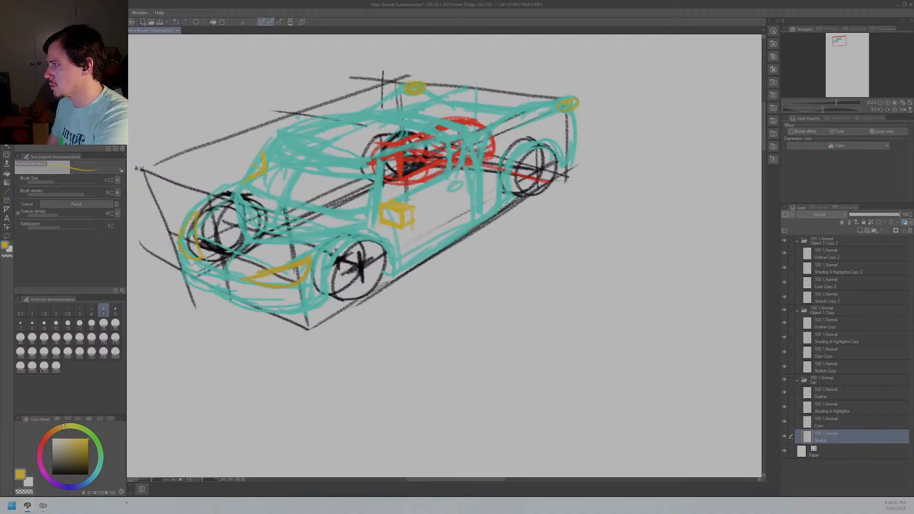
Step: Draw the far side mirror as a small dark yellow box beside the windshield and add inner detail to the near mirror
left_click_drag(252, 156, 256, 166)
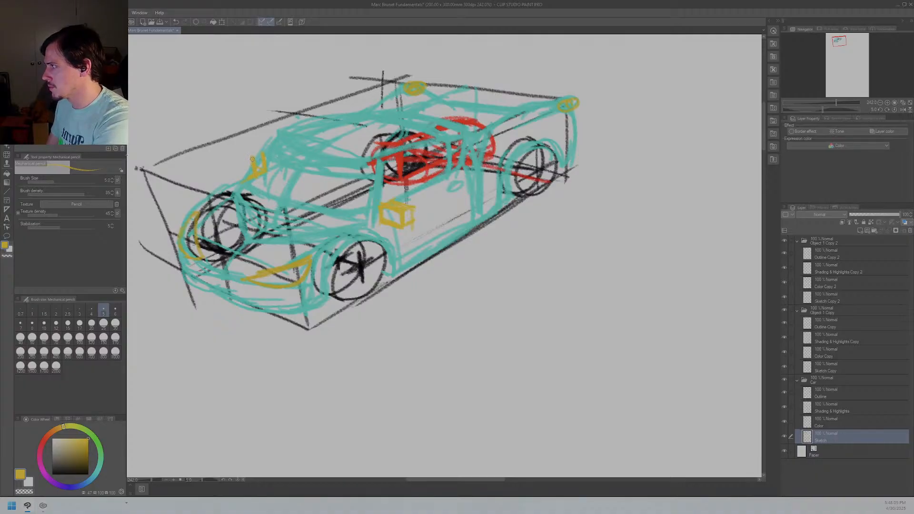
left_click_drag(253, 157, 232, 154)
key("ctrl+z")
key("ctrl+z")
left_click_drag(233, 152, 256, 161)
mouse_move(253, 173)
left_mouse_down()
mouse_move(230, 159)
mouse_move(234, 166)
mouse_move(235, 154)
mouse_move(241, 173)
left_mouse_up()
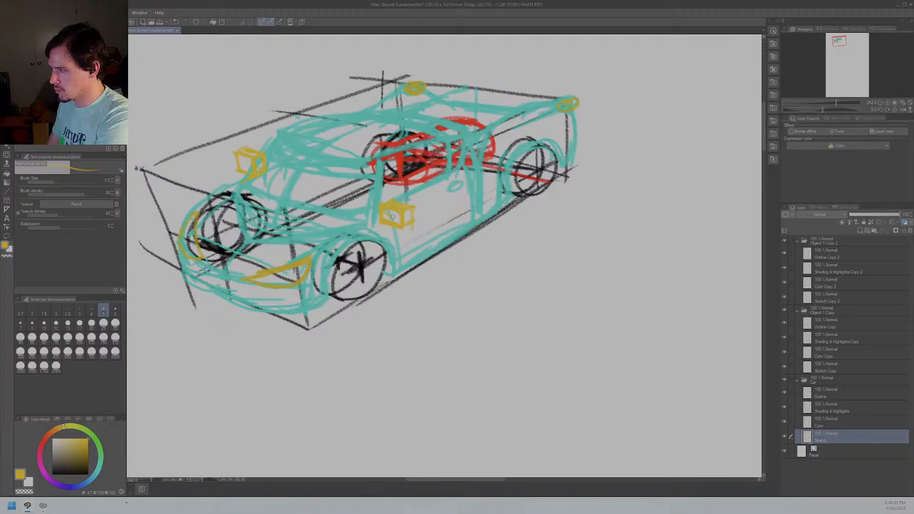
left_click_drag(386, 215, 403, 215)
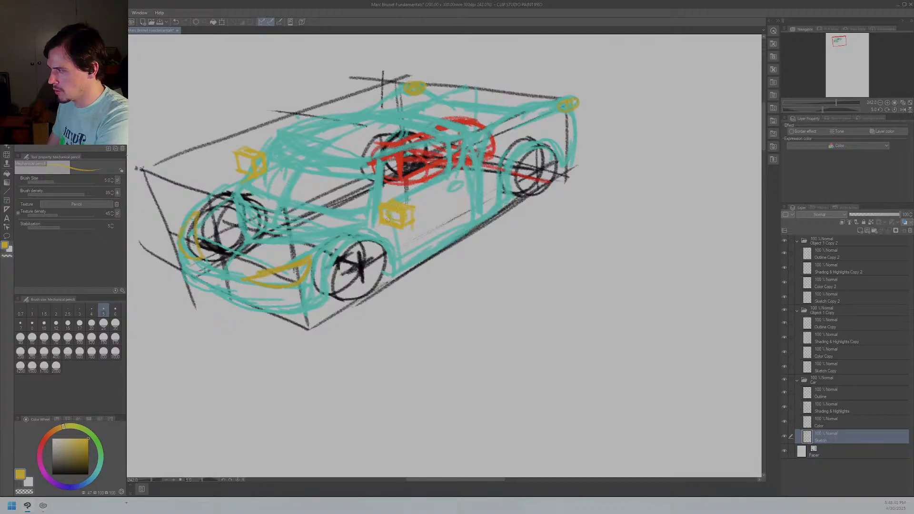
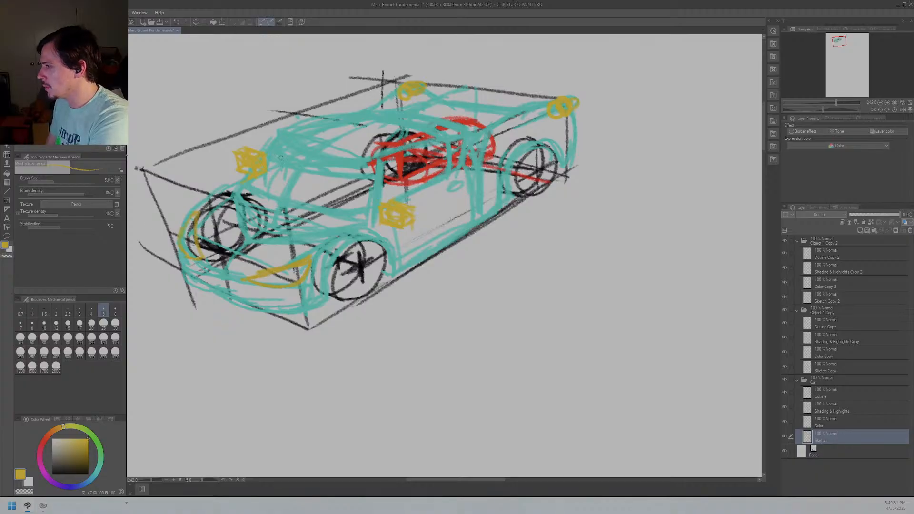
Step: Lower the Sketch layer's opacity to about 44% and make the Car folder's Outline layer active
left_click(284, 200, "alt")
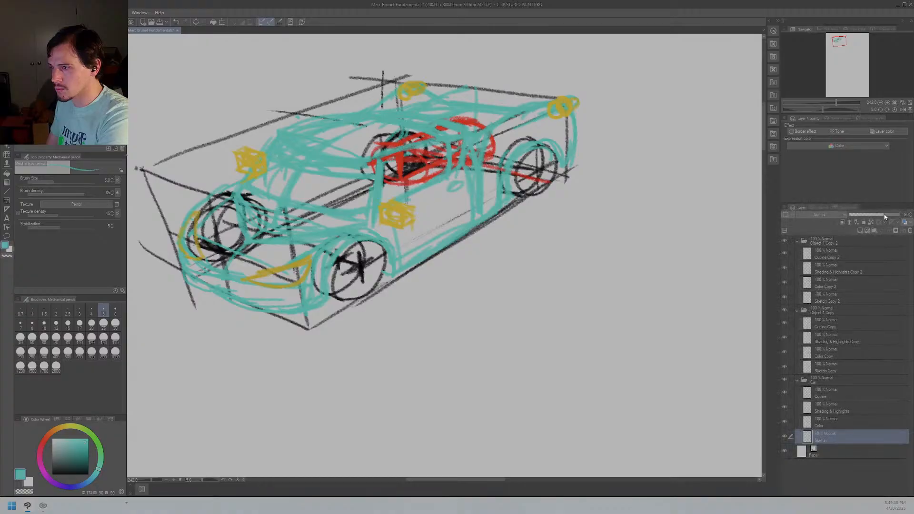
left_click_drag(898, 214, 873, 215)
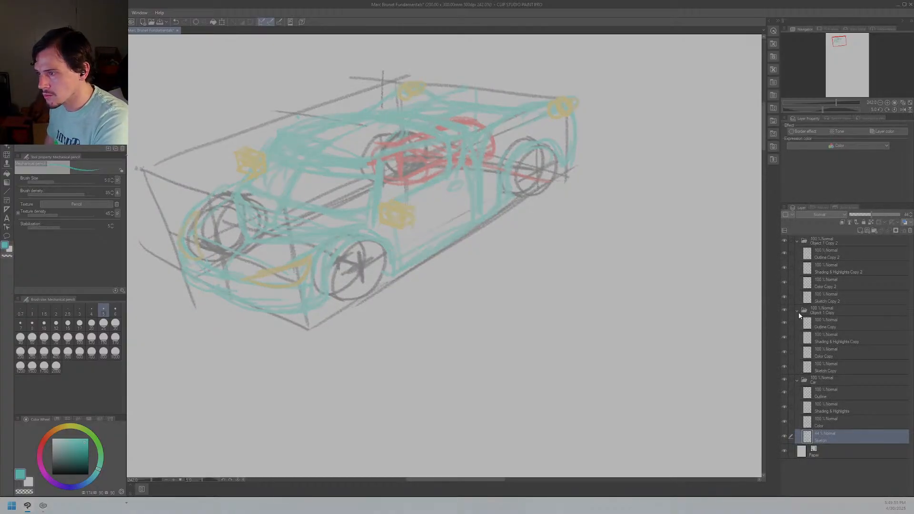
left_click(835, 395)
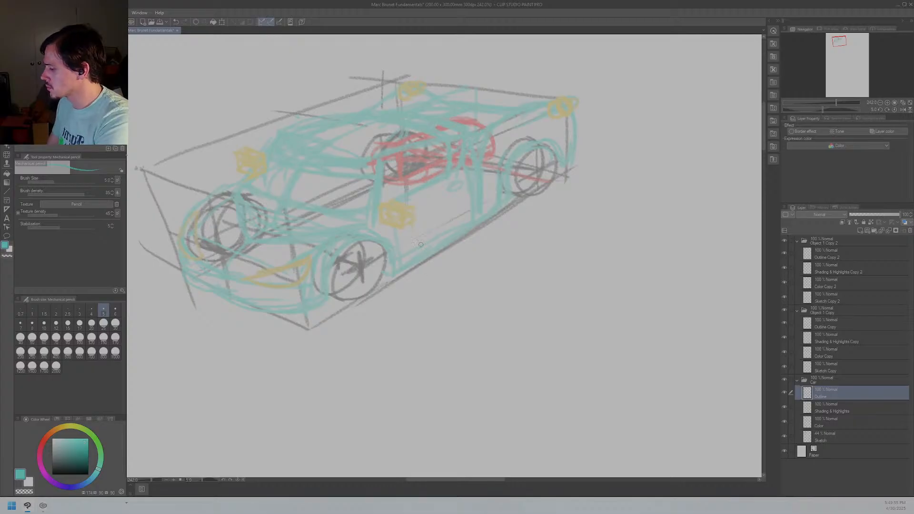
Step: Switch from the mechanical pencil to the G-pen and set the drawing colour to black
left_click_drag(312, 201, 405, 236)
scroll(404, 235, "up", 2)
scroll(405, 235, "down", 1)
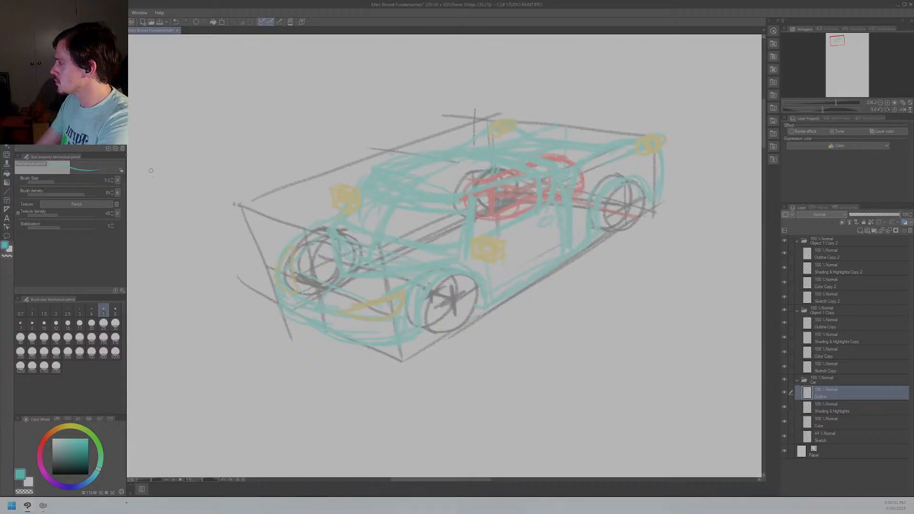
key("p")
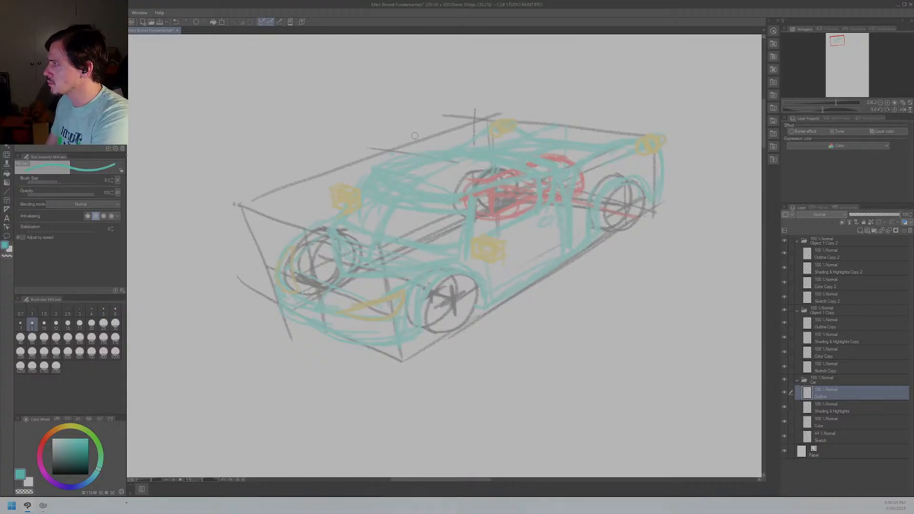
key("p")
key("p")
key("p")
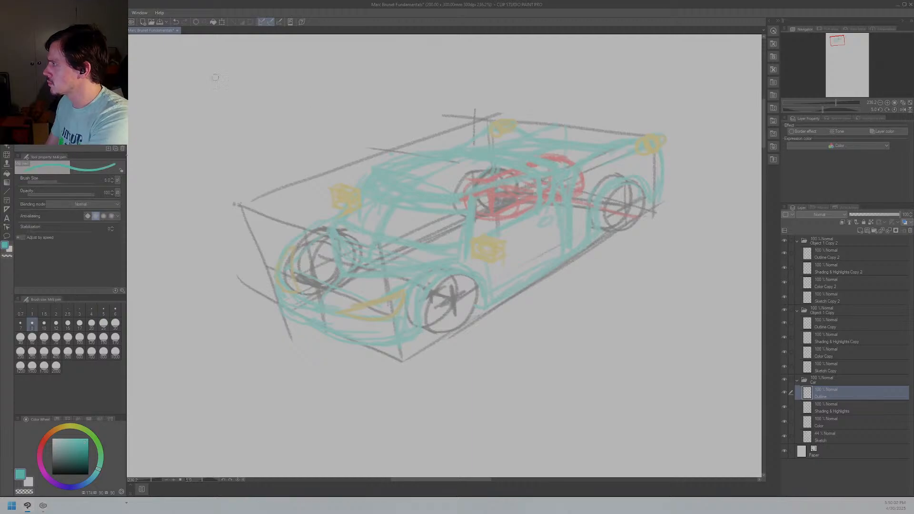
key("p")
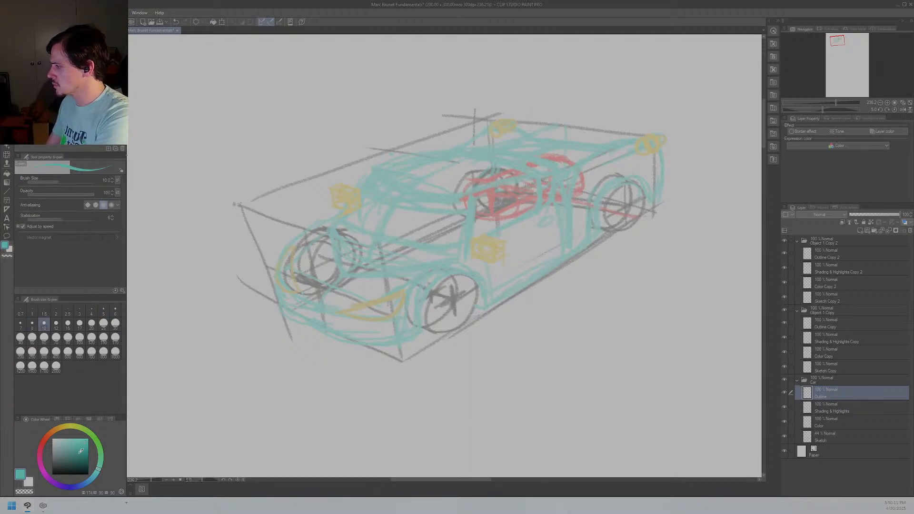
left_click(53, 474)
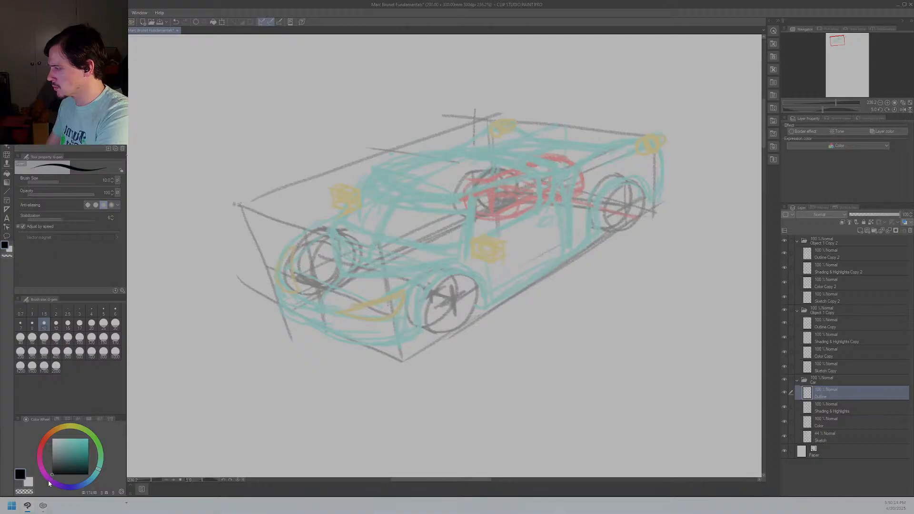
Step: Try a black stroke along the near sill, undo it, and reduce the G-pen's brush size to 6
left_click_drag(452, 201, 419, 171)
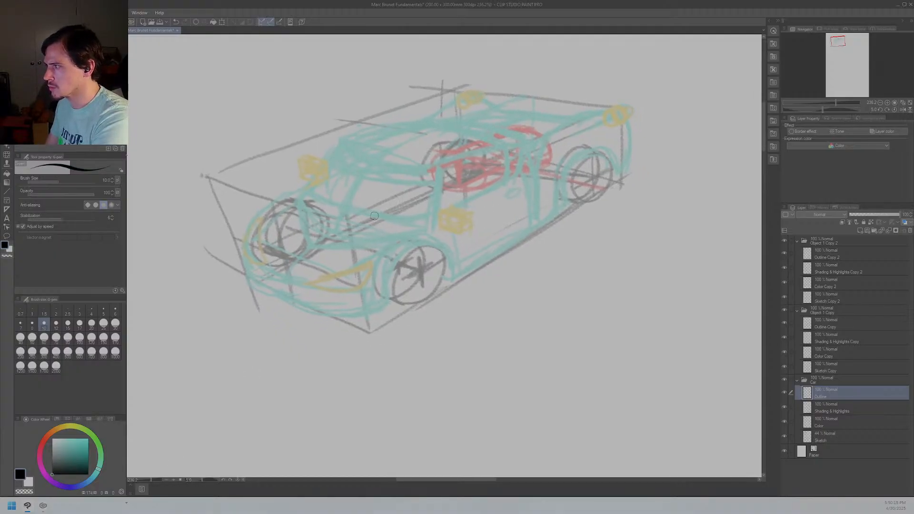
left_click_drag(362, 228, 333, 258)
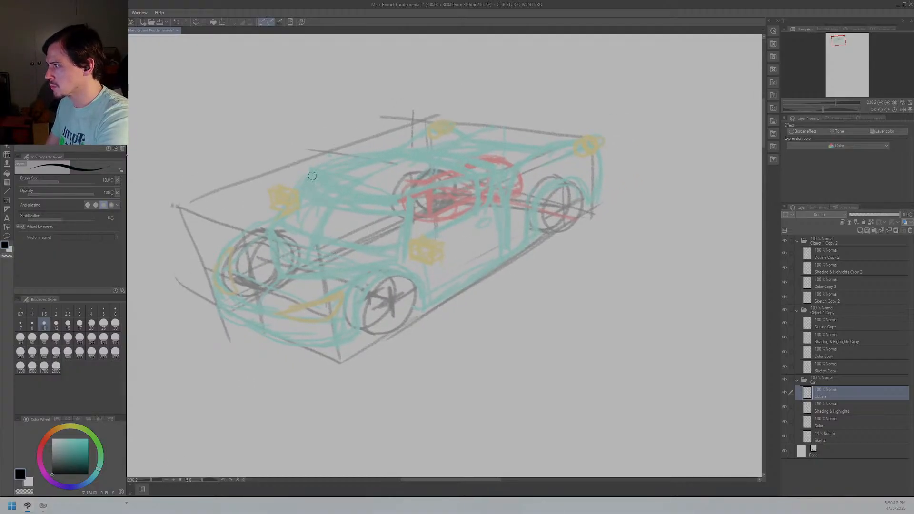
scroll(312, 176, "up", 1)
scroll(312, 177, "up", 3)
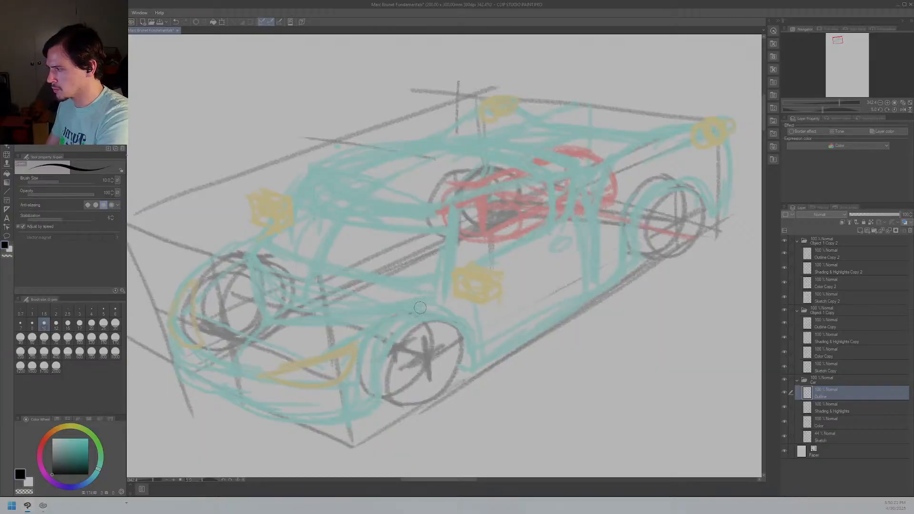
left_click_drag(471, 368, 582, 296)
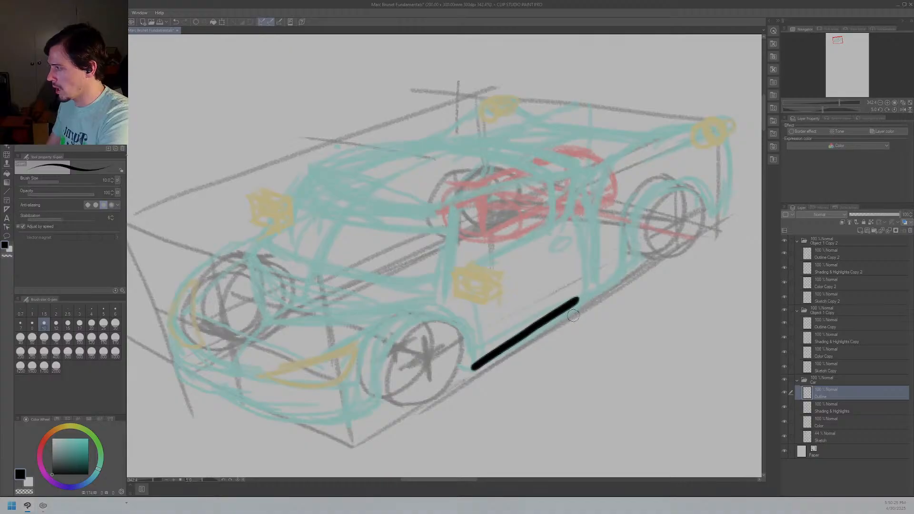
key("ctrl+z")
key("bracketleft")
key("bracketleft")
key("bracketleft")
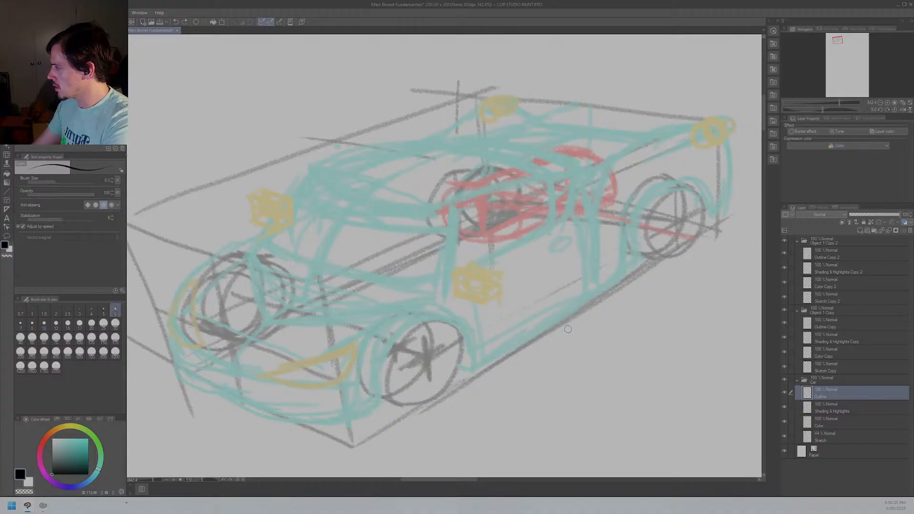
Step: Ink the near sill in black as one clean line from behind the front wheel to the bottom of the rear wheel
left_click_drag(473, 369, 552, 337)
key("ctrl+z")
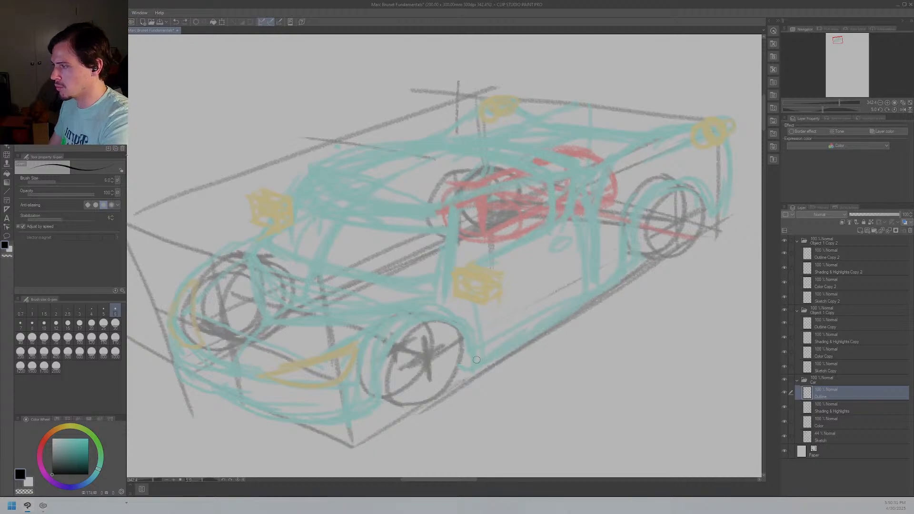
left_click_drag(474, 370, 594, 305)
key("ctrl+z")
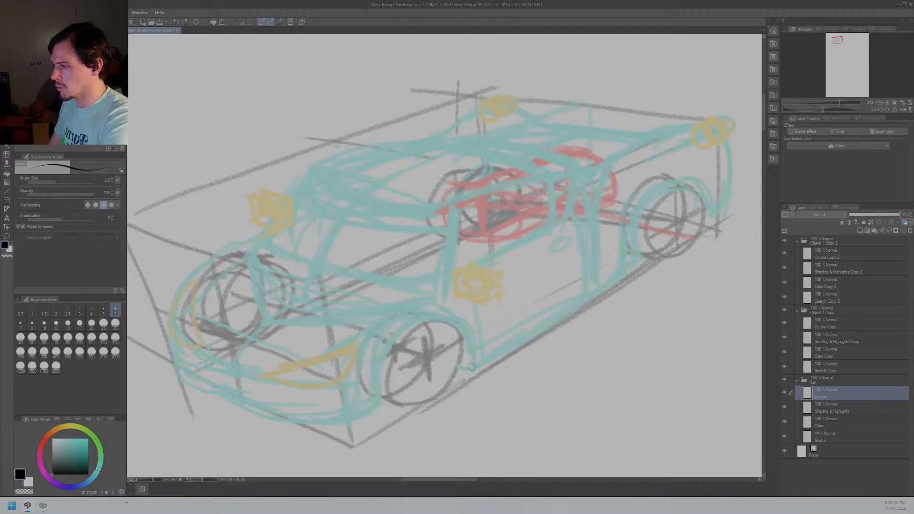
left_click_drag(479, 268, 429, 143)
mouse_move(421, 245)
left_mouse_down()
mouse_move(524, 187)
mouse_move(590, 125)
left_mouse_up()
key("ctrl+z")
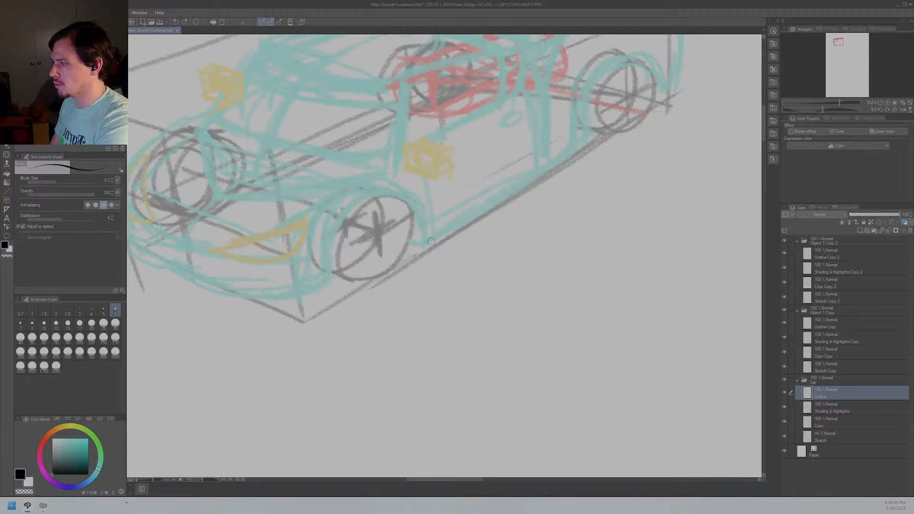
mouse_move(421, 245)
left_mouse_down()
mouse_move(591, 131)
mouse_move(635, 128)
mouse_move(657, 100)
left_mouse_up()
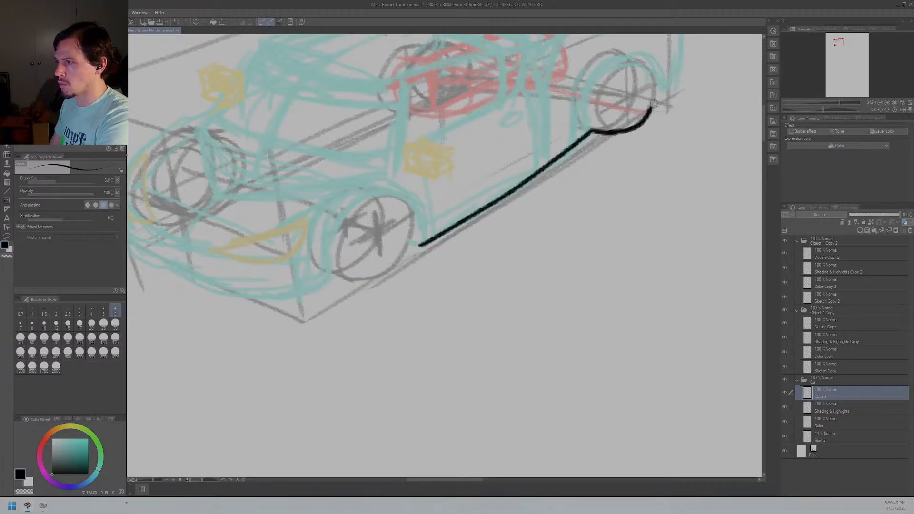
Step: Redraw the near rear wheel's lower outer curve in black from the sill line up to the wheel arch's rear end
key("ctrl+z")
mouse_move(611, 133)
left_mouse_down()
mouse_move(637, 122)
mouse_move(655, 93)
left_mouse_up()
key("ctrl+z")
key("ctrl+z")
mouse_move(656, 86)
left_mouse_down()
mouse_move(653, 104)
mouse_move(611, 139)
left_mouse_up()
key("ctrl+z")
mouse_move(656, 84)
left_mouse_down()
mouse_move(643, 118)
mouse_move(611, 133)
left_mouse_up()
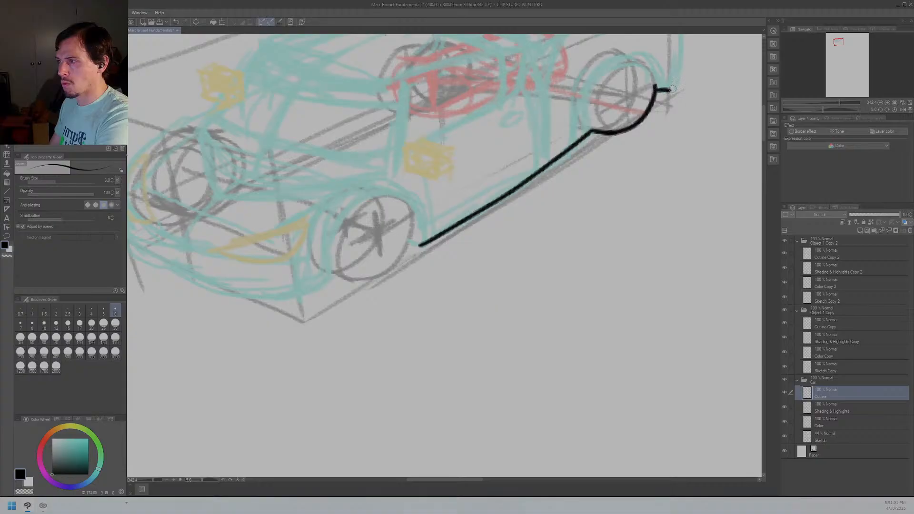
Step: Ink the car's rear contour in black from the rear wheel up around the near tail light and along the bed's upper rim
mouse_move(656, 90)
left_mouse_down()
mouse_move(670, 93)
mouse_move(635, 127)
mouse_move(552, 138)
mouse_move(533, 158)
mouse_move(540, 144)
left_mouse_up()
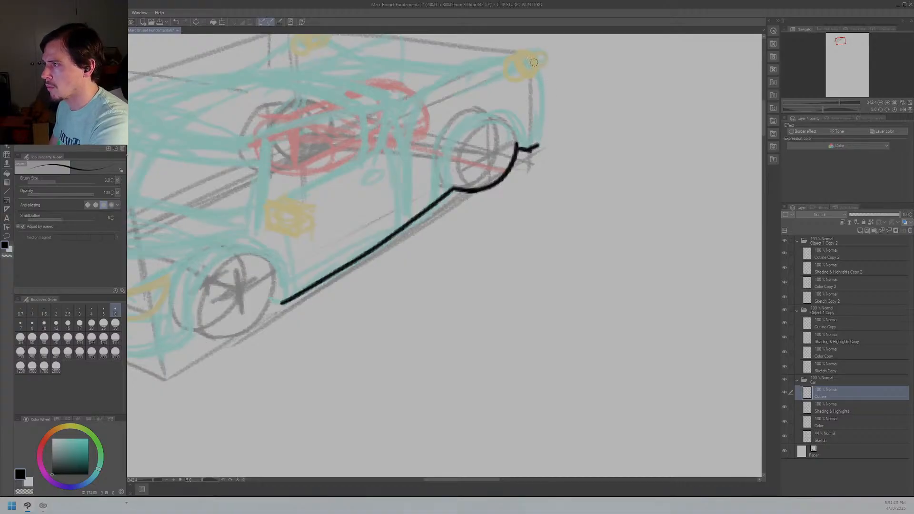
left_click_drag(535, 65, 540, 144)
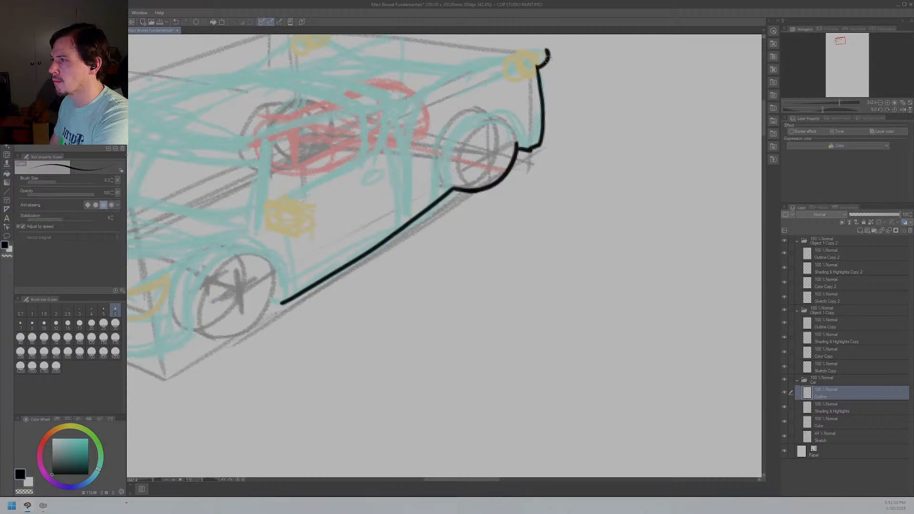
mouse_move(537, 66)
left_mouse_down()
mouse_move(520, 49)
mouse_move(469, 68)
left_mouse_up()
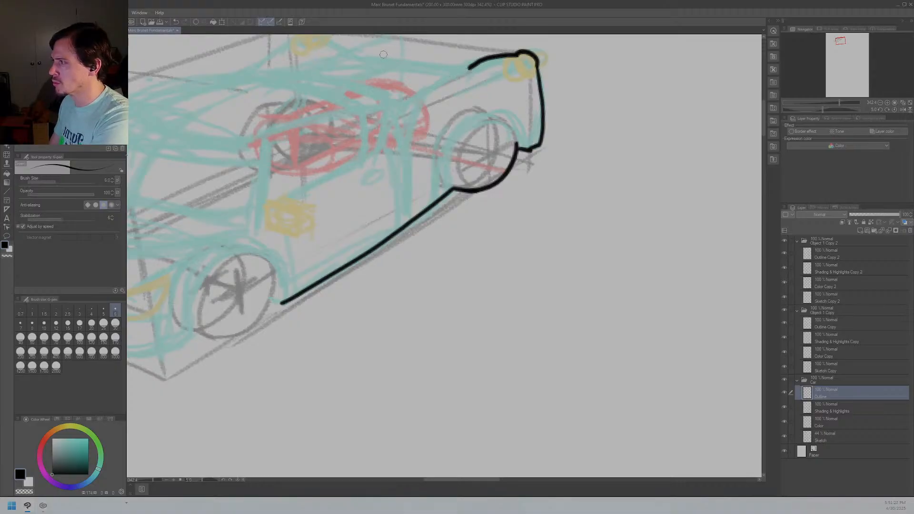
mouse_move(356, 54)
left_mouse_down()
mouse_move(467, 69)
mouse_move(434, 64)
mouse_move(542, 142)
left_mouse_up()
key("ctrl+z")
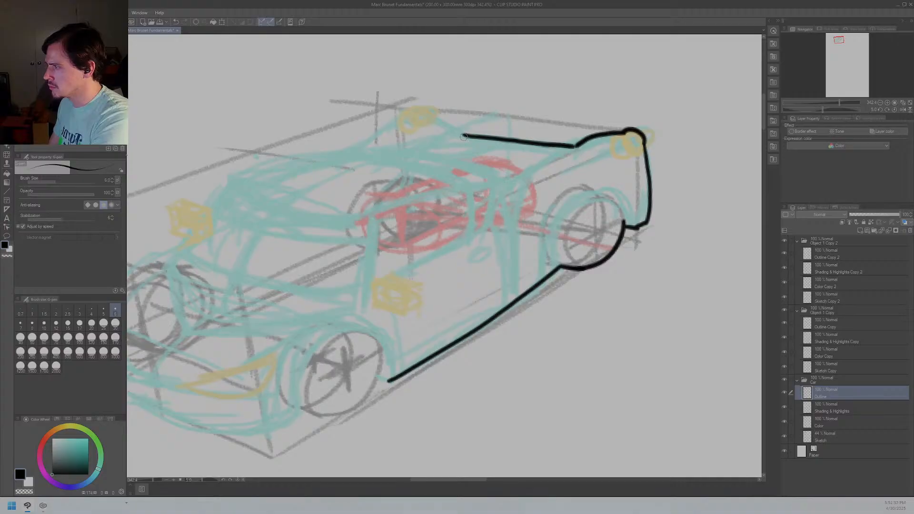
Step: Ink the black contour from the bed's rear rim around the far tail light and along the roof to the windshield's top
mouse_move(466, 133)
left_mouse_down()
mouse_move(441, 118)
mouse_move(458, 130)
mouse_move(430, 117)
left_mouse_up()
key("ctrl+z")
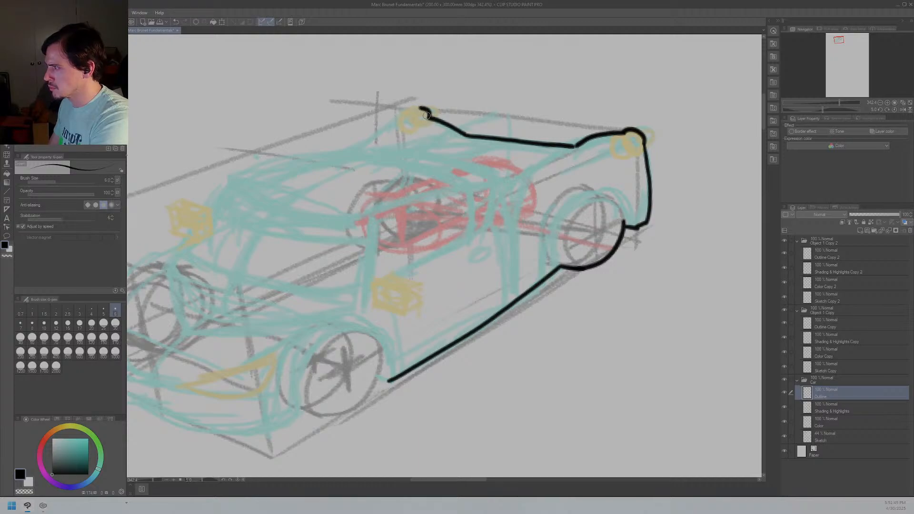
mouse_move(429, 115)
left_mouse_down()
mouse_move(344, 149)
mouse_move(355, 151)
mouse_move(306, 156)
mouse_move(234, 189)
left_mouse_up()
key("ctrl+z")
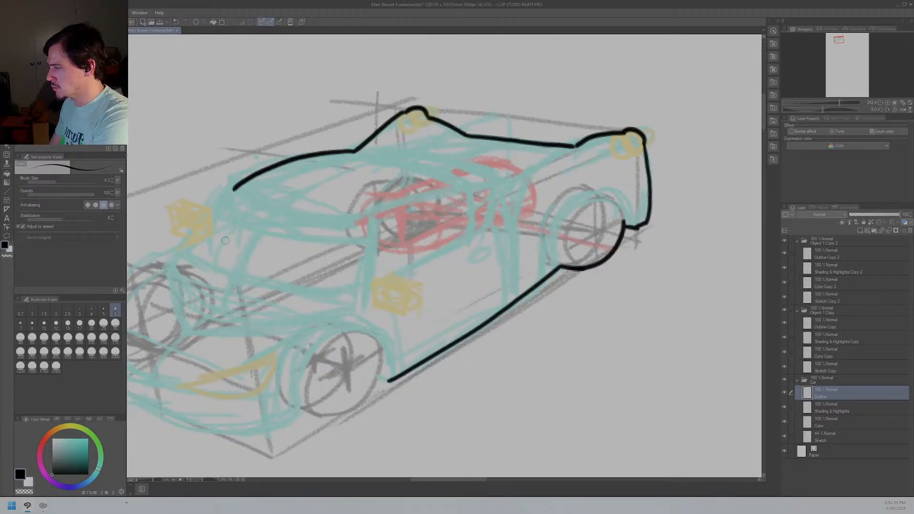
Step: Extend the near sill's black line with a short upward tick to the front wheel's rear edge
key("shift+6")
key("shift+6")
key("shift+6")
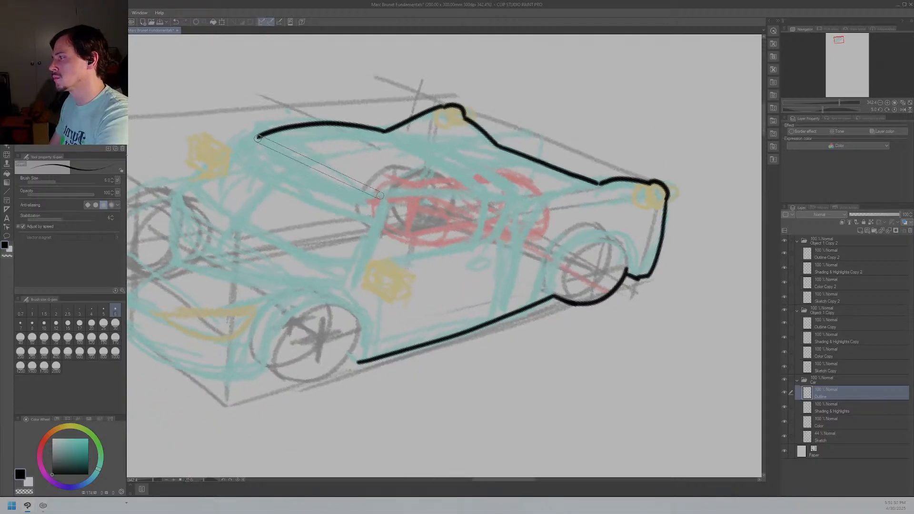
key("shift+6")
mouse_move(380, 195)
left_mouse_down()
mouse_move(517, 178)
mouse_move(264, 138)
left_mouse_up()
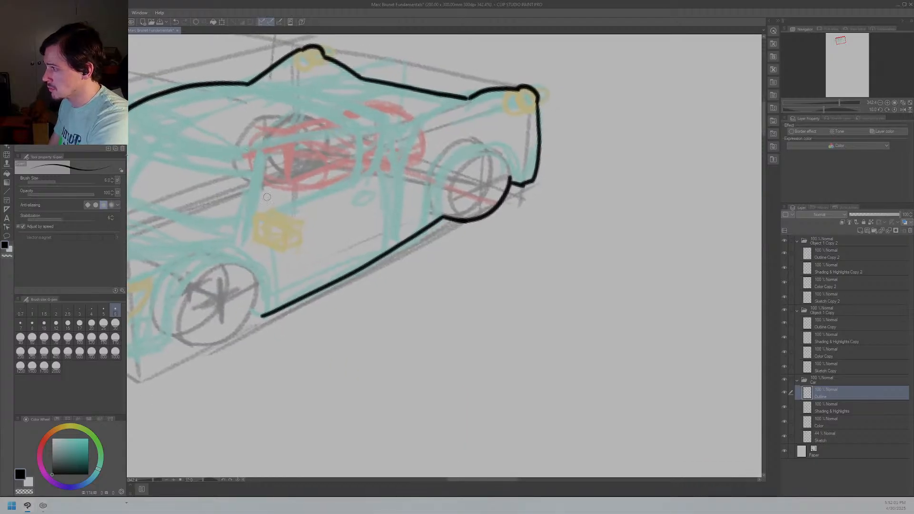
mouse_move(277, 197)
left_mouse_down()
mouse_move(433, 226)
mouse_move(480, 260)
mouse_move(487, 244)
left_mouse_up()
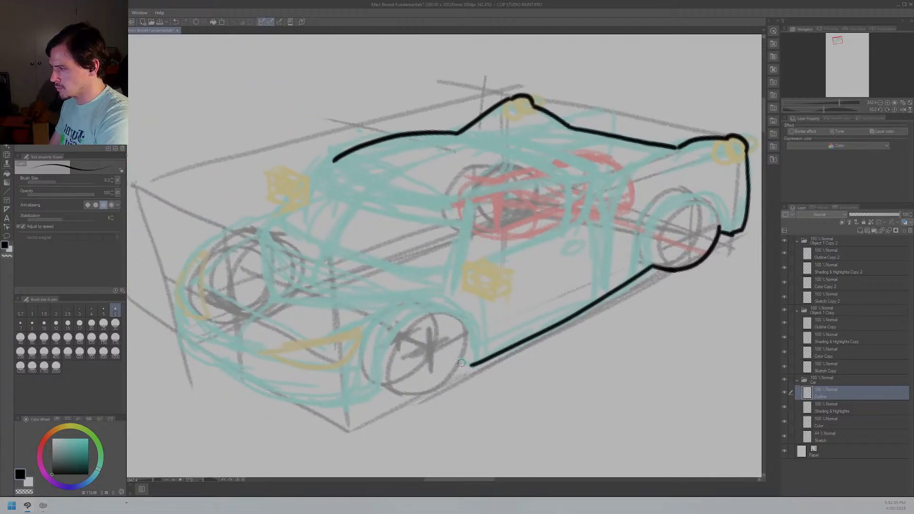
left_click_drag(461, 363, 475, 368)
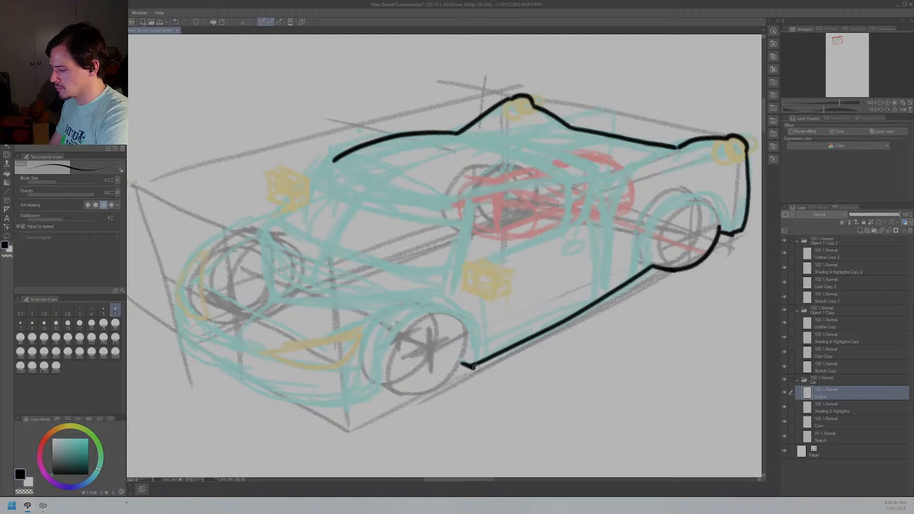
key("minus")
key("ctrl+z")
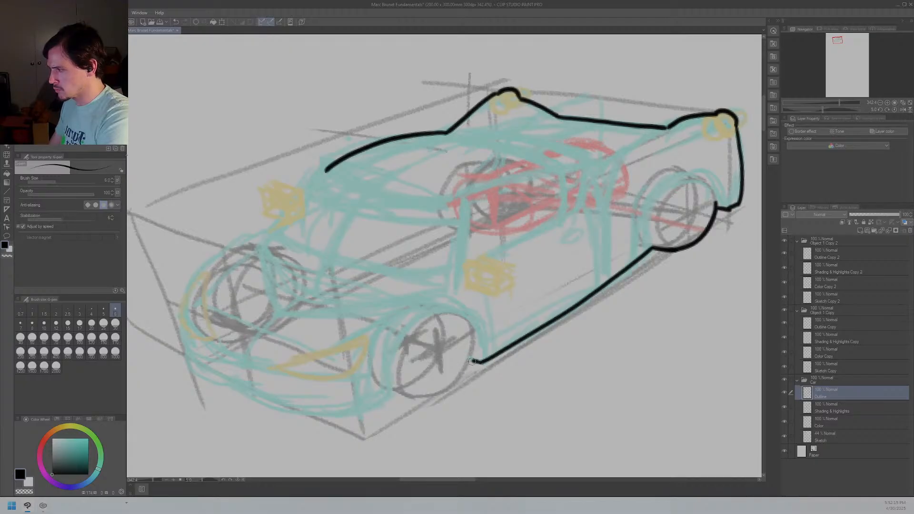
Step: Ink the near front wheel's lower outer curve in black from the sill's front end to the front bumper
mouse_move(470, 360)
left_mouse_down()
mouse_move(448, 387)
mouse_move(405, 393)
left_mouse_up()
key("ctrl+z")
mouse_move(471, 360)
left_mouse_down()
mouse_move(458, 380)
mouse_move(427, 396)
mouse_move(408, 396)
mouse_move(403, 384)
left_mouse_up()
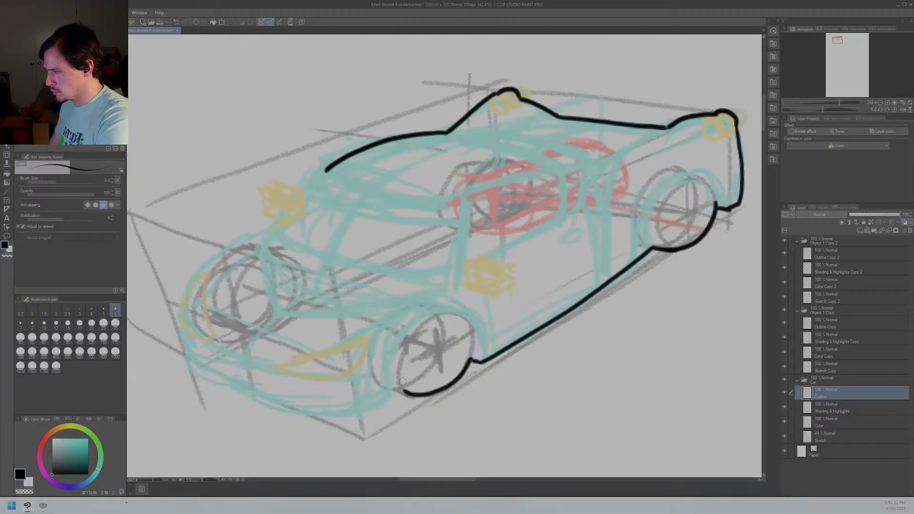
key("ctrl+z")
mouse_move(471, 360)
left_mouse_down()
mouse_move(429, 398)
mouse_move(392, 392)
mouse_move(410, 400)
left_mouse_up()
key("ctrl+z")
key("ctrl+z")
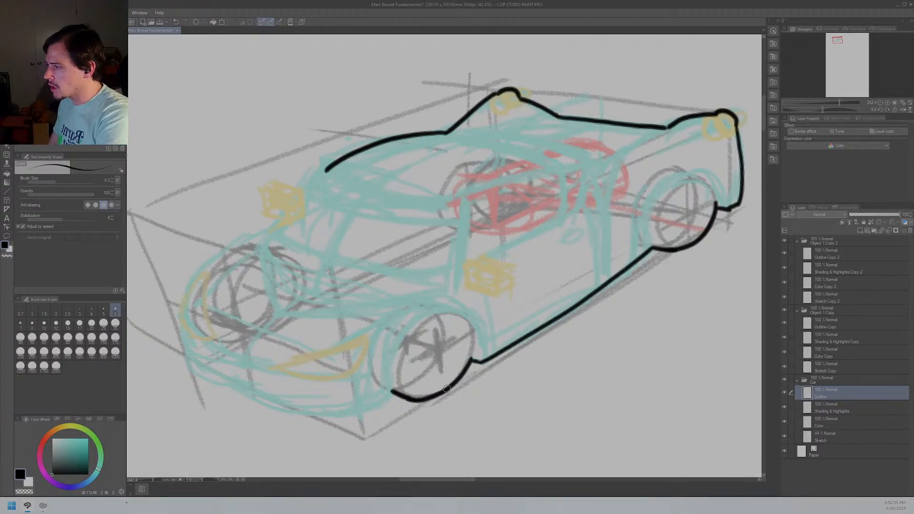
Step: Ink the front bumper's lower contour in black from the far front corner around to the near front wheel
key("^")
left_click_drag(447, 388, 559, 300)
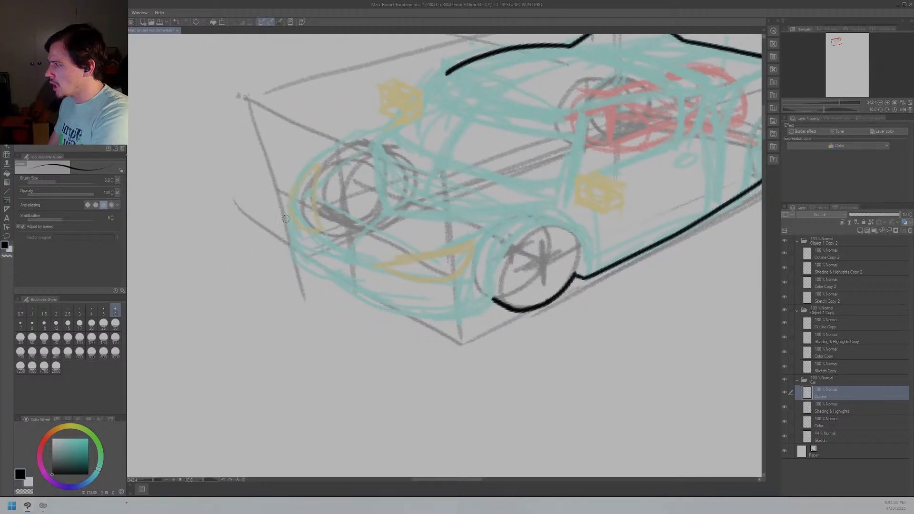
mouse_move(289, 218)
left_mouse_down()
mouse_move(300, 263)
mouse_move(380, 315)
mouse_move(430, 322)
mouse_move(495, 299)
left_mouse_up()
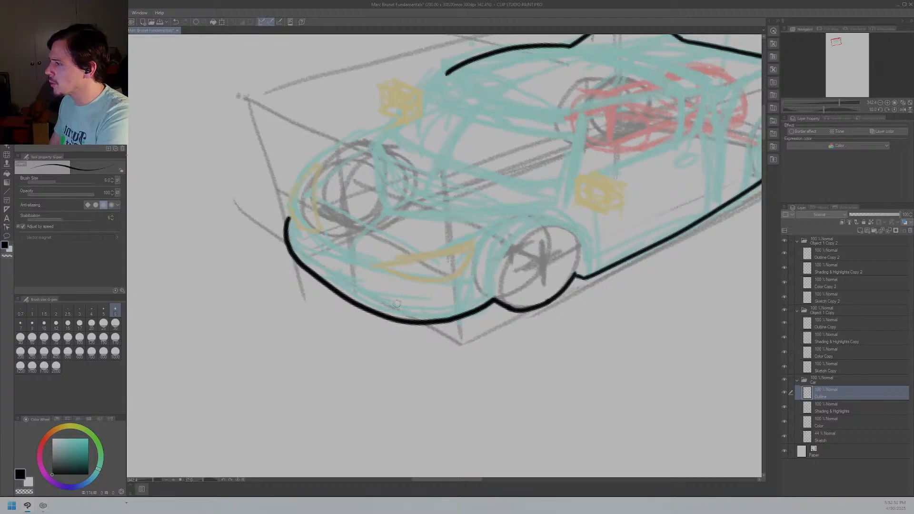
Step: Ink the far front fender in black as one curve from the bumper's far corner up to the far side mirror
mouse_move(303, 304)
left_mouse_down()
mouse_move(303, 333)
mouse_move(284, 369)
left_mouse_up()
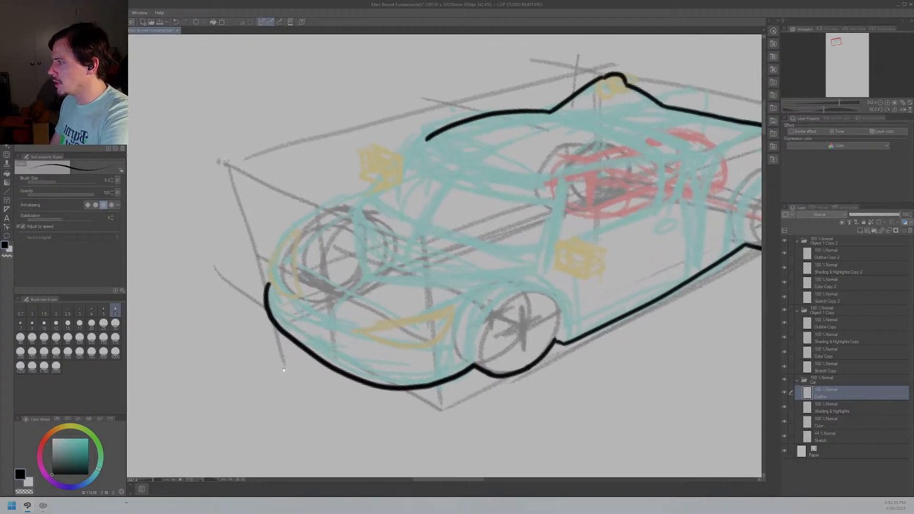
mouse_move(269, 285)
left_mouse_down()
mouse_move(287, 219)
mouse_move(284, 234)
mouse_move(299, 219)
left_mouse_up()
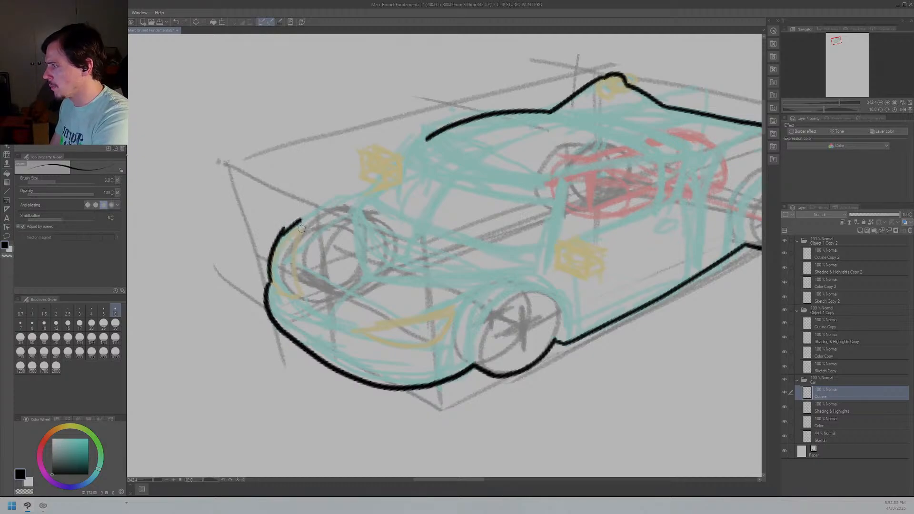
key("ctrl+z")
key("ctrl+z")
left_click_drag(267, 281, 286, 240)
key("ctrl+z")
mouse_move(269, 285)
left_mouse_down()
mouse_move(276, 248)
mouse_move(305, 213)
mouse_move(365, 189)
left_mouse_up()
key("ctrl+z")
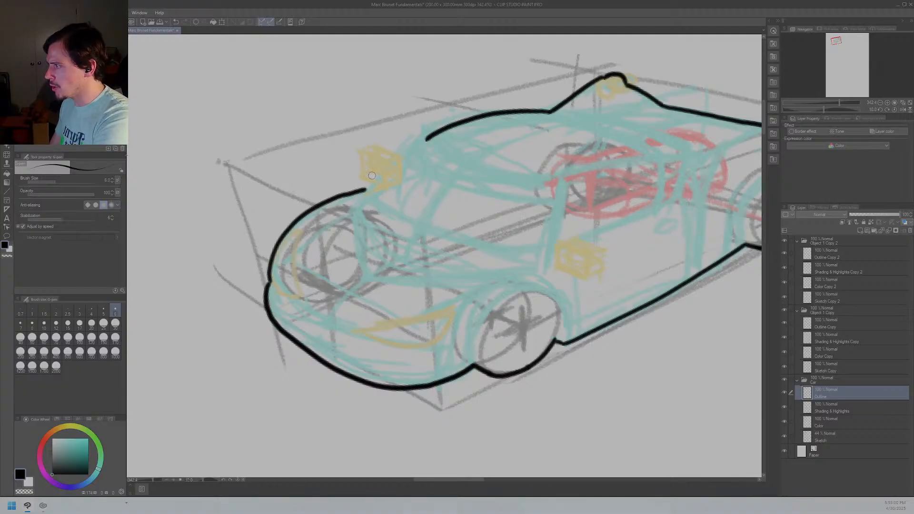
Step: Ink the far side mirror's rounded contour in black and connect it to the roof line and the front fender
mouse_move(376, 175)
left_mouse_down()
mouse_move(368, 157)
mouse_move(389, 160)
left_mouse_up()
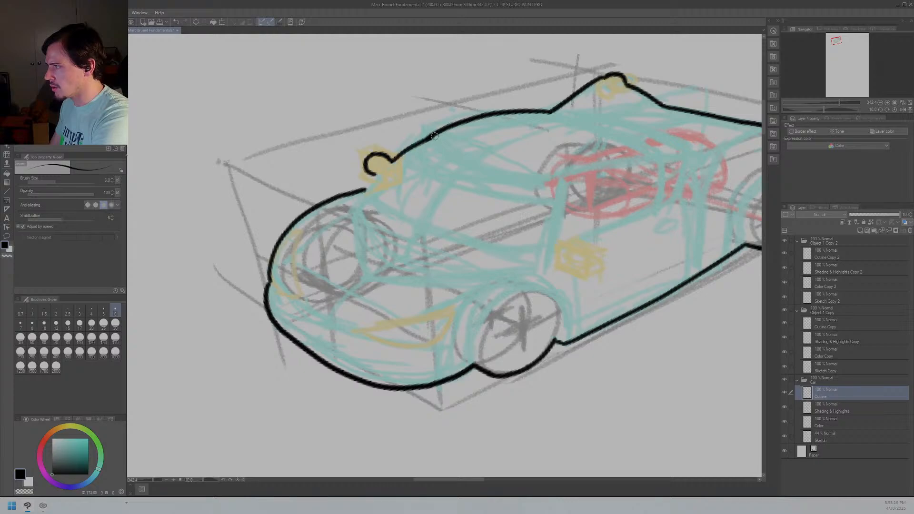
left_click_drag(390, 162, 457, 130)
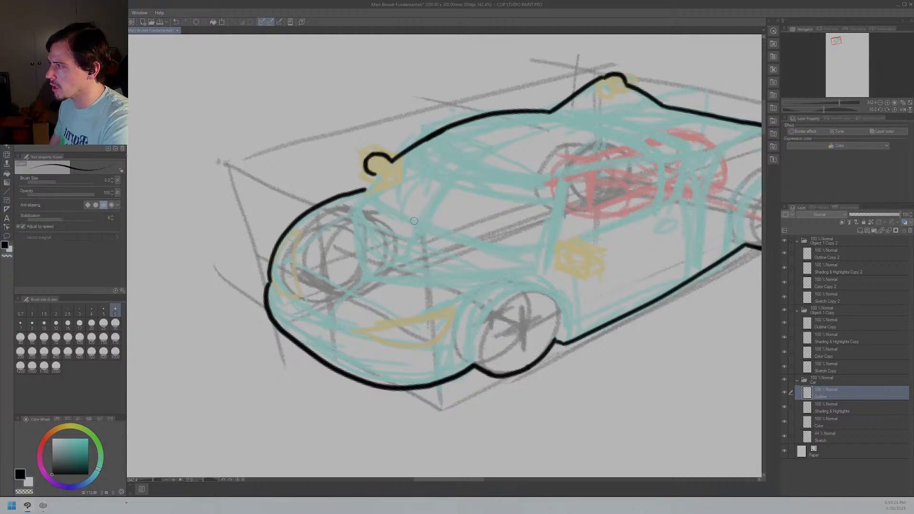
right_click(349, 115)
left_click(349, 115)
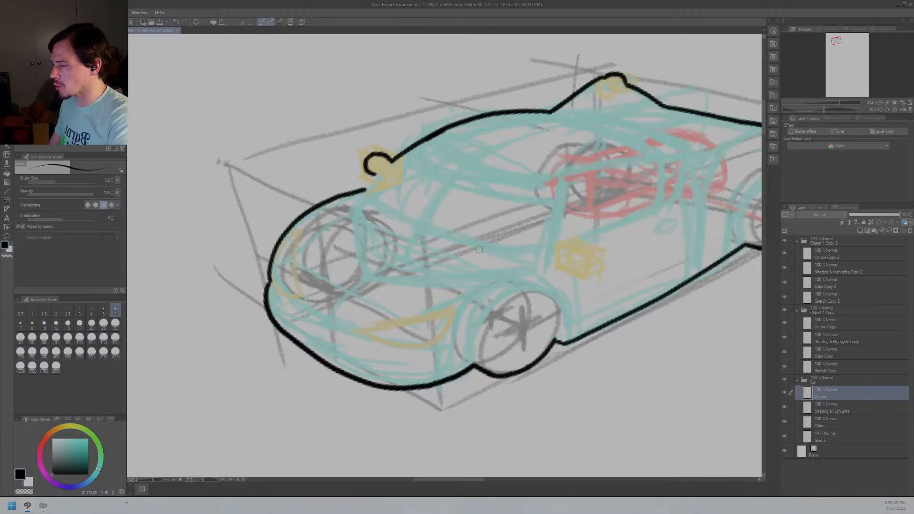
left_click_drag(479, 249, 451, 235)
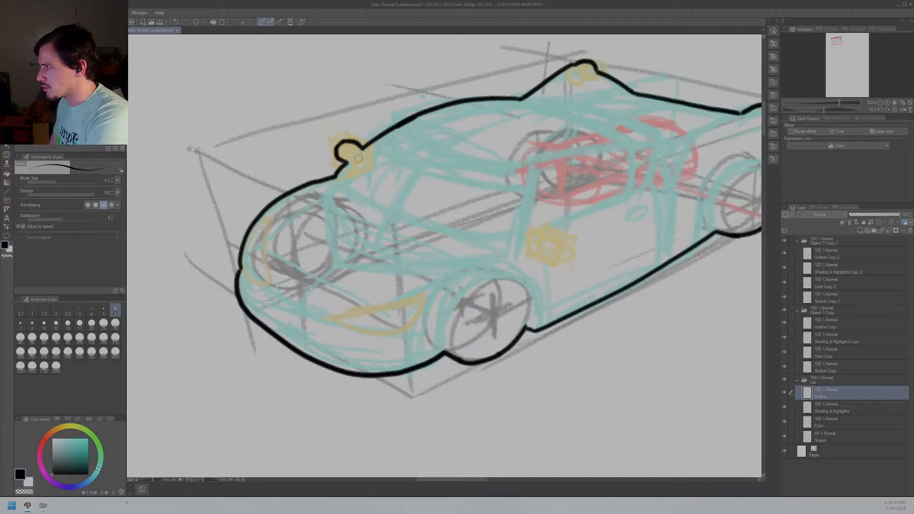
left_click_drag(346, 161, 335, 178)
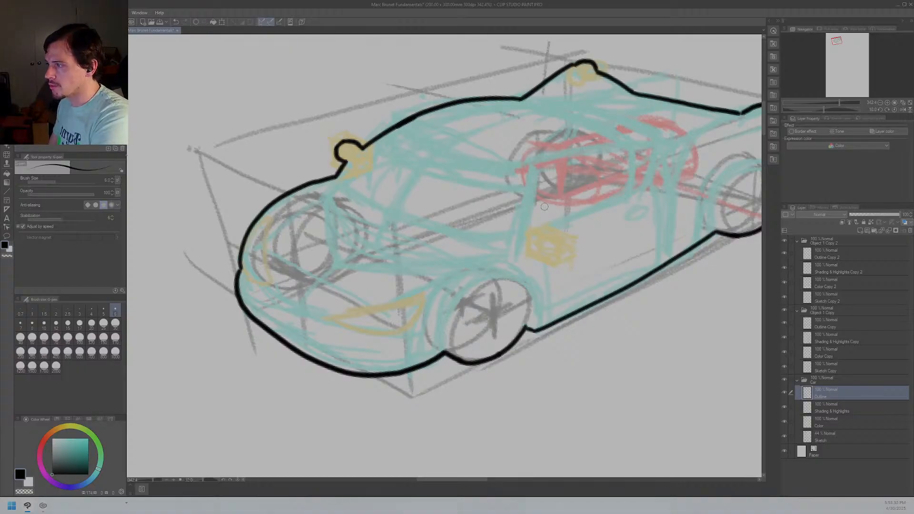
Step: Reduce the G-pen's brush size to 3 for the inner lines
mouse_move(634, 224)
left_mouse_down()
mouse_move(544, 225)
mouse_move(498, 212)
mouse_move(559, 209)
mouse_move(551, 208)
left_mouse_up()
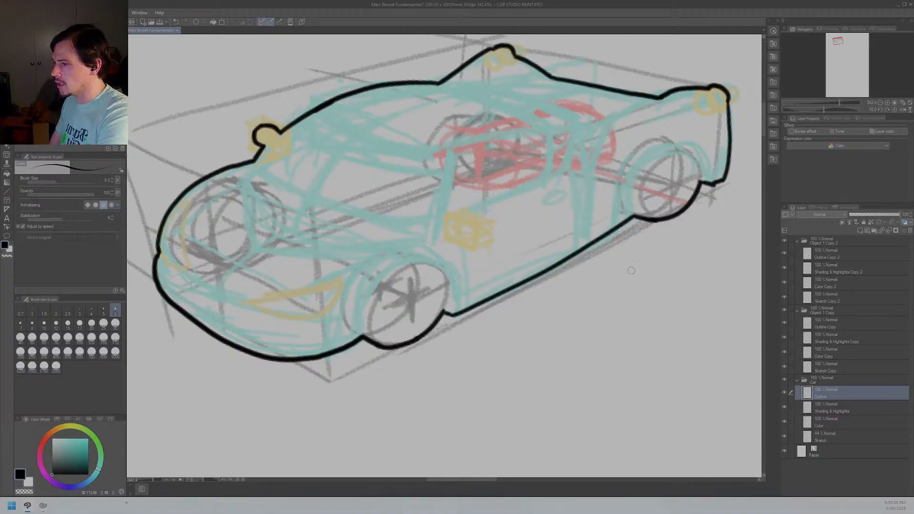
key("bracketleft")
key("bracketleft")
key("bracketleft")
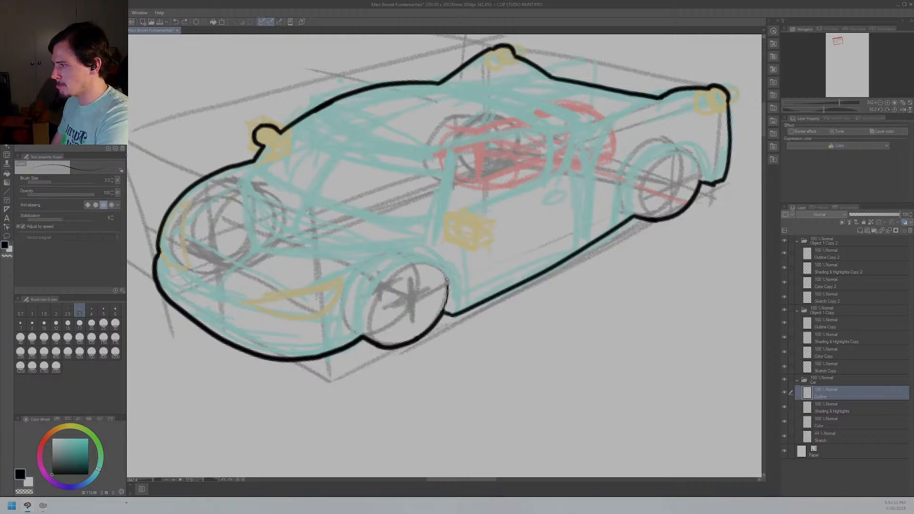
left_click_drag(447, 302, 444, 274)
key("ctrl+z")
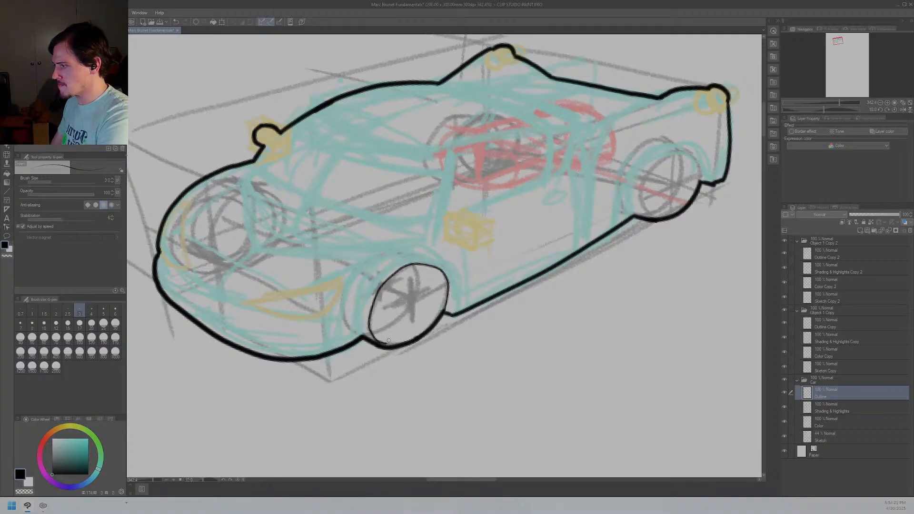
key("ctrl+z")
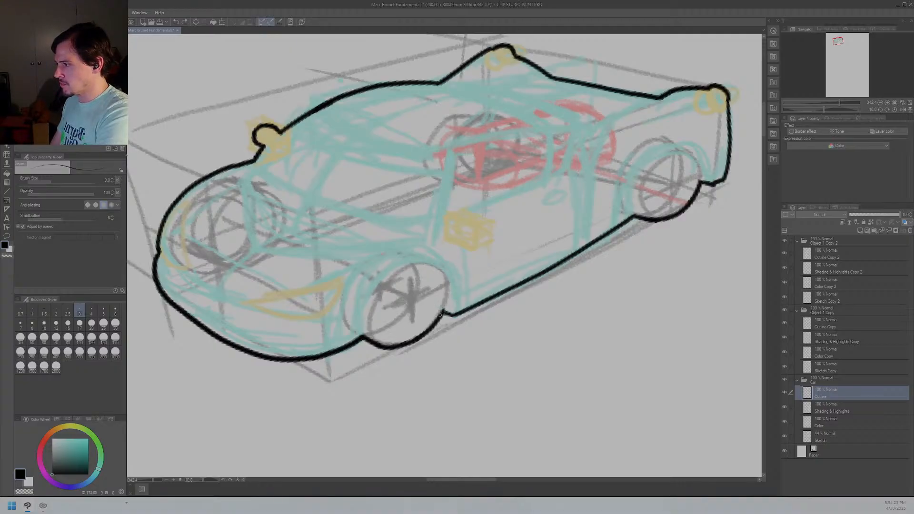
left_click_drag(448, 289, 410, 264)
key("ctrl+z")
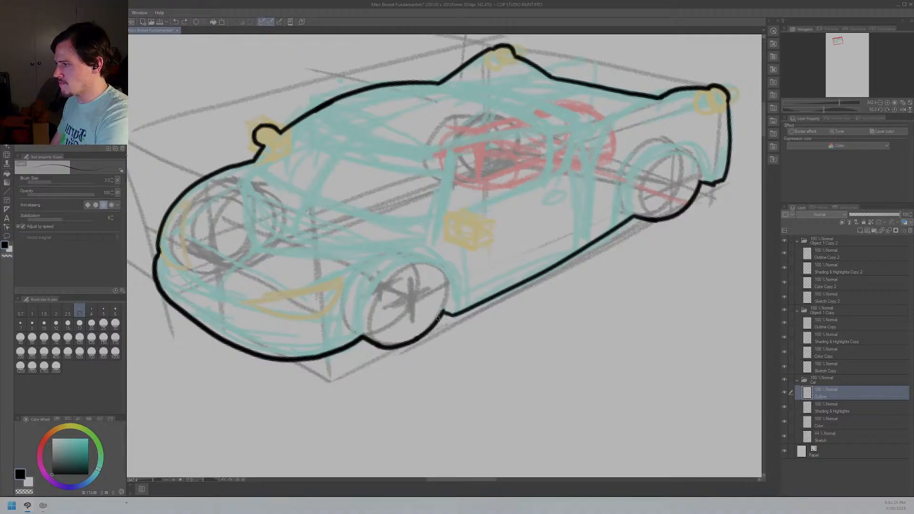
key("ctrl+z")
left_click_drag(452, 297, 427, 270)
key("ctrl+z")
mouse_move(443, 312)
left_mouse_down()
mouse_move(432, 267)
mouse_move(388, 279)
mouse_move(369, 324)
mouse_move(380, 348)
left_mouse_up()
key("ctrl+z")
mouse_move(443, 316)
left_mouse_down()
mouse_move(445, 280)
mouse_move(426, 268)
mouse_move(384, 297)
mouse_move(381, 345)
left_mouse_up()
key("ctrl+z")
mouse_move(446, 302)
left_mouse_down()
mouse_move(419, 261)
mouse_move(379, 294)
mouse_move(376, 346)
left_mouse_up()
key("ctrl+z")
mouse_move(444, 308)
left_mouse_down()
mouse_move(431, 265)
mouse_move(398, 272)
mouse_move(369, 299)
mouse_move(364, 345)
left_mouse_up()
key("ctrl+z")
mouse_move(444, 302)
left_mouse_down()
mouse_move(422, 265)
mouse_move(390, 285)
mouse_move(370, 321)
mouse_move(368, 341)
left_mouse_up()
key("ctrl+z")
mouse_move(440, 314)
left_mouse_down()
mouse_move(430, 264)
mouse_move(395, 270)
mouse_move(360, 321)
mouse_move(364, 338)
left_mouse_up()
key("ctrl+z")
mouse_move(450, 285)
left_mouse_down()
mouse_move(387, 287)
mouse_move(407, 342)
left_mouse_up()
key("ctrl+z")
mouse_move(447, 302)
left_mouse_down()
mouse_move(368, 300)
mouse_move(386, 351)
left_mouse_up()
key("ctrl+z")
mouse_move(444, 311)
left_mouse_down()
mouse_move(456, 270)
mouse_move(417, 266)
left_mouse_up()
key("ctrl+z")
mouse_move(439, 318)
left_mouse_down()
mouse_move(447, 277)
mouse_move(418, 265)
mouse_move(383, 297)
mouse_move(377, 341)
left_mouse_up()
key("ctrl+z")
mouse_move(442, 315)
left_mouse_down()
mouse_move(445, 275)
mouse_move(425, 267)
mouse_move(398, 292)
left_mouse_up()
key("ctrl+z")
mouse_move(442, 315)
left_mouse_down()
mouse_move(451, 290)
mouse_move(434, 265)
mouse_move(398, 268)
mouse_move(377, 306)
mouse_move(379, 339)
mouse_move(450, 271)
mouse_move(421, 264)
mouse_move(378, 301)
mouse_move(378, 339)
left_mouse_up()
key("ctrl+z")
key("ctrl+z")
mouse_move(438, 317)
left_mouse_down()
mouse_move(432, 264)
mouse_move(379, 287)
mouse_move(369, 344)
mouse_move(389, 351)
left_mouse_up()
key("ctrl+z")
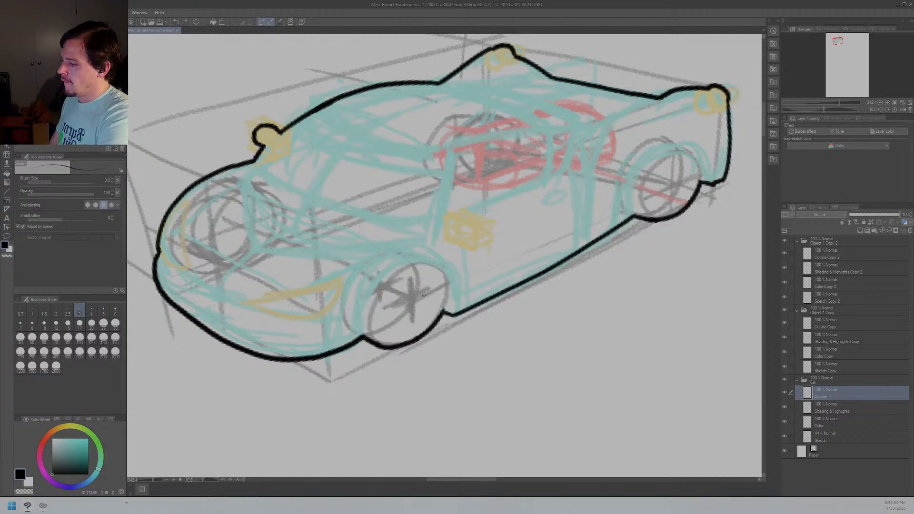
Step: Ink the near front wheel's face as a thin black ellipse over the sketched wheel, meeting the thick lower contour
scroll(406, 308, "up", 4)
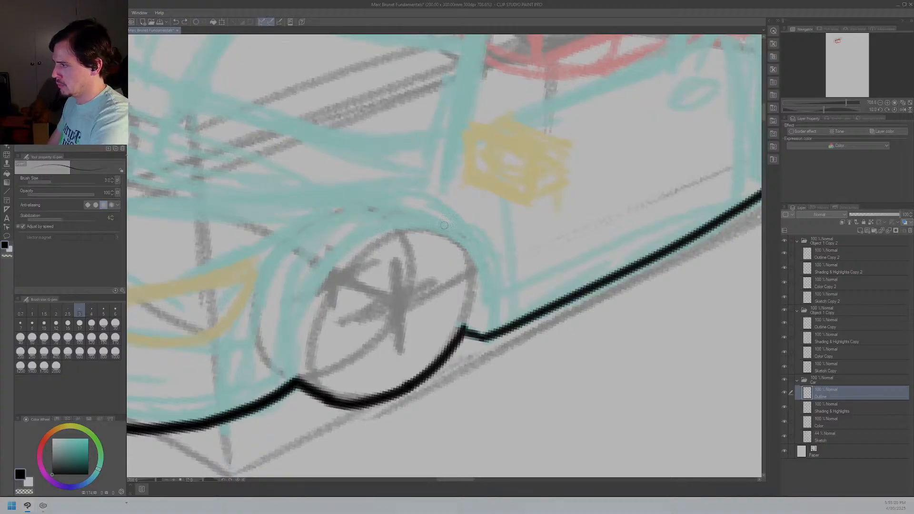
mouse_move(333, 401)
left_mouse_down()
mouse_move(414, 378)
mouse_move(400, 224)
mouse_move(377, 381)
left_mouse_up()
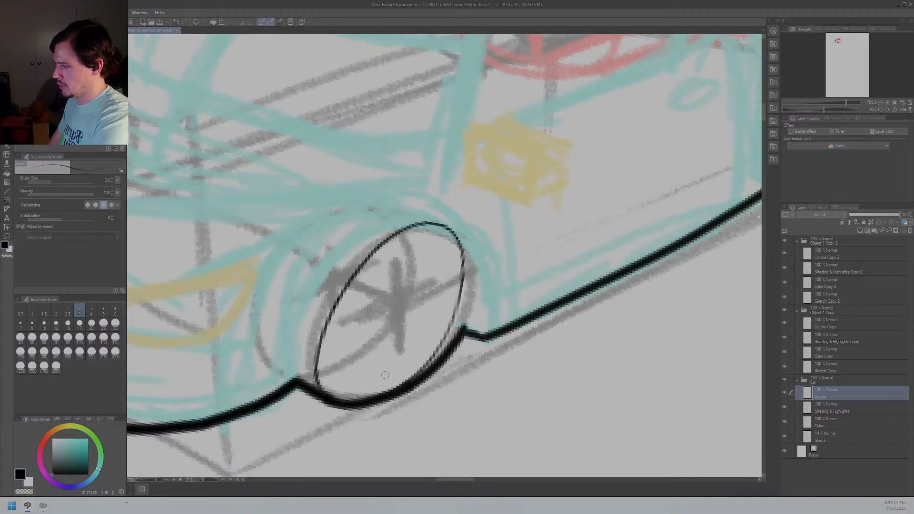
key("ctrl+z")
mouse_move(466, 326)
left_mouse_down()
mouse_move(481, 288)
mouse_move(331, 291)
mouse_move(445, 342)
mouse_move(467, 315)
left_mouse_up()
key("ctrl+z")
mouse_move(447, 347)
left_mouse_down()
mouse_move(462, 264)
mouse_move(355, 279)
mouse_move(337, 401)
mouse_move(454, 266)
mouse_move(339, 279)
mouse_move(325, 398)
mouse_move(390, 359)
mouse_move(421, 356)
left_mouse_up()
key("ctrl+z")
key("ctrl+z")
mouse_move(465, 333)
left_mouse_down()
mouse_move(479, 281)
mouse_move(422, 235)
mouse_move(342, 319)
mouse_move(360, 399)
mouse_move(463, 307)
mouse_move(436, 237)
mouse_move(345, 308)
mouse_move(370, 401)
left_mouse_up()
key("ctrl+z")
key("ctrl+z")
mouse_move(469, 328)
left_mouse_down()
mouse_move(432, 227)
mouse_move(333, 392)
mouse_move(430, 350)
mouse_move(395, 233)
mouse_move(385, 388)
left_mouse_up()
key("ctrl+z")
key("ctrl+z")
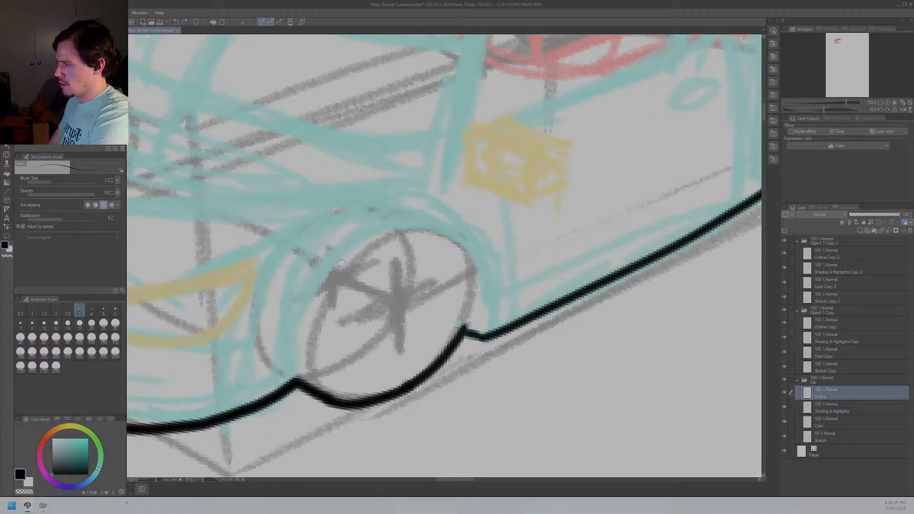
mouse_move(449, 346)
left_mouse_down()
mouse_move(355, 243)
mouse_move(398, 390)
left_mouse_up()
key("ctrl+z")
mouse_move(483, 305)
left_mouse_down()
mouse_move(360, 247)
mouse_move(316, 344)
mouse_move(392, 385)
mouse_move(464, 295)
mouse_move(479, 253)
mouse_move(384, 228)
mouse_move(304, 344)
mouse_move(378, 390)
mouse_move(428, 357)
left_mouse_up()
key("ctrl+z")
key("ctrl+z")
mouse_move(463, 327)
left_mouse_down()
mouse_move(476, 231)
mouse_move(316, 385)
left_mouse_up()
key("ctrl+z")
mouse_move(464, 331)
left_mouse_down()
mouse_move(482, 229)
mouse_move(392, 221)
mouse_move(319, 340)
mouse_move(408, 376)
mouse_move(474, 294)
mouse_move(419, 238)
mouse_move(321, 314)
mouse_move(424, 358)
left_mouse_up()
key("ctrl+z")
key("ctrl+z")
mouse_move(387, 391)
left_mouse_down()
mouse_move(429, 232)
mouse_move(381, 390)
mouse_move(426, 367)
mouse_move(471, 280)
mouse_move(307, 329)
mouse_move(301, 383)
left_mouse_up()
key("ctrl+z")
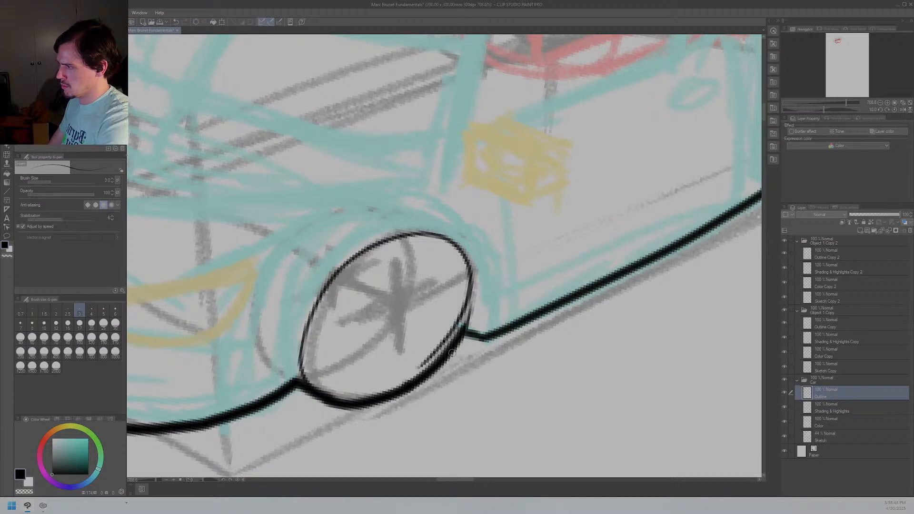
key("ctrl+z")
mouse_move(450, 351)
left_mouse_down()
mouse_move(476, 274)
mouse_move(300, 344)
mouse_move(426, 355)
mouse_move(469, 304)
mouse_move(324, 297)
mouse_move(435, 378)
left_mouse_up()
key("ctrl+z")
key("ctrl+z")
mouse_move(460, 336)
left_mouse_down()
mouse_move(468, 258)
mouse_move(300, 357)
mouse_move(422, 350)
left_mouse_up()
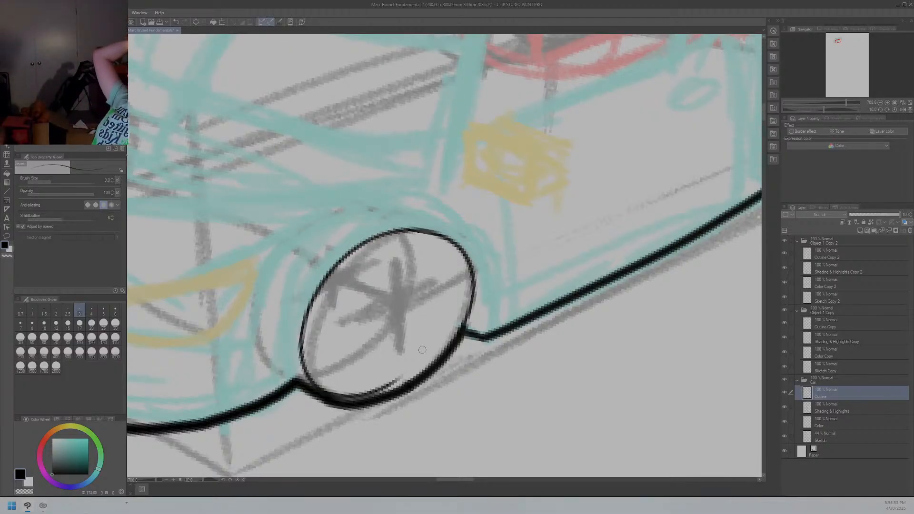
key("ctrl+z")
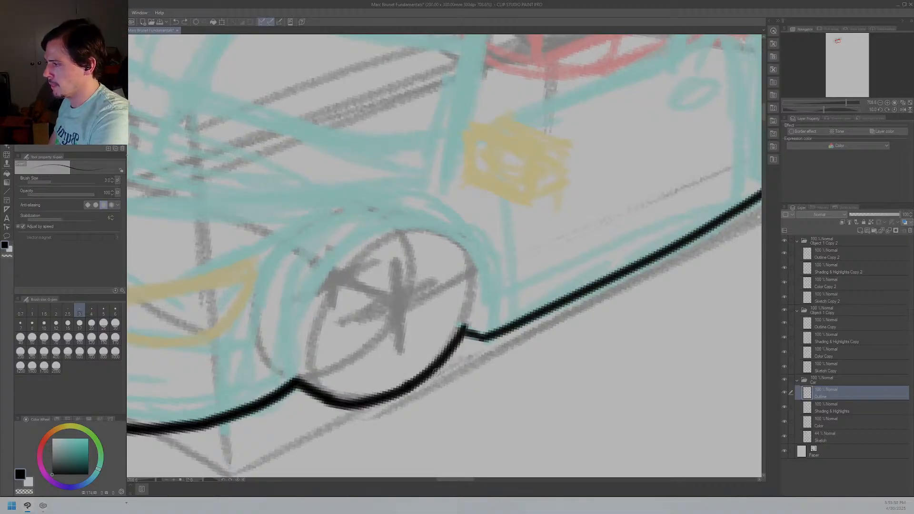
mouse_move(312, 317)
left_mouse_down()
mouse_move(441, 374)
mouse_move(338, 257)
mouse_move(316, 396)
left_mouse_up()
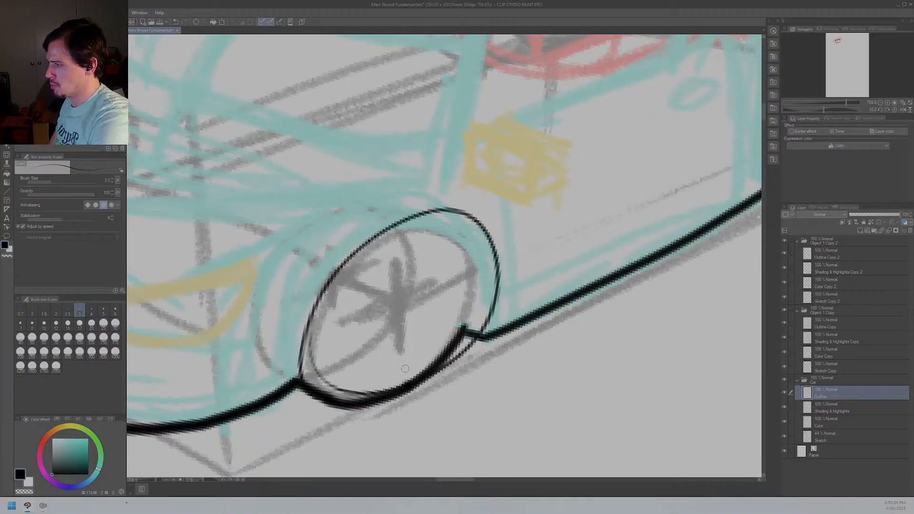
key("ctrl+z")
mouse_move(442, 361)
left_mouse_down()
mouse_move(367, 257)
mouse_move(303, 370)
mouse_move(467, 347)
mouse_move(476, 239)
mouse_move(366, 241)
mouse_move(321, 378)
mouse_move(427, 242)
mouse_move(316, 330)
mouse_move(375, 404)
mouse_move(426, 235)
mouse_move(312, 305)
mouse_move(343, 406)
mouse_move(434, 216)
mouse_move(333, 278)
mouse_move(331, 403)
mouse_move(434, 388)
mouse_move(443, 243)
mouse_move(332, 262)
mouse_move(300, 394)
mouse_move(463, 249)
mouse_move(368, 242)
mouse_move(315, 340)
mouse_move(370, 390)
mouse_move(458, 330)
mouse_move(471, 289)
mouse_move(433, 224)
mouse_move(329, 265)
mouse_move(400, 391)
left_mouse_up()
key("ctrl+z")
key("ctrl+z")
key("ctrl+z")
key("ctrl+z")
key("ctrl+z")
key("ctrl+z")
key("ctrl+z")
key("ctrl+z")
Step: Outline the near front wheel with a thin black ellipse that meets the thick bottom contour on the Outline layer
mouse_move(440, 347)
left_mouse_down()
mouse_move(456, 334)
mouse_move(473, 270)
mouse_move(415, 229)
mouse_move(313, 319)
mouse_move(340, 401)
mouse_move(420, 376)
mouse_move(448, 327)
mouse_move(525, 311)
left_mouse_up()
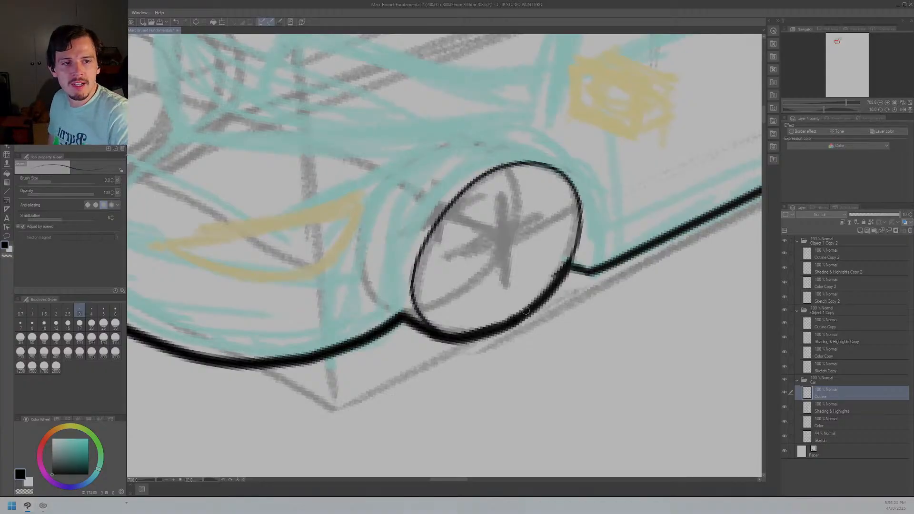
left_click_drag(526, 311, 521, 306)
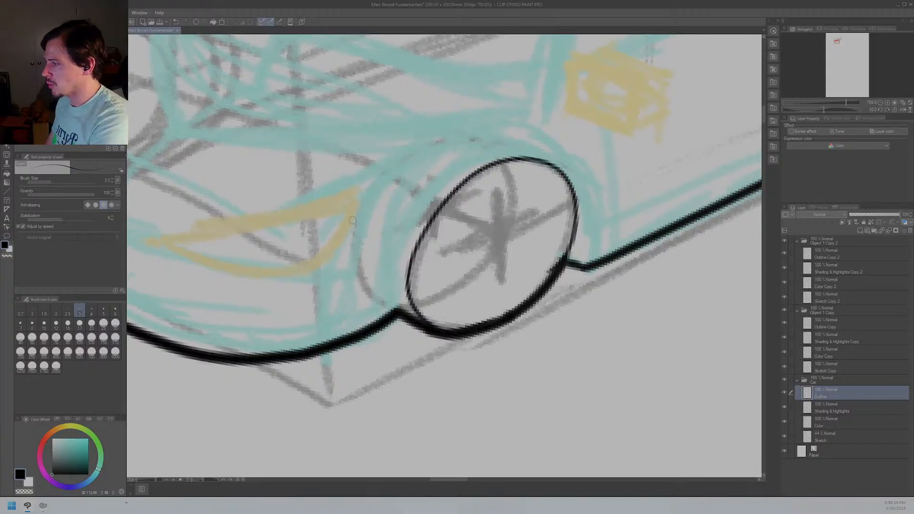
mouse_move(396, 302)
left_mouse_down()
mouse_move(390, 259)
mouse_move(412, 208)
left_mouse_up()
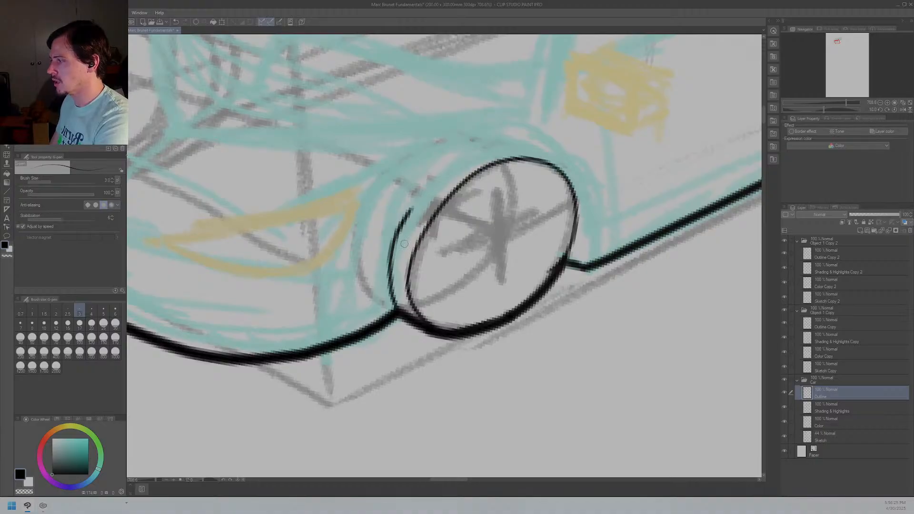
key("ctrl+z")
mouse_move(396, 308)
left_mouse_down()
mouse_move(400, 247)
mouse_move(397, 294)
mouse_move(428, 197)
mouse_move(476, 157)
left_mouse_up()
key("ctrl+z")
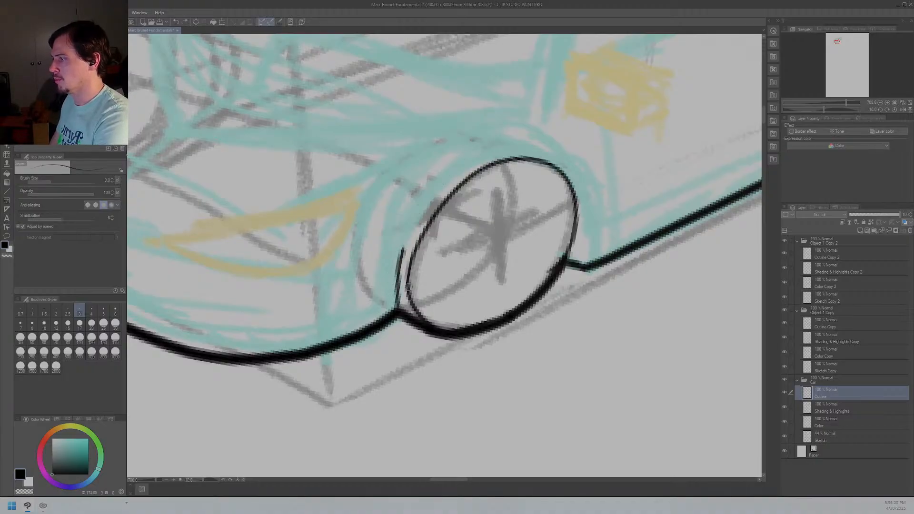
mouse_move(400, 278)
left_mouse_down()
mouse_move(408, 241)
mouse_move(438, 194)
mouse_move(480, 159)
mouse_move(538, 154)
left_mouse_up()
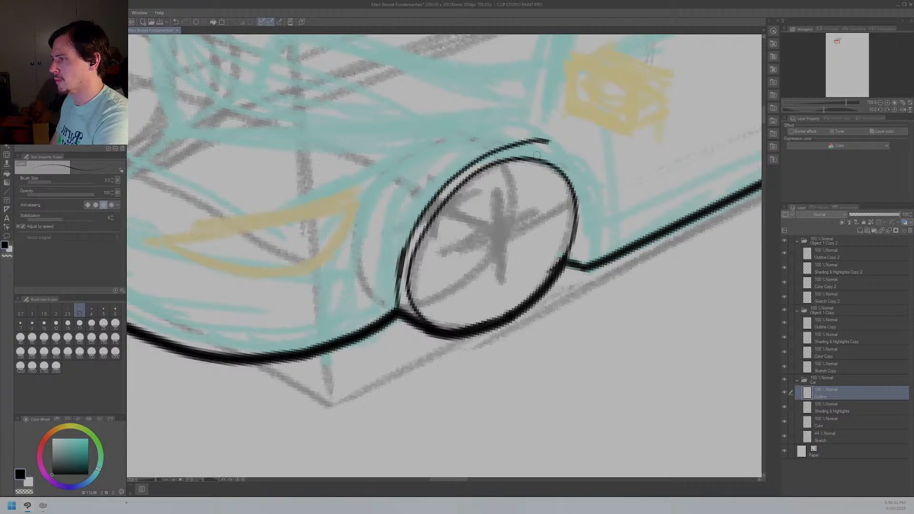
key("ctrl+z")
mouse_move(400, 266)
left_mouse_down()
mouse_move(463, 176)
mouse_move(516, 149)
mouse_move(533, 148)
mouse_move(550, 162)
left_mouse_up()
key("ctrl+z")
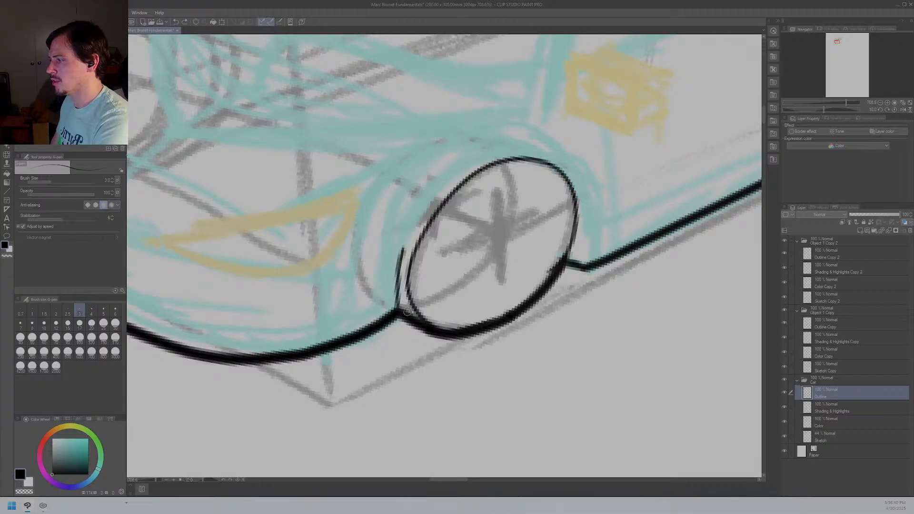
key("ctrl+z")
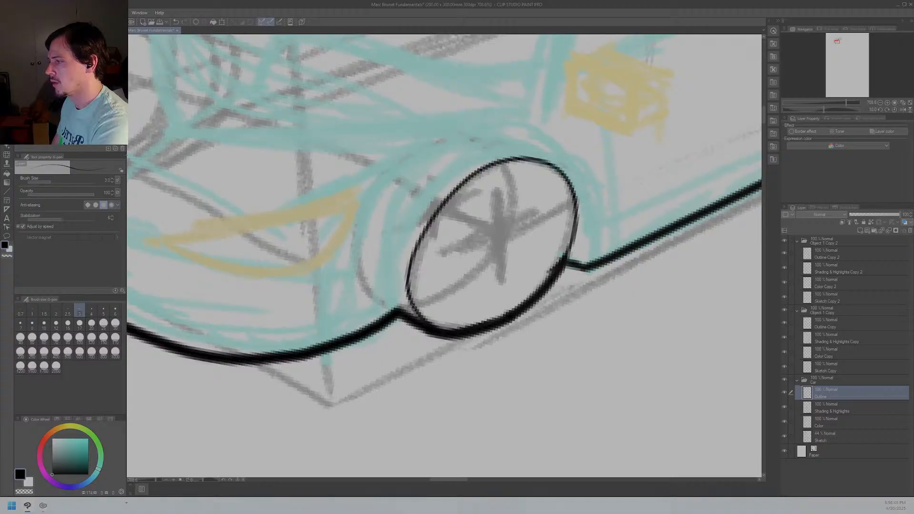
Step: Outline the front wheel arch from the bumper's lower corner over the tyre and down to the sill behind the wheel
mouse_move(396, 313)
left_mouse_down()
mouse_move(423, 283)
mouse_move(427, 245)
mouse_move(462, 185)
mouse_move(507, 155)
mouse_move(543, 152)
mouse_move(571, 172)
mouse_move(568, 185)
left_mouse_up()
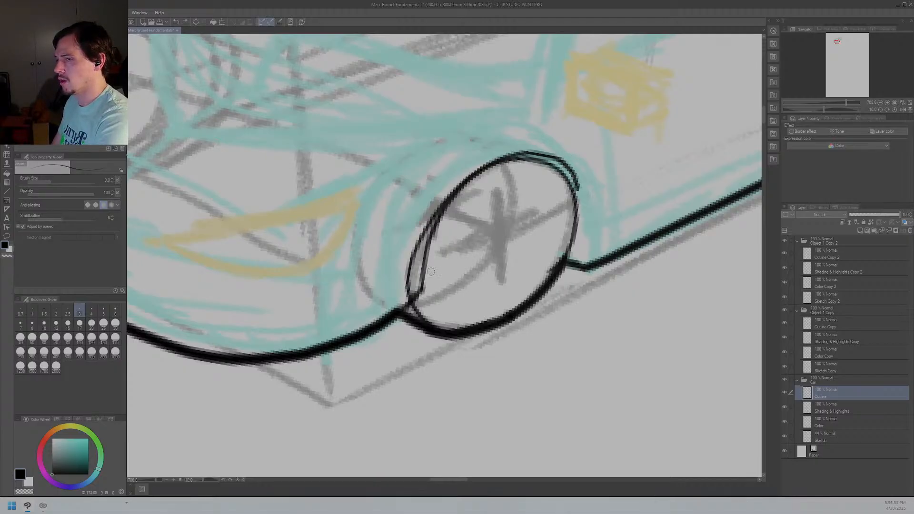
key("ctrl+z")
mouse_move(422, 289)
left_mouse_down()
mouse_move(437, 231)
mouse_move(480, 168)
mouse_move(540, 155)
mouse_move(576, 172)
mouse_move(592, 207)
mouse_move(595, 243)
mouse_move(576, 271)
left_mouse_up()
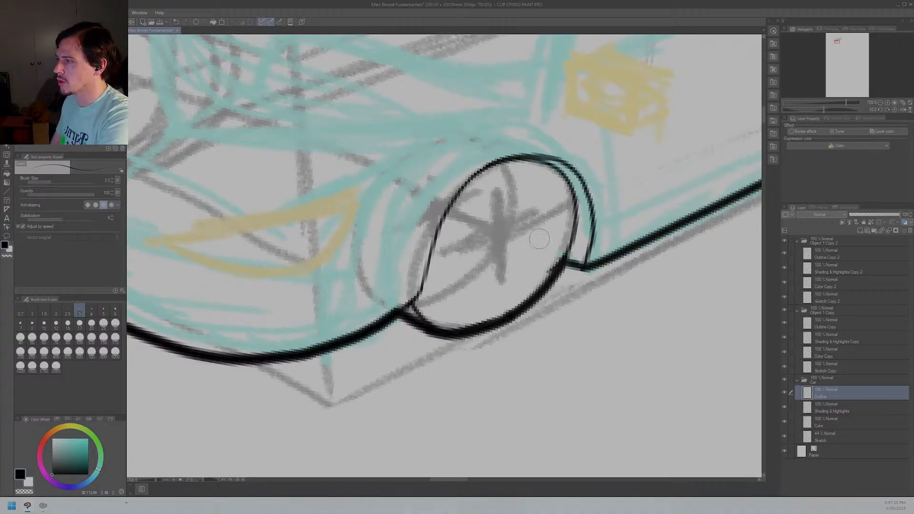
Step: Draw the short curved front edge of the door just behind the front wheel arch, down to the sill
left_click_drag(520, 251, 267, 347)
scroll(605, 303, "down", 4)
left_click_drag(280, 257, 326, 261)
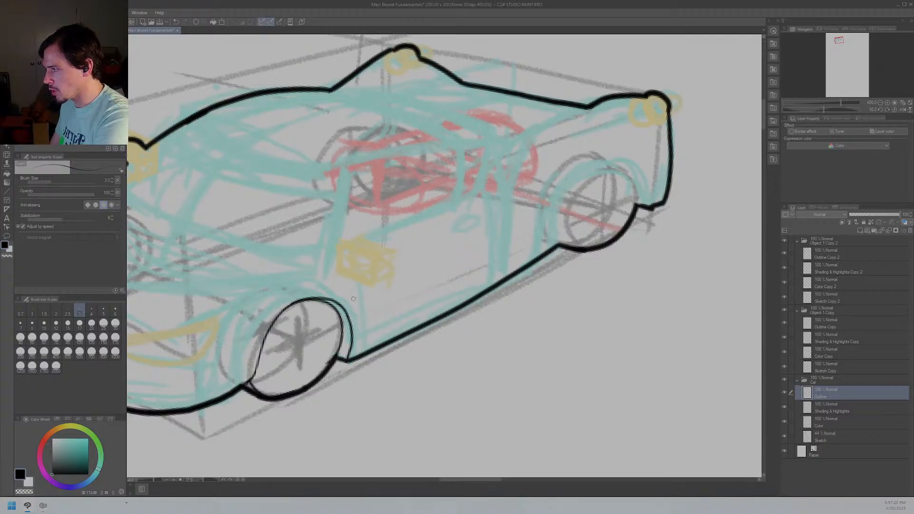
left_click_drag(349, 285, 363, 345)
key("ctrl+z")
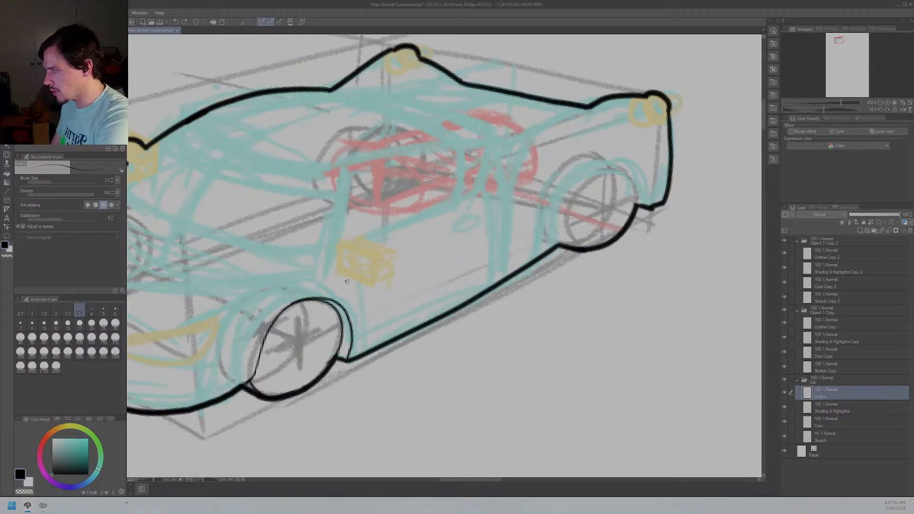
left_click_drag(362, 304, 365, 328)
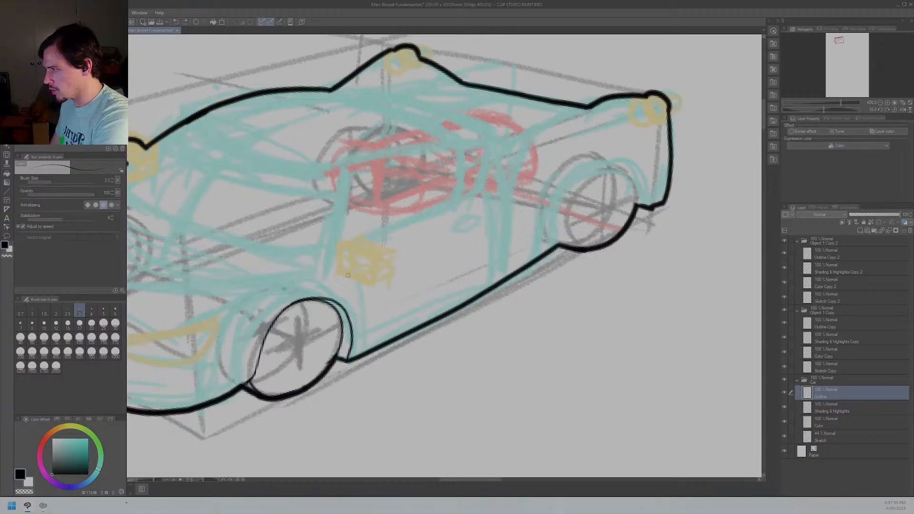
left_click_drag(348, 283, 366, 343)
key("ctrl+z")
mouse_move(343, 282)
left_mouse_down()
mouse_move(366, 322)
mouse_move(360, 354)
left_mouse_up()
key("ctrl+z")
mouse_move(341, 290)
left_mouse_down()
mouse_move(358, 303)
mouse_move(363, 355)
left_mouse_up()
key("ctrl+z")
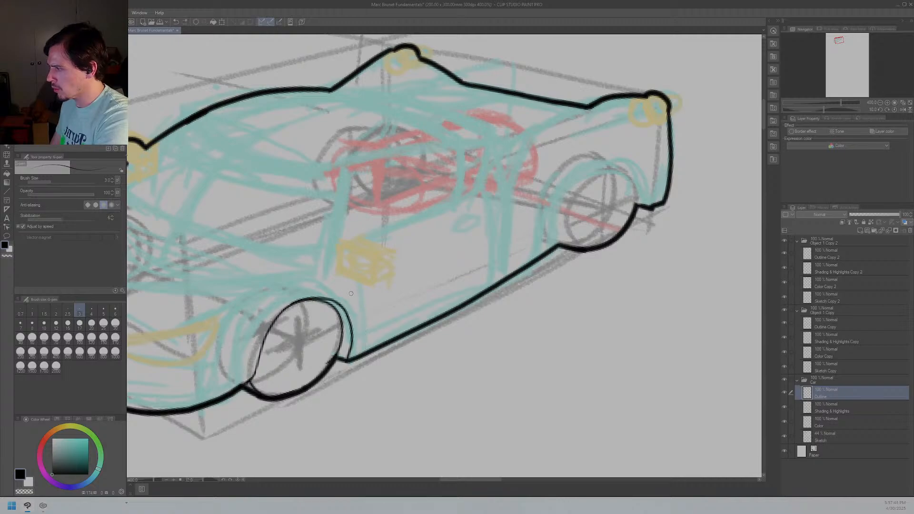
left_click_drag(351, 293, 362, 352)
key("ctrl+z")
left_click_drag(355, 301, 362, 356)
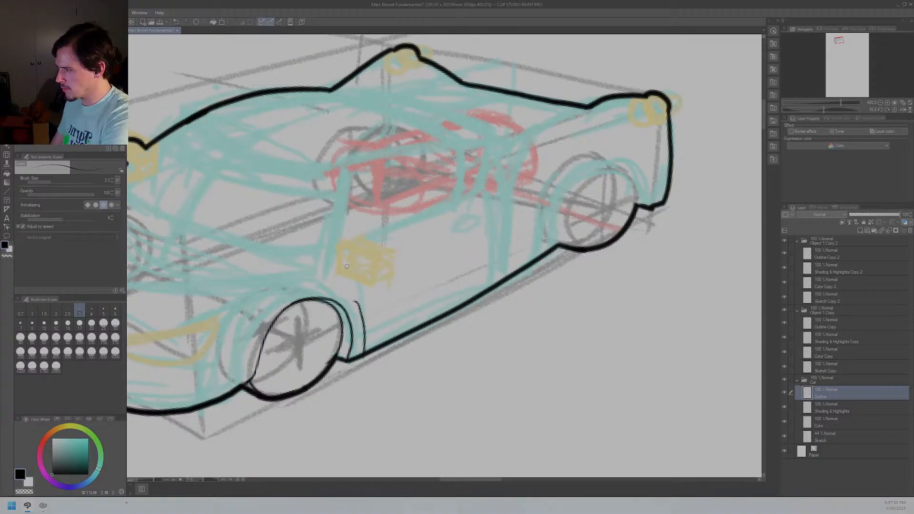
Step: Outline the near side mirror over the yellow sketch block as a rounded housing with a short mounting arm
mouse_move(348, 260)
left_mouse_down()
mouse_move(390, 265)
mouse_move(348, 261)
mouse_move(351, 251)
mouse_move(380, 270)
left_mouse_up()
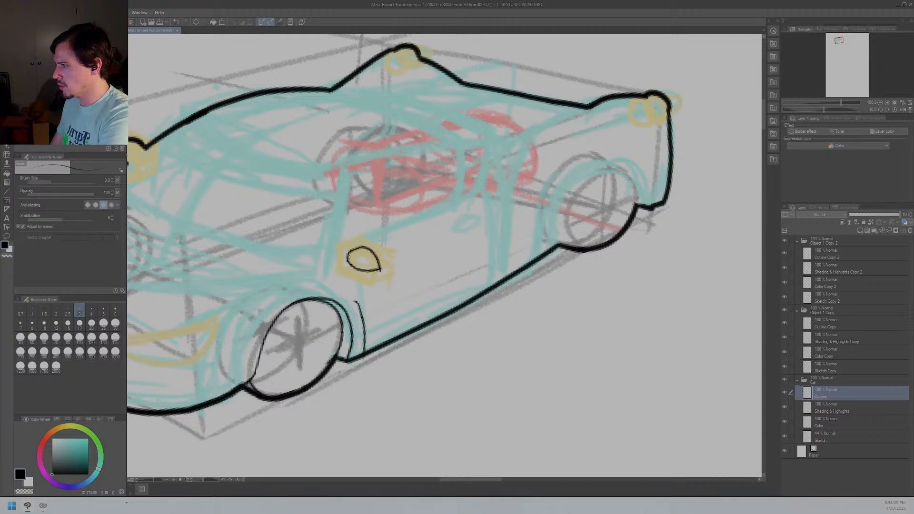
mouse_move(348, 257)
left_mouse_down()
mouse_move(337, 254)
mouse_move(341, 265)
left_mouse_up()
key("ctrl+z")
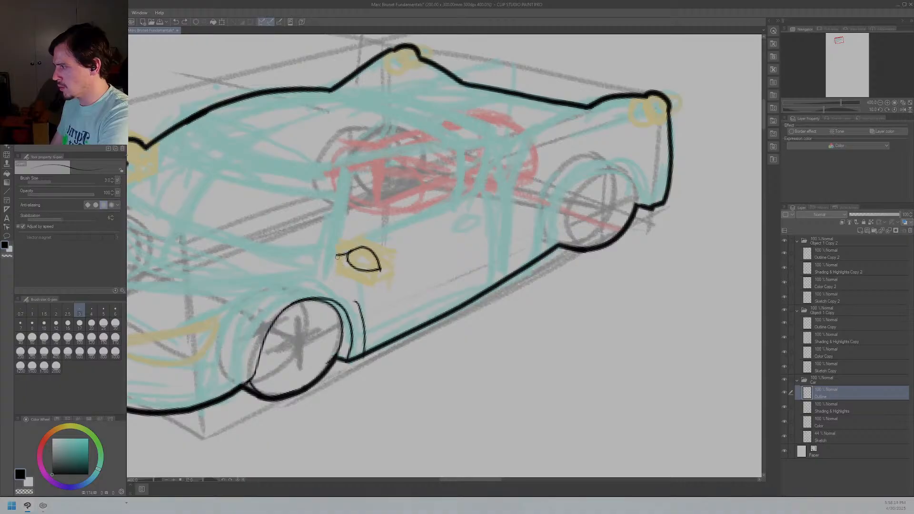
left_click_drag(333, 264, 360, 270)
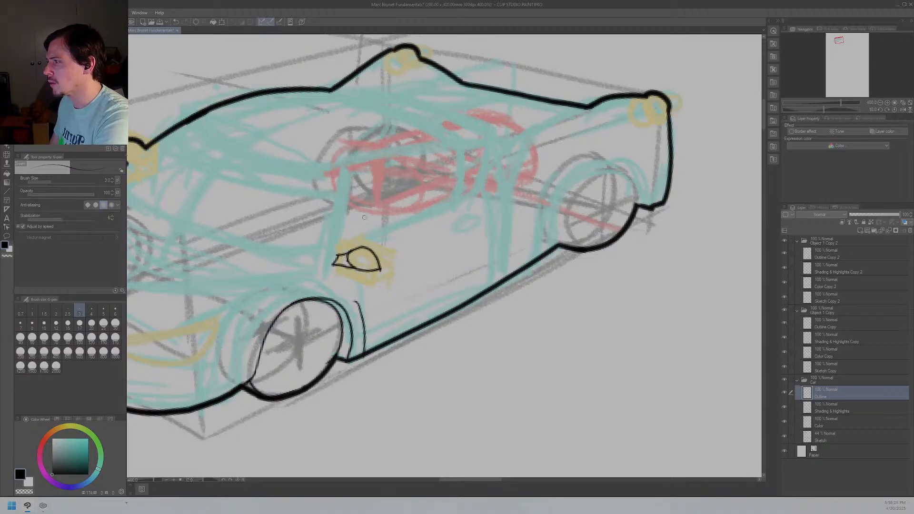
mouse_move(344, 237)
left_mouse_down()
mouse_move(362, 198)
mouse_move(409, 161)
left_mouse_up()
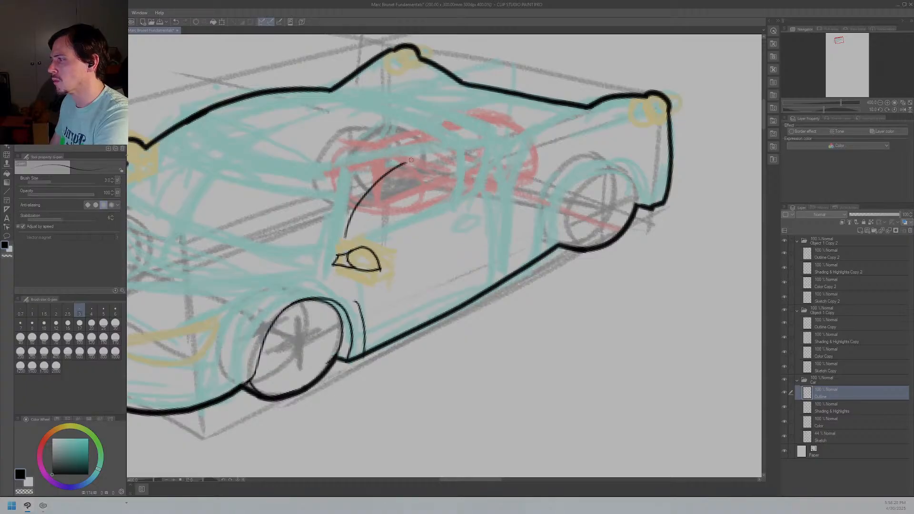
key("ctrl+z")
left_click_drag(335, 247, 381, 180)
key("ctrl+z")
left_click_drag(341, 241, 365, 191)
key("ctrl+z")
mouse_move(341, 245)
left_mouse_down()
mouse_move(355, 184)
mouse_move(476, 145)
mouse_move(485, 161)
mouse_move(476, 187)
mouse_move(453, 208)
left_mouse_up()
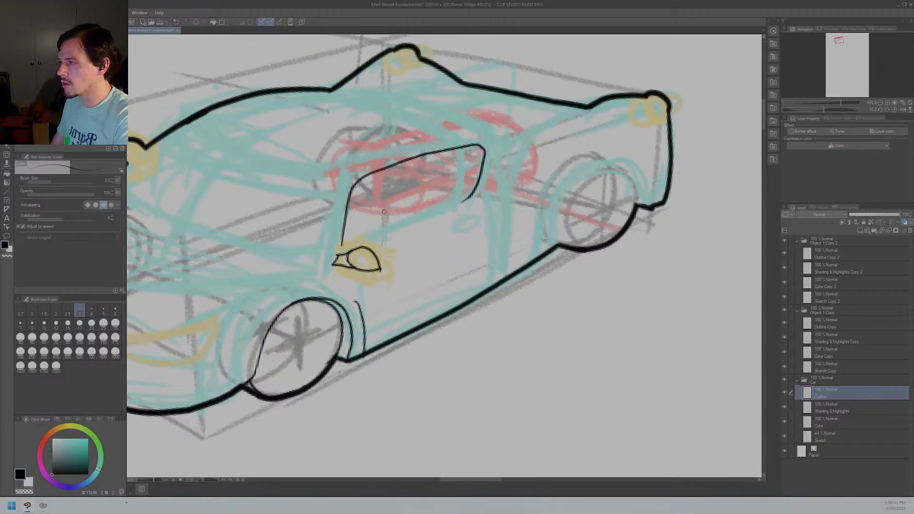
key("ctrl+z")
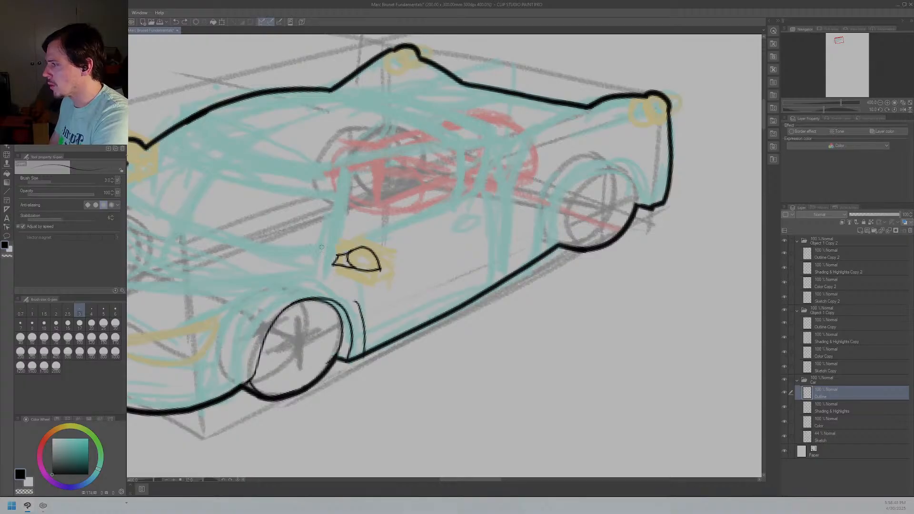
Step: Draw the thin body line across the base of the far side mirror, joining the windshield contour to the hood contour
scroll(228, 248, "left", 5)
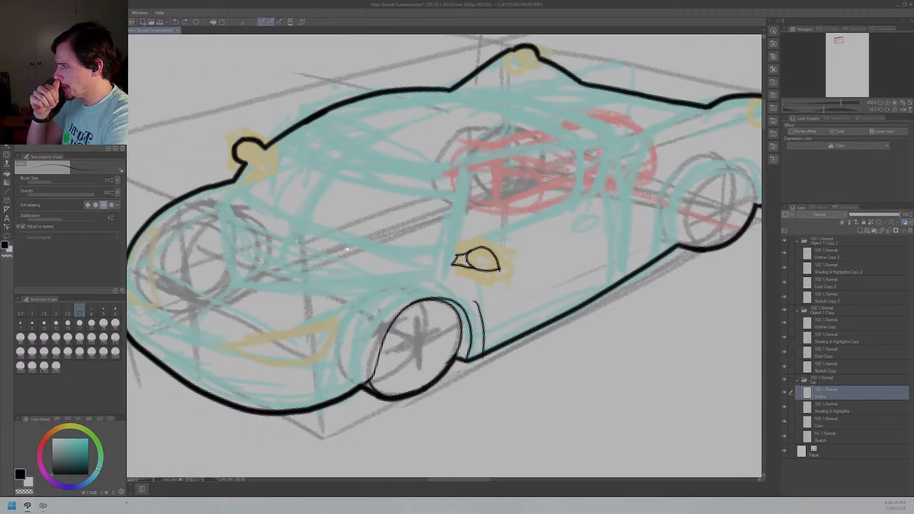
left_click_drag(267, 149, 241, 176)
key("ctrl+z")
key("ctrl+z")
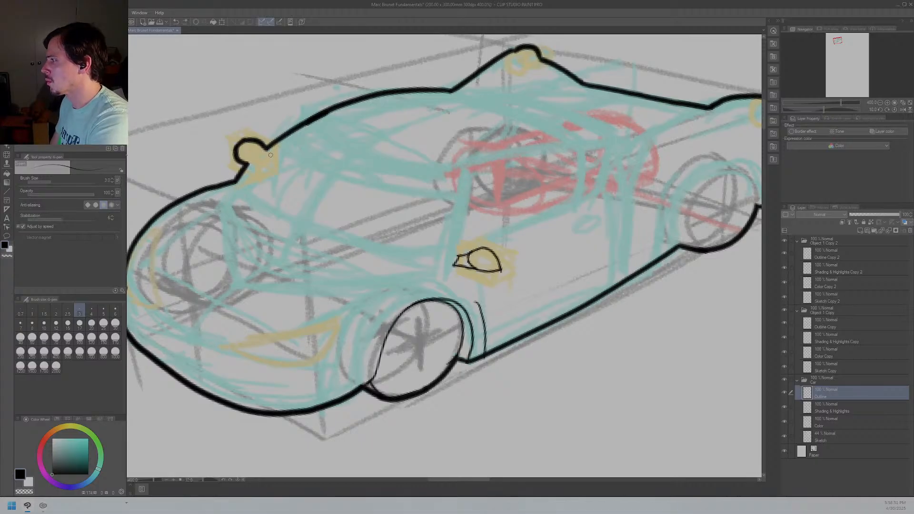
left_click_drag(279, 141, 240, 180)
key("ctrl+z")
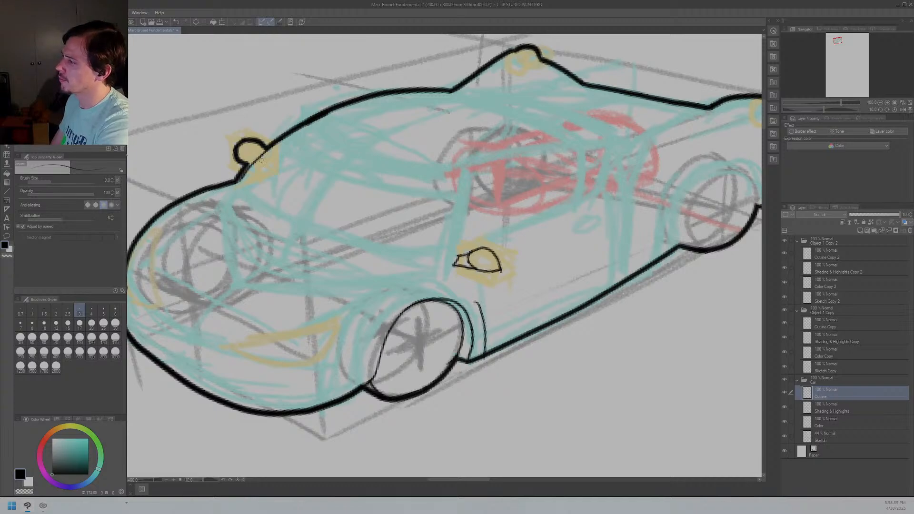
key("ctrl+z")
left_click_drag(268, 148, 239, 184)
key("ctrl+z")
left_click_drag(261, 149, 240, 183)
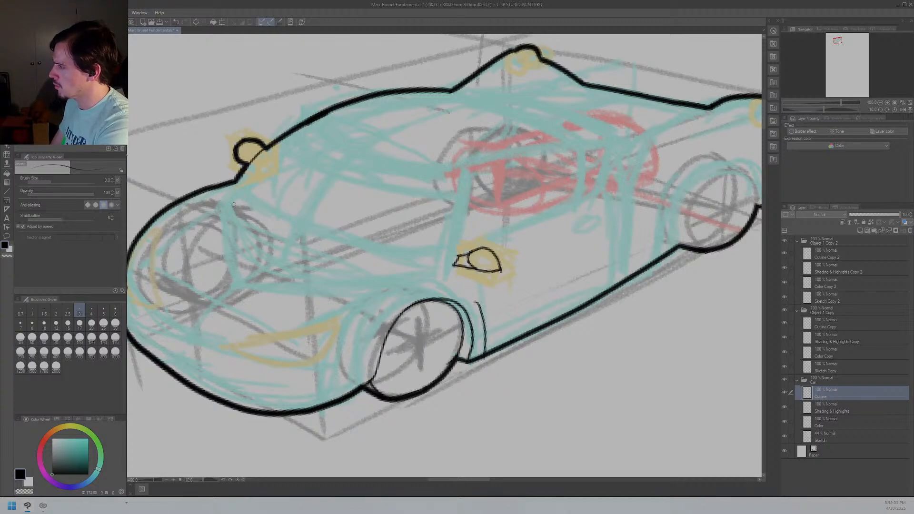
key("ctrl+z")
left_click_drag(269, 148, 241, 177)
key("ctrl+z")
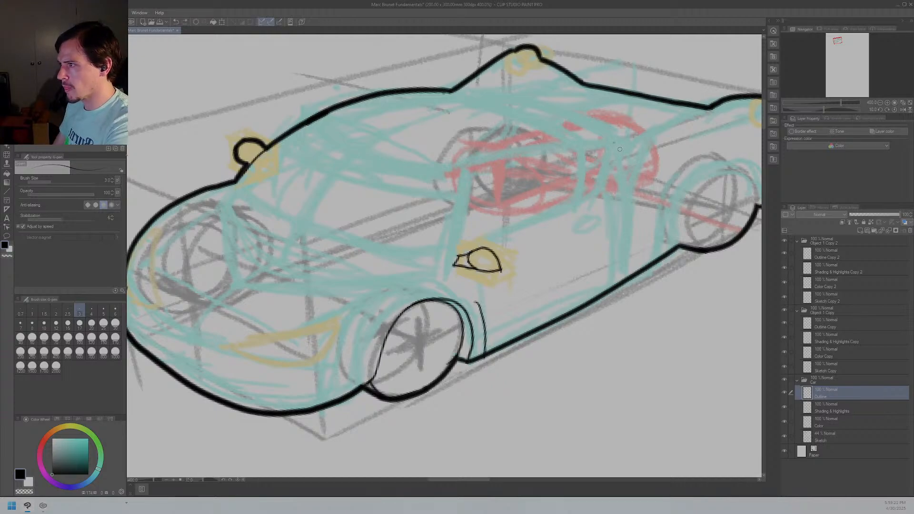
Step: Draw the curved outer line at the rear of the door from the roof down to the sill
left_click_drag(621, 144, 629, 194)
key("ctrl+z")
mouse_move(620, 145)
left_mouse_down()
mouse_move(633, 213)
mouse_move(625, 282)
left_mouse_up()
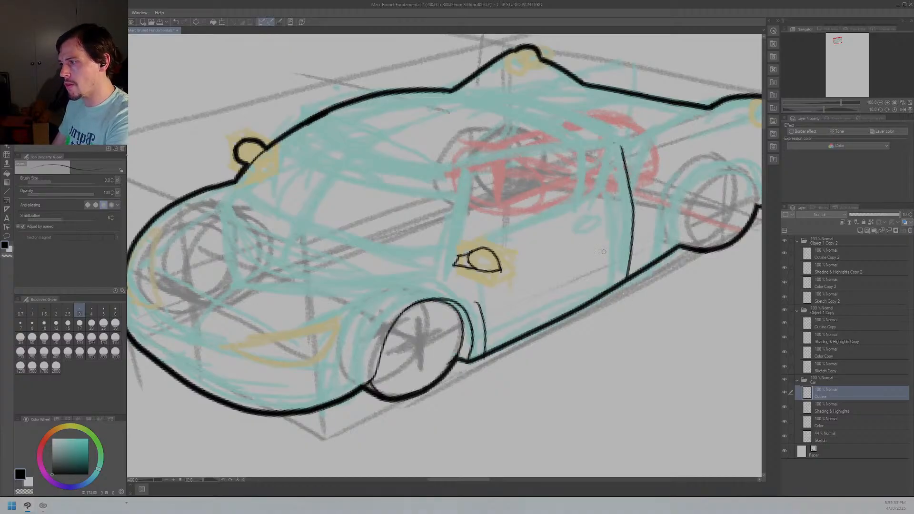
Step: Draw the door's lower edge parallel to the sill, from its rear edge to the line behind the front wheel
left_click_drag(488, 339, 626, 269)
key("ctrl+z")
left_click_drag(616, 267, 543, 304)
key("ctrl+z")
left_click_drag(617, 271, 486, 342)
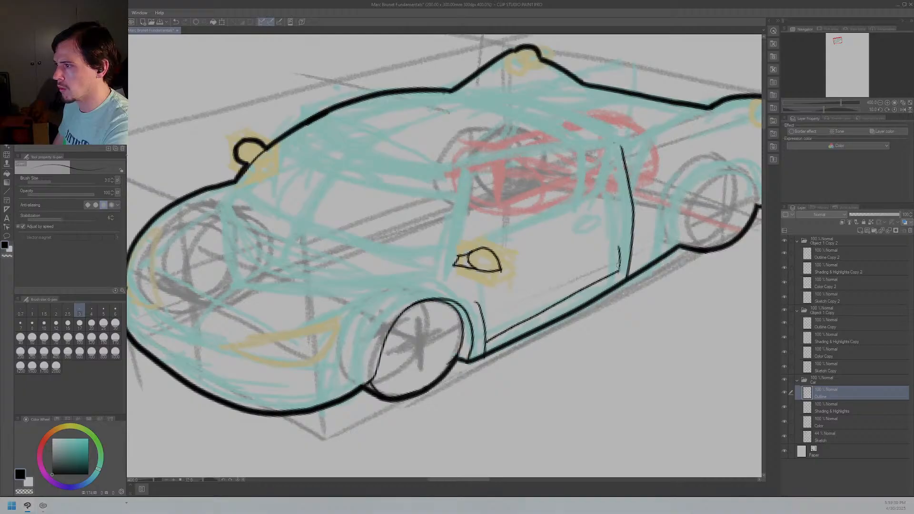
Step: Draw the door's rear edge up from its lower corner, angling it at window height to a point at the roof
mouse_move(619, 271)
left_mouse_down()
mouse_move(604, 192)
mouse_move(615, 144)
mouse_move(621, 152)
left_mouse_up()
key("ctrl+z")
mouse_move(605, 192)
left_mouse_down()
mouse_move(617, 141)
mouse_move(622, 175)
left_mouse_up()
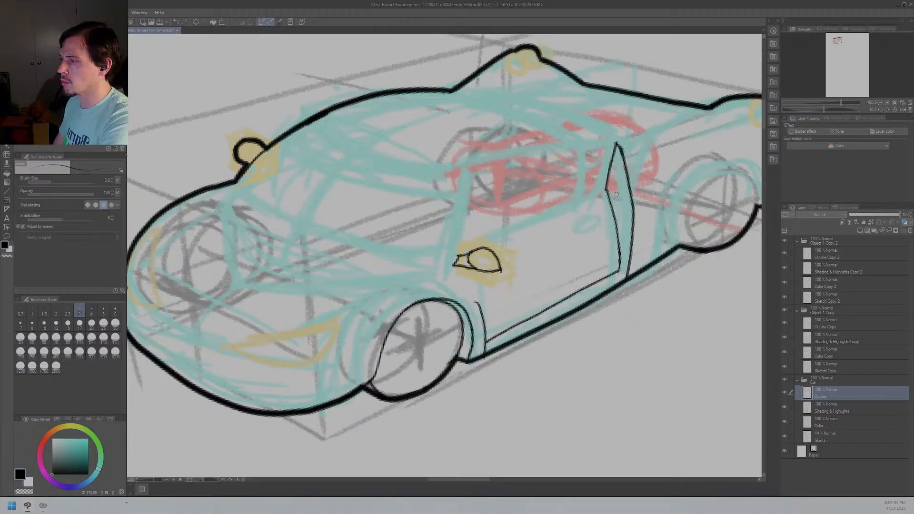
left_click_drag(617, 141, 623, 186)
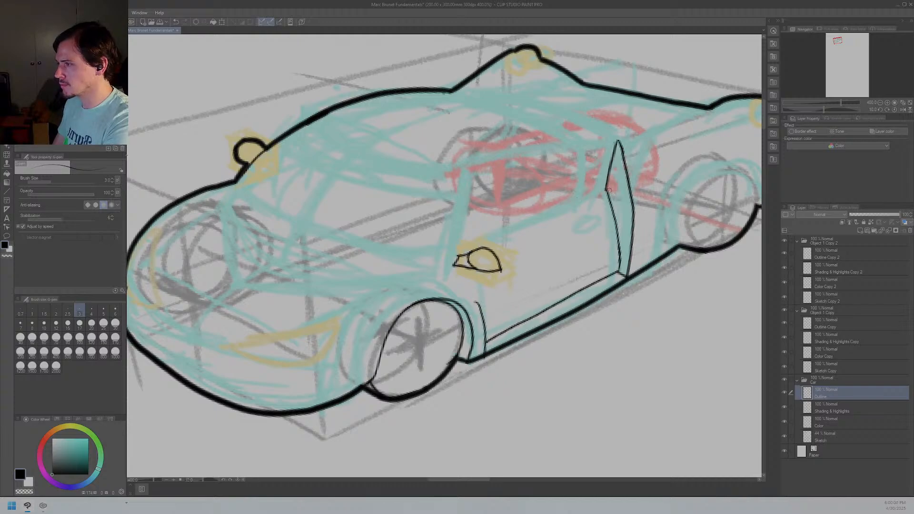
Step: Draw the lower side-window line from the bend in the door's rear edge forward to the near side mirror
left_click_drag(607, 190, 454, 262)
key("ctrl+z")
left_click_drag(606, 190, 459, 247)
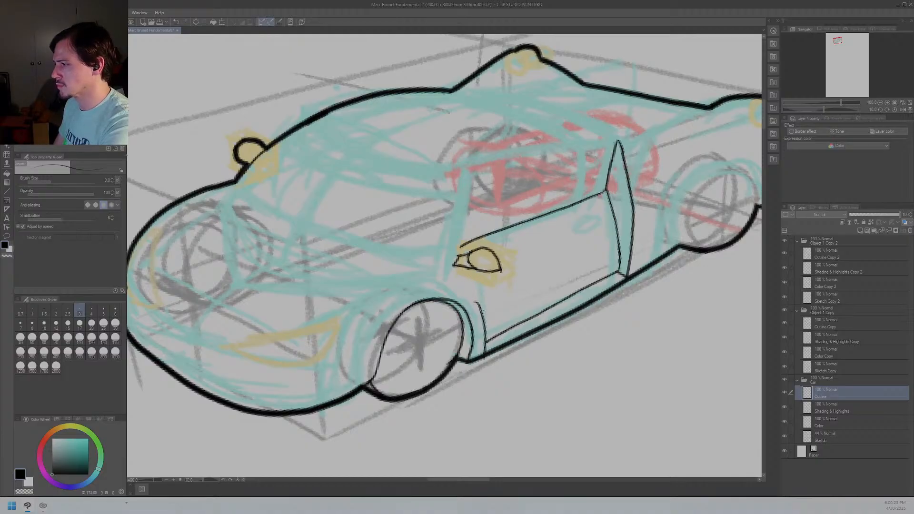
Step: Extend the door's front edge up past the near mirror, then outline the side window's front and upper edges to the door's rear peak
left_click_drag(483, 318, 460, 244)
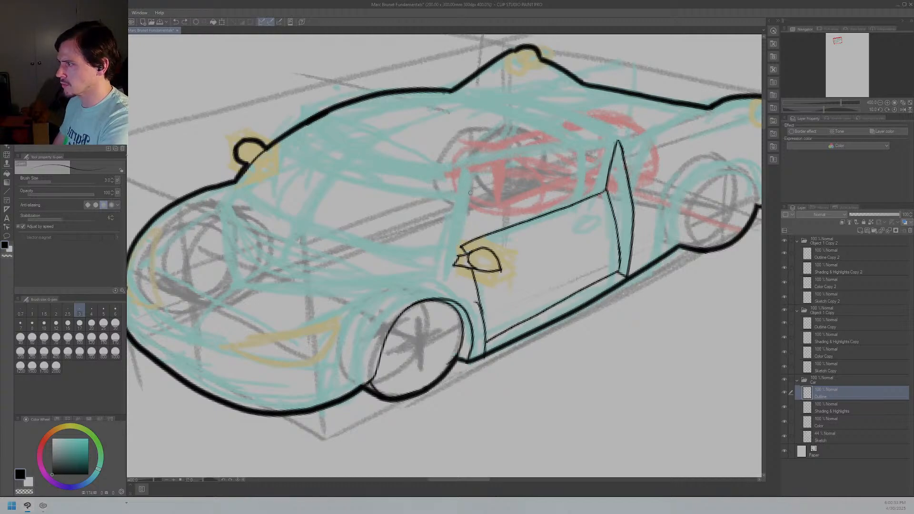
left_click_drag(462, 244, 475, 206)
key("ctrl+z")
mouse_move(462, 246)
left_mouse_down()
mouse_move(481, 180)
mouse_move(583, 152)
left_mouse_up()
key("ctrl+z")
left_click_drag(481, 182, 617, 146)
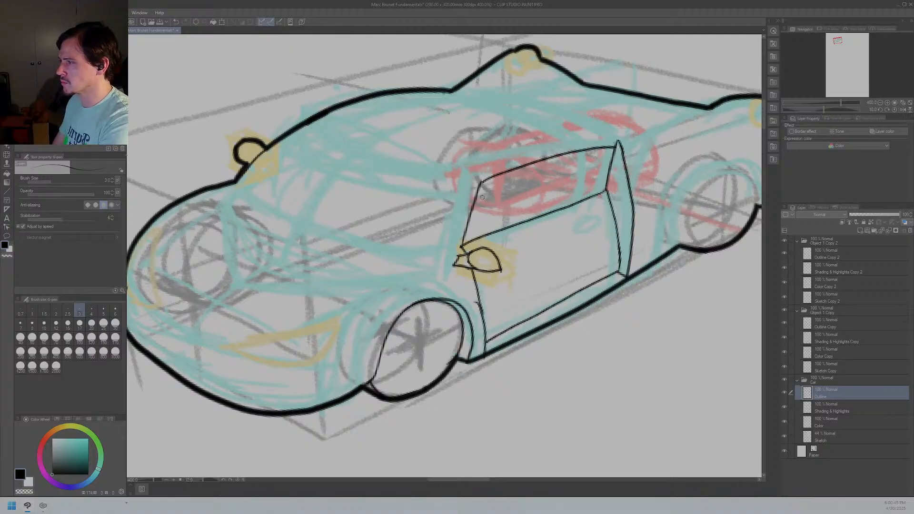
Step: Draw the windshield's curved upper edge from the side window's upper front corner across to the far roof silhouette
mouse_move(471, 188)
left_mouse_down()
mouse_move(438, 195)
mouse_move(367, 180)
mouse_move(299, 146)
mouse_move(298, 128)
left_mouse_up()
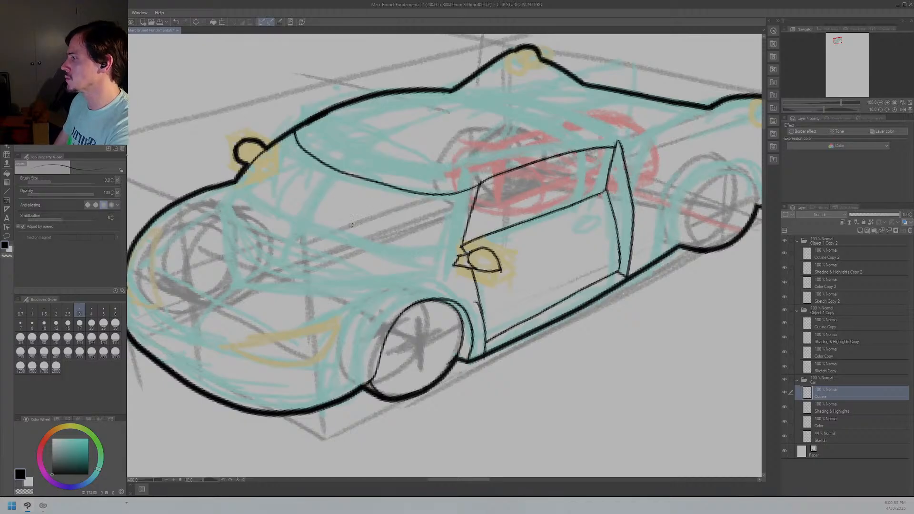
key("ctrl+z")
mouse_move(481, 183)
left_mouse_down()
mouse_move(451, 192)
mouse_move(371, 189)
mouse_move(316, 163)
mouse_move(299, 138)
mouse_move(306, 121)
left_mouse_up()
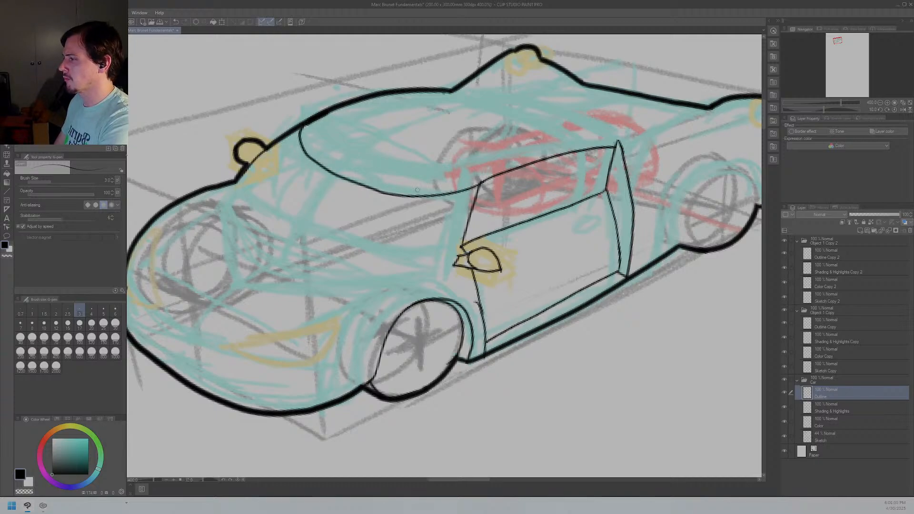
key("ctrl+z")
mouse_move(484, 180)
left_mouse_down()
mouse_move(381, 189)
mouse_move(332, 172)
mouse_move(294, 130)
left_mouse_up()
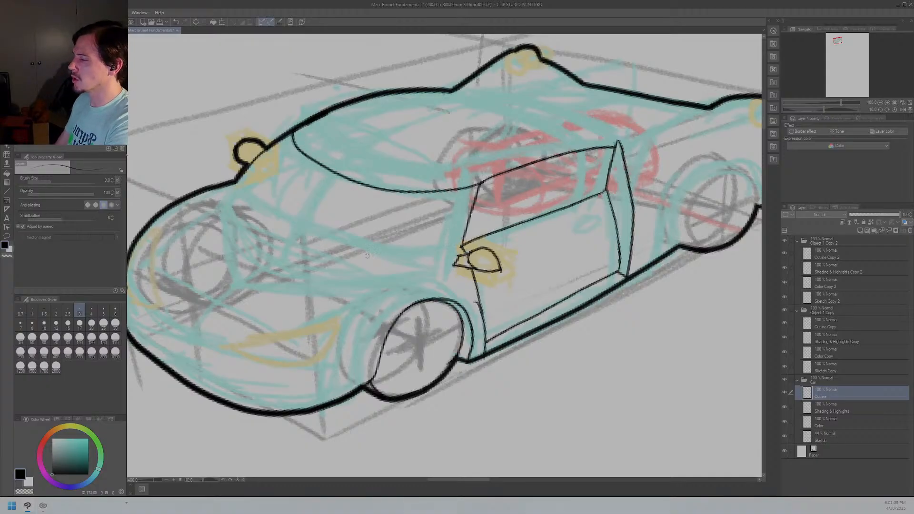
key("ctrl+z")
mouse_move(480, 183)
left_mouse_down()
mouse_move(428, 190)
mouse_move(360, 179)
mouse_move(309, 158)
mouse_move(302, 122)
left_mouse_up()
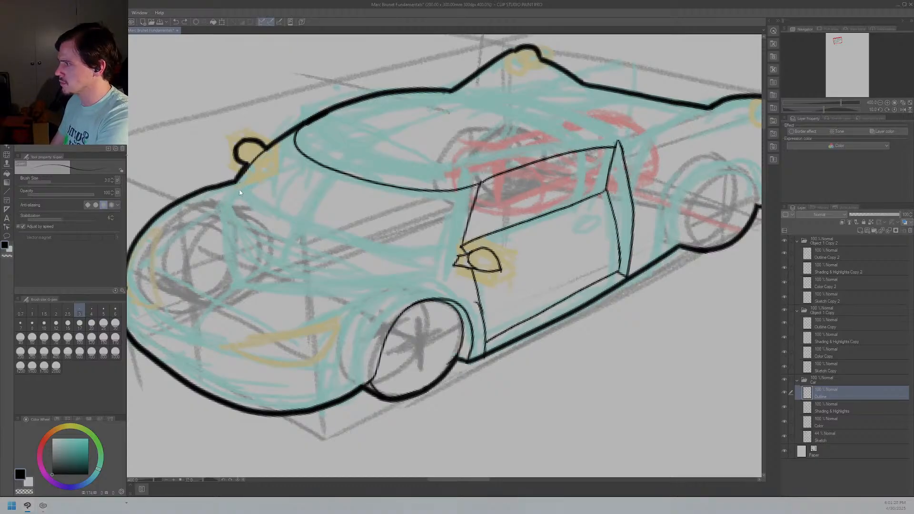
mouse_move(239, 180)
left_mouse_down()
mouse_move(272, 219)
mouse_move(344, 253)
mouse_move(401, 269)
mouse_move(455, 269)
left_mouse_up()
key("ctrl+z")
key("ctrl+z")
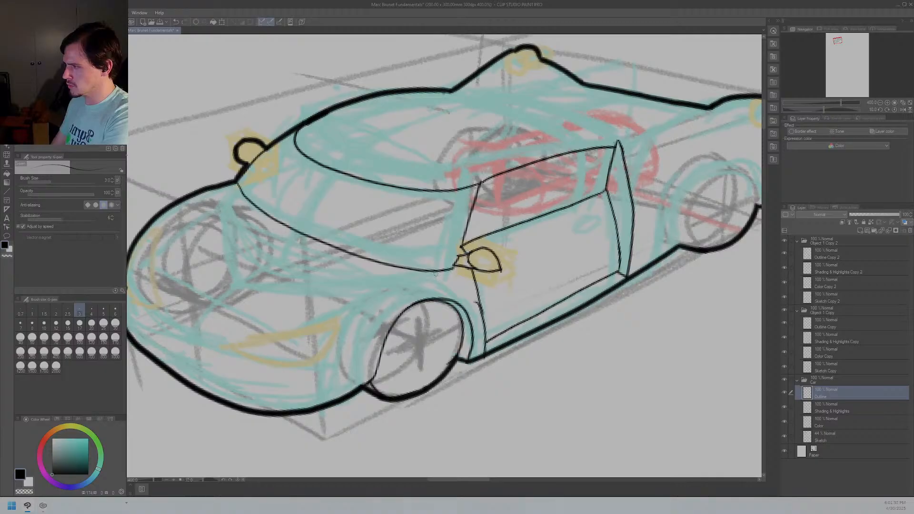
key("ctrl+z")
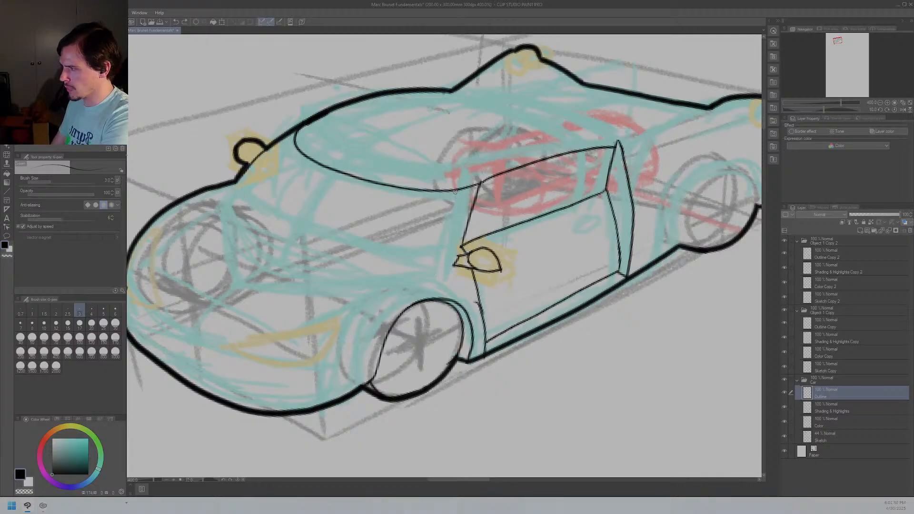
Step: Draw the windshield's near side edge, curving from the roofline down and forward to a point ahead of the near mirror
mouse_move(448, 192)
left_mouse_down()
mouse_move(441, 231)
mouse_move(403, 273)
left_mouse_up()
key("ctrl+z")
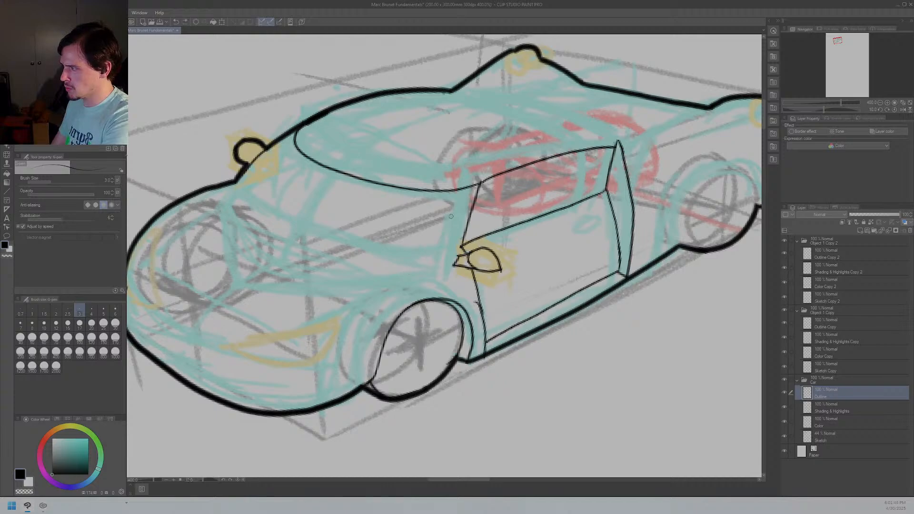
left_click_drag(461, 189, 412, 257)
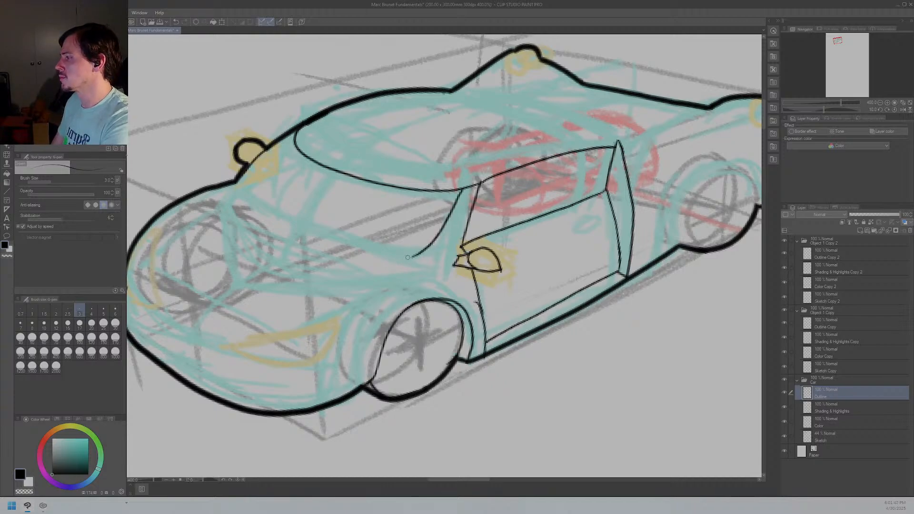
Step: Draw the windshield's lower edge as a curve from the base of the far mirror to the lower end of its near side edge
mouse_move(238, 182)
left_mouse_down()
mouse_move(253, 229)
mouse_move(270, 246)
mouse_move(323, 258)
mouse_move(414, 255)
left_mouse_up()
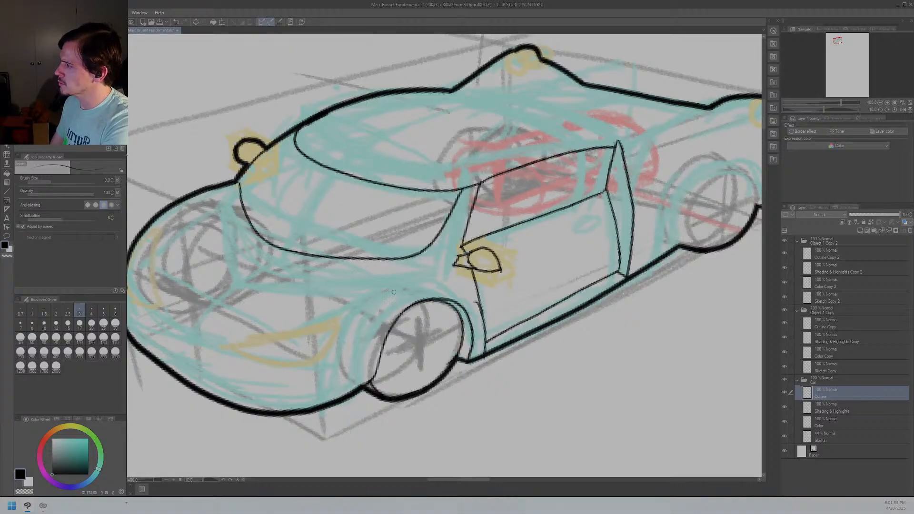
key("ctrl+z")
mouse_move(237, 184)
left_mouse_down()
mouse_move(316, 237)
mouse_move(418, 260)
left_mouse_up()
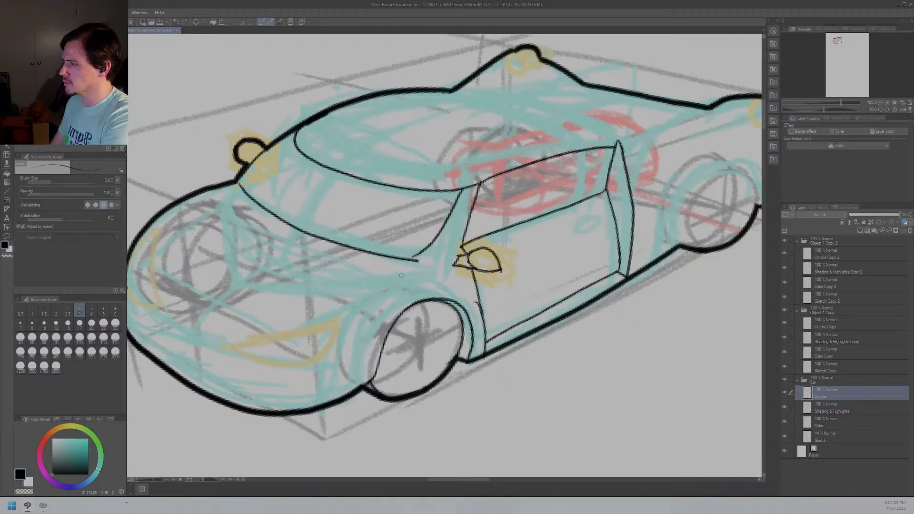
key("ctrl+z")
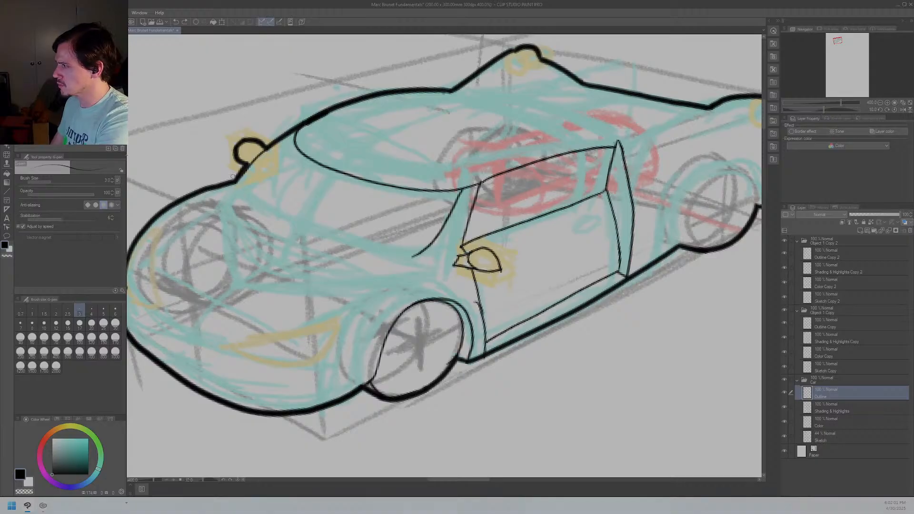
mouse_move(237, 184)
left_mouse_down()
mouse_move(302, 229)
mouse_move(416, 257)
left_mouse_up()
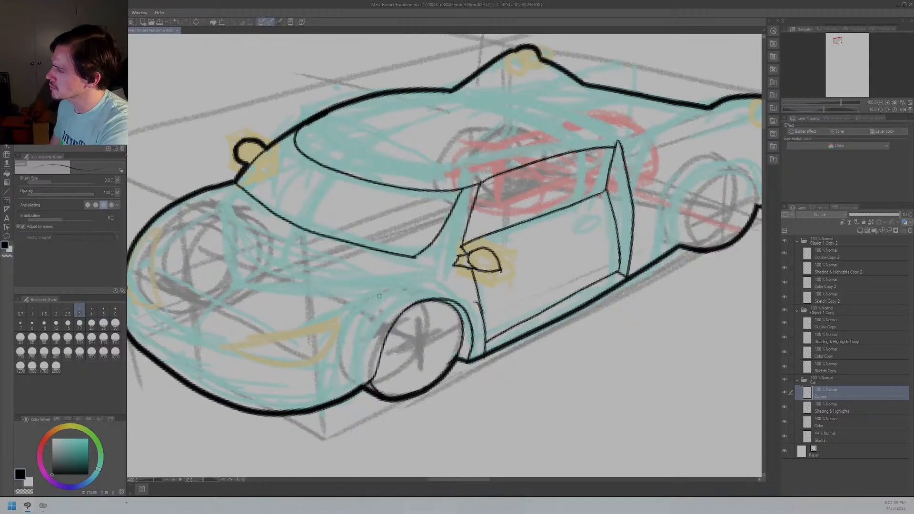
key("ctrl+z")
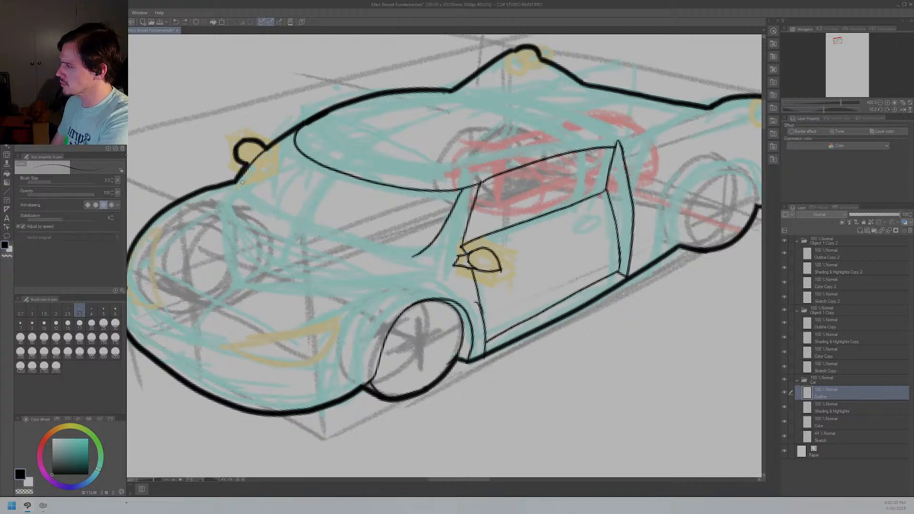
left_click_drag(241, 176, 285, 212)
key("ctrl+z")
mouse_move(240, 177)
left_mouse_down()
mouse_move(256, 202)
mouse_move(314, 233)
mouse_move(414, 255)
left_mouse_up()
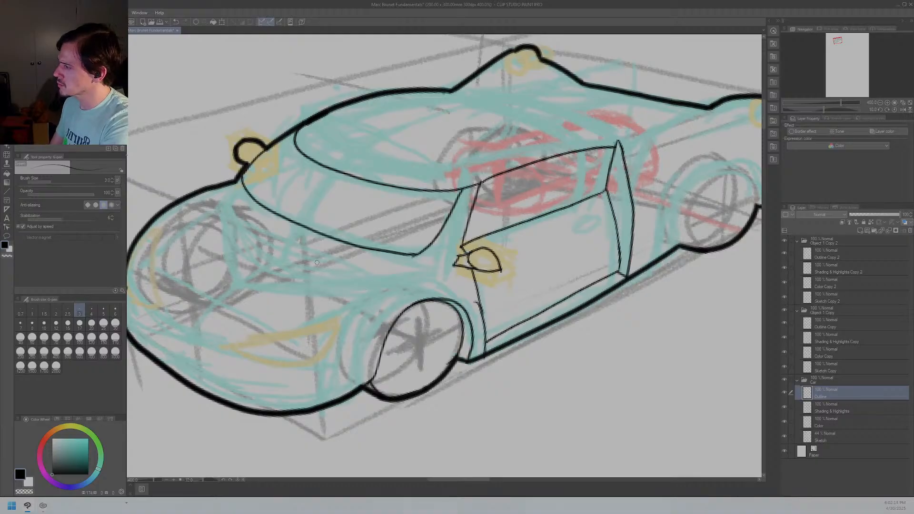
Step: Draw the far part of the hood's rear edge from the far mirror's base, diagonally down just outside the windshield to a corner
left_click_drag(316, 261, 413, 228)
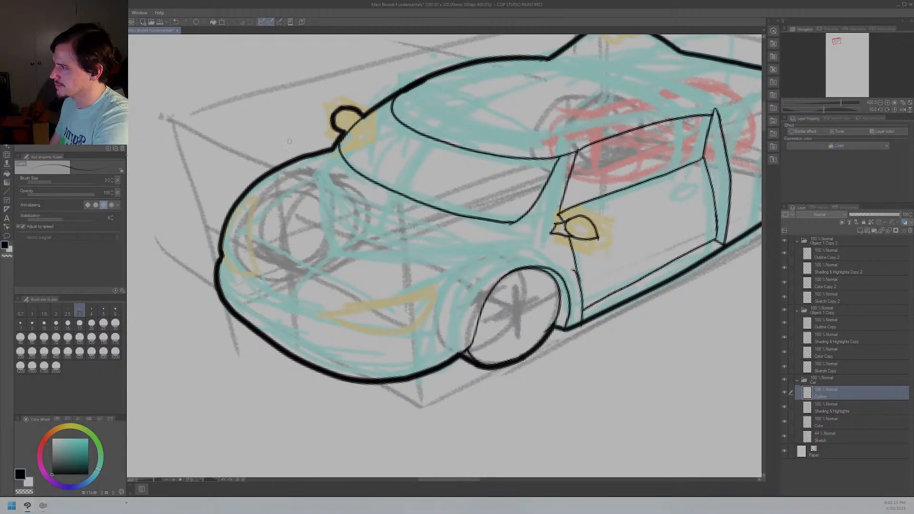
mouse_move(327, 154)
left_mouse_down()
mouse_move(357, 190)
mouse_move(425, 225)
left_mouse_up()
key("ctrl+z")
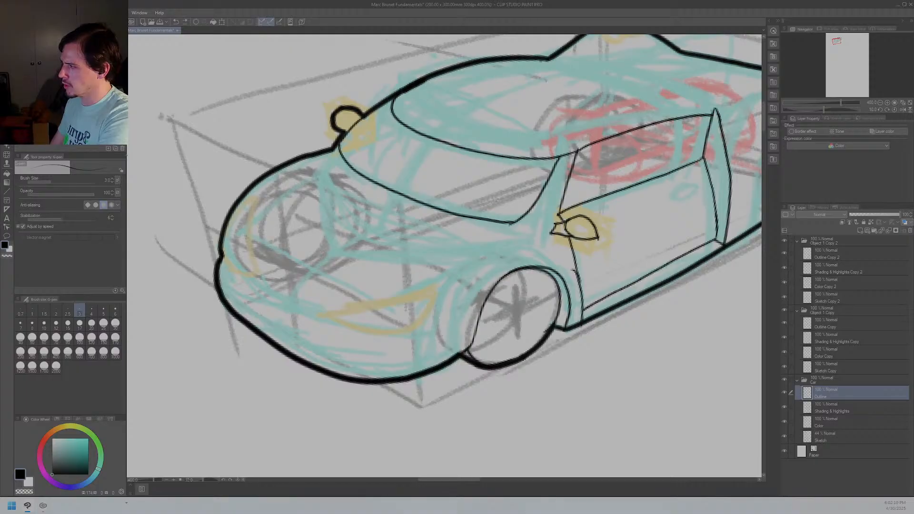
left_click_drag(328, 150, 387, 204)
key("ctrl+z")
mouse_move(332, 151)
left_mouse_down()
mouse_move(342, 173)
mouse_move(390, 206)
mouse_move(516, 237)
left_mouse_up()
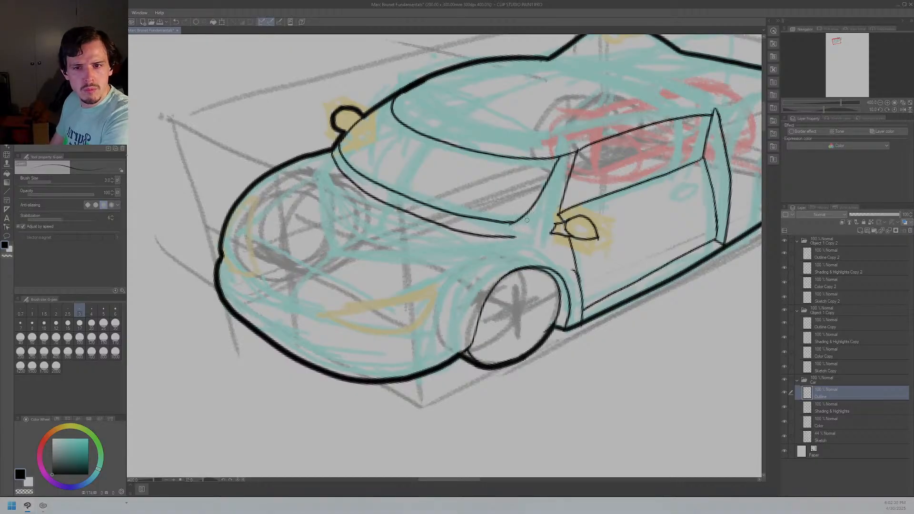
key("ctrl+z")
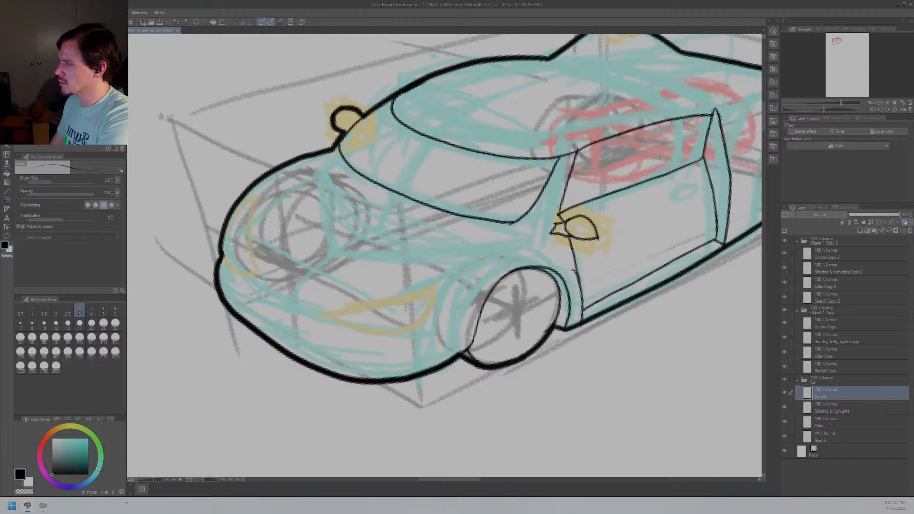
mouse_move(336, 156)
left_mouse_down()
mouse_move(377, 205)
mouse_move(409, 219)
mouse_move(472, 230)
mouse_move(526, 214)
left_mouse_up()
key("ctrl+z")
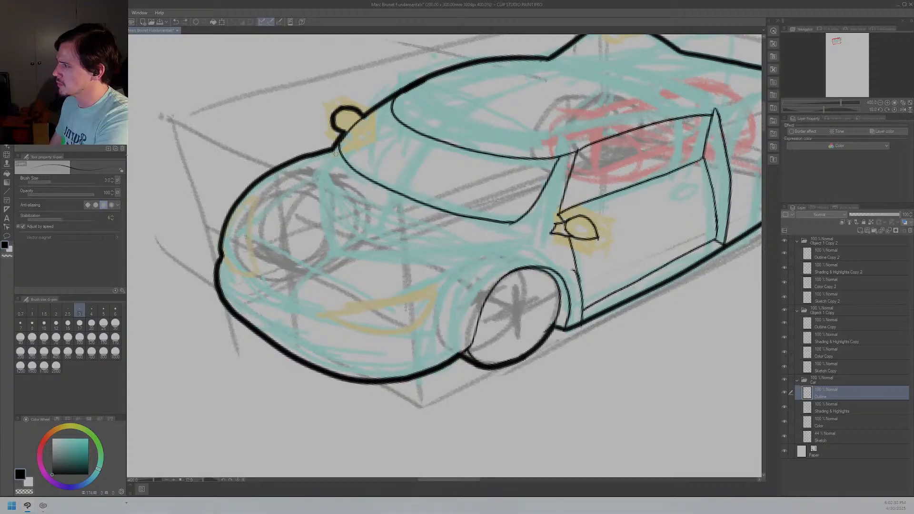
left_click_drag(338, 145, 354, 178)
key("ctrl+z")
mouse_move(336, 148)
left_mouse_down()
mouse_move(355, 191)
mouse_move(374, 209)
mouse_move(339, 155)
mouse_move(378, 206)
mouse_move(489, 229)
left_mouse_up()
key("ctrl+z")
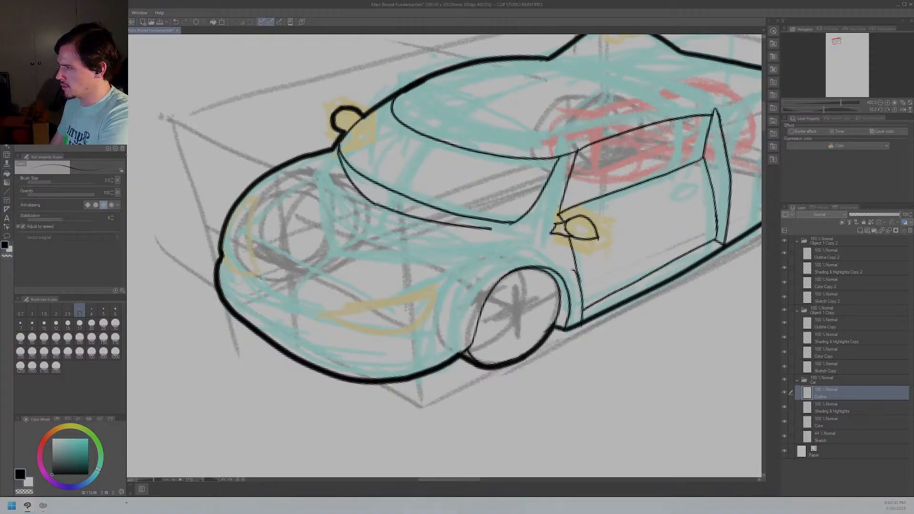
key("ctrl+z")
mouse_move(336, 148)
left_mouse_down()
mouse_move(388, 213)
mouse_move(516, 231)
left_mouse_up()
key("ctrl+z")
Step: Draw the hood's rear edge onward from that corner along the windshield's base until it meets the windshield near its near lower corner
left_click_drag(383, 207, 471, 218)
key("ctrl+z")
left_click_drag(383, 206, 485, 222)
key("ctrl+z")
left_click_drag(382, 206, 486, 231)
key("ctrl+z")
left_click_drag(385, 206, 501, 223)
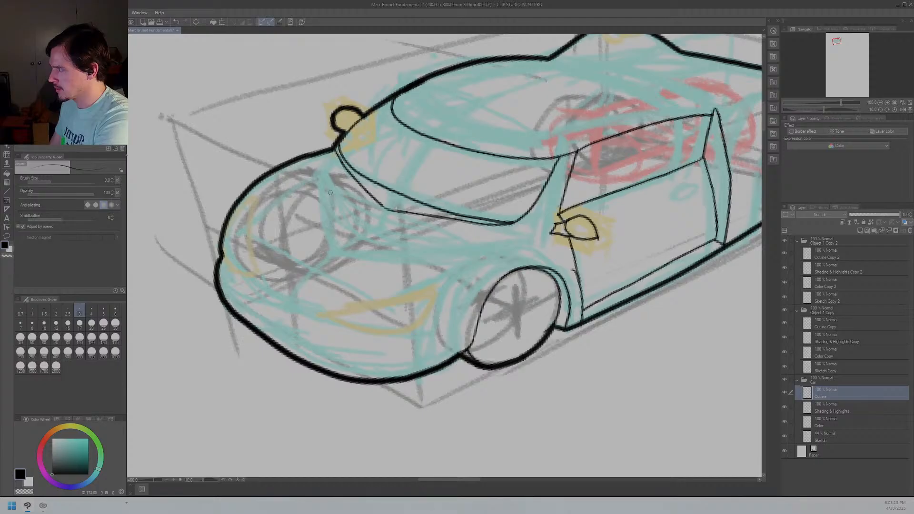
Step: Draw a narrow leaf-shaped detail on the far side of the hood, pointed at both ends, following the cyan sketch line
left_click_drag(330, 192, 336, 236)
key("ctrl+z")
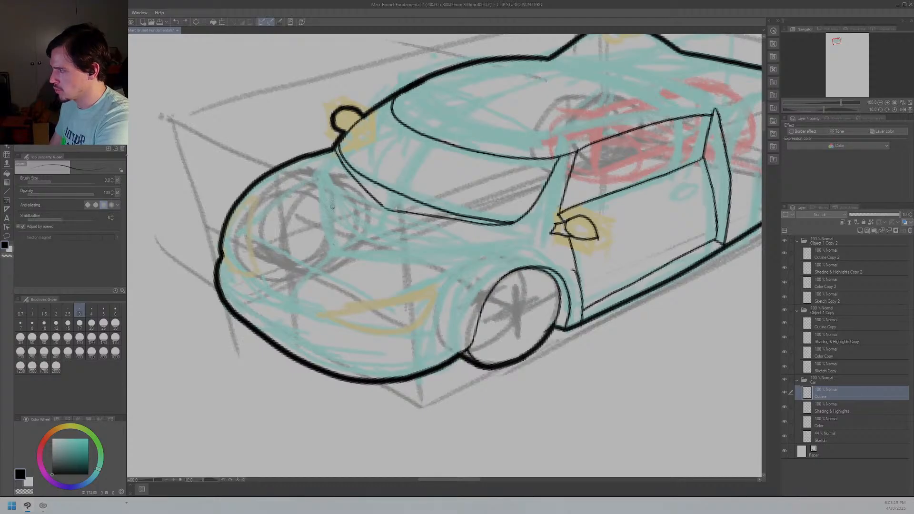
left_click_drag(330, 192, 339, 235)
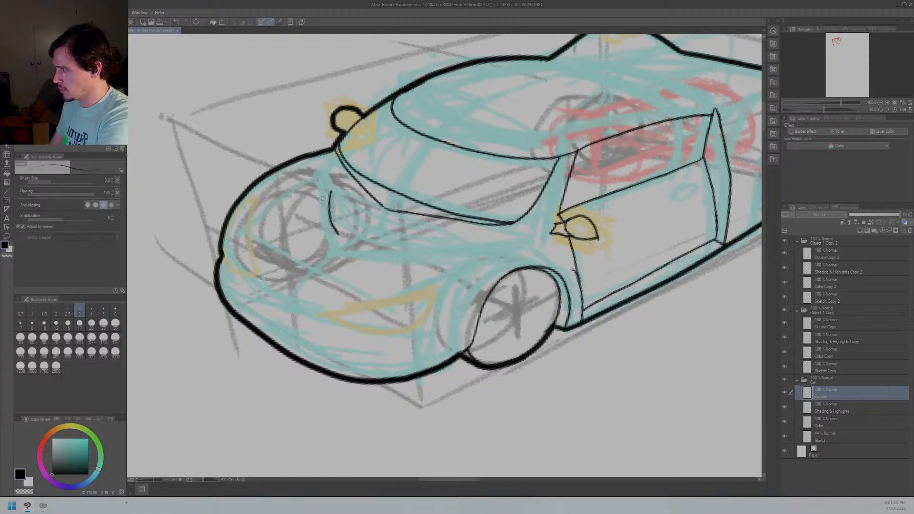
mouse_move(330, 191)
left_mouse_down()
mouse_move(315, 225)
mouse_move(323, 247)
left_mouse_up()
key("ctrl+z")
key("ctrl+z")
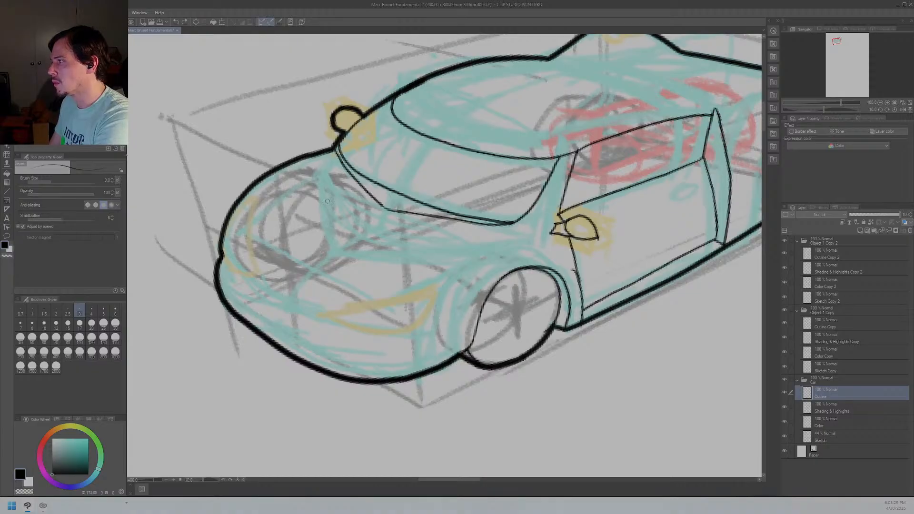
left_click_drag(318, 191, 327, 259)
mouse_move(316, 208)
left_mouse_down()
mouse_move(313, 227)
mouse_move(336, 262)
mouse_move(406, 265)
left_mouse_up()
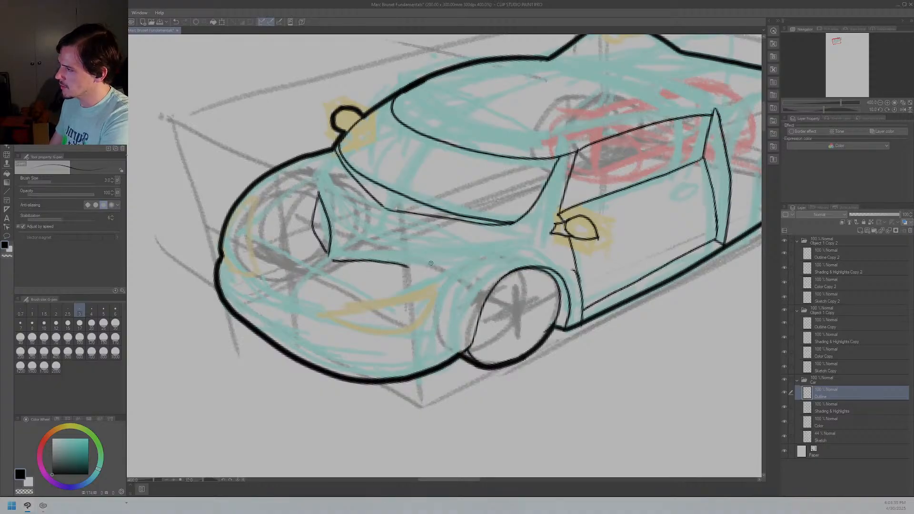
Step: Draw a matching narrow pointed detail on the near side of the hood, running from the first shape's lower tip toward the front wheel arch
key("ctrl+z")
left_click(426, 262)
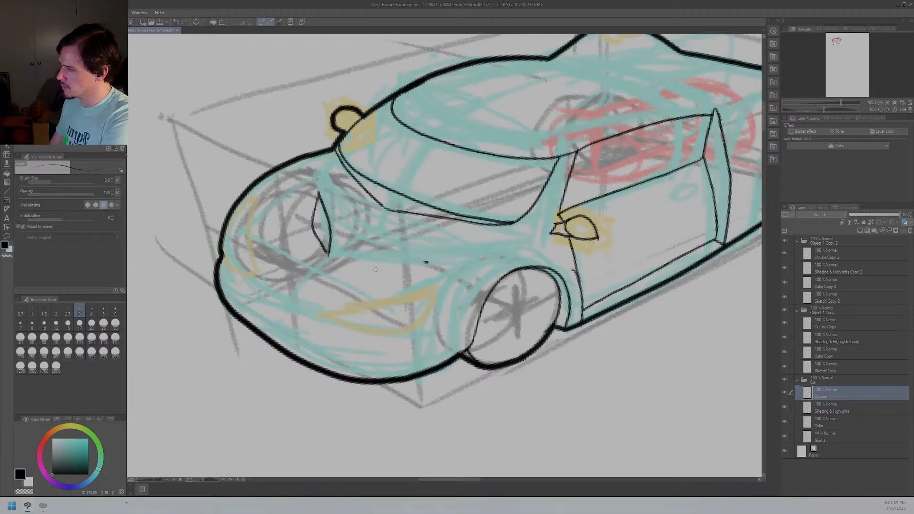
left_click_drag(333, 259, 431, 263)
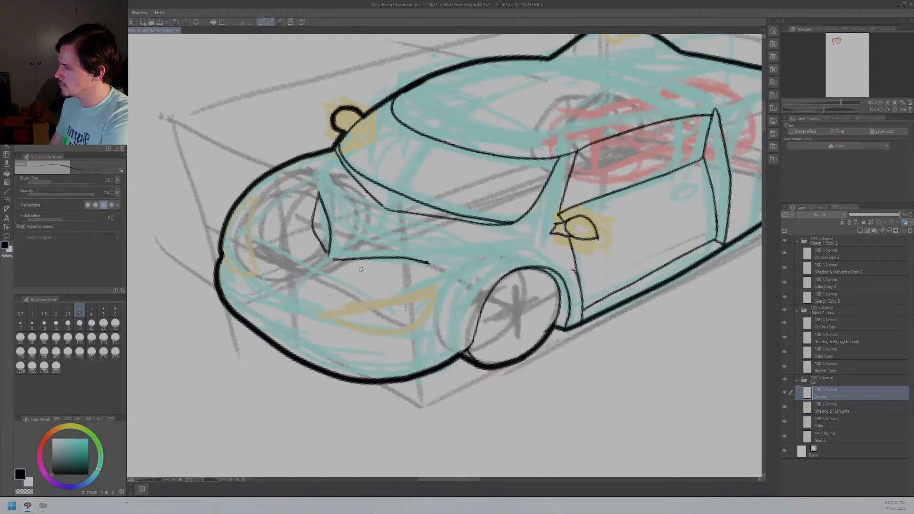
mouse_move(335, 260)
left_mouse_down()
mouse_move(395, 275)
mouse_move(429, 263)
left_mouse_up()
key("ctrl+z")
mouse_move(336, 260)
left_mouse_down()
mouse_move(391, 270)
mouse_move(430, 262)
left_mouse_up()
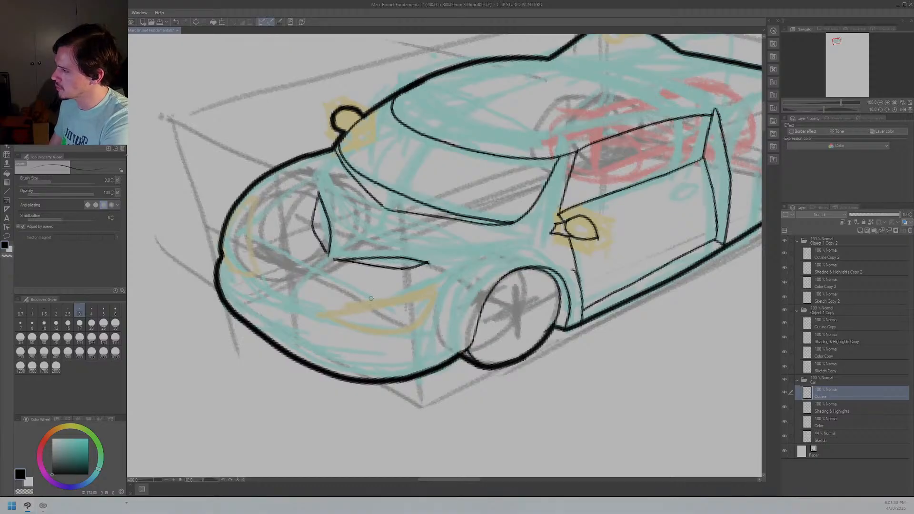
key("ctrl+z")
mouse_move(335, 259)
left_mouse_down()
mouse_move(377, 273)
mouse_move(426, 262)
left_mouse_up()
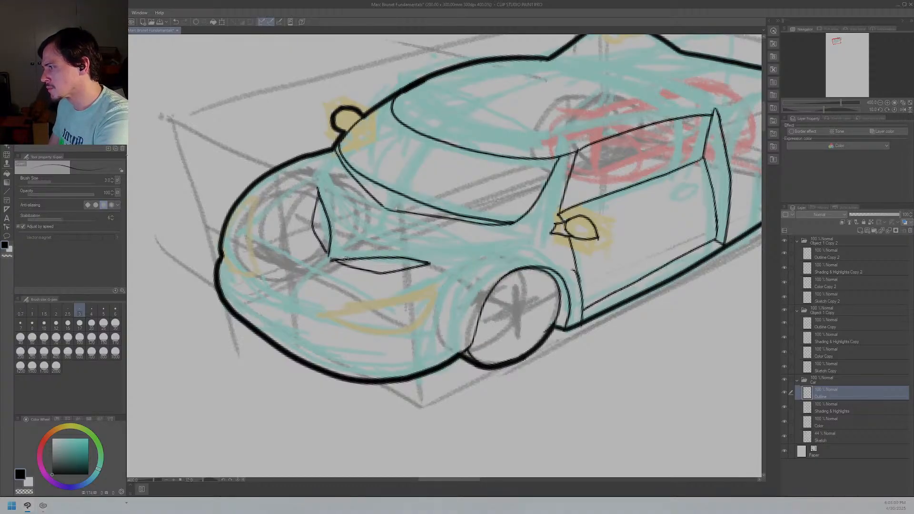
left_click_drag(426, 264, 445, 265)
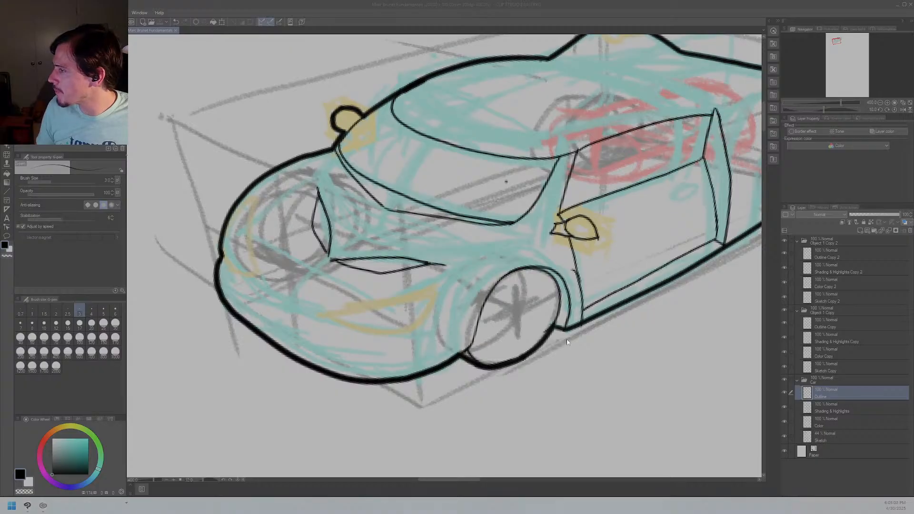
left_click(484, 181)
key("ctrl+z")
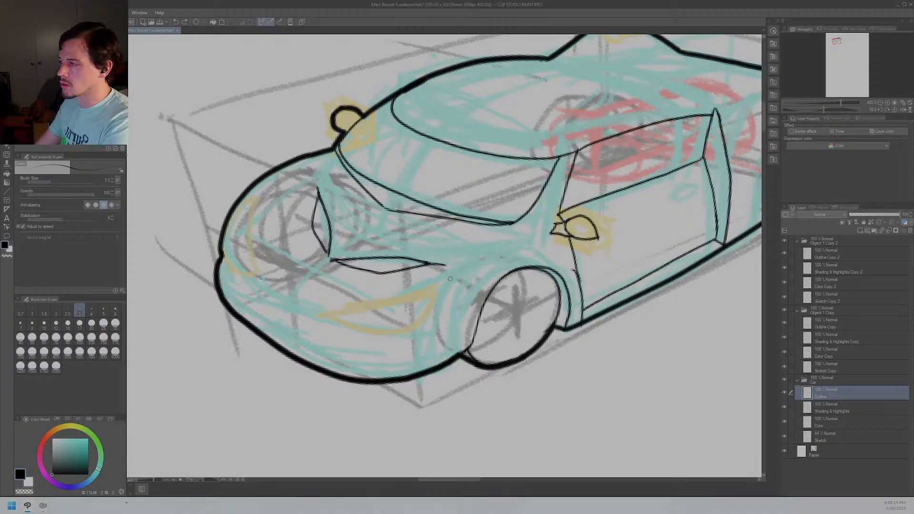
Step: Lasso the far leaf-shaped hood detail, then rotate it and move it away from the near detail toward the far headlight
key("m")
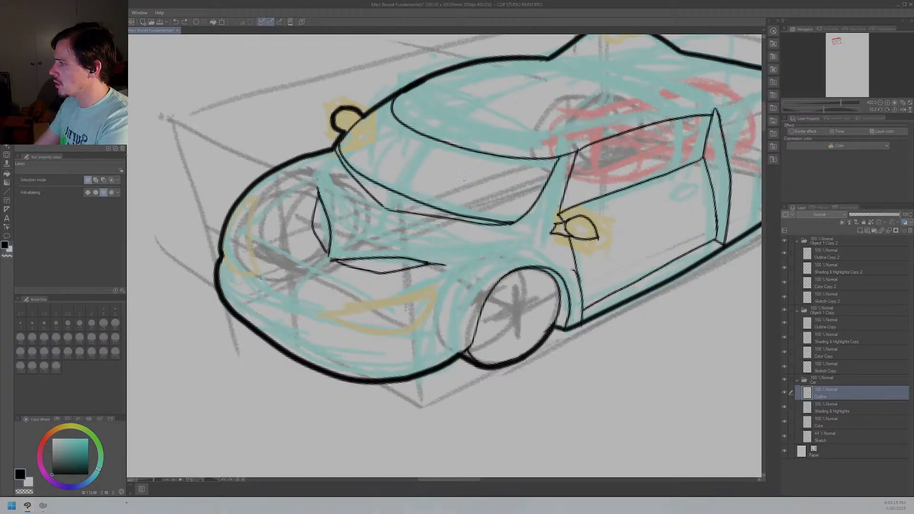
mouse_move(302, 194)
left_mouse_down()
mouse_move(335, 258)
mouse_move(341, 224)
mouse_move(311, 184)
left_mouse_up()
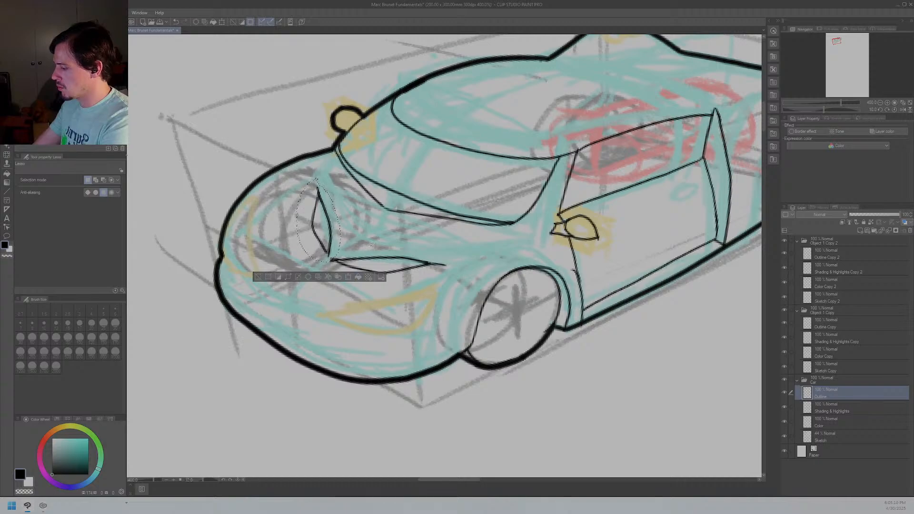
key("ctrl+t")
left_click_drag(361, 179, 347, 179)
left_click_drag(337, 219, 331, 215)
key("Left")
key("Left")
key("Left")
key("Left")
key("Left")
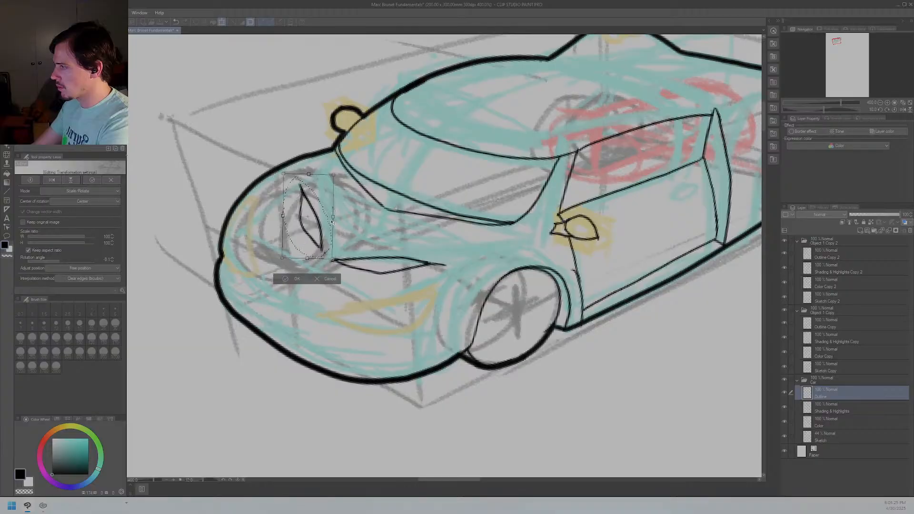
Step: Rotate the selected far hood detail further, shrink it slightly, apply the transformation and deselect
left_click_drag(334, 175, 331, 172)
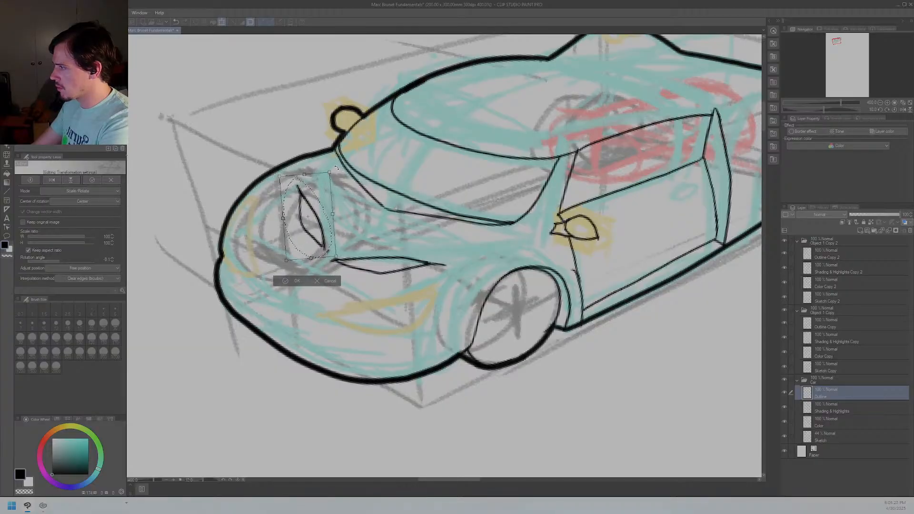
left_click_drag(336, 255, 307, 253)
left_click_drag(308, 222, 307, 234)
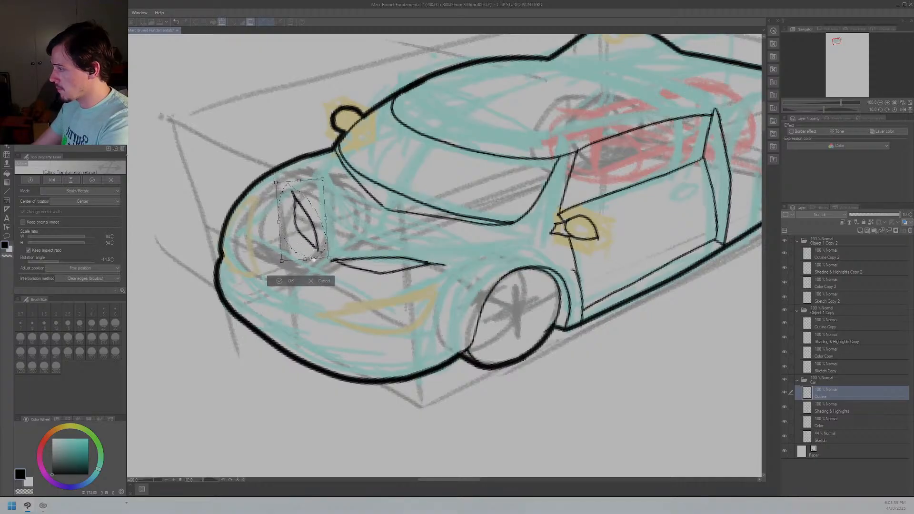
left_click(288, 281)
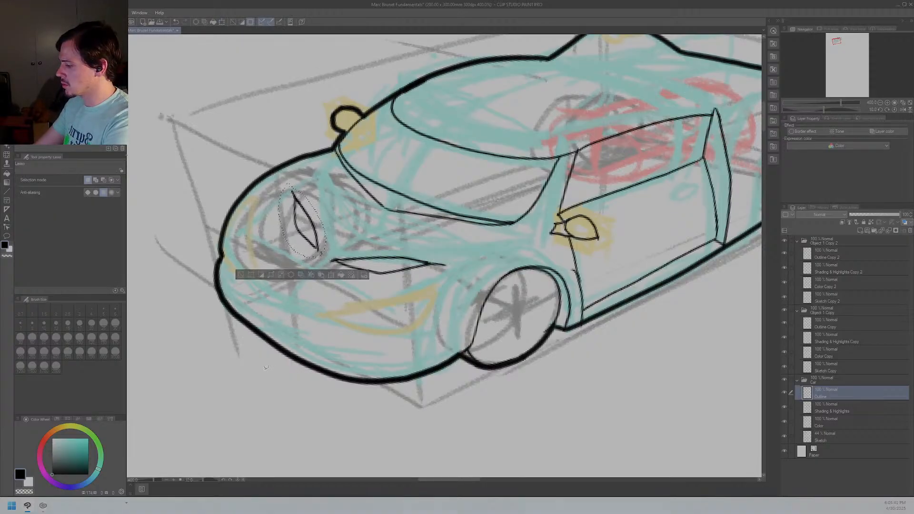
key("ctrl+t")
left_click(292, 277)
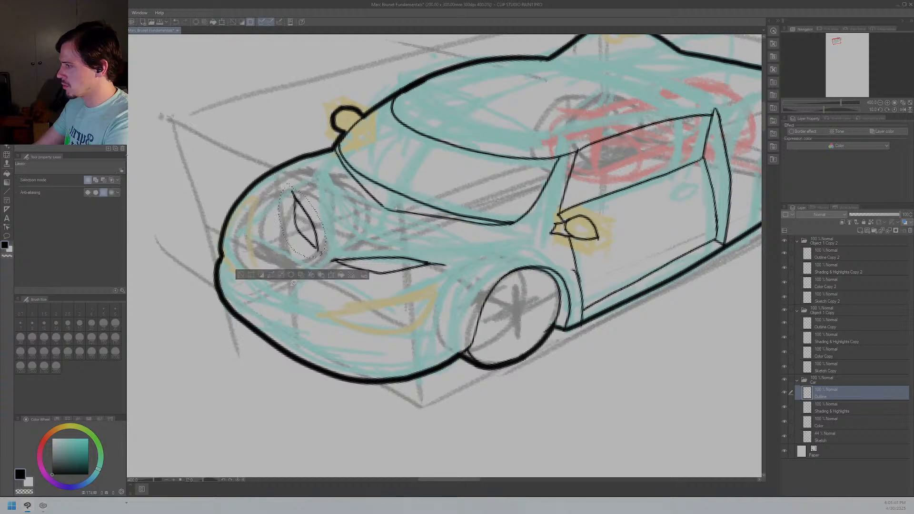
left_click(244, 274)
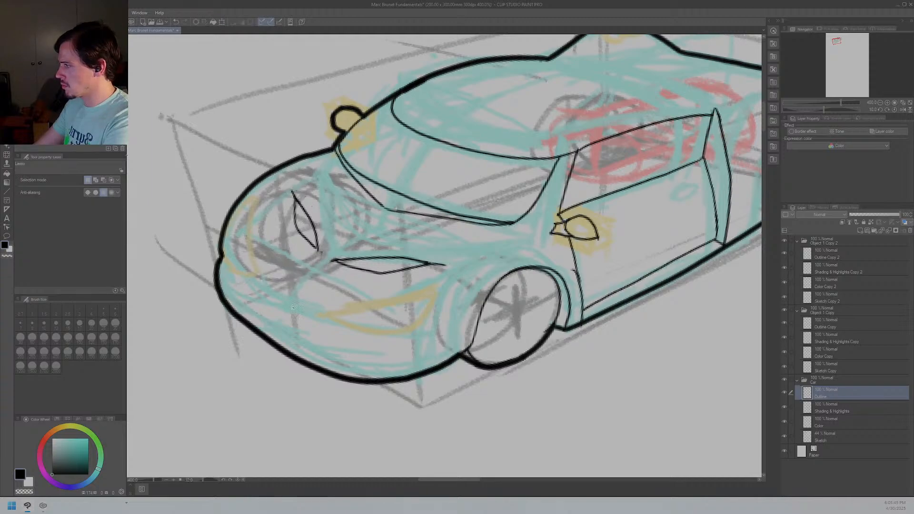
Step: Draw the far headlight as a narrow crescent between the yellow sketch line and the car's front silhouette
key("p")
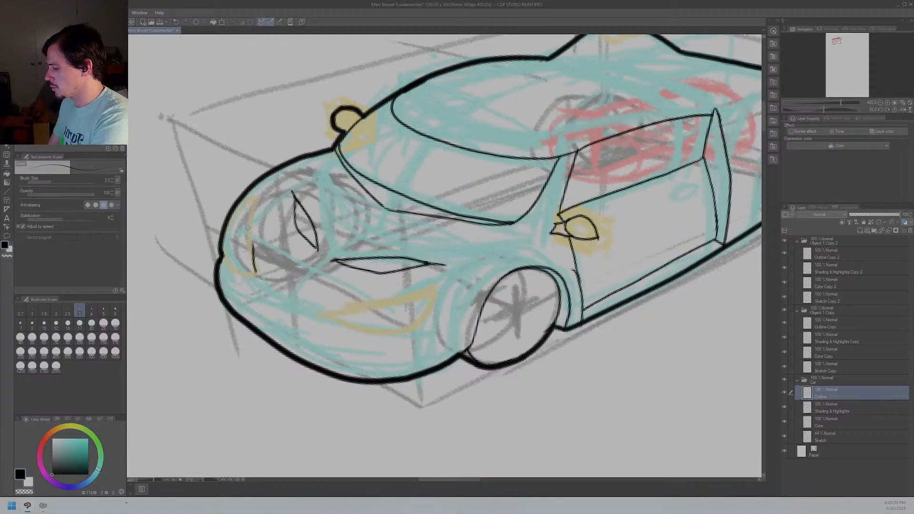
mouse_move(258, 271)
left_mouse_down()
mouse_move(247, 223)
mouse_move(255, 192)
left_mouse_up()
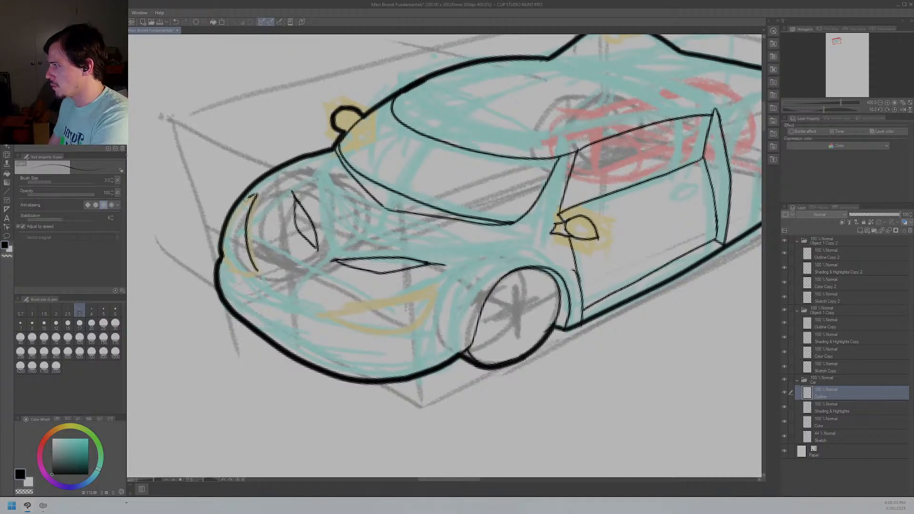
key("ctrl+z")
left_click_drag(257, 271, 243, 193)
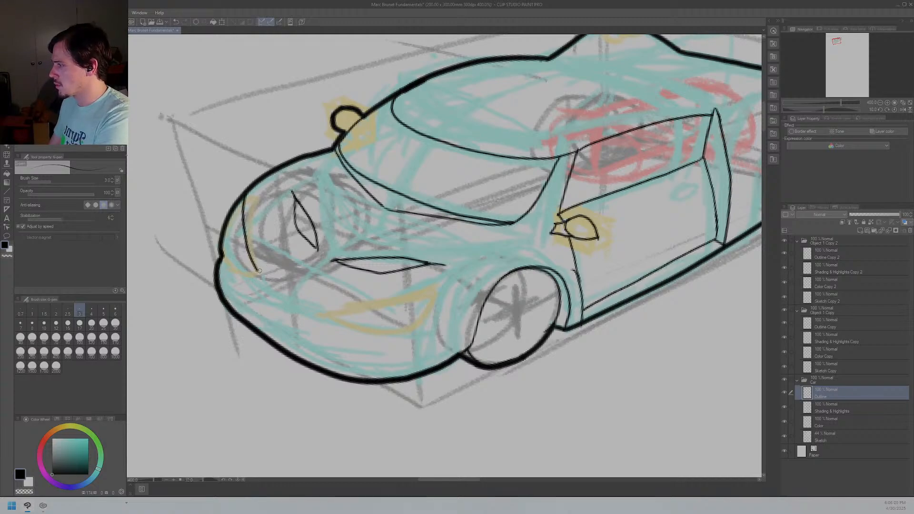
mouse_move(257, 272)
left_mouse_down()
mouse_move(226, 246)
mouse_move(231, 231)
left_mouse_up()
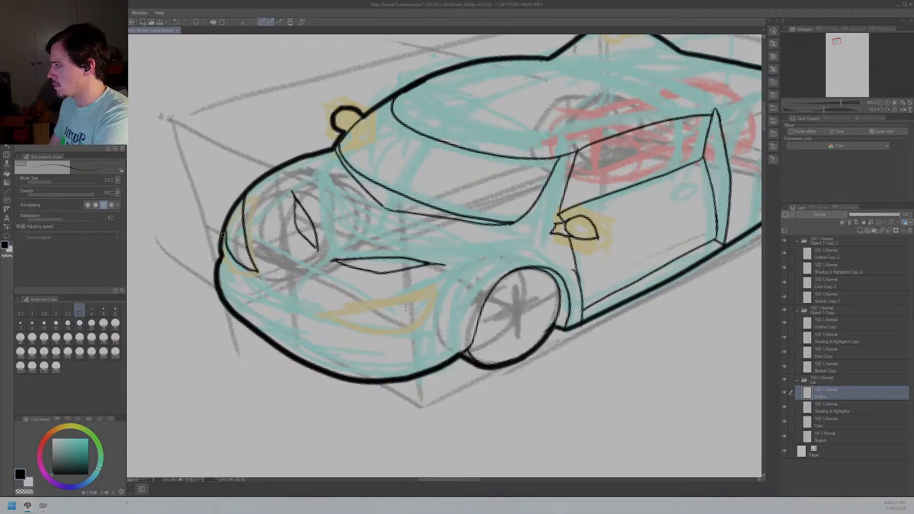
Step: Draw the near headlight as a pointed crescent with a shallow upper edge and rounded lower edge, following the yellow sketch
left_click_drag(327, 316, 433, 286)
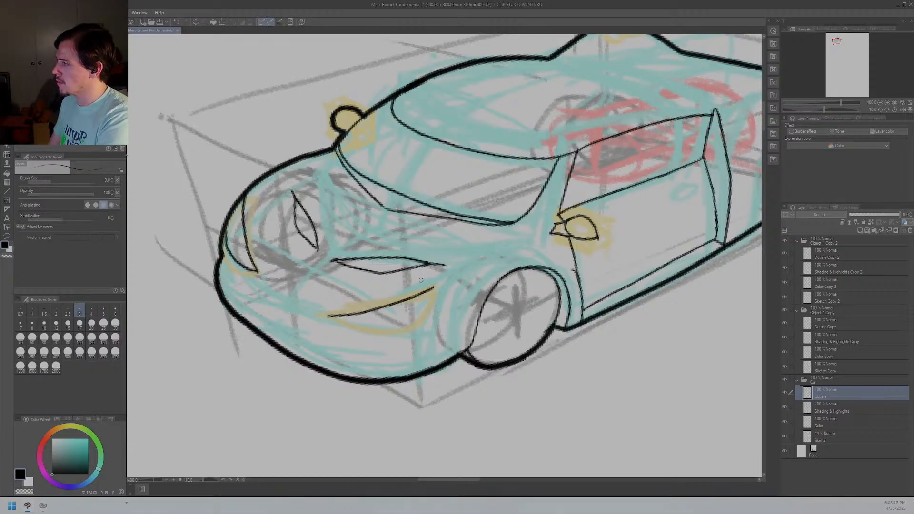
key("ctrl+z")
left_click_drag(328, 317, 425, 294)
key("ctrl+z")
left_click_drag(328, 315, 426, 285)
key("ctrl+z")
mouse_move(326, 312)
left_mouse_down()
mouse_move(423, 290)
mouse_move(331, 311)
mouse_move(432, 289)
left_mouse_up()
key("ctrl+z")
key("ctrl+z")
key("ctrl+z")
mouse_move(328, 313)
left_mouse_down()
mouse_move(435, 290)
mouse_move(406, 327)
mouse_move(333, 317)
mouse_move(287, 279)
mouse_move(328, 221)
left_mouse_up()
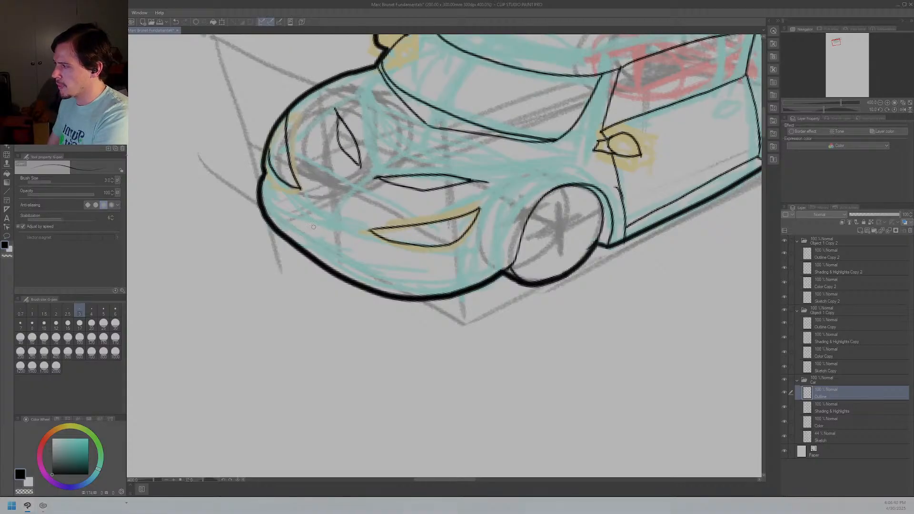
Step: Draw two curved bumper lines around the front, one just inside the bottom silhouette and one higher reaching the front wheel
left_click_drag(313, 229, 402, 258)
key("ctrl+z")
left_click_drag(317, 231, 394, 256)
key("ctrl+z")
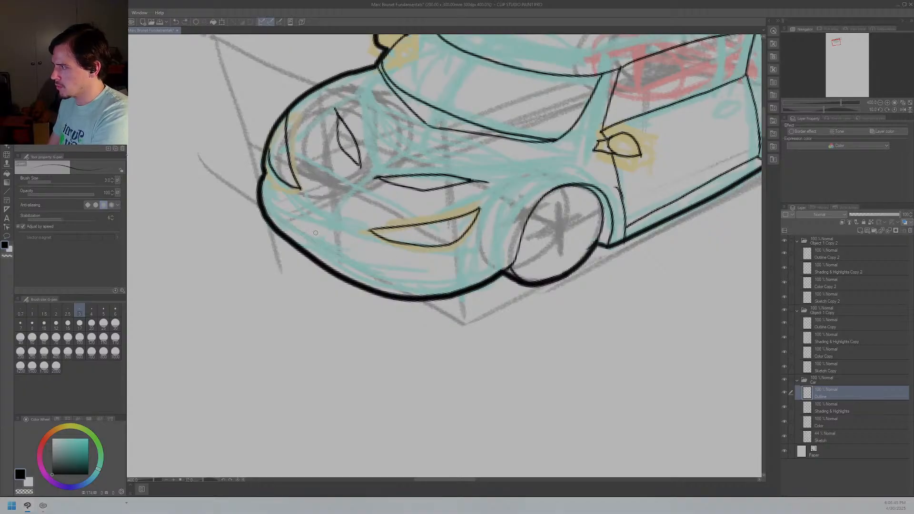
mouse_move(318, 230)
left_mouse_down()
mouse_move(375, 261)
mouse_move(479, 272)
left_mouse_up()
key("ctrl+z")
mouse_move(326, 238)
left_mouse_down()
mouse_move(367, 251)
mouse_move(325, 241)
mouse_move(373, 274)
mouse_move(472, 283)
mouse_move(445, 268)
left_mouse_up()
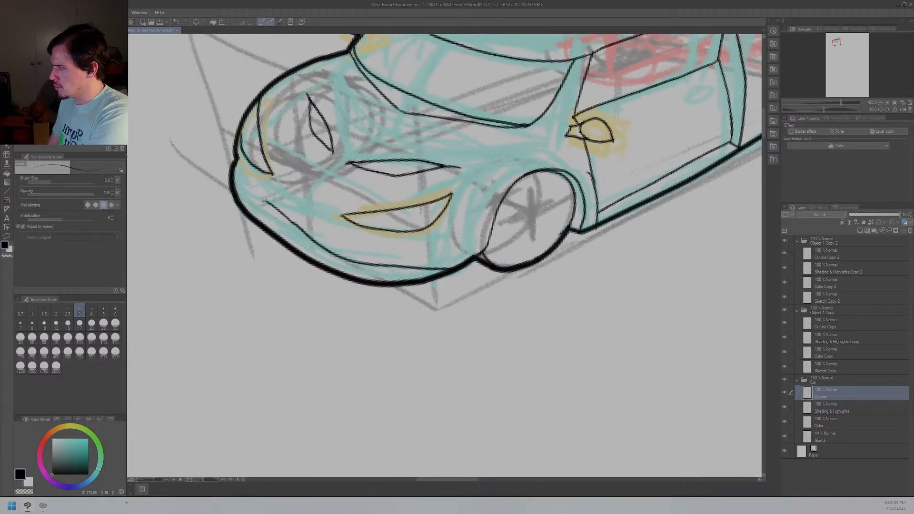
mouse_move(282, 218)
left_mouse_down()
mouse_move(247, 197)
mouse_move(230, 171)
left_mouse_up()
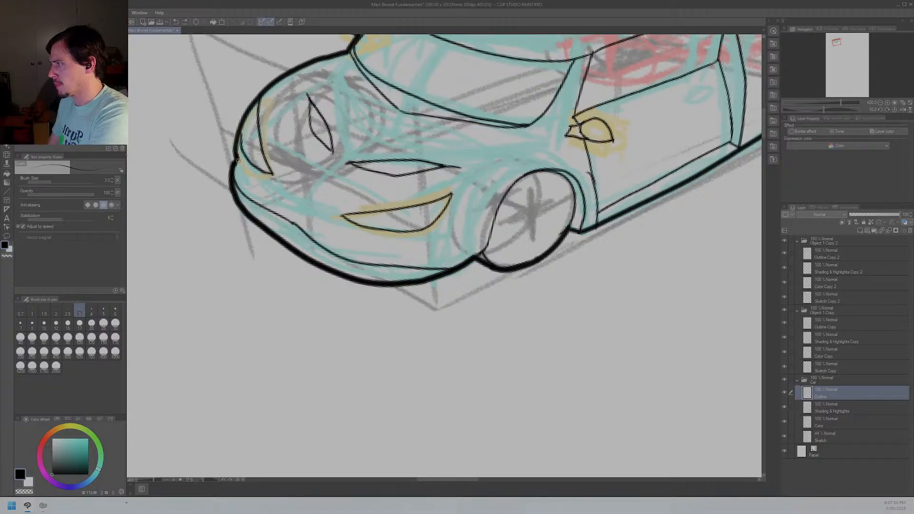
mouse_move(246, 175)
left_mouse_down()
mouse_move(274, 206)
mouse_move(358, 245)
mouse_move(416, 250)
mouse_move(492, 234)
left_mouse_up()
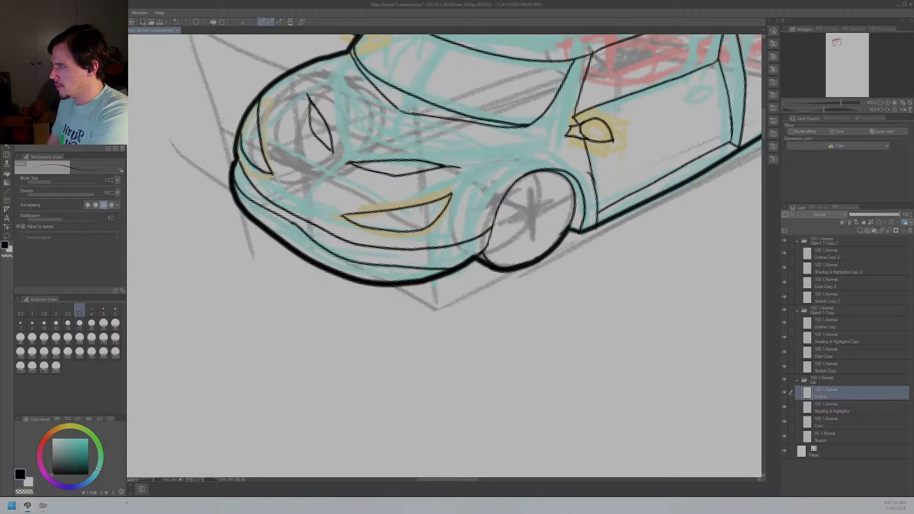
Step: Draw the hood's curved front edge from the far headlight's lower tip to the near headlight's inner tip
left_click_drag(284, 180, 279, 175)
key("ctrl+z")
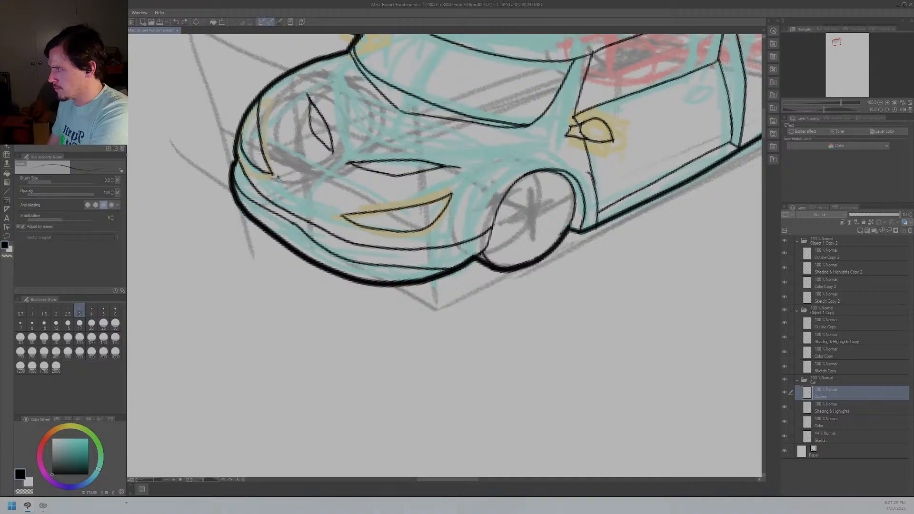
left_click_drag(281, 182, 346, 211)
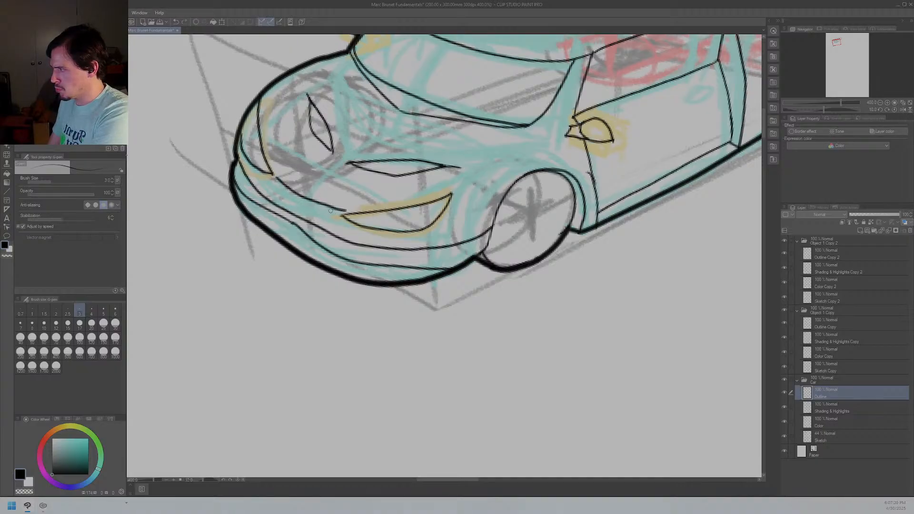
key("ctrl+z")
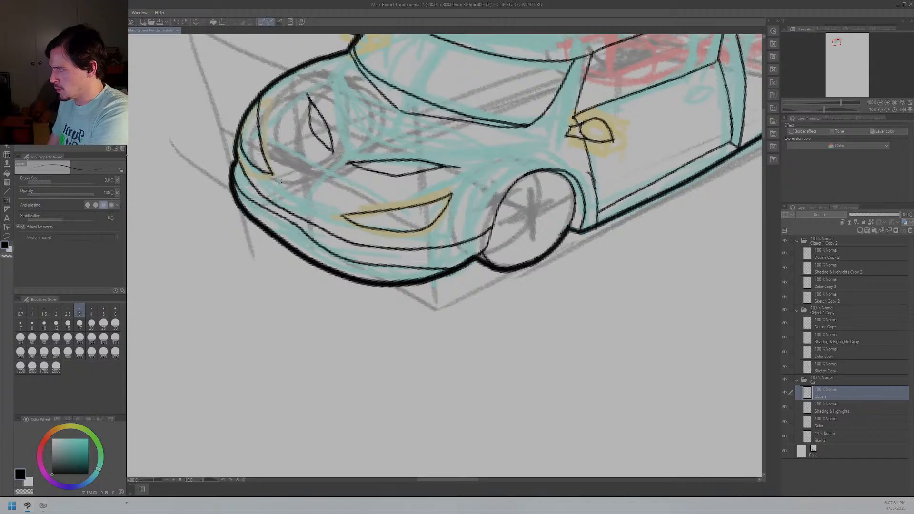
left_click_drag(279, 180, 330, 208)
key("ctrl+z")
mouse_move(274, 178)
left_mouse_down()
mouse_move(317, 208)
mouse_move(373, 217)
left_mouse_up()
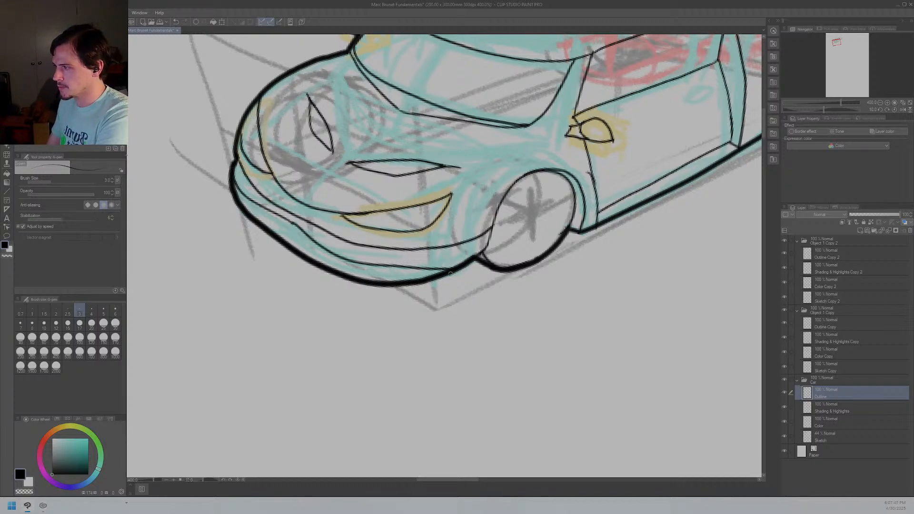
Step: Redirect the lower bumper line's near end up to the front wheel and erase the old end running into the silhouette
left_click_drag(403, 267, 466, 258)
key("ctrl+z")
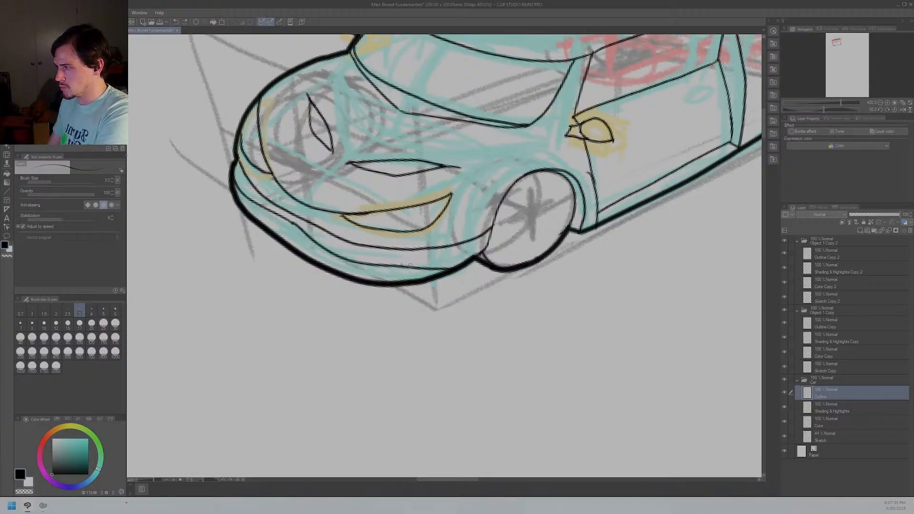
mouse_move(394, 266)
left_mouse_down()
mouse_move(434, 265)
mouse_move(490, 243)
left_mouse_up()
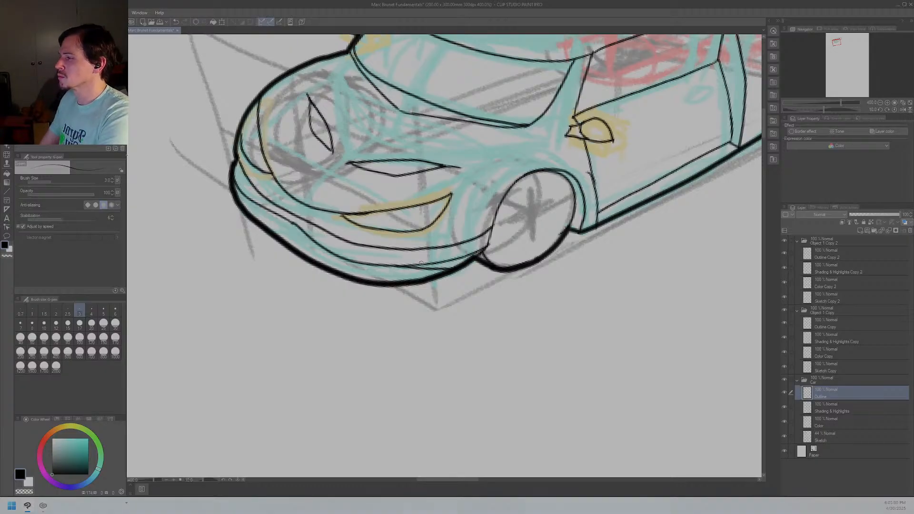
scroll(422, 263, "up", 5)
left_click_drag(421, 264, 329, 221)
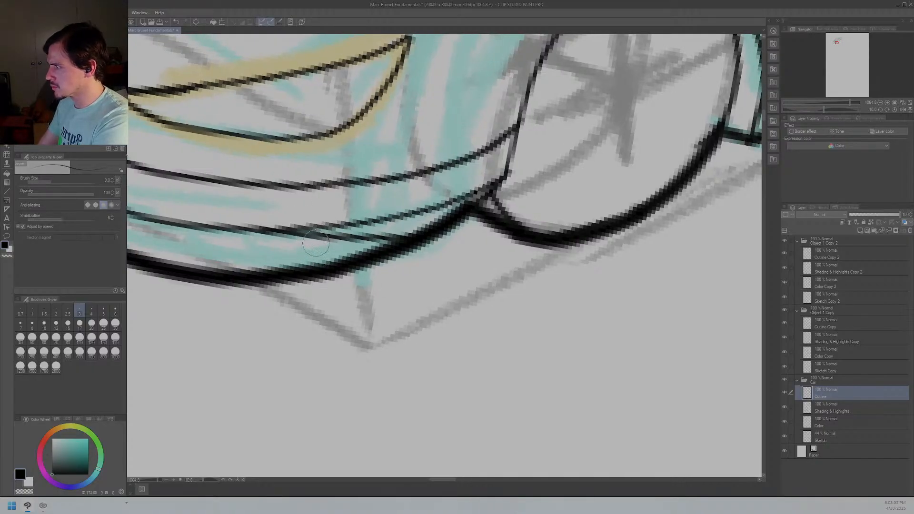
mouse_move(300, 245)
left_mouse_down()
mouse_move(343, 241)
mouse_move(260, 246)
mouse_move(360, 242)
mouse_move(341, 243)
mouse_move(351, 245)
mouse_move(394, 233)
left_mouse_up()
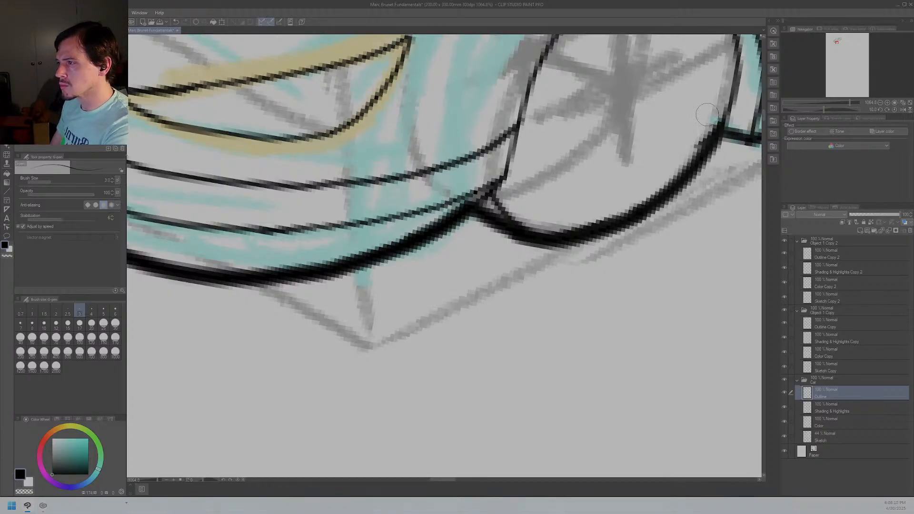
Step: Add a curved inner line to the narrow panel behind the door and close it with a short line at the window's corner
scroll(610, 170, "down", 2)
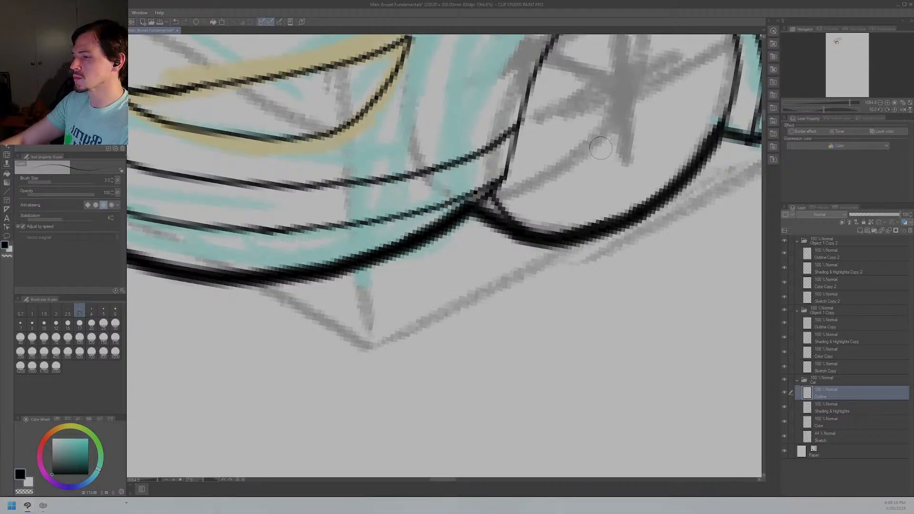
scroll(570, 175, "down", 2)
left_click_drag(571, 175, 498, 242)
left_click_drag(700, 134, 529, 228)
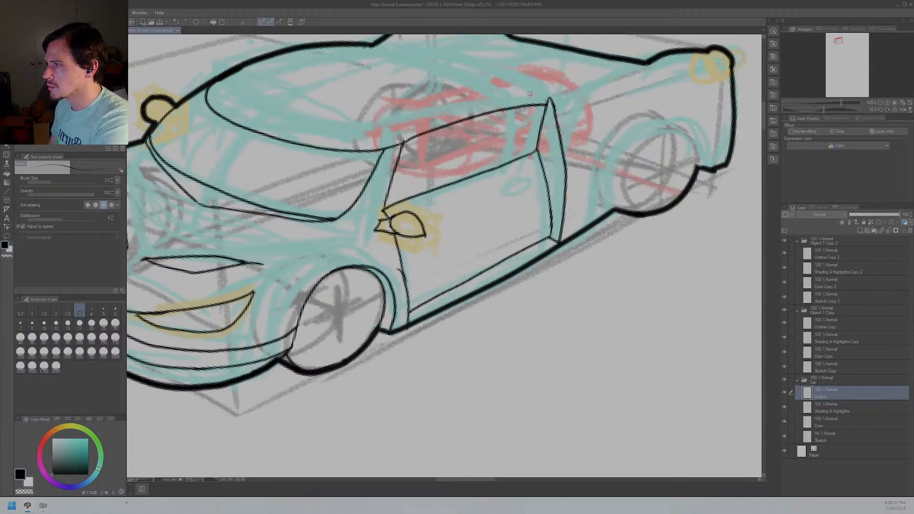
mouse_move(552, 106)
left_mouse_down()
mouse_move(545, 153)
mouse_move(557, 207)
left_mouse_up()
key("ctrl+z")
mouse_move(551, 108)
left_mouse_down()
mouse_move(547, 152)
mouse_move(562, 195)
left_mouse_up()
key("ctrl+z")
left_click_drag(549, 147, 566, 196)
key("ctrl+z")
left_click_drag(550, 150, 565, 205)
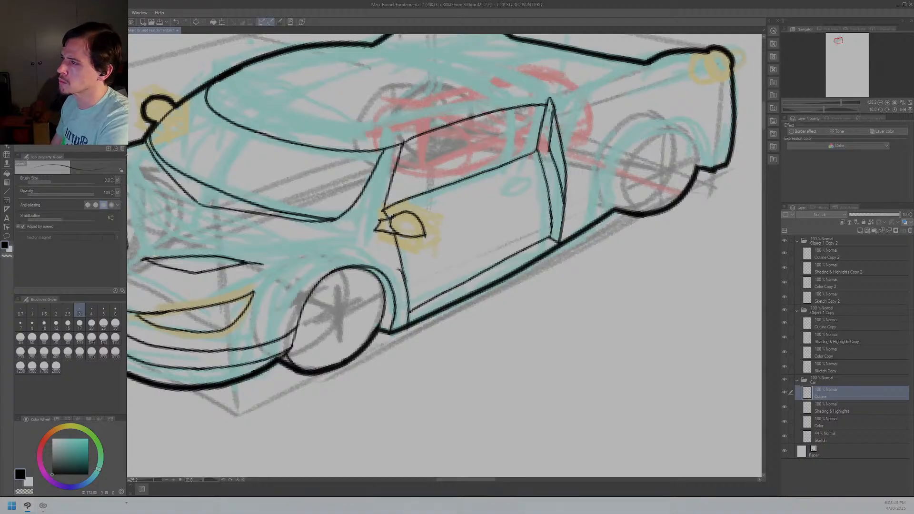
left_click_drag(539, 152, 549, 149)
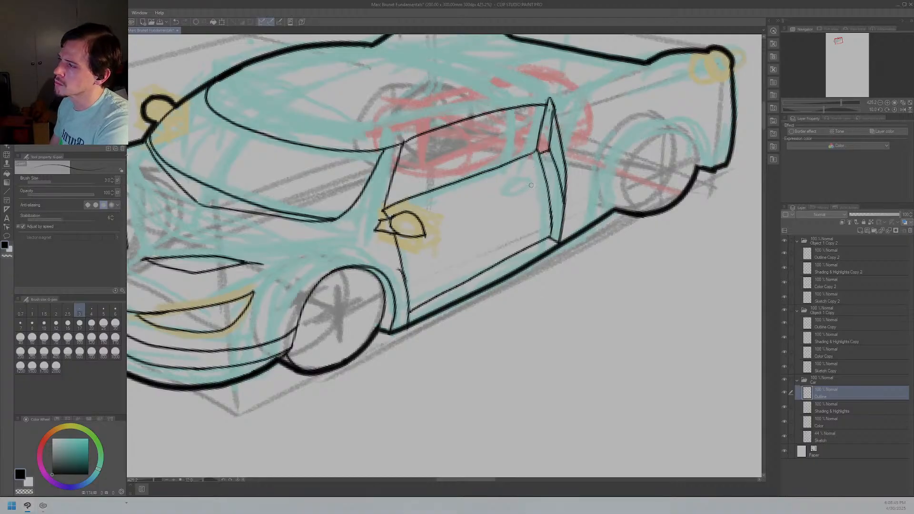
Step: Extend the sill line into the rear wheel, then draw the wheel's upper arc with a second inner arc along its rear edge
left_click_drag(526, 178, 429, 273)
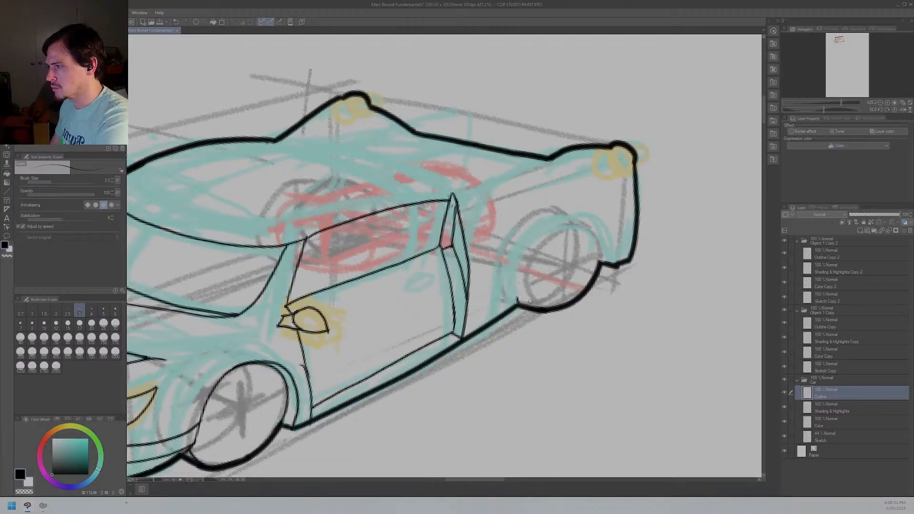
left_click_drag(516, 304, 533, 295)
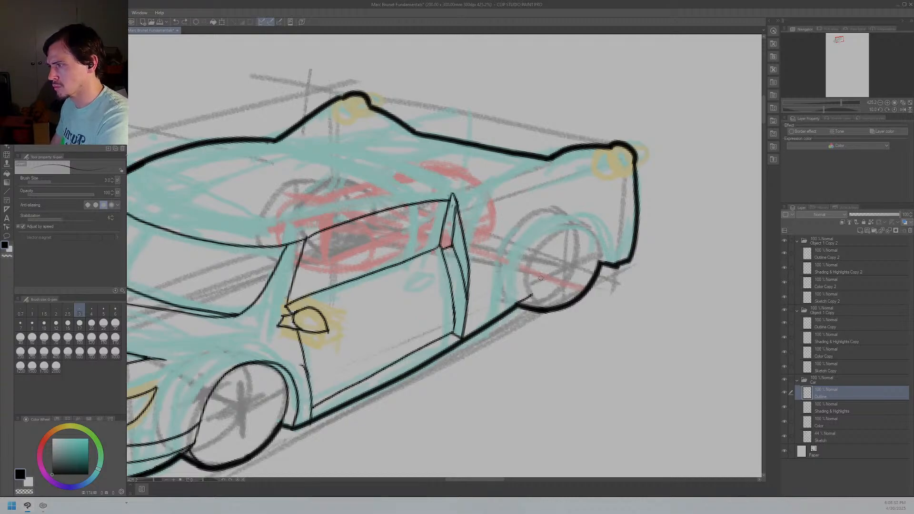
mouse_move(533, 296)
left_mouse_down()
mouse_move(536, 260)
mouse_move(562, 227)
mouse_move(584, 225)
mouse_move(602, 257)
left_mouse_up()
key("ctrl+z")
left_click_drag(533, 296, 558, 247)
key("ctrl+z")
mouse_move(533, 295)
left_mouse_down()
mouse_move(540, 259)
mouse_move(577, 224)
mouse_move(604, 236)
mouse_move(607, 264)
left_mouse_up()
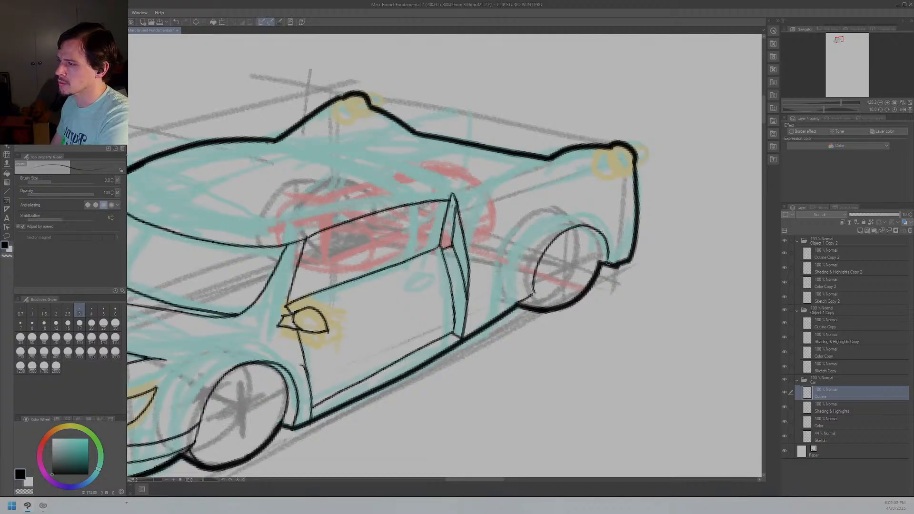
key("ctrl+z")
mouse_move(532, 298)
left_mouse_down()
mouse_move(537, 251)
mouse_move(569, 223)
mouse_move(599, 233)
mouse_move(602, 273)
left_mouse_up()
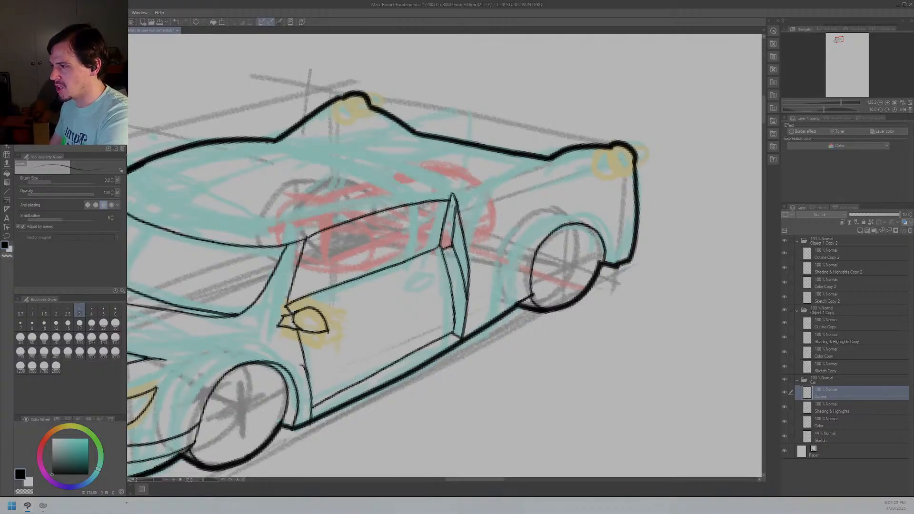
mouse_move(580, 223)
left_mouse_down()
mouse_move(601, 262)
mouse_move(591, 279)
left_mouse_up()
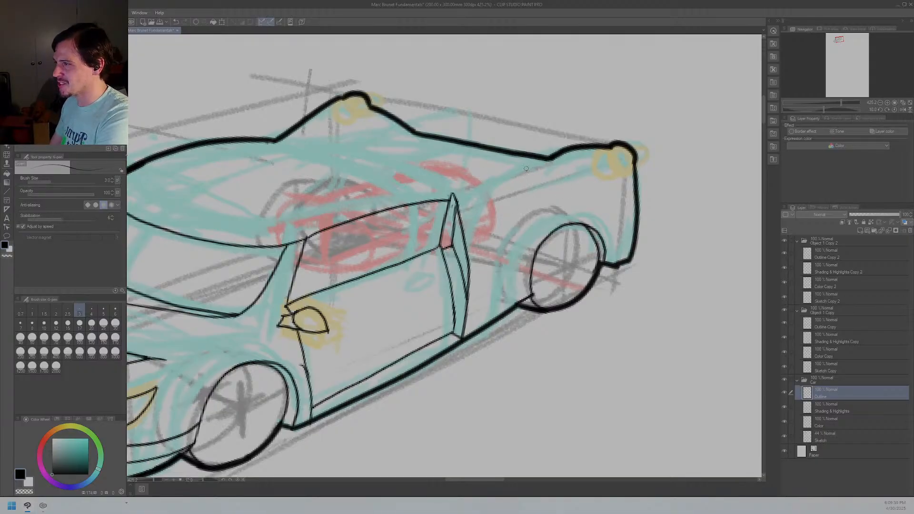
Step: Draw a curve from the side window's rear top corner to the near rear fender and another from the roof's back edge to that corner
left_click_drag(532, 165, 476, 198)
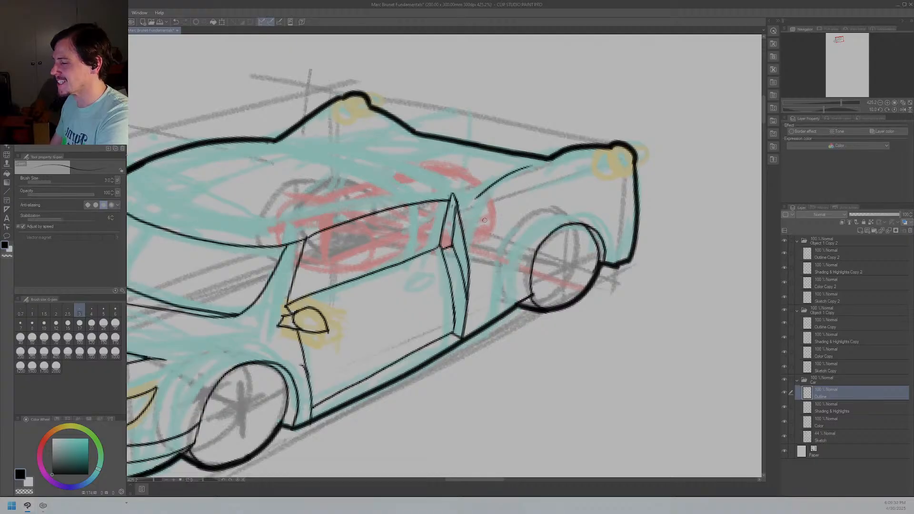
key("ctrl+z")
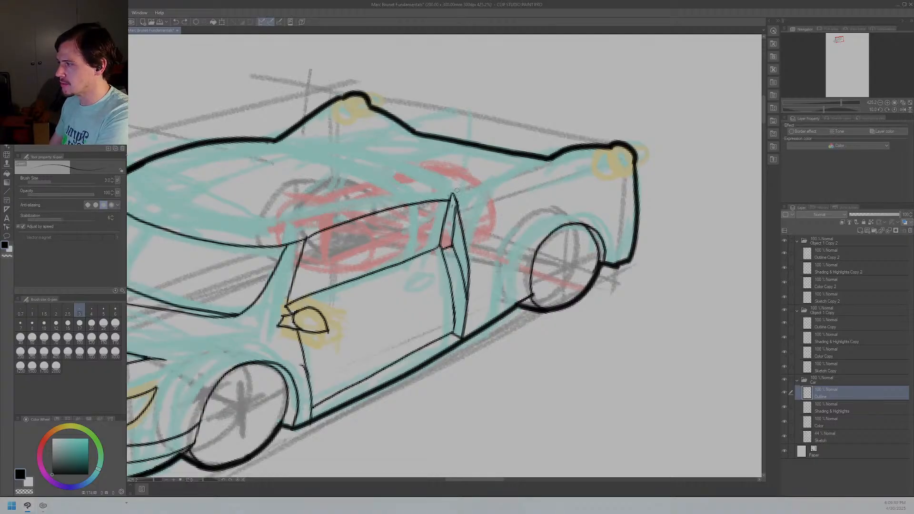
left_click_drag(451, 194, 549, 158)
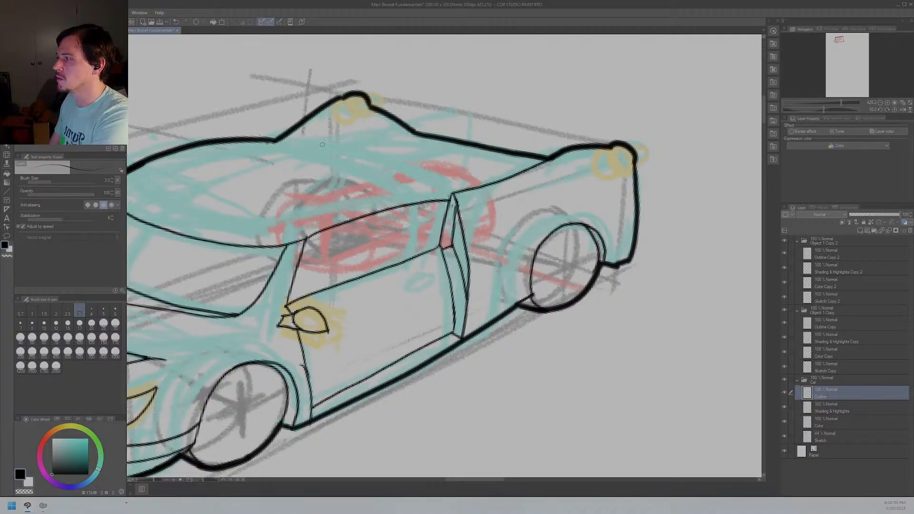
mouse_move(295, 141)
left_mouse_down()
mouse_move(368, 156)
mouse_move(450, 195)
left_mouse_up()
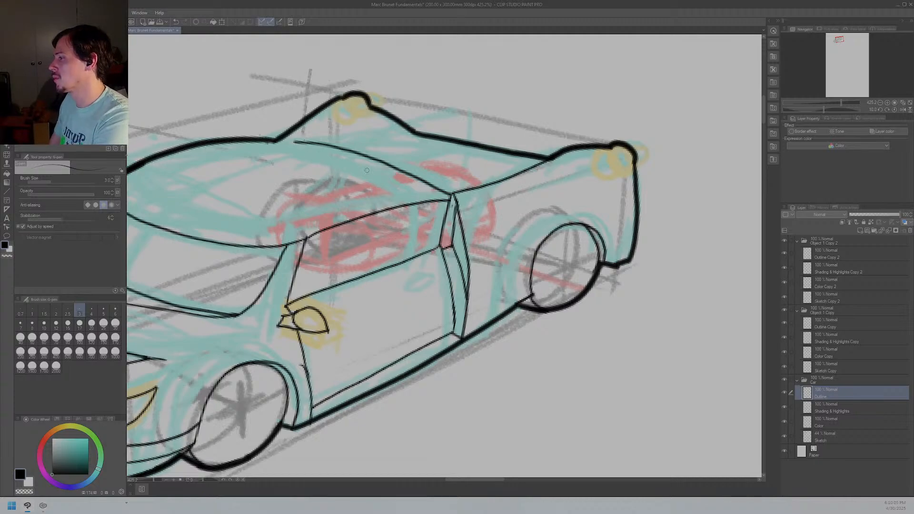
Step: Draw a short line from the rear roof curve toward the base of the far rear fender
mouse_move(366, 170)
left_mouse_down()
mouse_move(339, 170)
mouse_move(315, 155)
mouse_move(303, 166)
mouse_move(288, 142)
mouse_move(335, 126)
left_mouse_up()
key("ctrl+z")
mouse_move(273, 143)
left_mouse_down()
mouse_move(328, 127)
mouse_move(338, 135)
mouse_move(290, 150)
left_mouse_up()
key("ctrl+z")
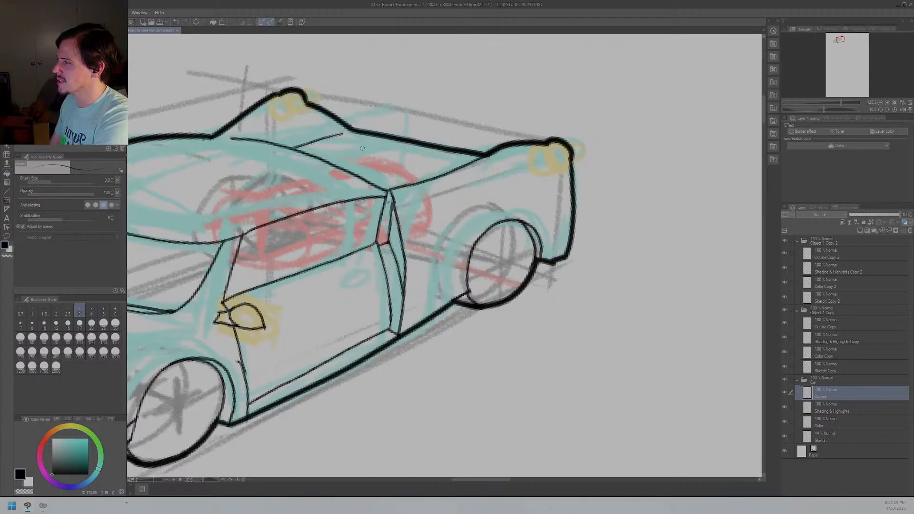
Step: Join the short line to the far fender's base and draw a thin inner line along the rear deck's edge to the near fender
left_click_drag(342, 135, 450, 159)
key("ctrl+z")
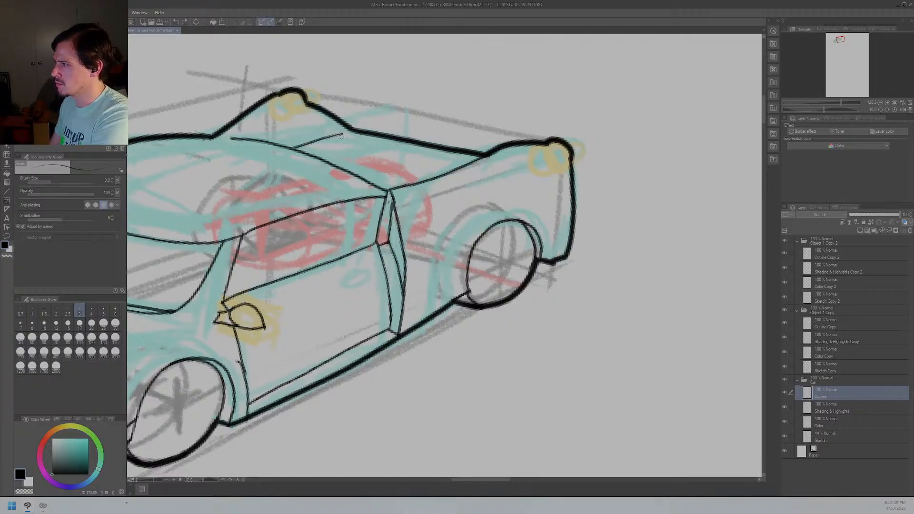
left_click_drag(343, 134, 436, 160)
key("ctrl+z")
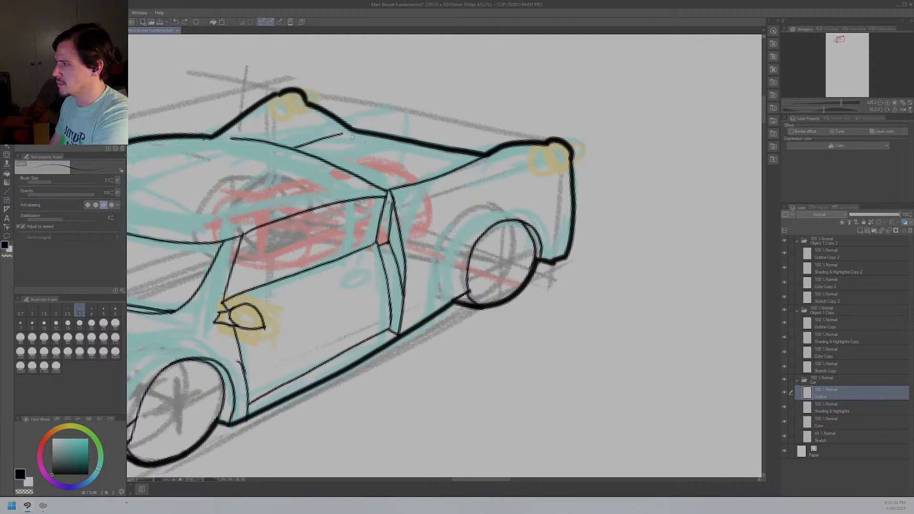
left_click_drag(339, 134, 442, 158)
key("ctrl+z")
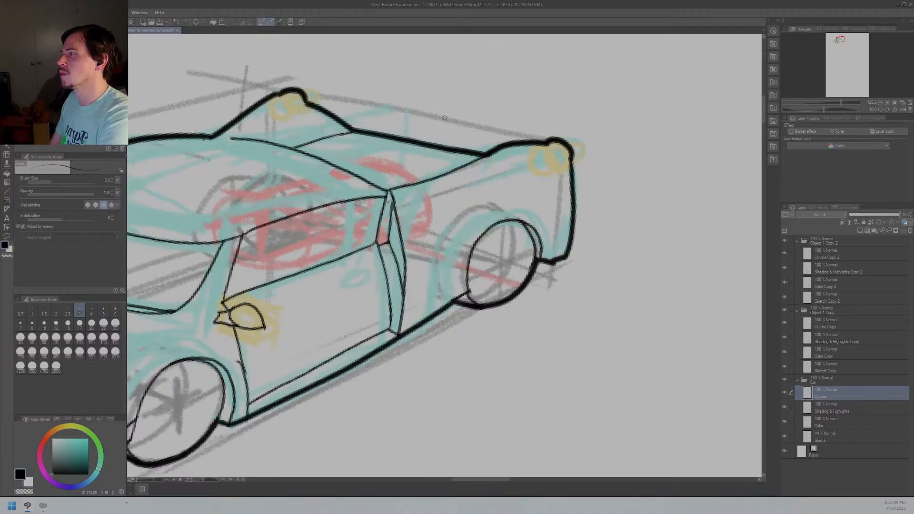
left_click_drag(342, 134, 475, 161)
key("ctrl+z")
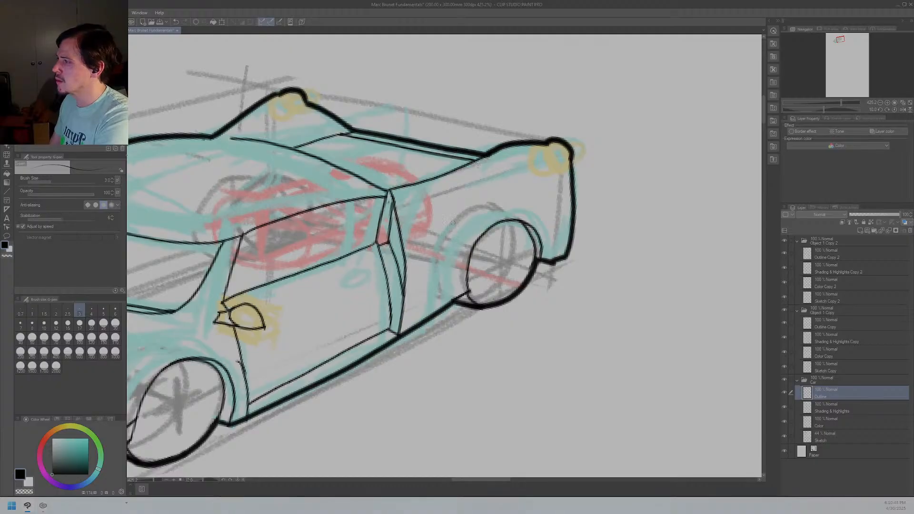
Step: Draw a small oval hub at the center of the rear wheel
mouse_move(452, 219)
left_mouse_down()
mouse_move(554, 205)
mouse_move(602, 238)
left_mouse_up()
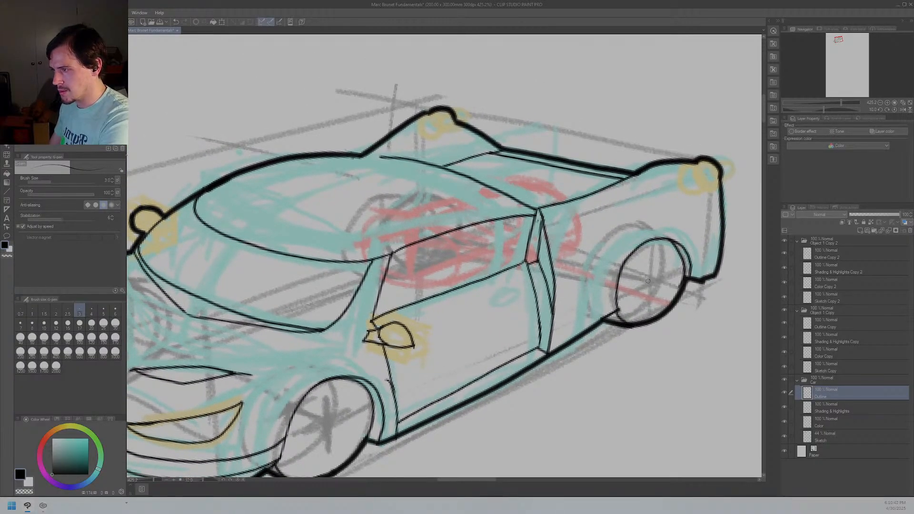
mouse_move(646, 278)
left_mouse_down()
mouse_move(637, 279)
mouse_move(643, 289)
mouse_move(642, 278)
left_mouse_up()
key("ctrl+z")
key("ctrl+z")
mouse_move(650, 286)
left_mouse_down()
mouse_move(649, 275)
mouse_move(641, 285)
mouse_move(656, 280)
mouse_move(635, 281)
left_mouse_up()
key("ctrl+z")
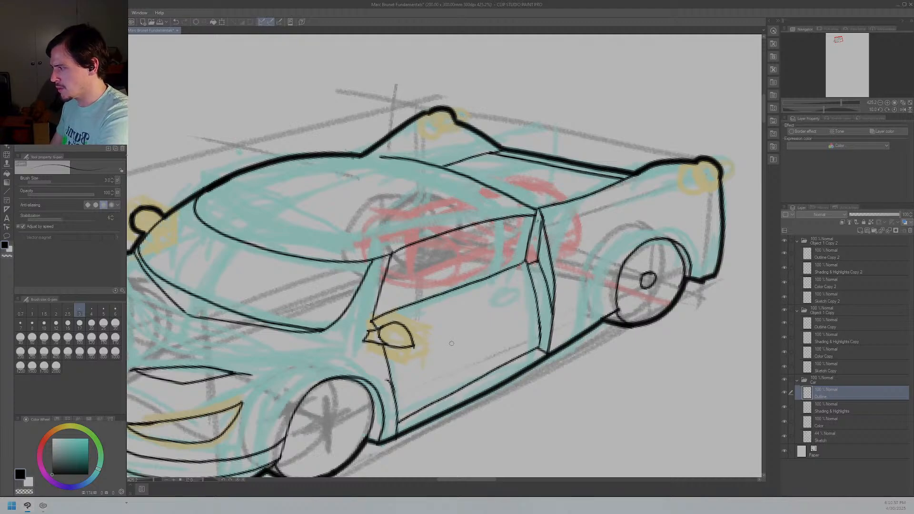
Step: Draw a small oval hub at the center of the front wheel
mouse_move(451, 343)
left_mouse_down()
mouse_move(496, 267)
mouse_move(563, 262)
left_mouse_up()
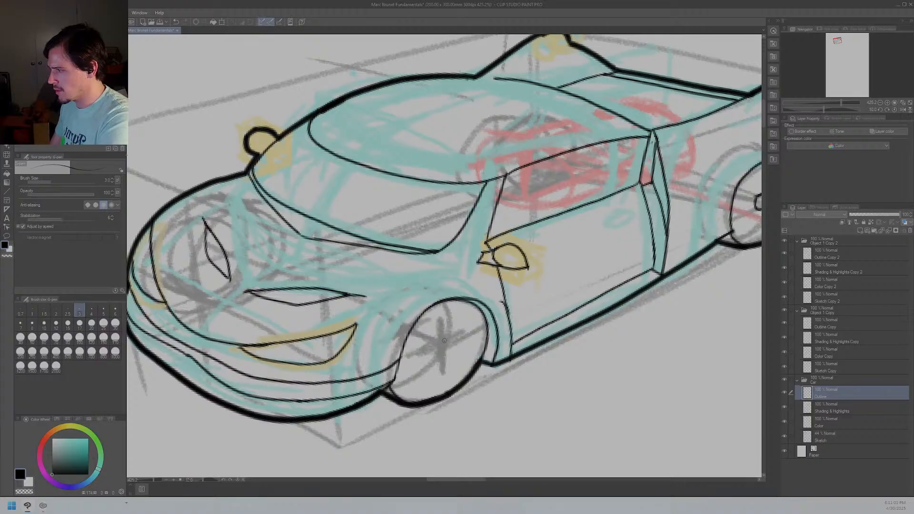
left_click_drag(445, 336, 437, 350)
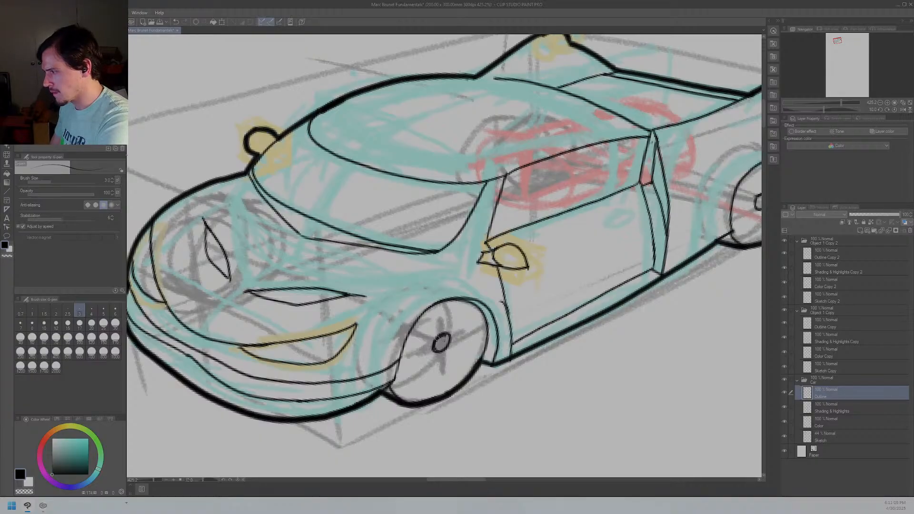
mouse_move(434, 325)
left_mouse_down()
mouse_move(425, 305)
mouse_move(440, 297)
left_mouse_up()
key("ctrl+z")
key("ctrl+z")
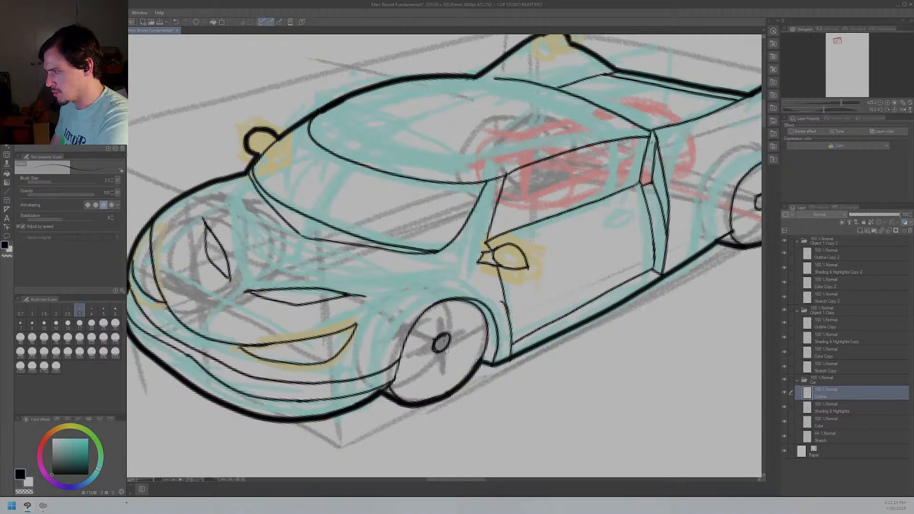
Step: Draw the front wheel's upper rear, rear and lower spokes, each as a pair of lines from the hub to the rim
left_click_drag(451, 335, 453, 339)
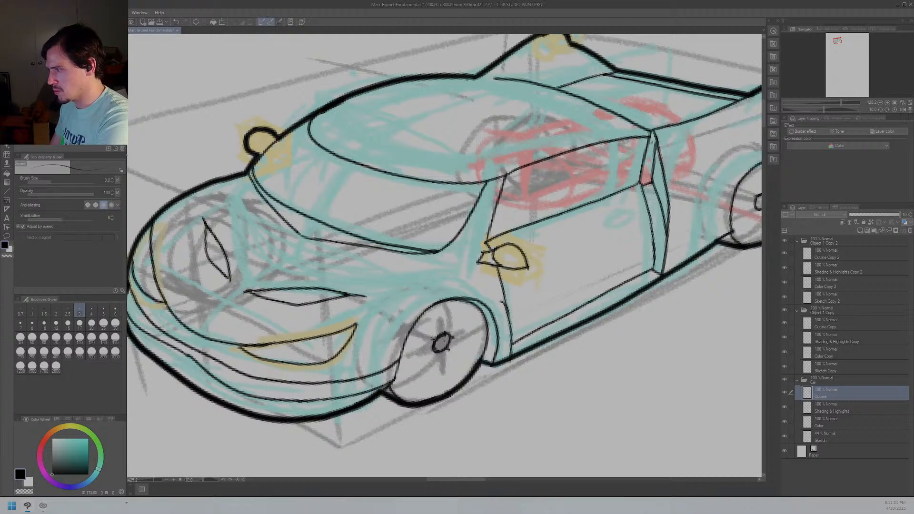
left_click_drag(446, 332, 466, 298)
left_click_drag(455, 336, 470, 297)
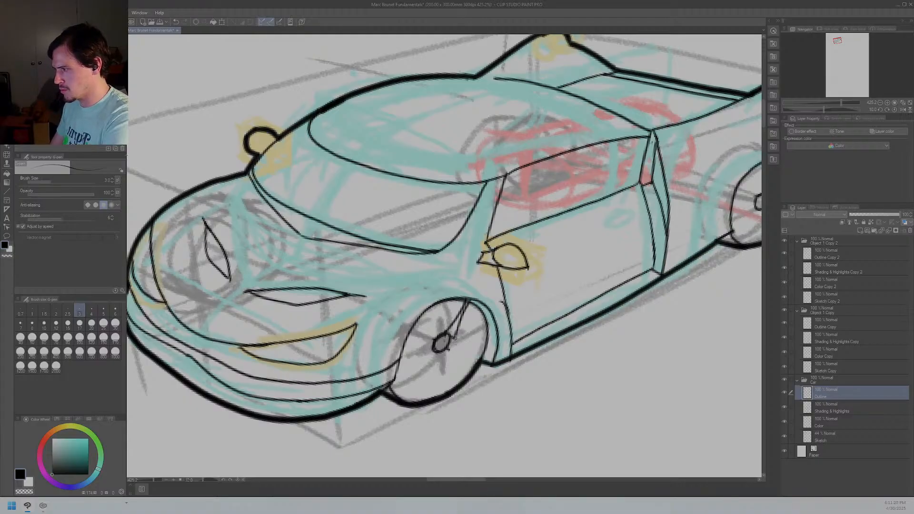
mouse_move(456, 342)
left_mouse_down()
mouse_move(490, 351)
mouse_move(453, 350)
mouse_move(485, 353)
left_mouse_up()
key("ctrl+z")
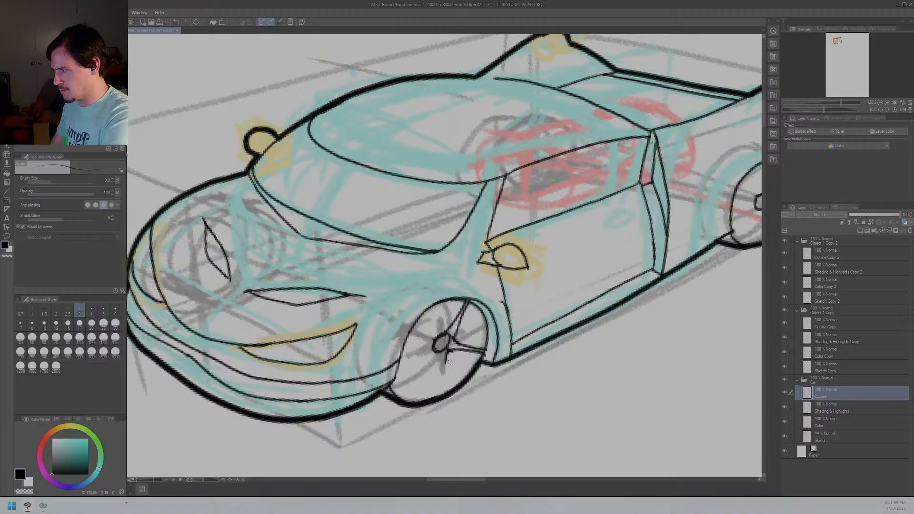
left_click_drag(446, 363, 452, 399)
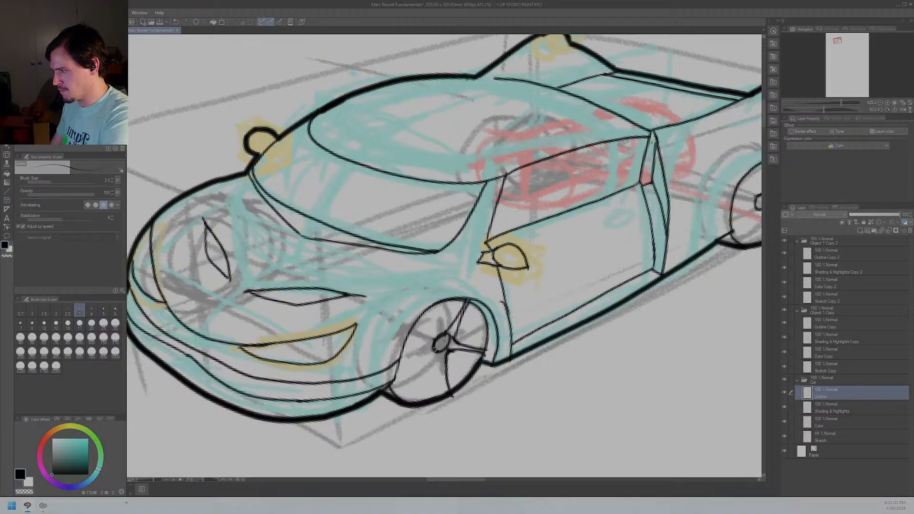
left_click_drag(437, 361, 445, 398)
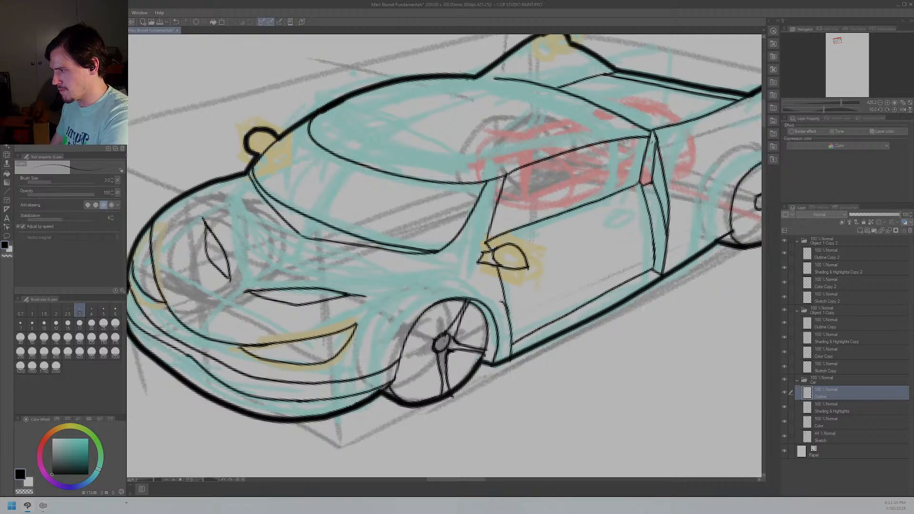
Step: Complete the front wheel's five spokes by drawing the lower front and upper front spokes from hub to rim
left_click_drag(433, 350, 393, 398)
key("ctrl+z")
left_click_drag(434, 350, 393, 382)
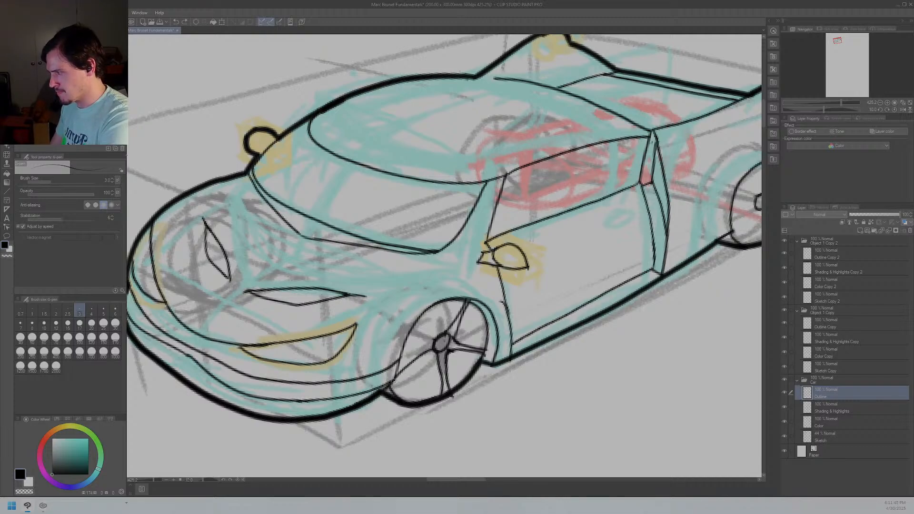
key("ctrl+z")
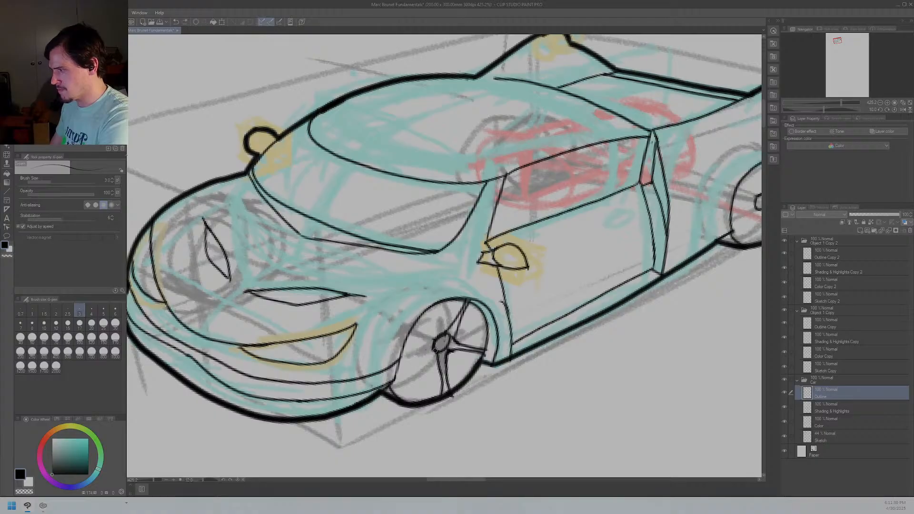
left_click_drag(434, 350, 414, 356)
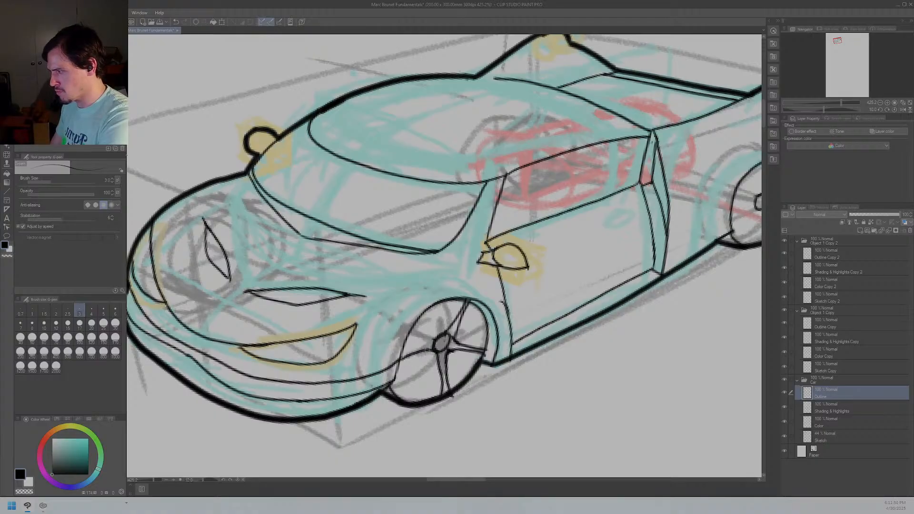
key("ctrl+z")
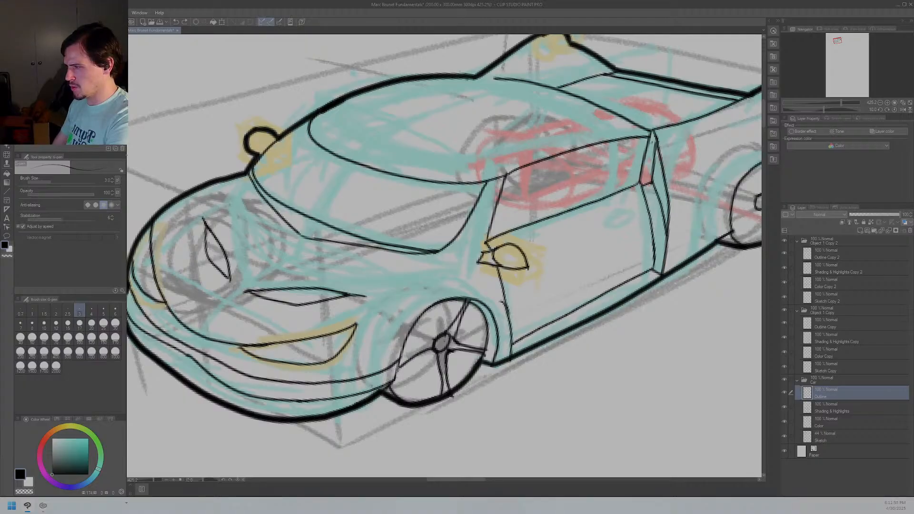
mouse_move(435, 338)
left_mouse_down()
mouse_move(395, 349)
mouse_move(434, 338)
mouse_move(395, 361)
left_mouse_up()
key("ctrl+z")
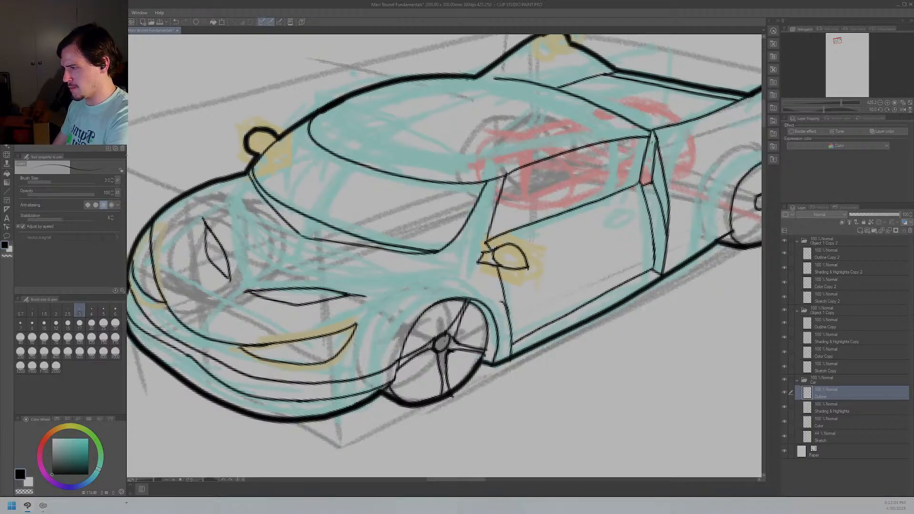
left_click_drag(435, 337, 433, 301)
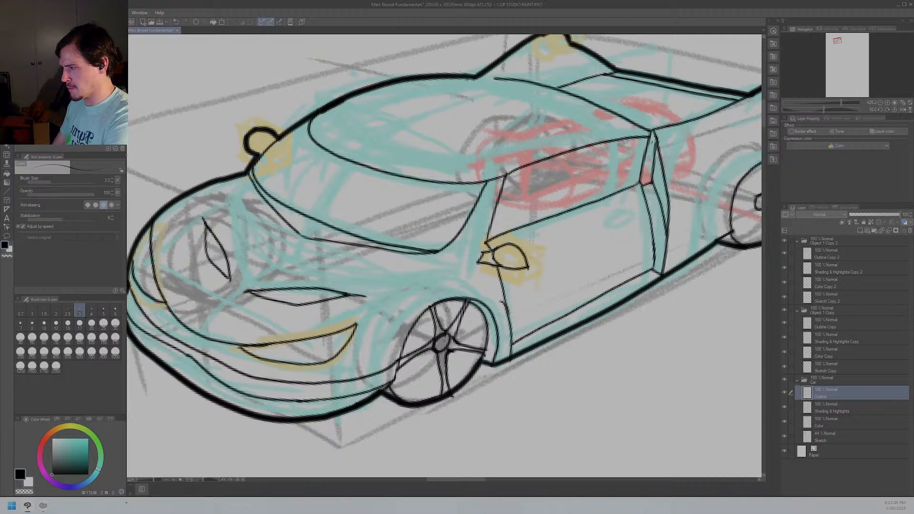
Step: Add thin inner contour lines inside the near and far slit-shaped openings on the hood
left_click_drag(511, 375, 667, 298)
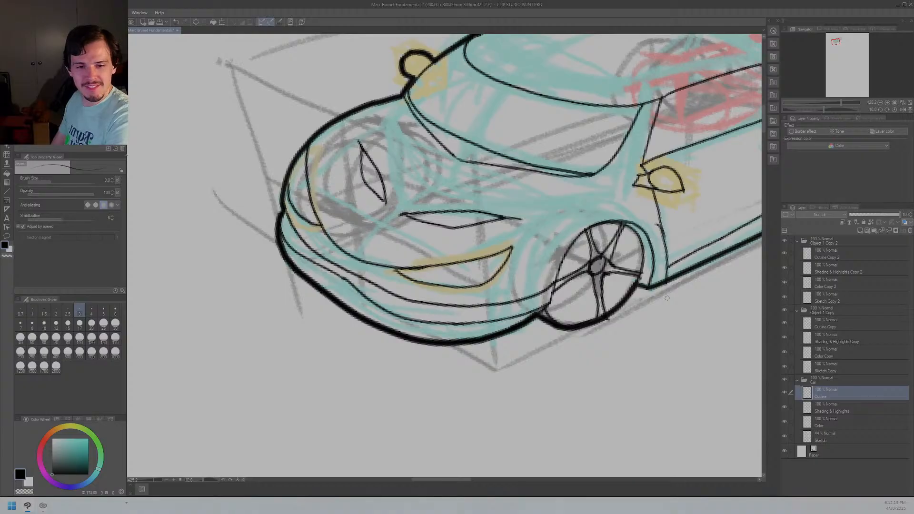
left_click_drag(430, 213, 490, 218)
key("ctrl+z")
left_click_drag(429, 212, 484, 214)
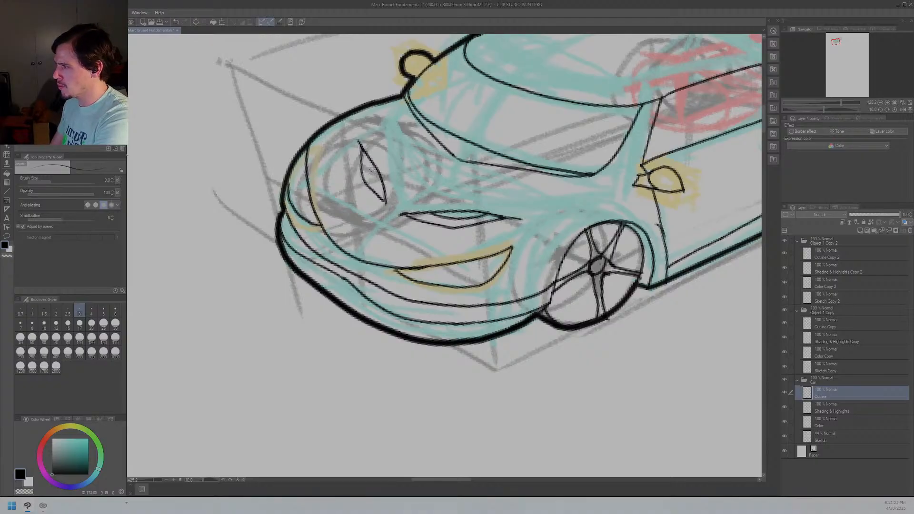
left_click_drag(370, 160, 379, 186)
key("ctrl+z")
key("ctrl+z")
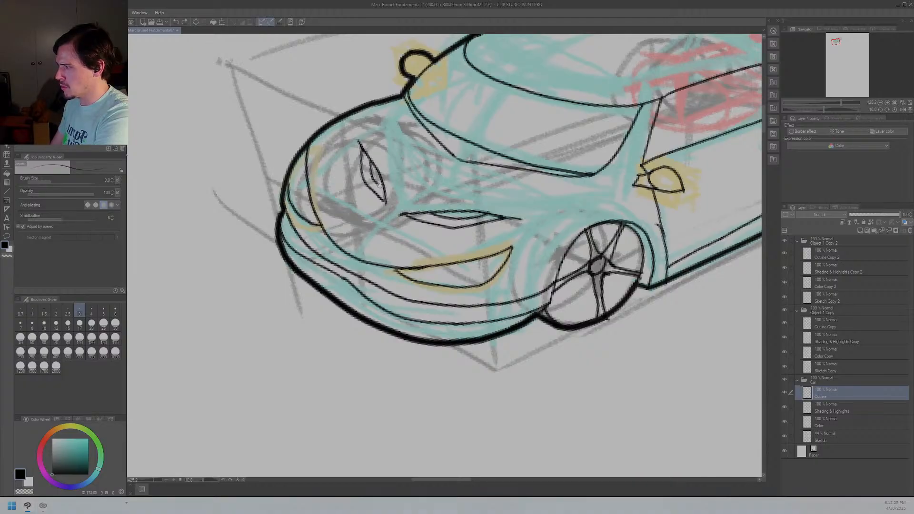
Step: Draw a short curved crease from the inner tip of each hood slit toward the car's front edge
left_click_drag(416, 248, 339, 265)
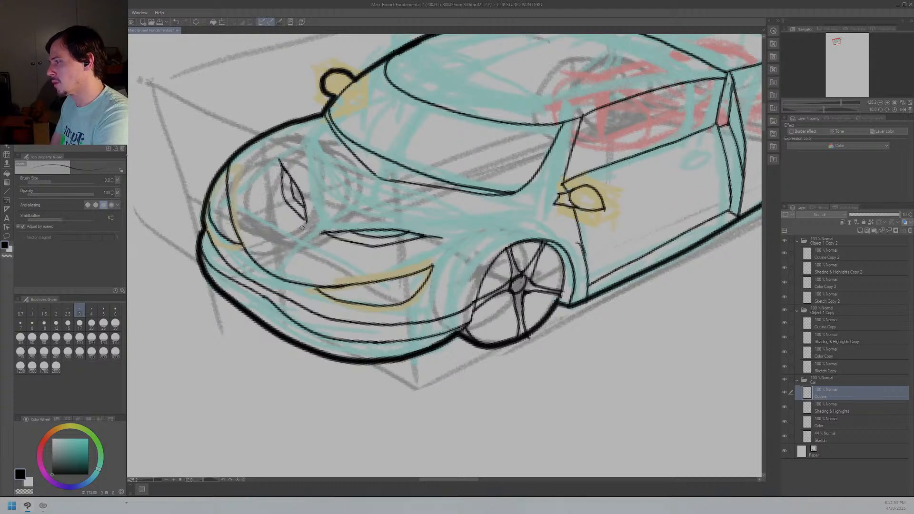
left_click_drag(300, 231, 277, 259)
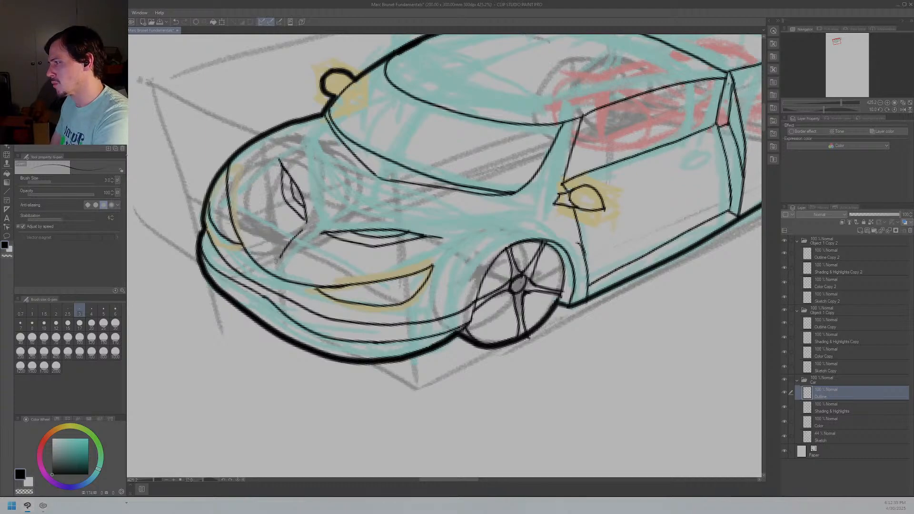
key("ctrl+z")
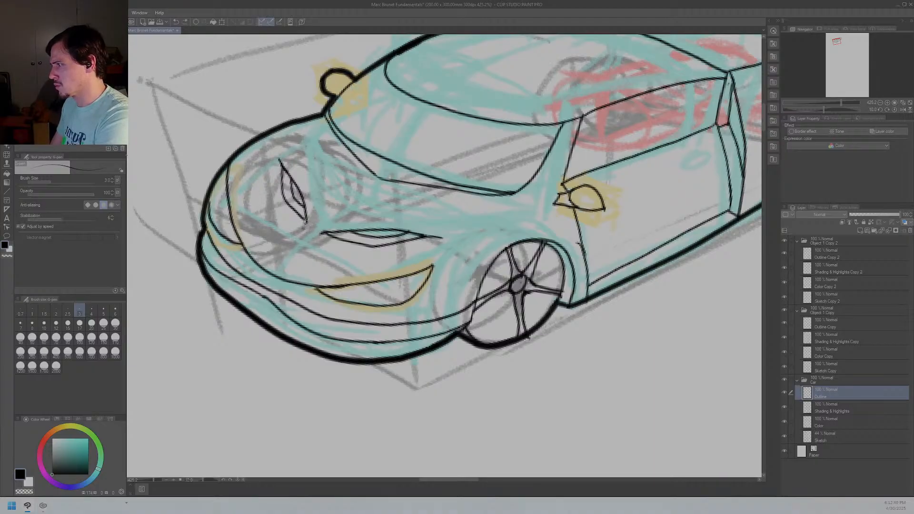
left_click_drag(307, 221, 275, 260)
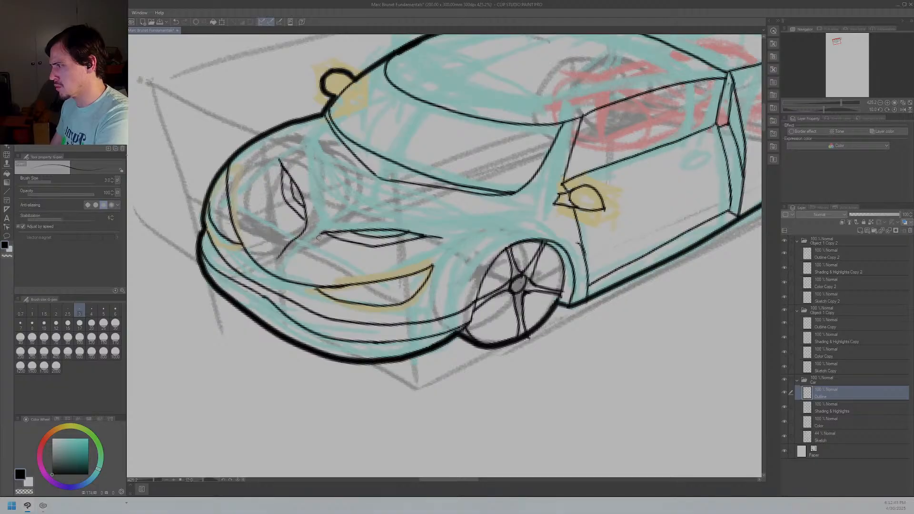
left_click_drag(318, 239, 290, 264)
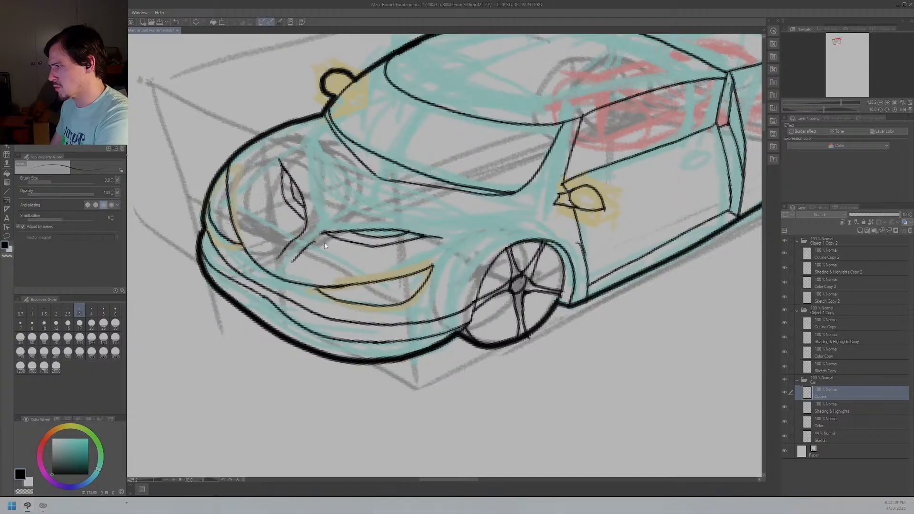
left_click_drag(327, 240, 305, 256)
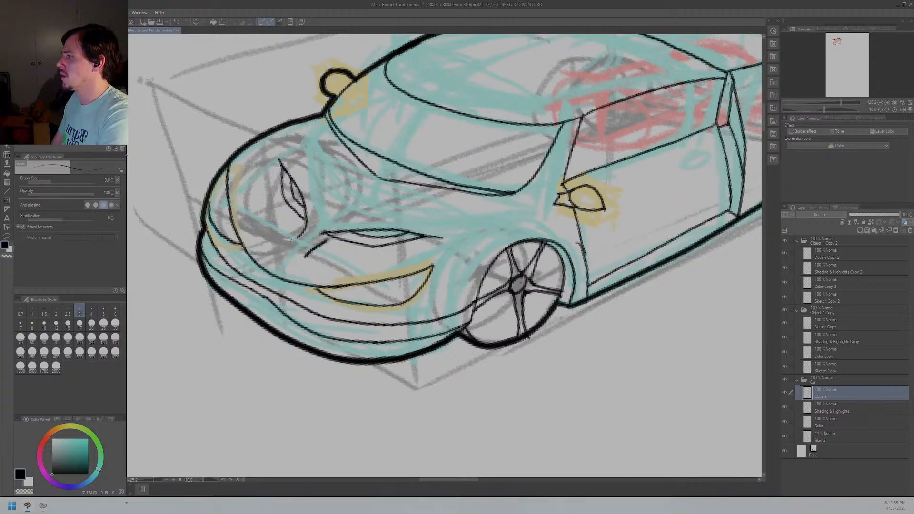
mouse_move(289, 239)
left_mouse_down()
mouse_move(324, 197)
mouse_move(379, 225)
left_mouse_up()
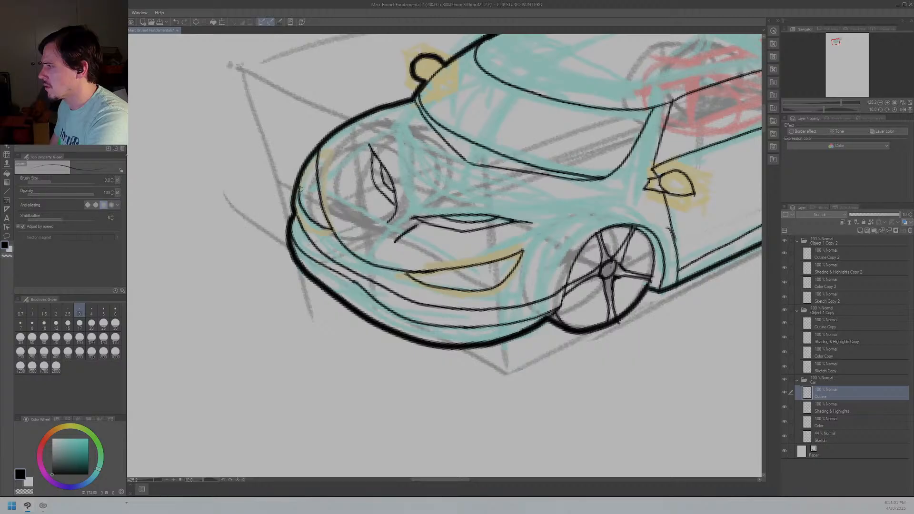
Step: Erase the far side mirror's heavy outline and redraw its upper arc with a thinner line at brush size 5
left_click_drag(300, 187, 302, 173)
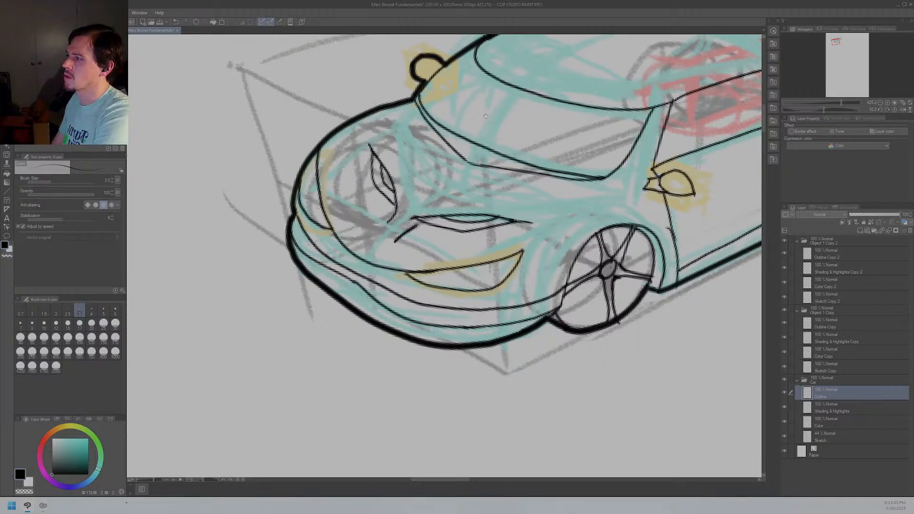
mouse_move(486, 116)
left_mouse_down()
mouse_move(415, 123)
mouse_move(369, 161)
left_mouse_up()
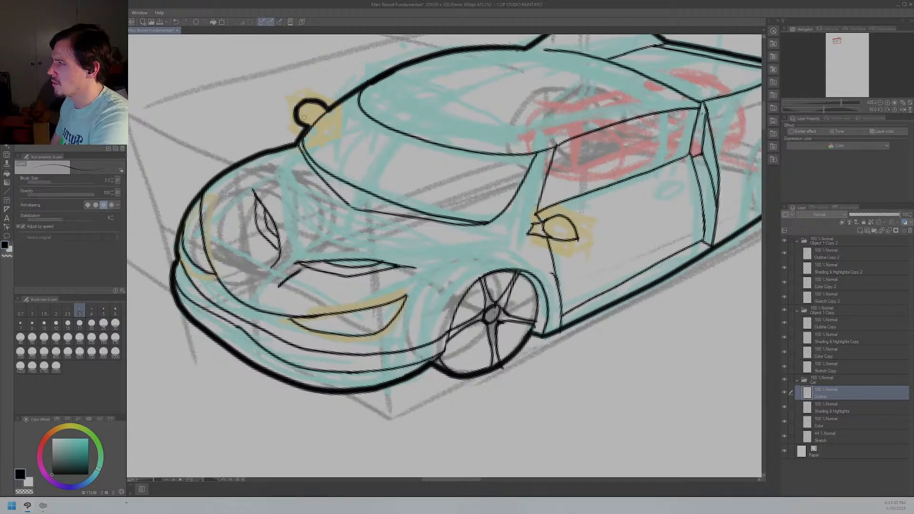
key("bracketright")
key("bracketright")
key("bracketright")
key("bracketright")
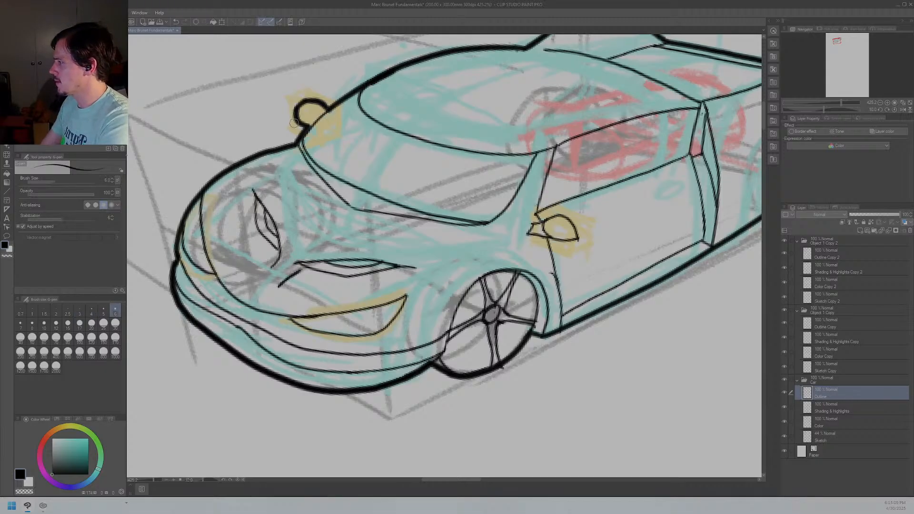
key("bracketleft")
key("bracketleft")
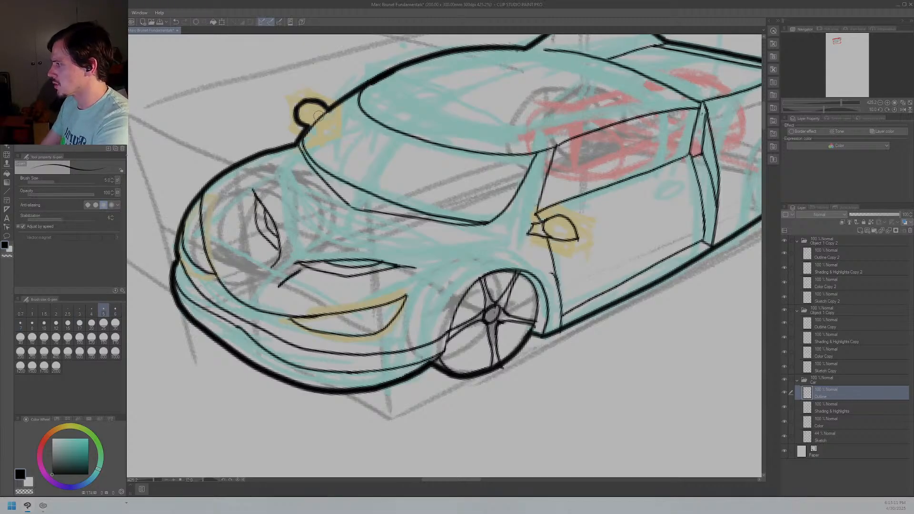
mouse_move(312, 138)
left_mouse_down()
mouse_move(350, 137)
mouse_move(318, 137)
left_mouse_up()
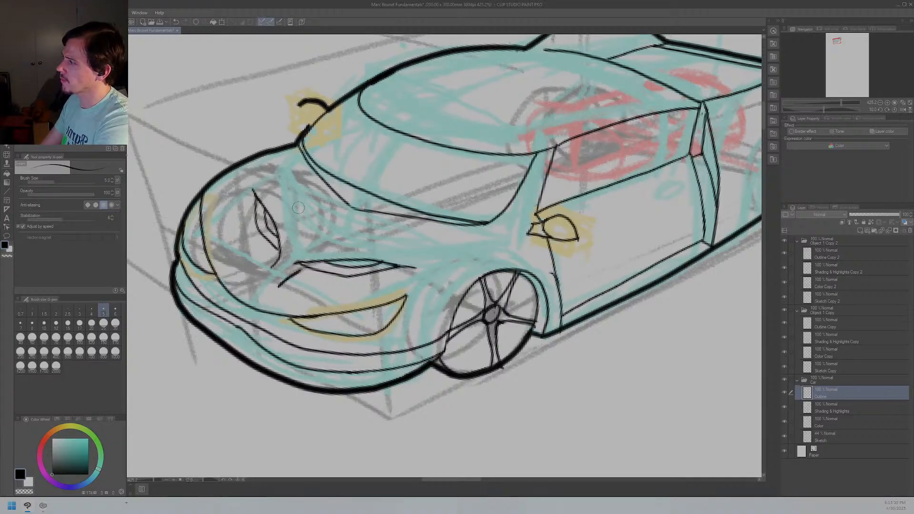
Step: Complete the far side mirror's rounded outline down to the car body with brush size 6
key("bracketright")
key("bracketright")
key("bracketright")
key("bracketleft")
key("bracketleft")
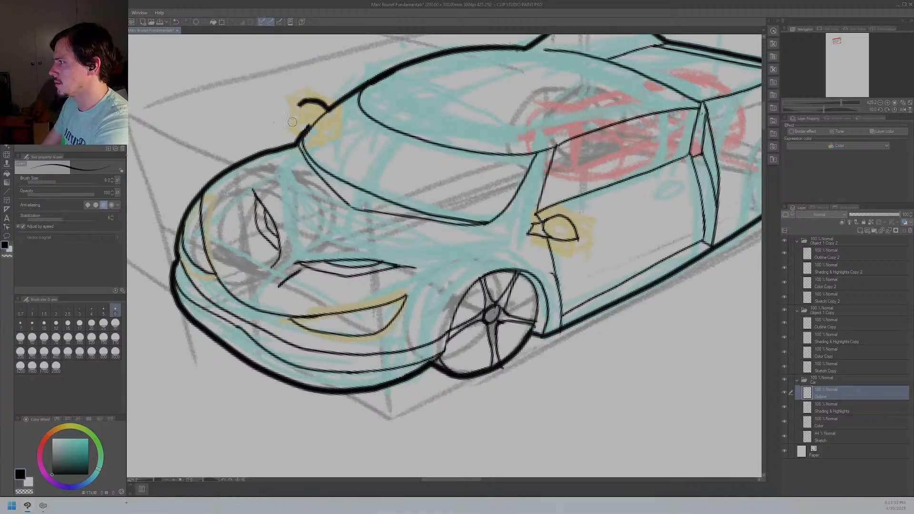
left_click_drag(299, 110, 313, 125)
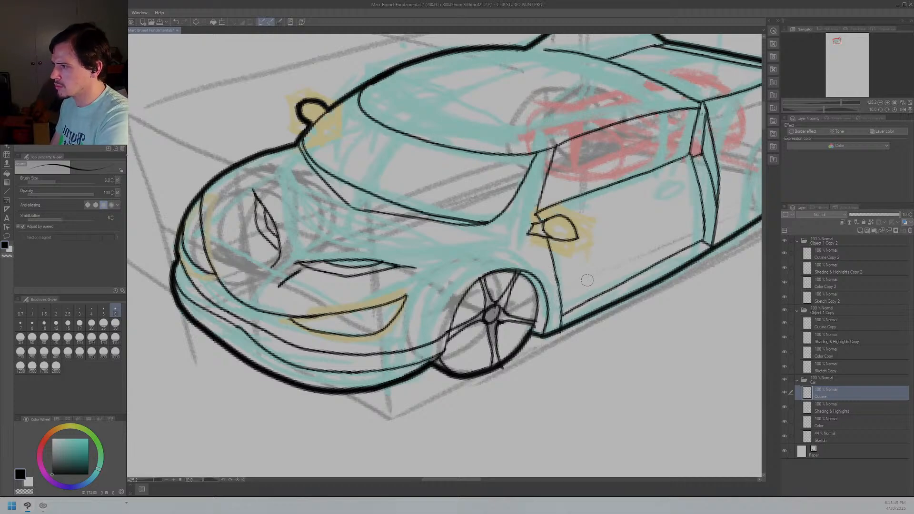
Step: Rough in five purple guide spokes from the rear wheel's hub to its rim on the Sketch layer
left_click_drag(588, 275, 341, 273)
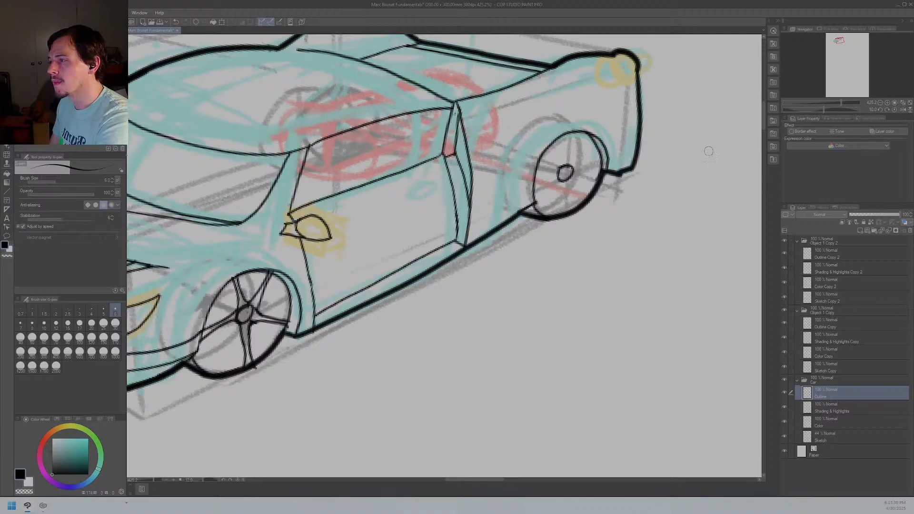
left_click(826, 434)
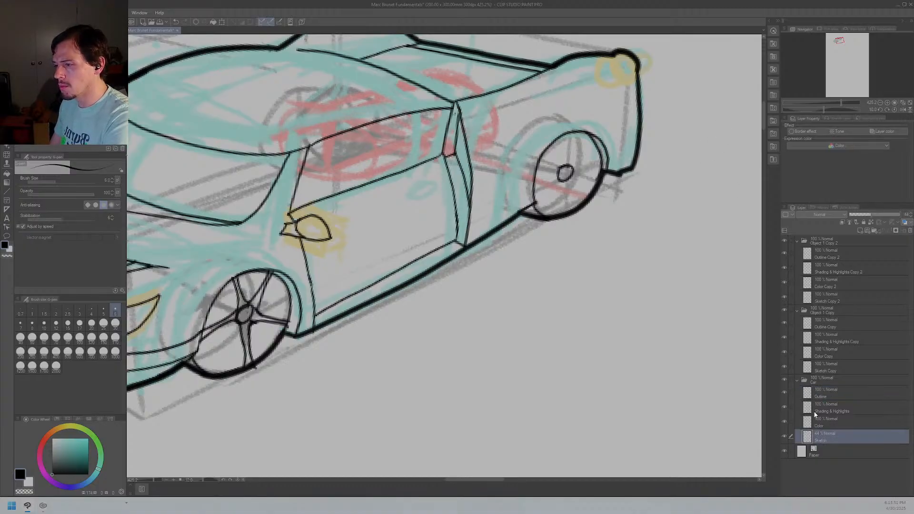
left_click_drag(71, 484, 50, 480)
left_click_drag(76, 452, 105, 405)
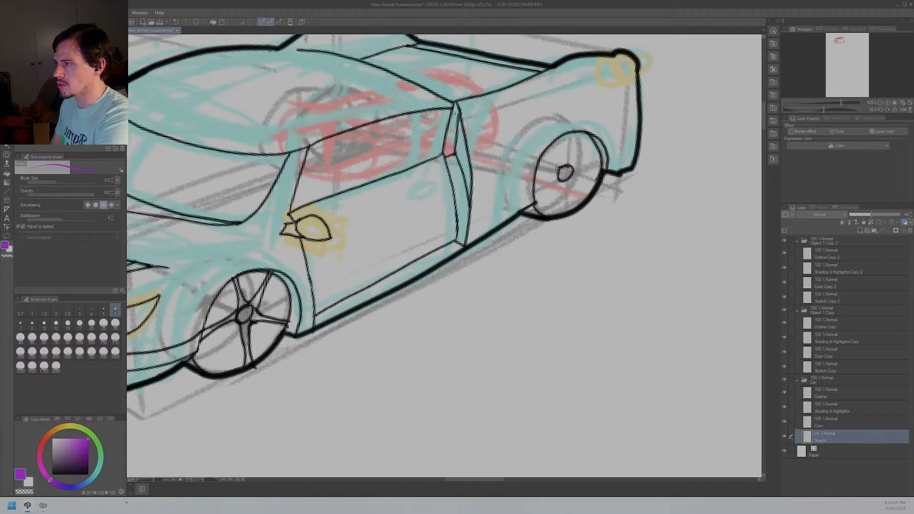
mouse_move(563, 135)
left_mouse_down()
mouse_move(566, 167)
mouse_move(524, 176)
mouse_move(600, 153)
left_mouse_up()
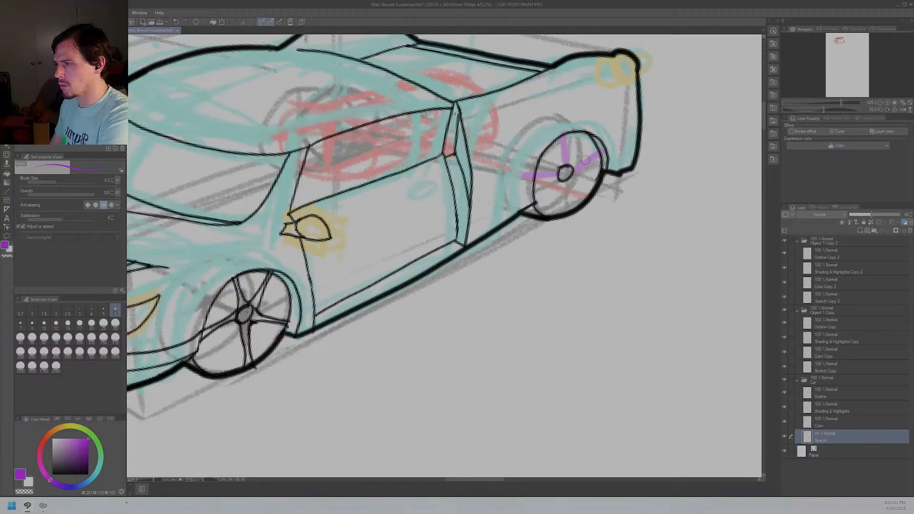
key("ctrl+z")
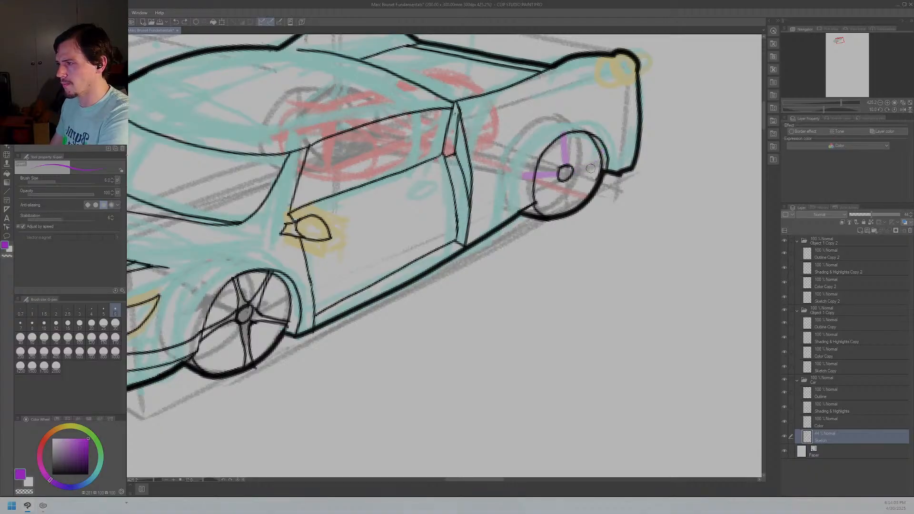
mouse_move(575, 169)
left_mouse_down()
mouse_move(603, 161)
mouse_move(601, 152)
left_mouse_up()
key("ctrl+z")
left_click_drag(546, 215, 547, 210)
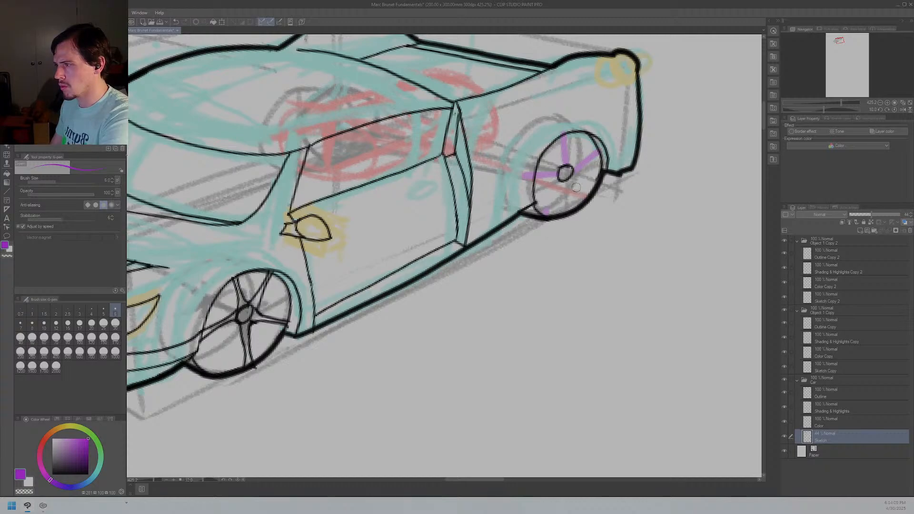
left_click_drag(573, 182, 589, 213)
left_click_drag(566, 182, 540, 223)
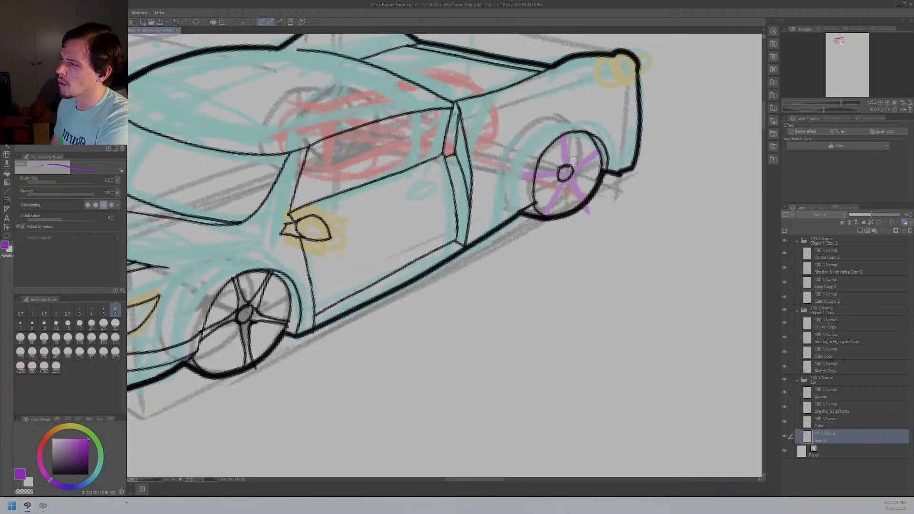
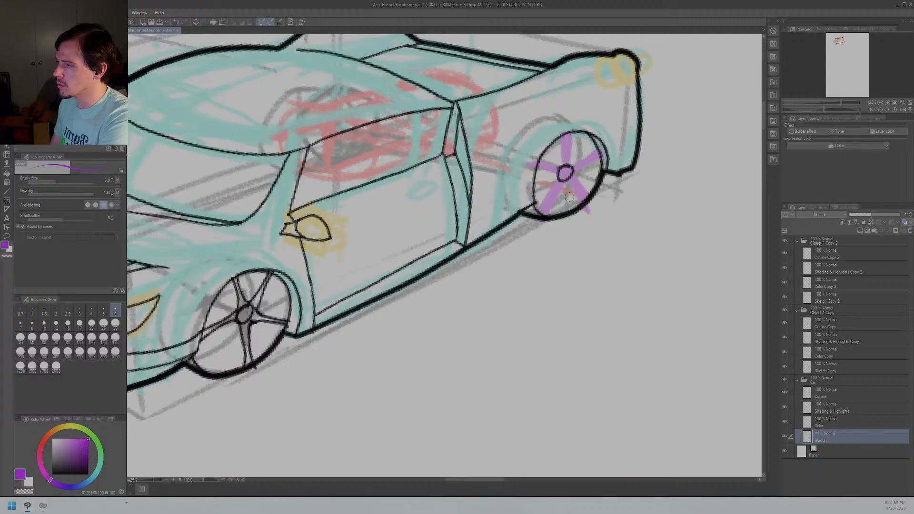
Step: Ink the rear wheel's upper spoke as a pair of black lines on the Outline layer with brush size 3
left_click(838, 397)
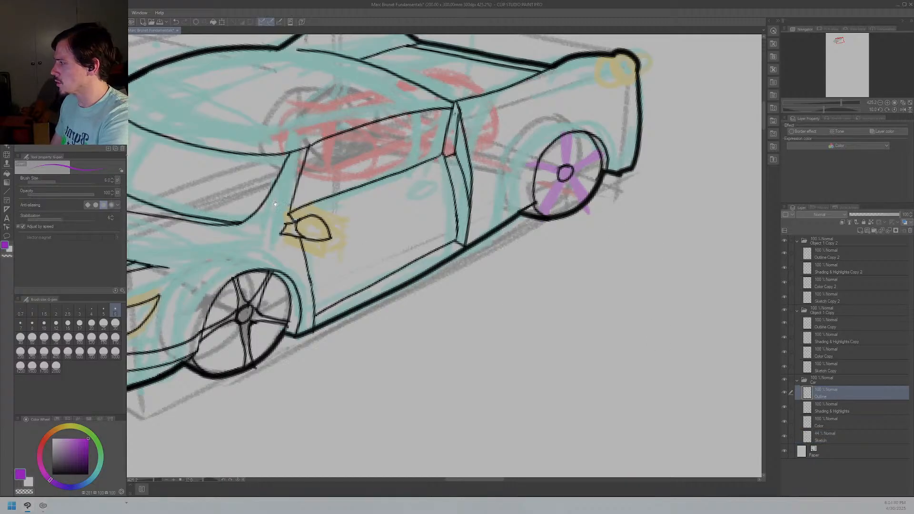
scroll(389, 227, "right", 1)
left_click_drag(61, 464, 48, 484)
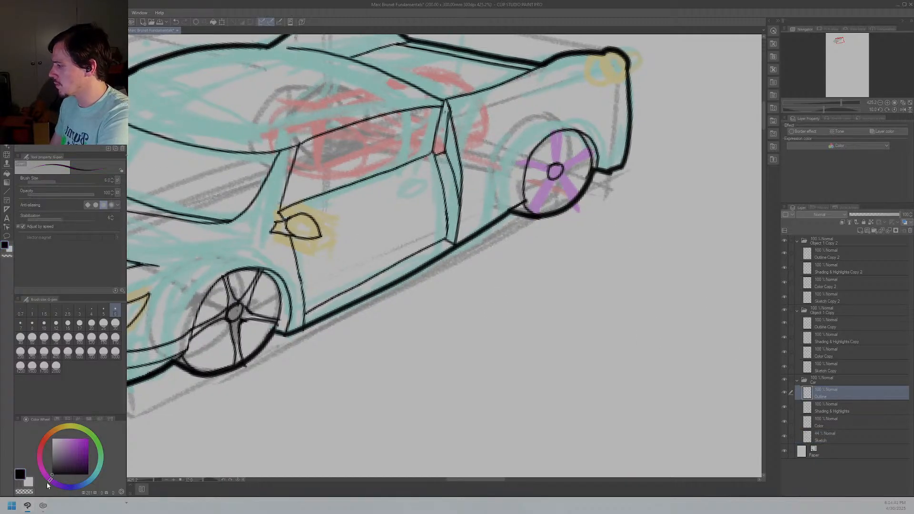
key("bracketleft")
key("bracketleft")
key("bracketleft")
key("bracketleft")
key("bracketleft")
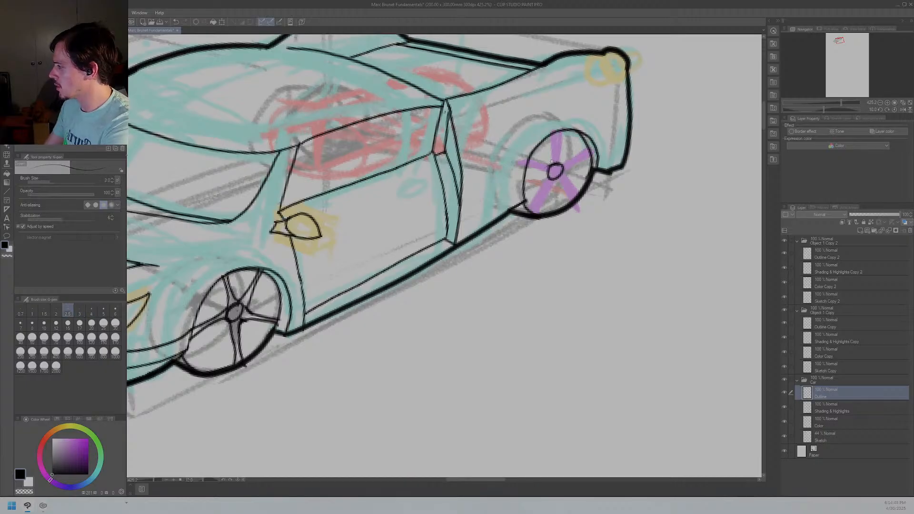
key("bracketright")
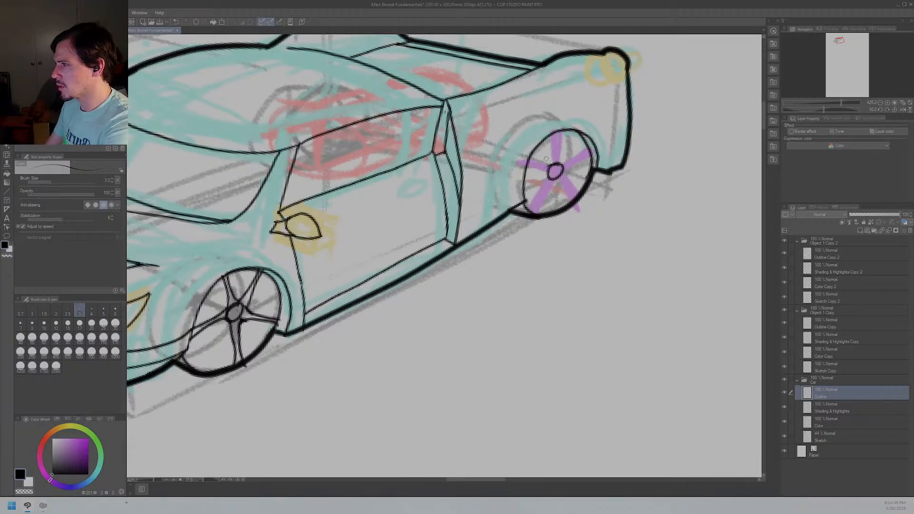
mouse_move(551, 163)
left_mouse_down()
mouse_move(555, 133)
mouse_move(550, 164)
left_mouse_up()
key("ctrl+z")
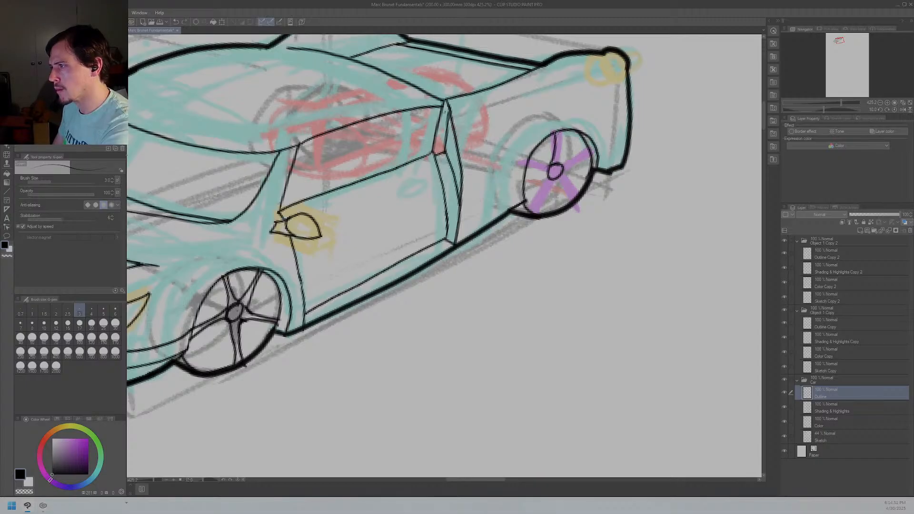
left_click_drag(557, 129, 565, 166)
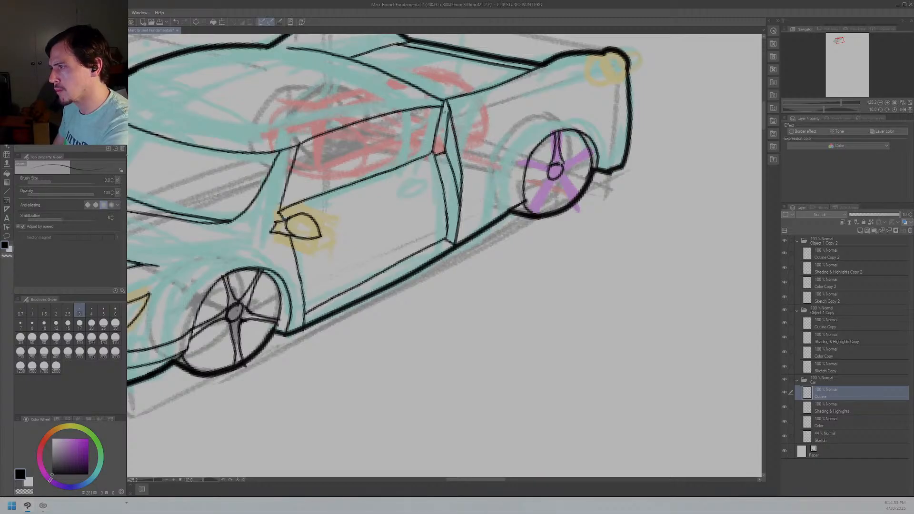
key("ctrl+z")
left_click_drag(558, 130, 565, 165)
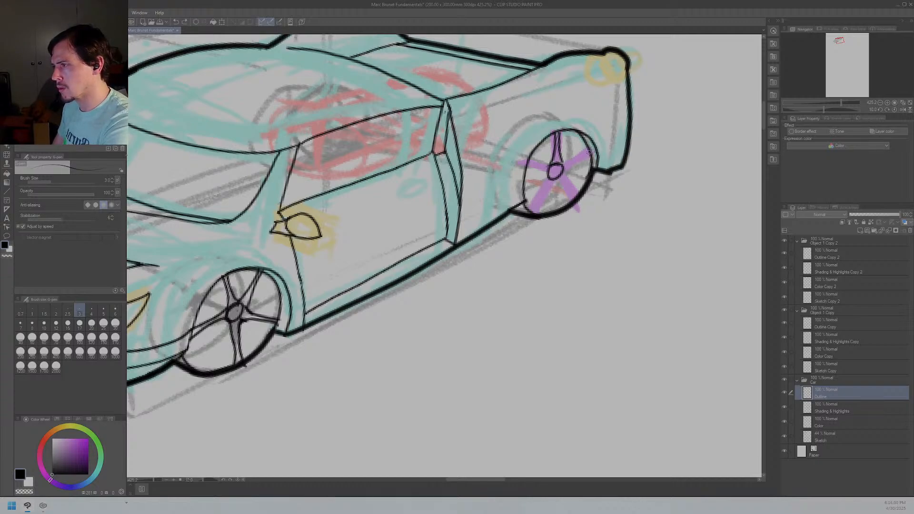
Step: Ink the rear wheel's remaining four spokes from hub to rim over the purple guides
mouse_move(582, 156)
left_mouse_down()
mouse_move(590, 163)
mouse_move(584, 158)
mouse_move(556, 180)
mouse_move(575, 204)
mouse_move(556, 177)
mouse_move(576, 198)
mouse_move(557, 178)
left_mouse_up()
key("ctrl+z")
key("ctrl+z")
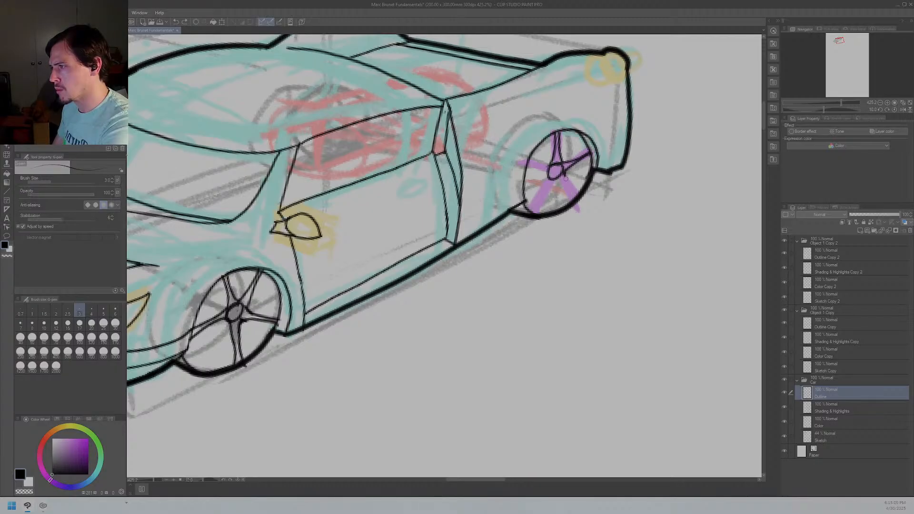
mouse_move(554, 178)
left_mouse_down()
mouse_move(574, 203)
mouse_move(554, 178)
mouse_move(532, 211)
left_mouse_up()
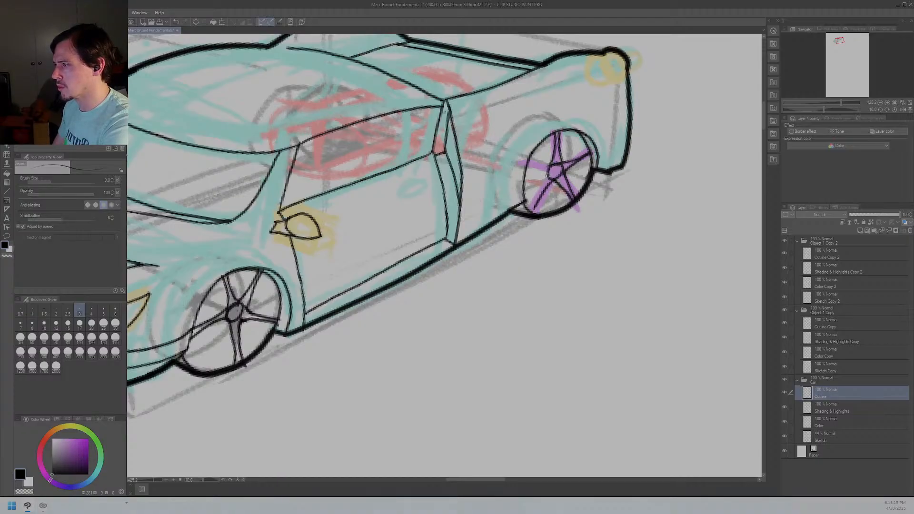
left_click_drag(548, 175, 530, 209)
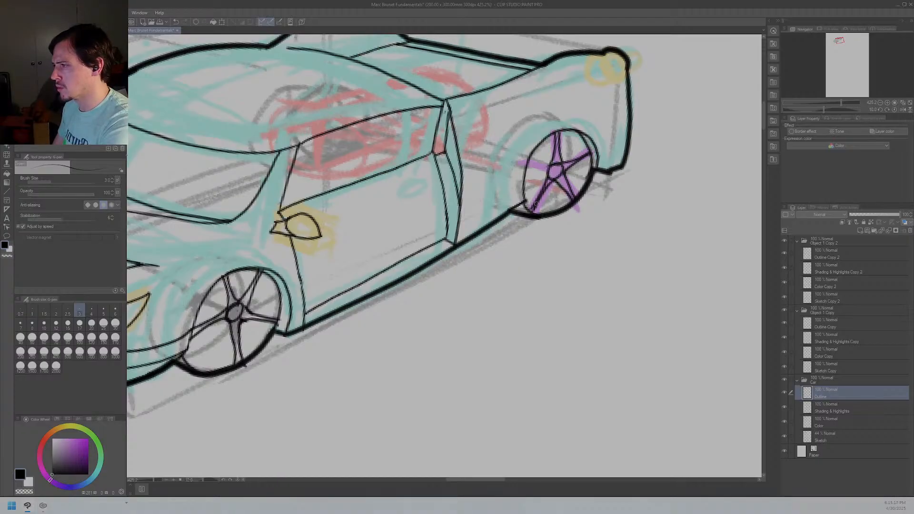
key("ctrl+z")
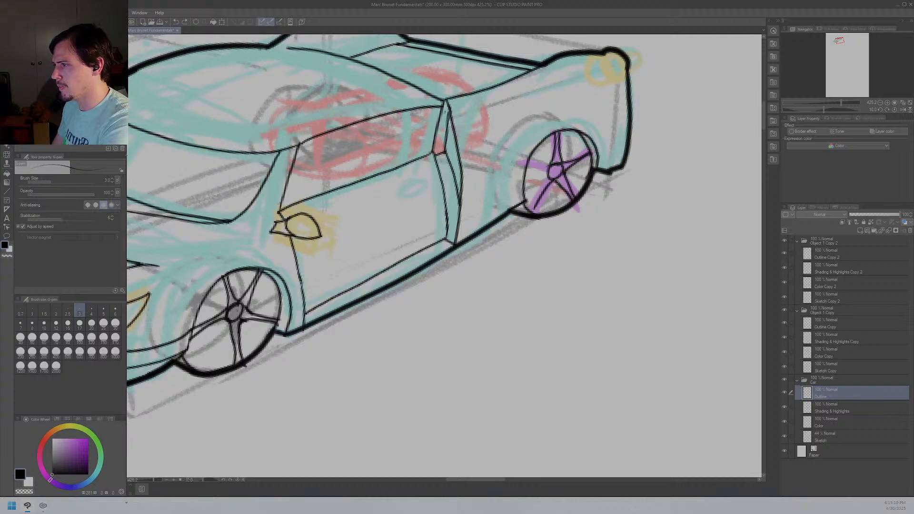
left_click_drag(544, 195, 530, 216)
left_click_drag(548, 175, 528, 209)
key("ctrl+z")
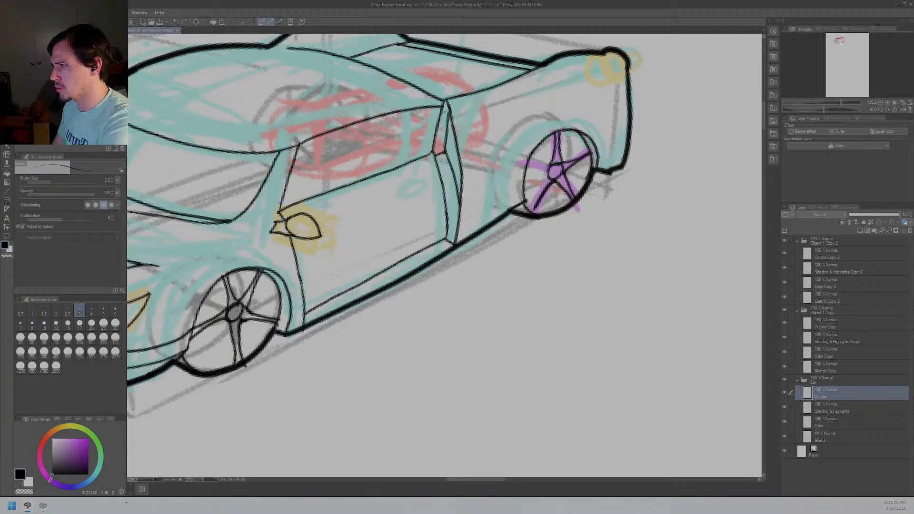
left_click_drag(548, 171, 527, 208)
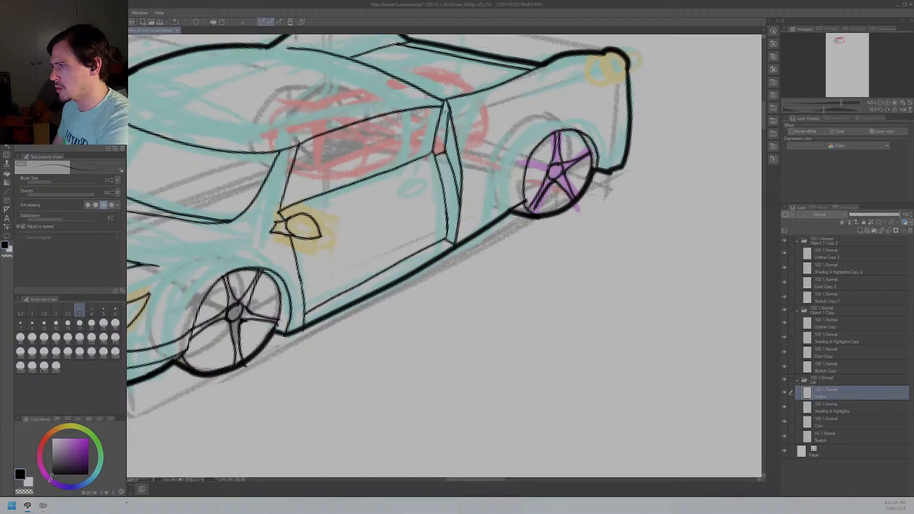
left_click_drag(545, 175, 525, 164)
key("ctrl+z")
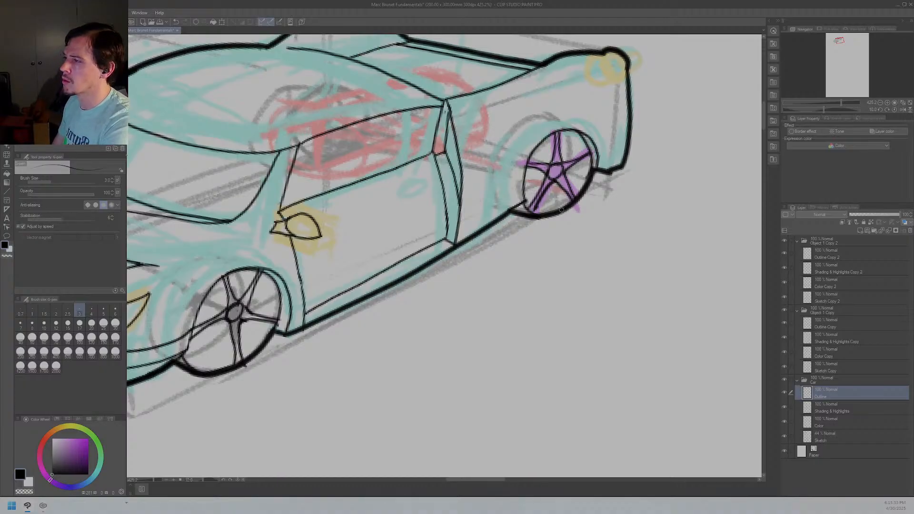
Step: Add thin secondary edge lines along the rear wheel's spokes to give them thickness
mouse_move(559, 210)
left_mouse_down()
mouse_move(607, 157)
mouse_move(643, 142)
left_mouse_up()
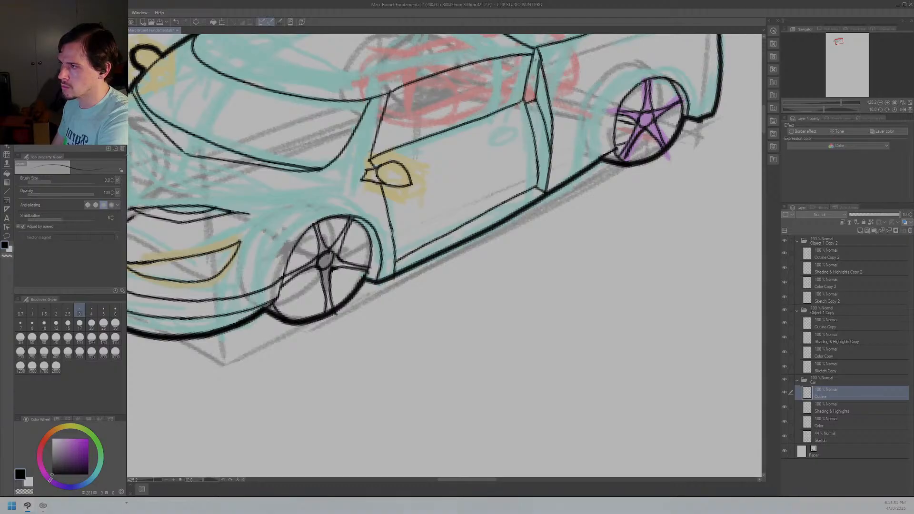
left_click_drag(645, 81, 634, 112)
key("ctrl+z")
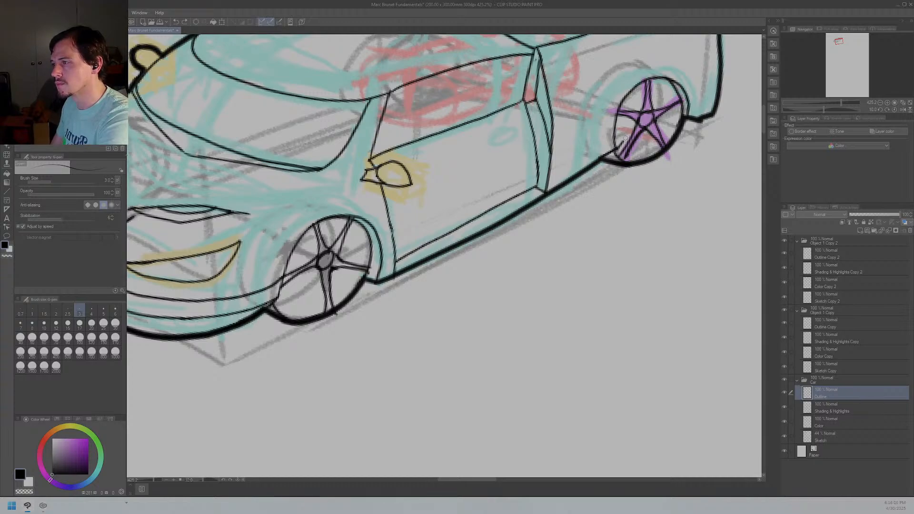
left_click_drag(629, 127, 615, 117)
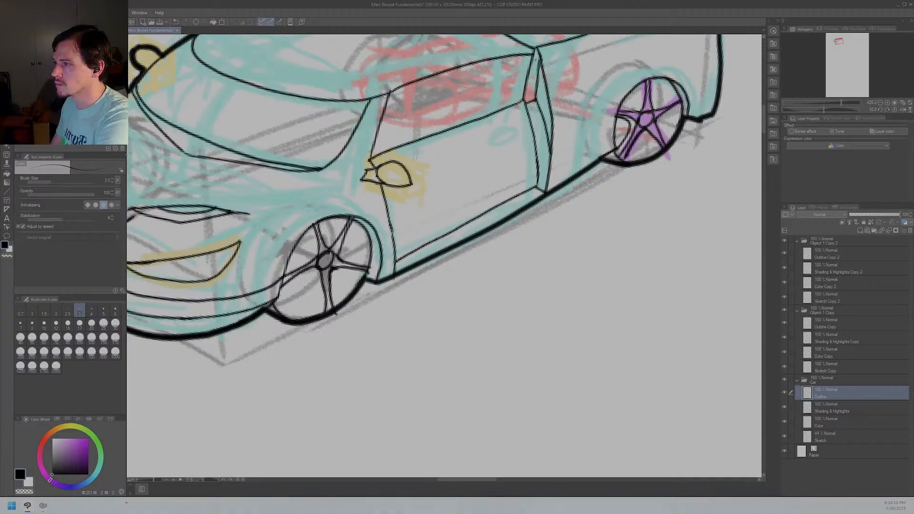
left_click_drag(635, 111, 642, 82)
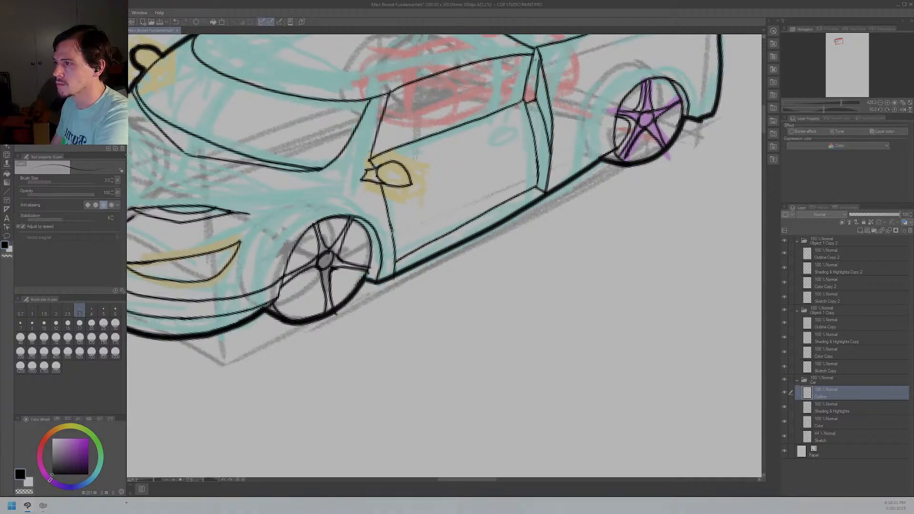
left_click_drag(679, 92, 650, 110)
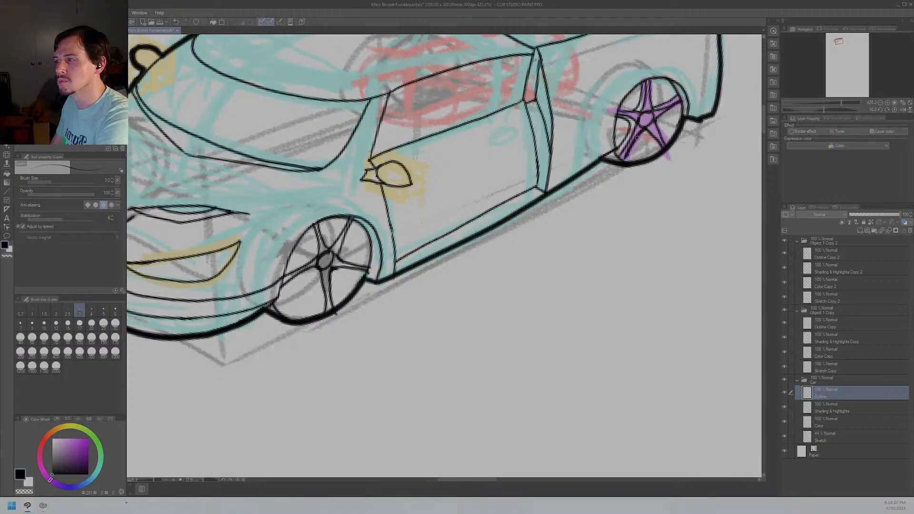
left_click_drag(649, 136, 661, 152)
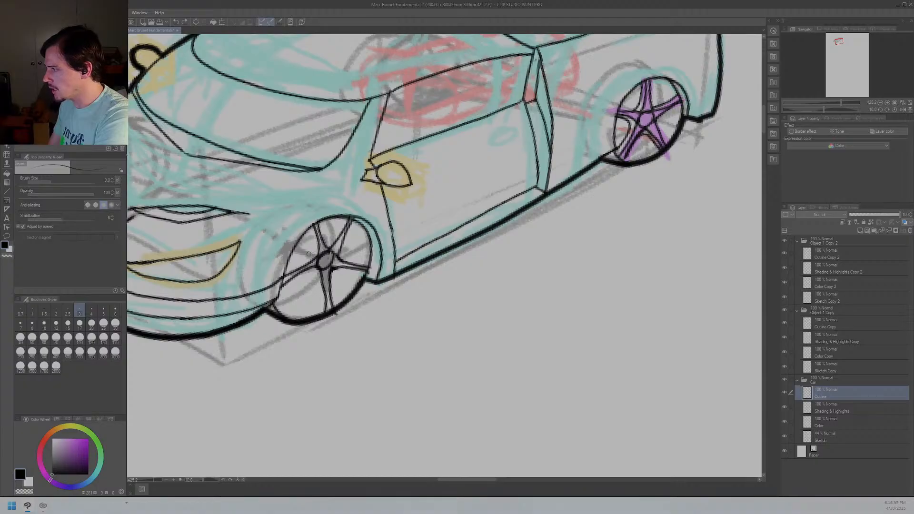
Step: Add thin secondary edge lines along the front wheel's upper and lower spokes to give them thickness
mouse_move(310, 228)
left_mouse_down()
mouse_move(308, 256)
mouse_move(279, 277)
left_mouse_up()
key("ctrl+z")
mouse_move(310, 227)
left_mouse_down()
mouse_move(306, 260)
mouse_move(281, 270)
left_mouse_up()
key("ctrl+z")
mouse_move(310, 228)
left_mouse_down()
mouse_move(314, 253)
mouse_move(282, 270)
left_mouse_up()
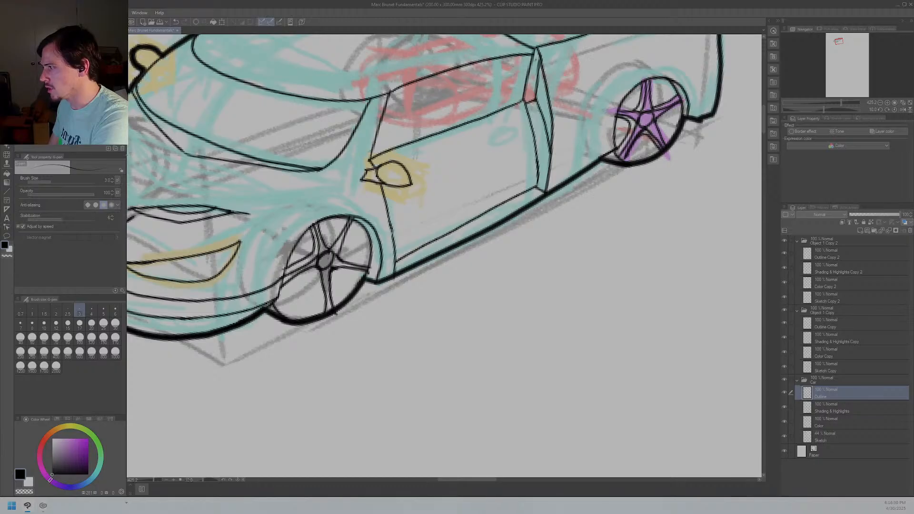
left_click_drag(325, 242, 340, 213)
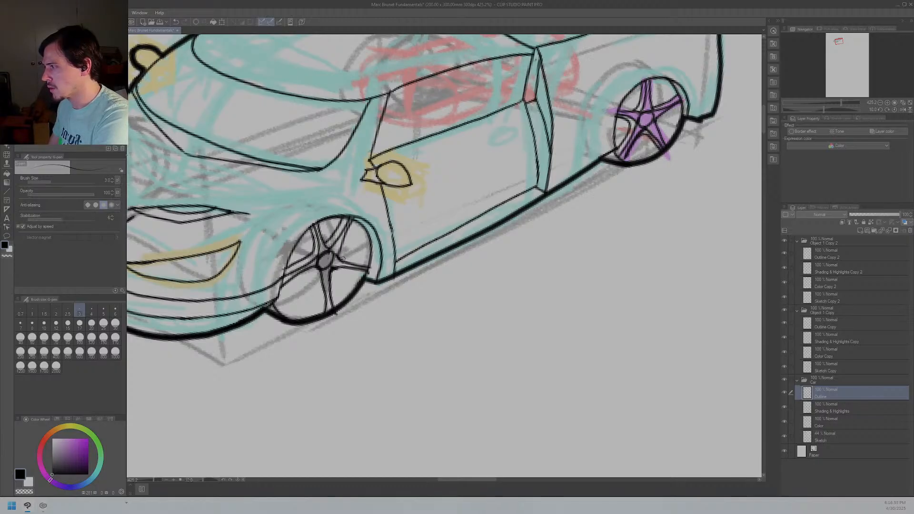
mouse_move(369, 262)
left_mouse_down()
mouse_move(340, 250)
mouse_move(336, 269)
mouse_move(349, 280)
mouse_move(369, 263)
mouse_move(336, 255)
mouse_move(365, 248)
mouse_move(368, 261)
mouse_move(341, 255)
mouse_move(359, 252)
mouse_move(341, 284)
mouse_move(328, 283)
mouse_move(369, 263)
mouse_move(342, 260)
left_mouse_up()
key("ctrl+z")
key("ctrl+z")
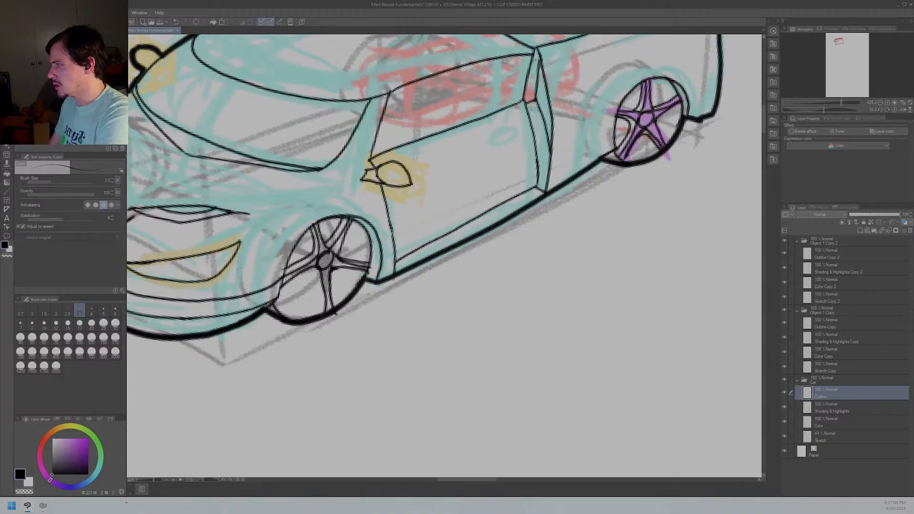
left_click_drag(310, 268, 318, 315)
key("ctrl+z")
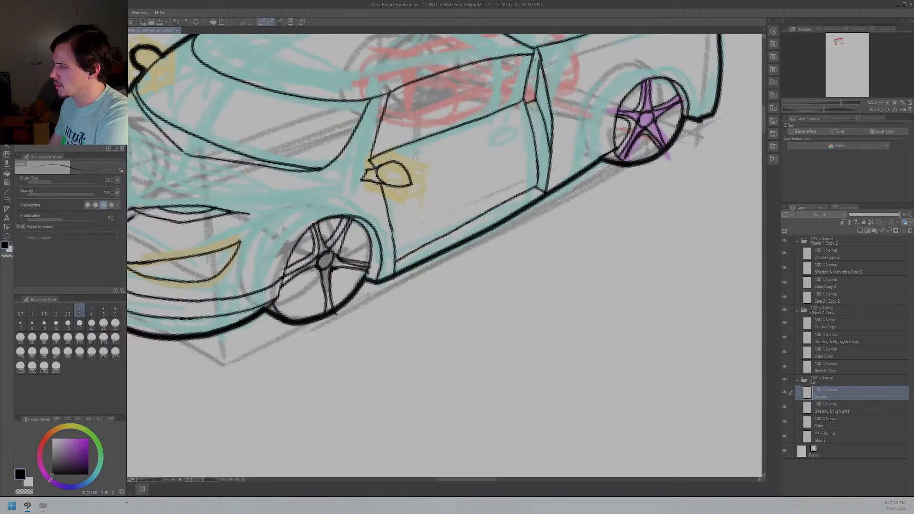
left_click_drag(317, 285, 317, 319)
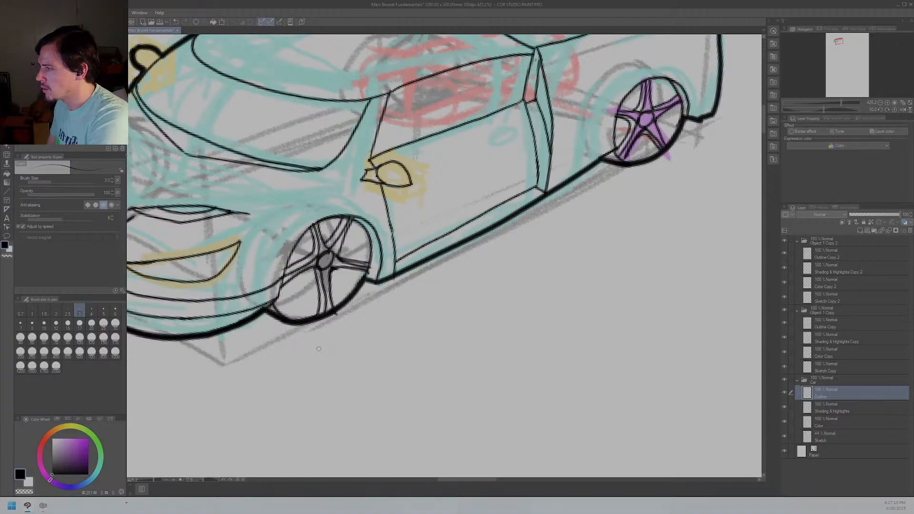
Step: Ink a slanted divider line across the rear part of the side window, from its upper edge to its lower edge
key("asciicircum")
key("asciicircum")
scroll(318, 349, "down", 5)
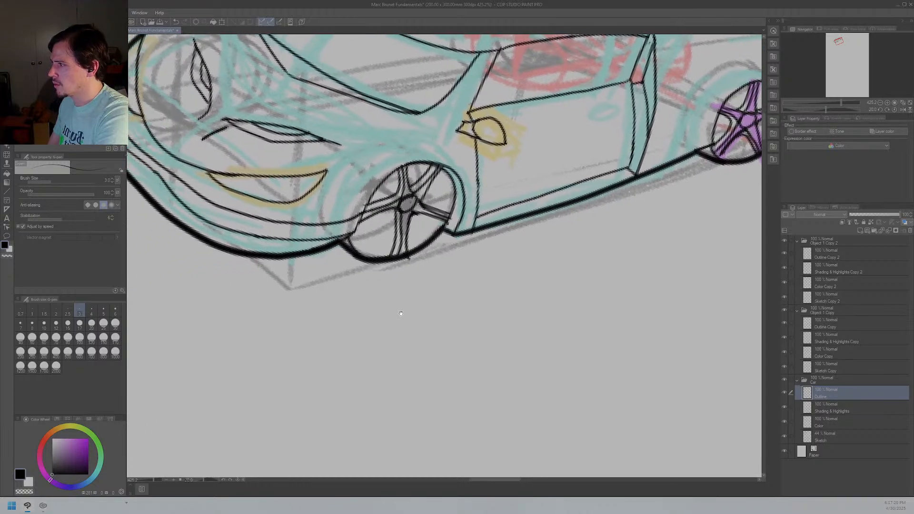
key("minus")
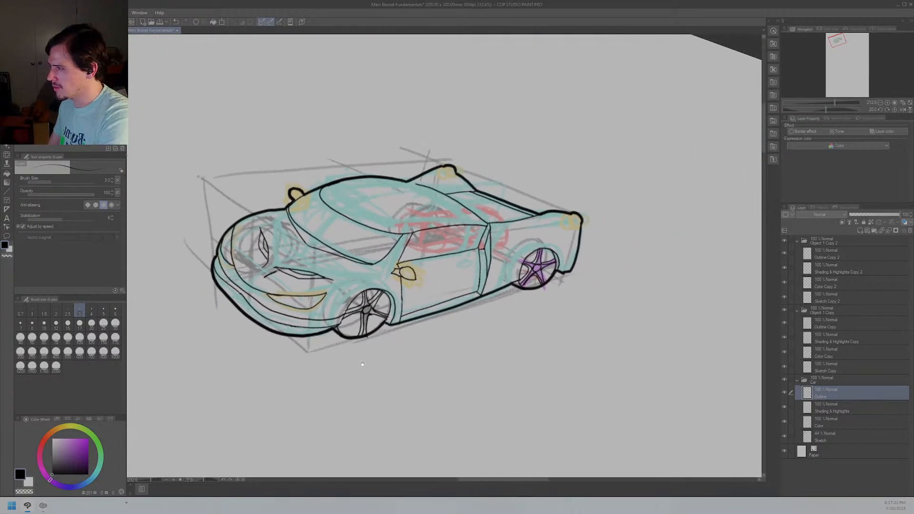
key("minus")
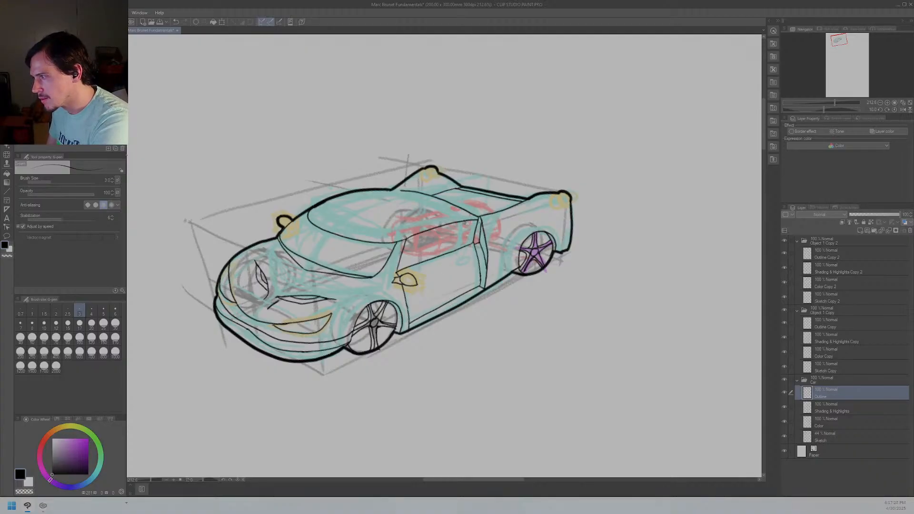
key("ctrl+z")
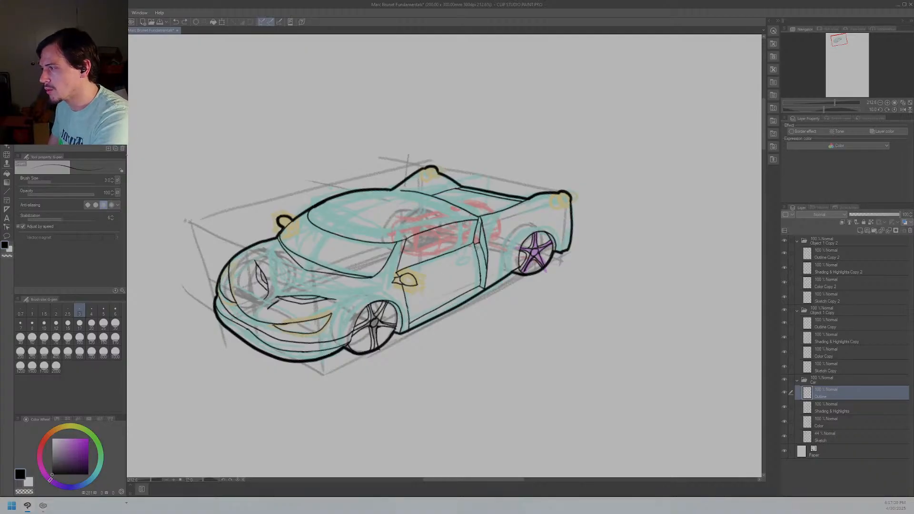
scroll(476, 250, "up", 5)
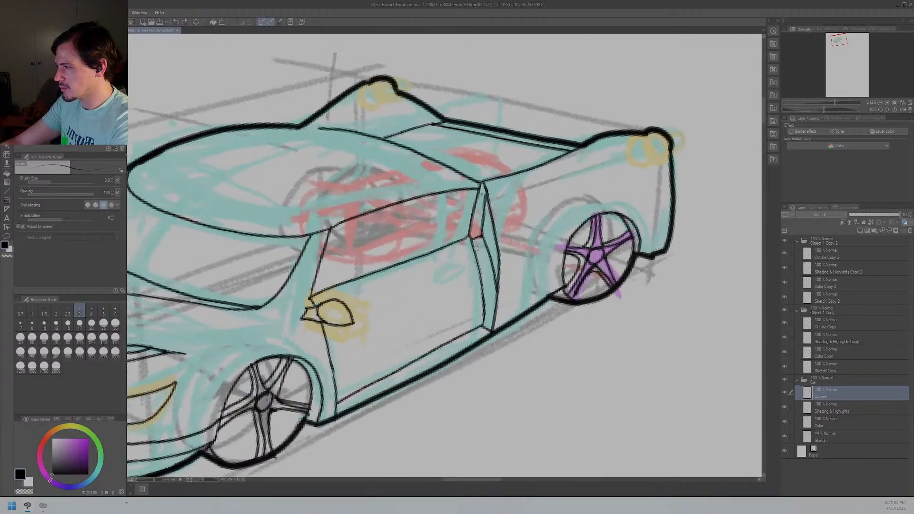
left_click_drag(453, 170, 462, 202)
key("ctrl+z")
left_click_drag(452, 172, 464, 235)
key("ctrl+z")
left_click_drag(451, 172, 460, 206)
key("ctrl+z")
left_click_drag(450, 171, 465, 236)
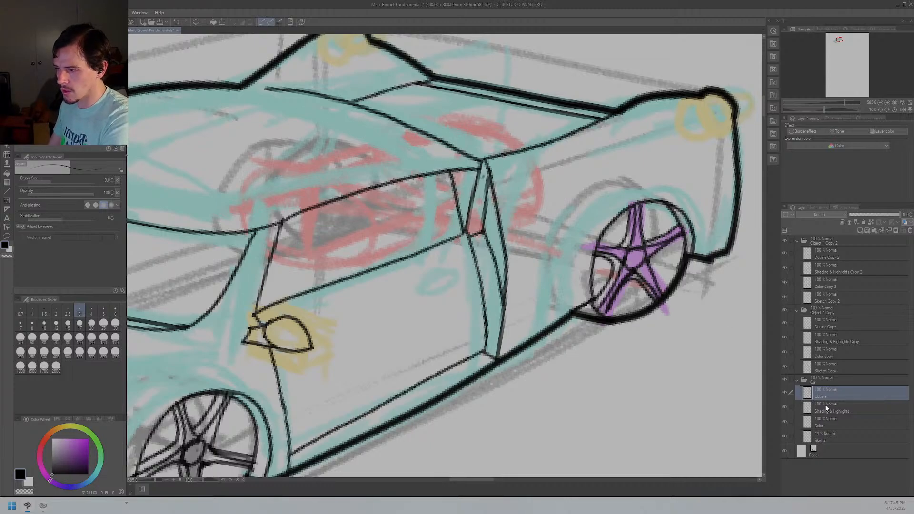
Step: Switch to the Sketch layer with the Mechanical pencil and the purple sampled from the rear wheel's guide lines
left_click(829, 436)
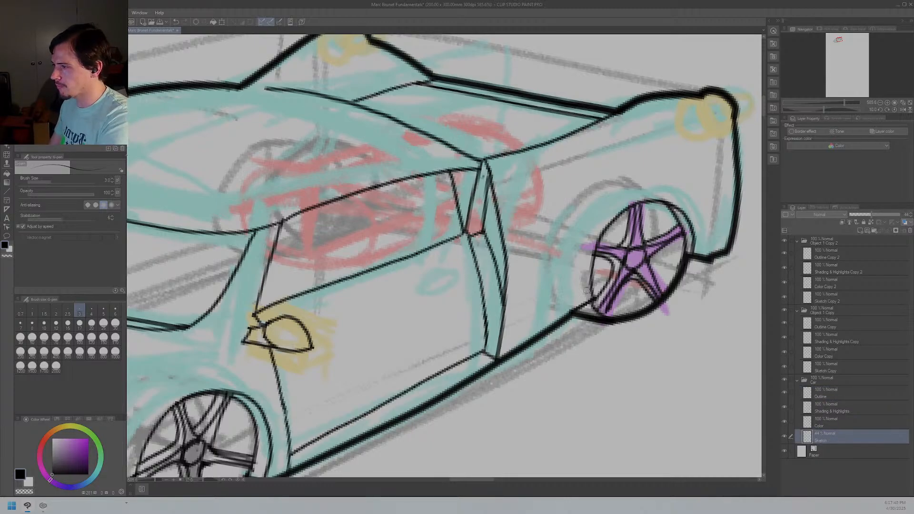
left_click(625, 255, "alt")
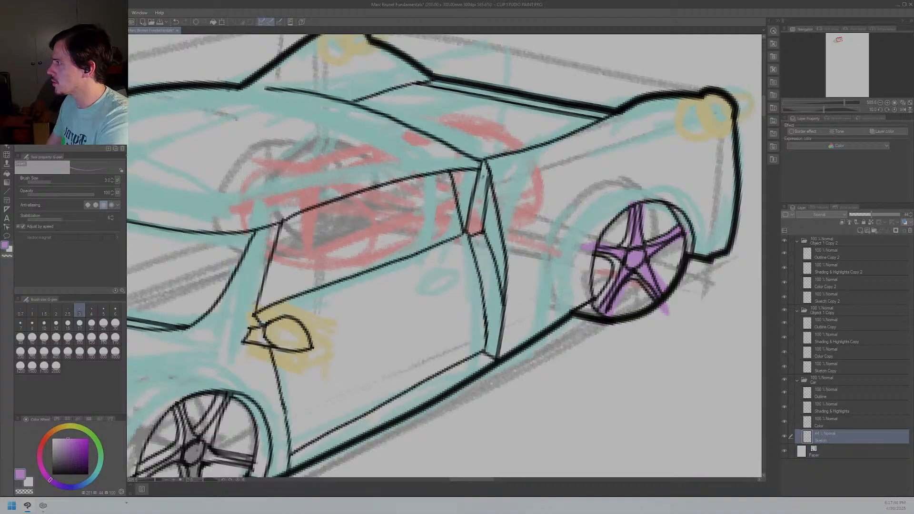
key("p")
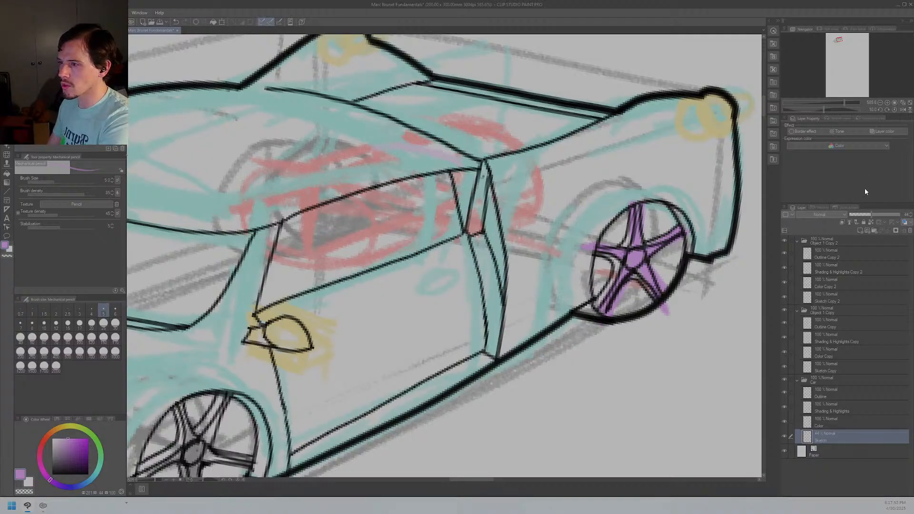
left_click_drag(870, 215, 901, 215)
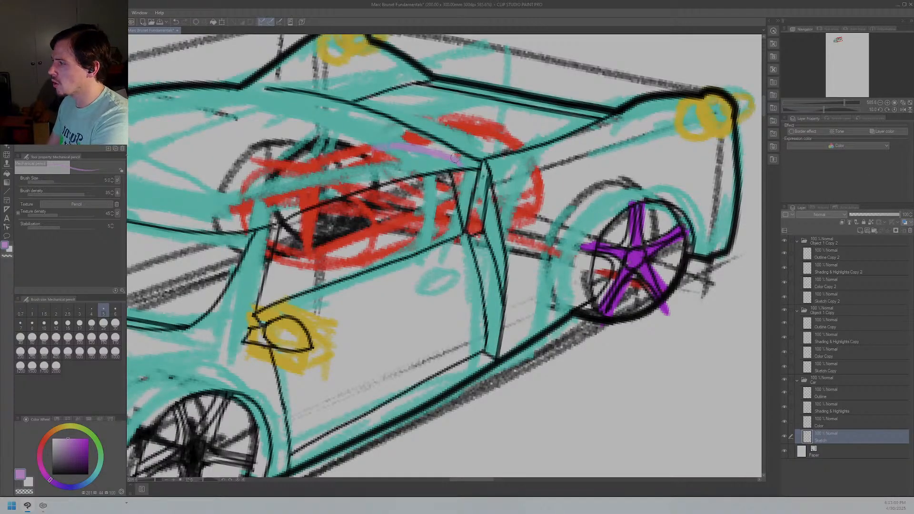
left_click_drag(429, 152, 376, 144)
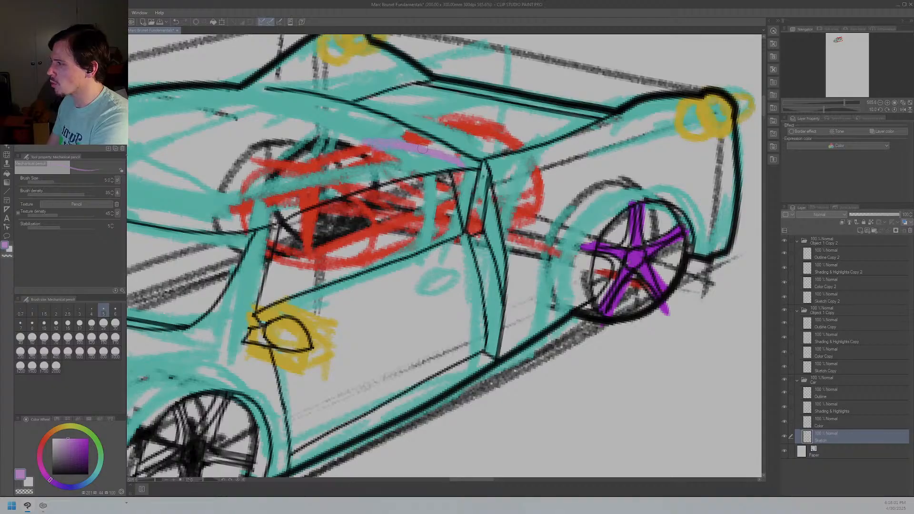
mouse_move(464, 166)
left_mouse_down()
mouse_move(367, 124)
mouse_move(332, 127)
mouse_move(392, 127)
mouse_move(416, 148)
left_mouse_up()
key("ctrl+z")
key("ctrl+z")
key("ctrl+z")
key("ctrl+z")
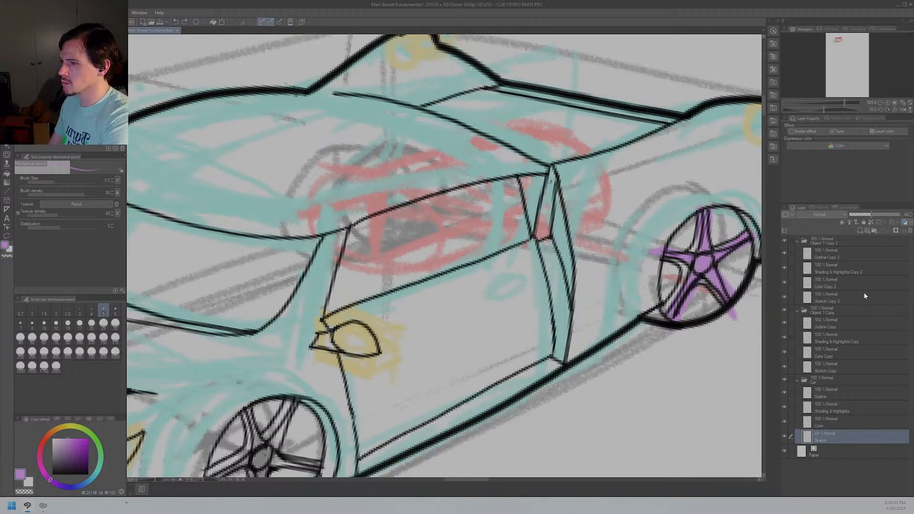
Step: Raise the Sketch layer's opacity to 100% and rough in a long purple guide curve across the roof from the windshield to the rear
left_click_drag(870, 212, 892, 239)
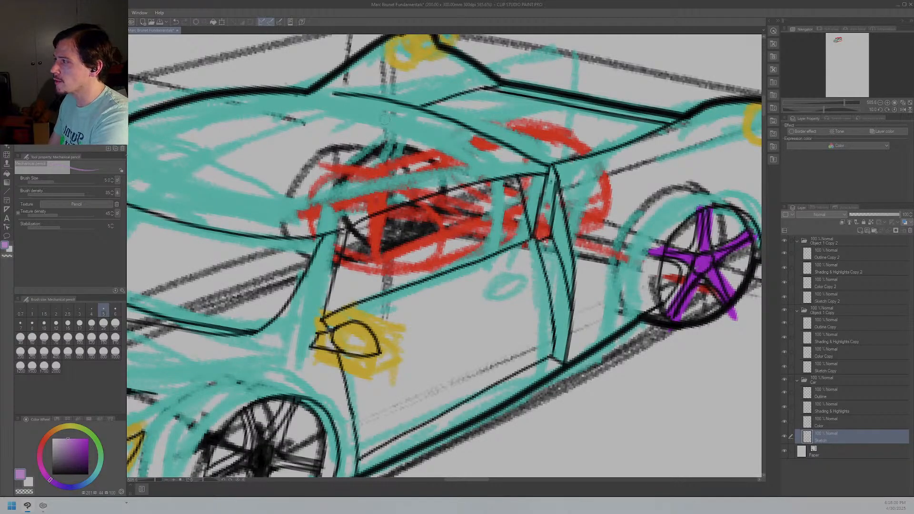
scroll(261, 166, "down", 3)
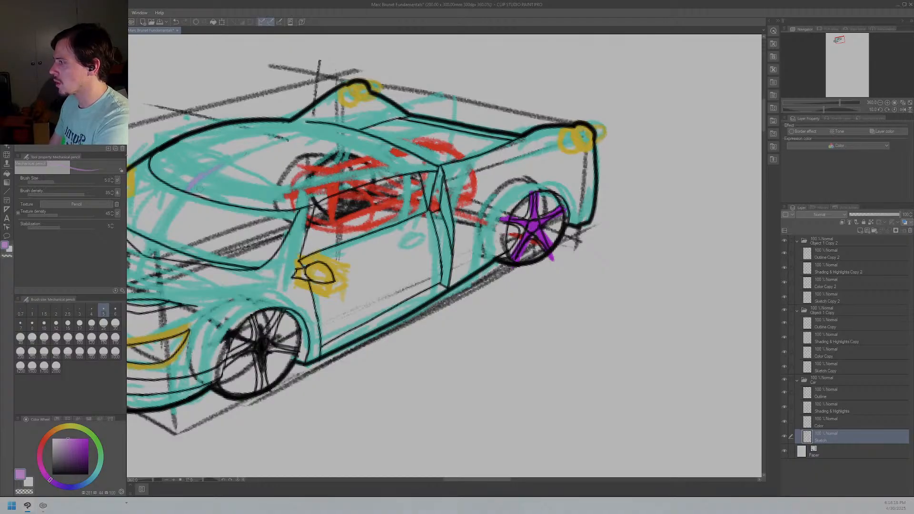
mouse_move(194, 186)
left_mouse_down()
mouse_move(304, 141)
mouse_move(367, 136)
left_mouse_up()
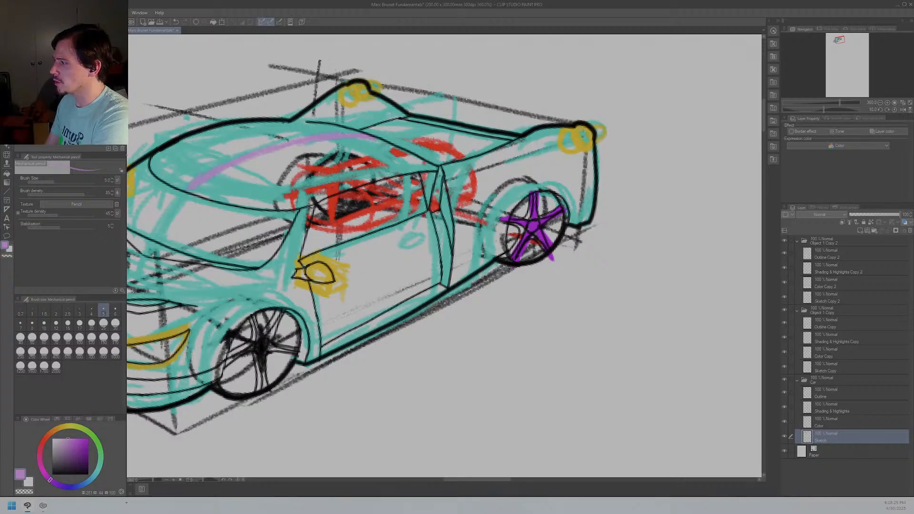
left_click_drag(300, 201, 285, 196)
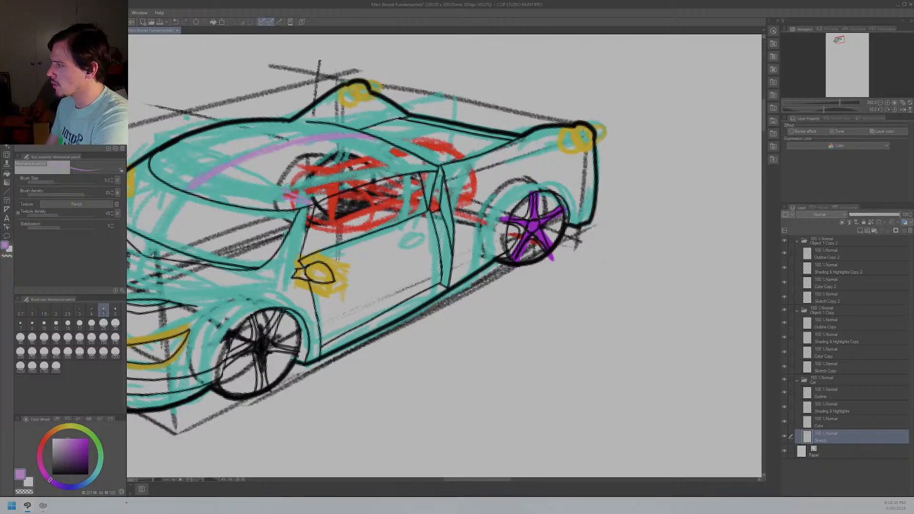
key("ctrl+z")
key("ctrl+z")
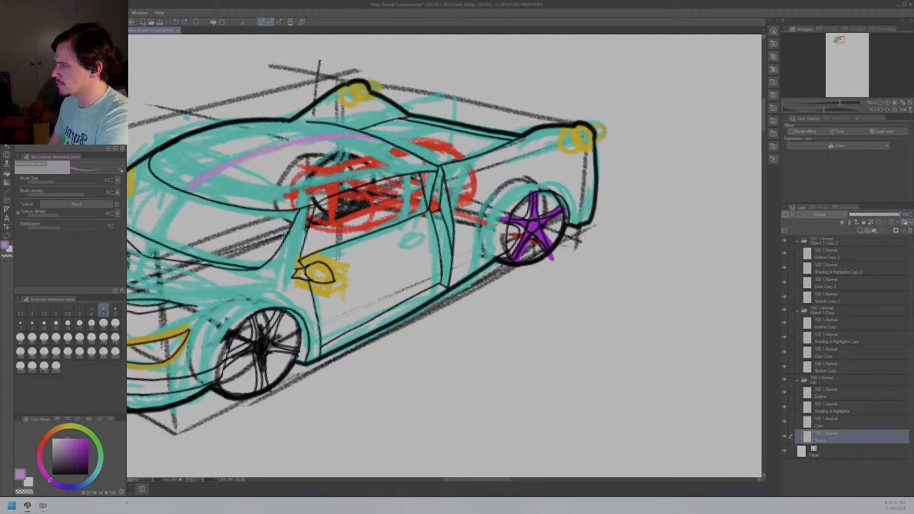
Step: Rough in purple guide curves for the near and far roof panels on either side of the roof's central band
mouse_move(298, 196)
left_mouse_down()
mouse_move(273, 170)
mouse_move(281, 155)
mouse_move(319, 144)
mouse_move(372, 146)
mouse_move(423, 167)
left_mouse_up()
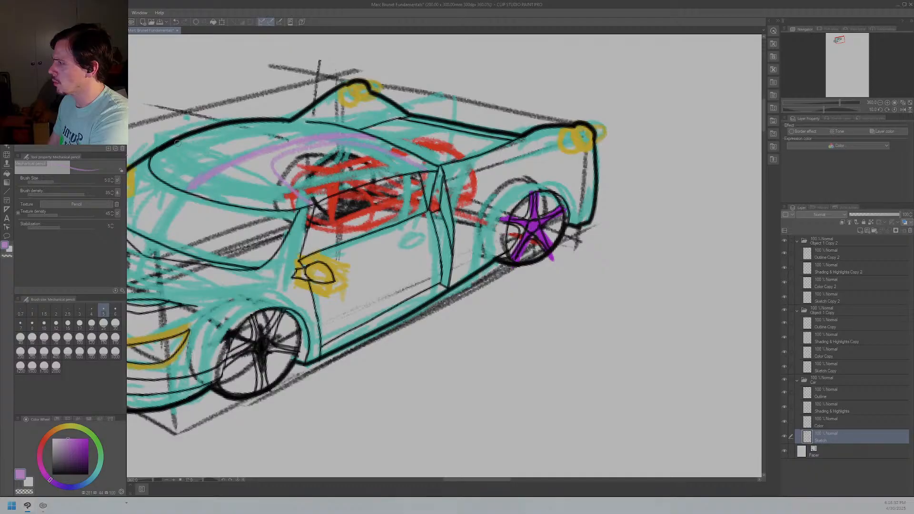
left_click_drag(177, 144, 271, 142)
key("ctrl+z")
left_click_drag(187, 141, 261, 145)
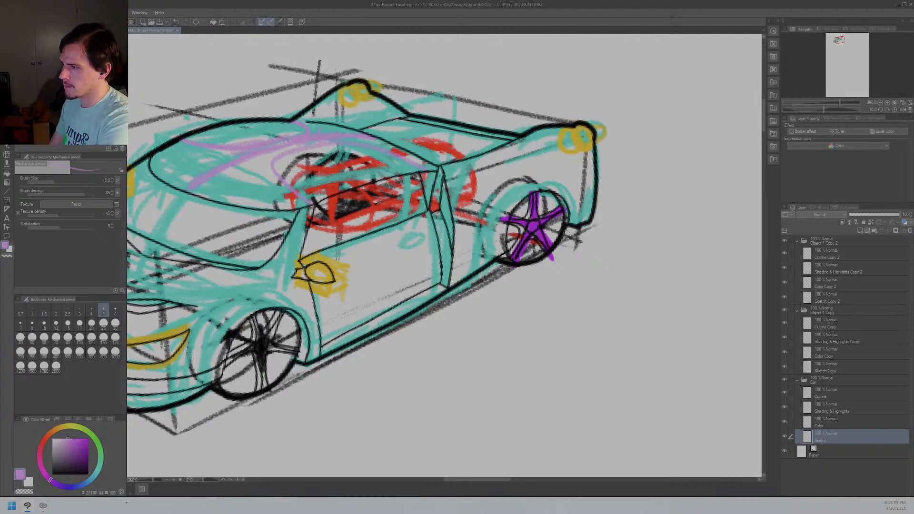
Step: Fade the Sketch layer by lowering its opacity, and return to the Outline layer with black sampled from the car's outline
left_click(836, 394)
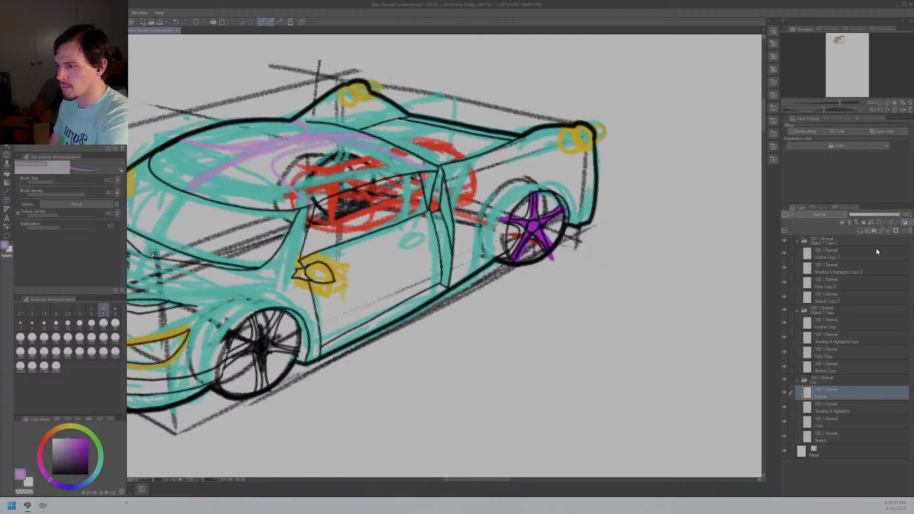
left_click(826, 436)
left_click_drag(899, 219, 867, 214)
mouse_move(323, 150)
left_mouse_down()
mouse_move(446, 146)
mouse_move(447, 162)
left_mouse_up()
scroll(445, 150, "up", 5)
left_click(843, 393)
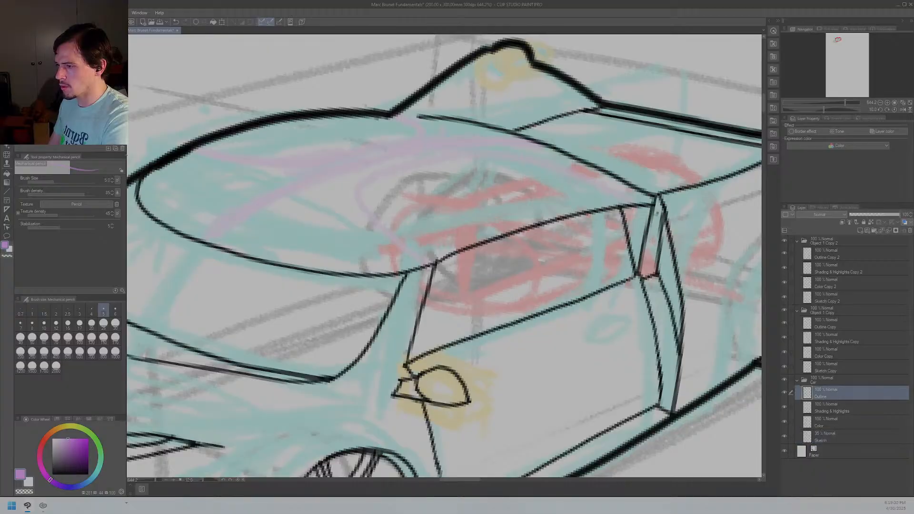
left_click(322, 111, "alt")
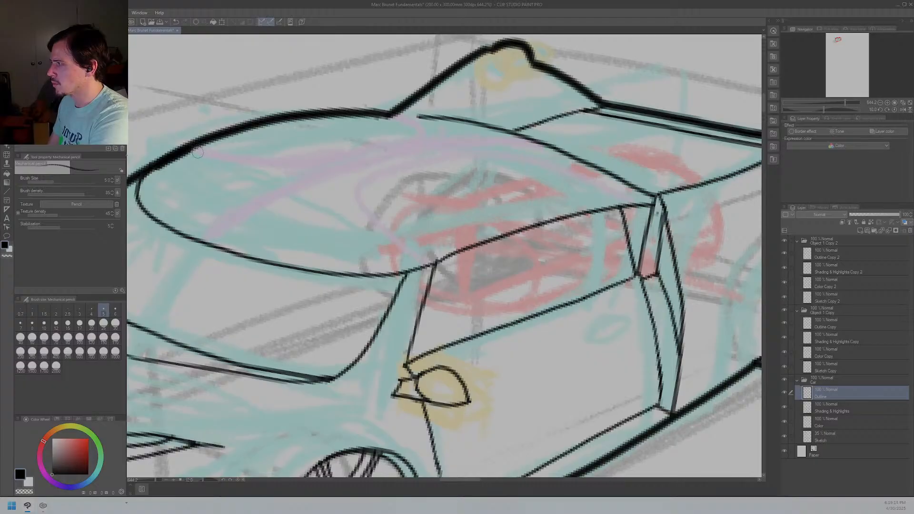
Step: Ink the far roof panel's curved edge over the purple guide with the size 3 pen, rounding its rear end into the roofline
left_click_drag(196, 149, 249, 155)
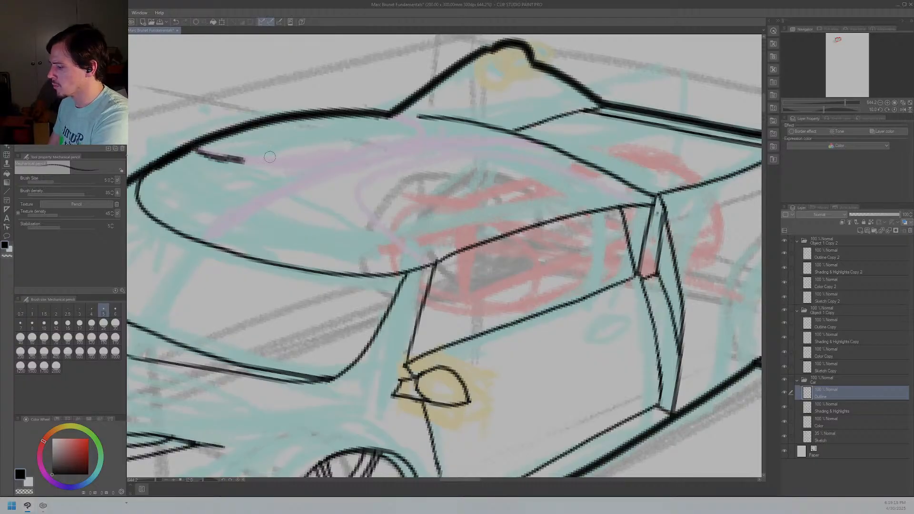
key("ctrl+z")
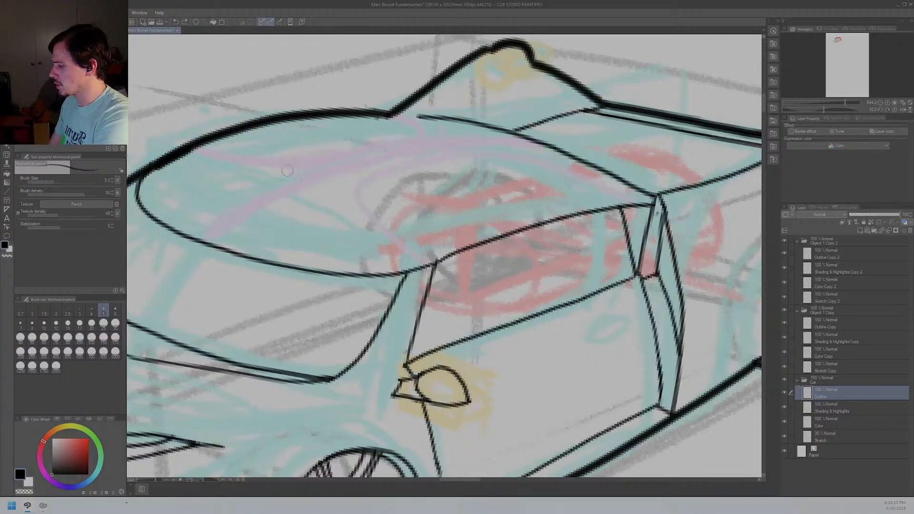
key("p")
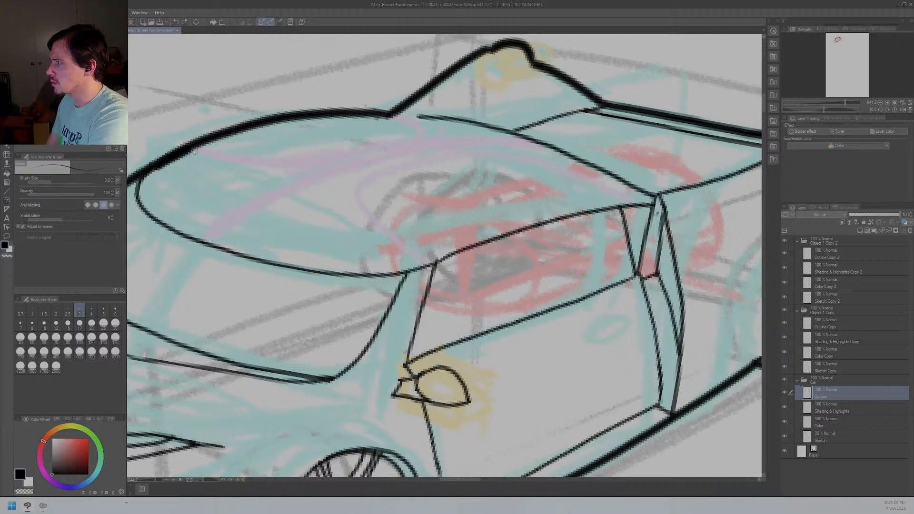
left_click_drag(193, 147, 244, 167)
key("ctrl+z")
mouse_move(194, 146)
left_mouse_down()
mouse_move(293, 164)
mouse_move(369, 146)
left_mouse_up()
key("ctrl+z")
mouse_move(198, 151)
left_mouse_down()
mouse_move(271, 165)
mouse_move(352, 159)
mouse_move(394, 139)
left_mouse_up()
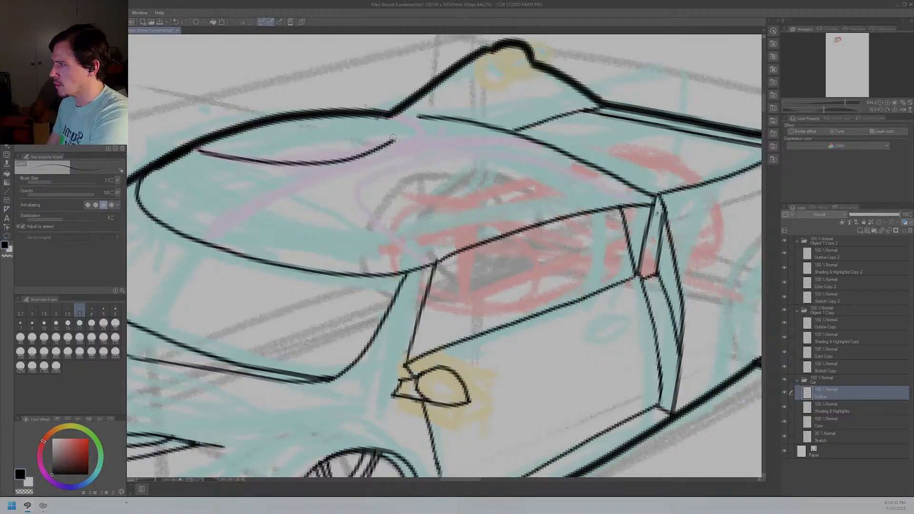
key("ctrl+z")
left_click_drag(192, 149, 288, 162)
key("ctrl+z")
mouse_move(201, 149)
left_mouse_down()
mouse_move(333, 157)
mouse_move(410, 136)
mouse_move(414, 125)
mouse_move(387, 115)
left_mouse_up()
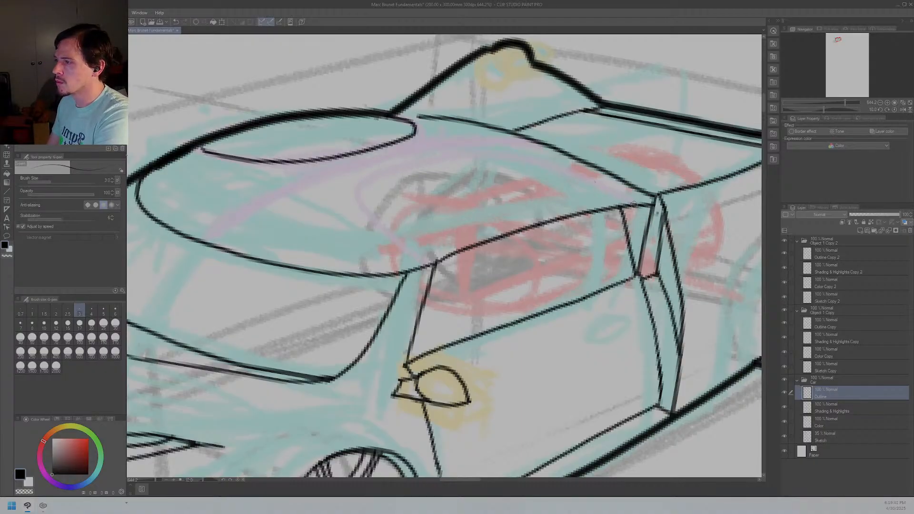
Step: Ink the near roof panel's curved edge between the side window's rear and front corners, and extend the far panel's front tip to the roofline
left_click_drag(636, 202, 578, 175)
key("ctrl+z")
left_click_drag(630, 204, 527, 155)
key("ctrl+z")
mouse_move(635, 205)
left_mouse_down()
mouse_move(558, 170)
mouse_move(494, 156)
mouse_move(460, 156)
mouse_move(390, 179)
left_mouse_up()
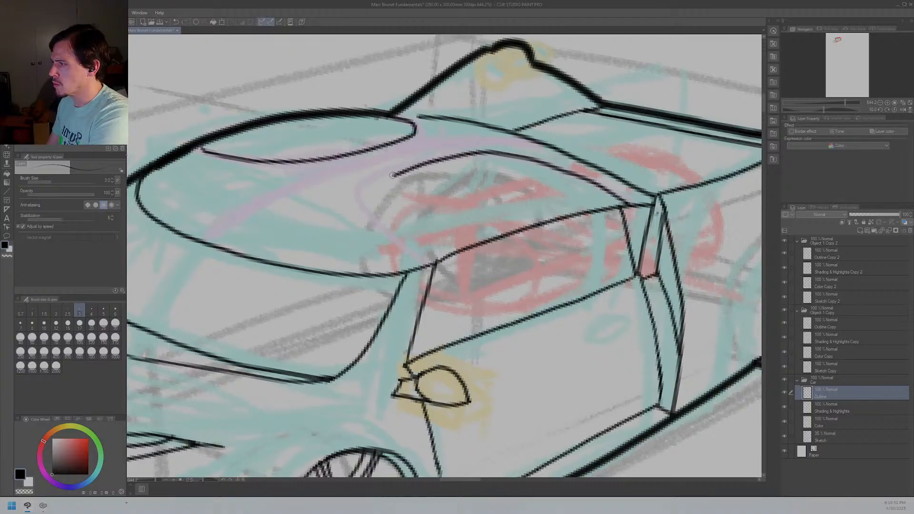
key("ctrl+z")
mouse_move(634, 206)
left_mouse_down()
mouse_move(544, 161)
mouse_move(476, 151)
mouse_move(418, 158)
mouse_move(367, 181)
mouse_move(358, 192)
mouse_move(365, 211)
mouse_move(436, 266)
left_mouse_up()
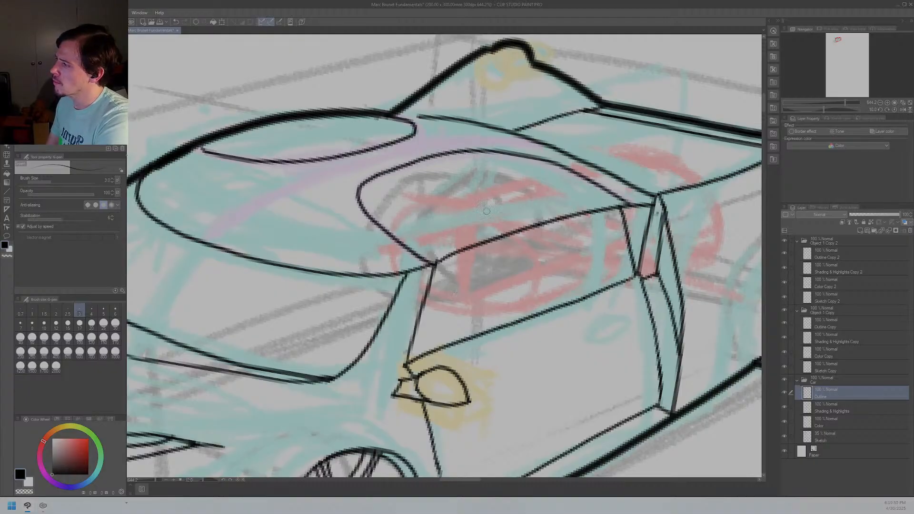
left_click_drag(208, 152, 191, 149)
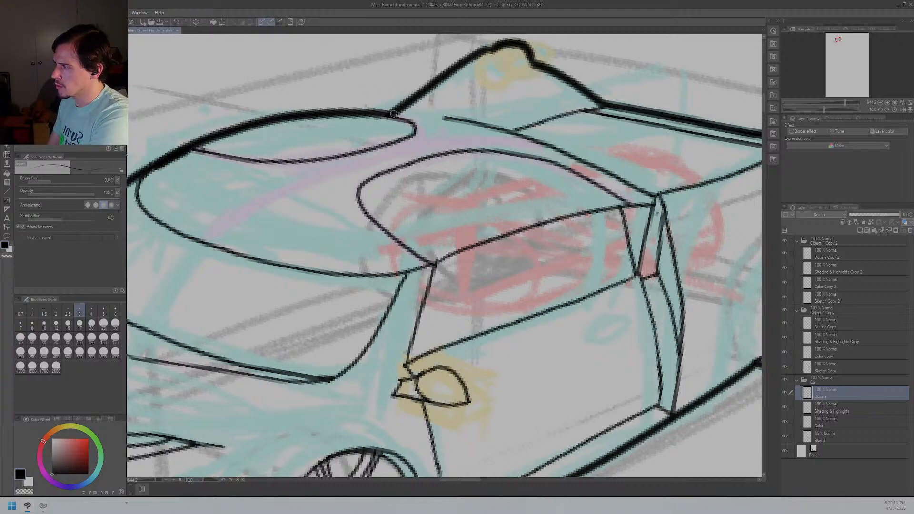
Step: Ink a connecting stroke that extends the far roof panel's upper edge forward until it meets the black roofline
left_click_drag(452, 118, 389, 111)
mouse_move(502, 157)
left_mouse_down()
mouse_move(522, 119)
mouse_move(416, 116)
mouse_move(411, 97)
mouse_move(390, 97)
mouse_move(305, 153)
left_mouse_up()
scroll(522, 119, "down", 3)
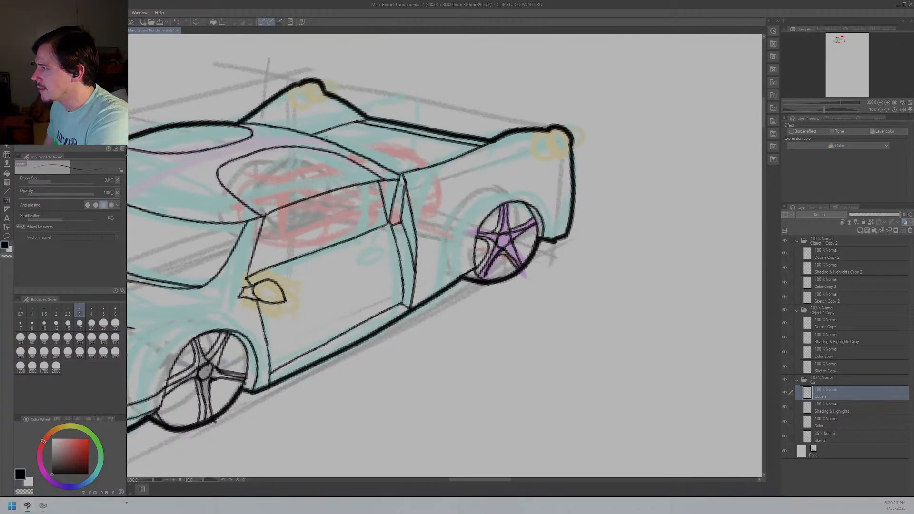
Step: Ink the curved inner edges of the rear deck, one at its far front corner and one along the near fender behind the side window
left_click_drag(345, 132, 359, 126)
key("ctrl+z")
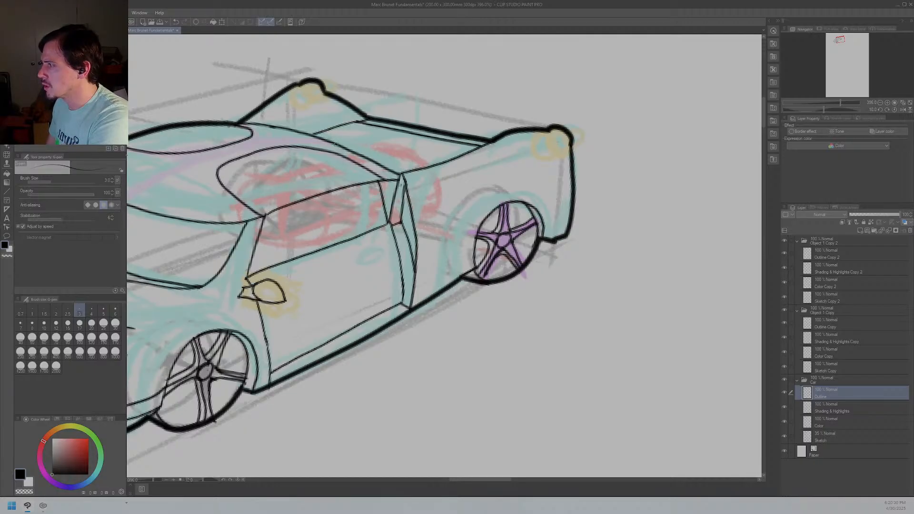
left_click_drag(337, 139, 366, 122)
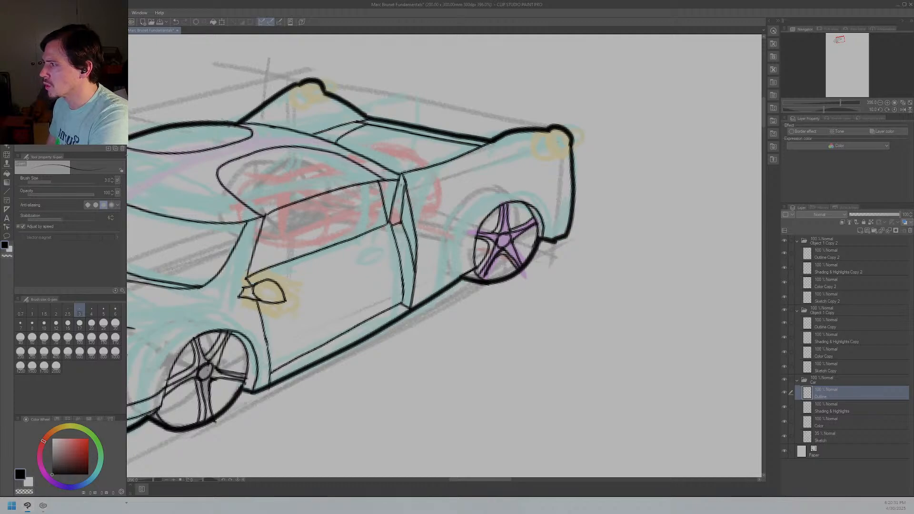
left_click_drag(402, 166, 468, 147)
key("ctrl+z")
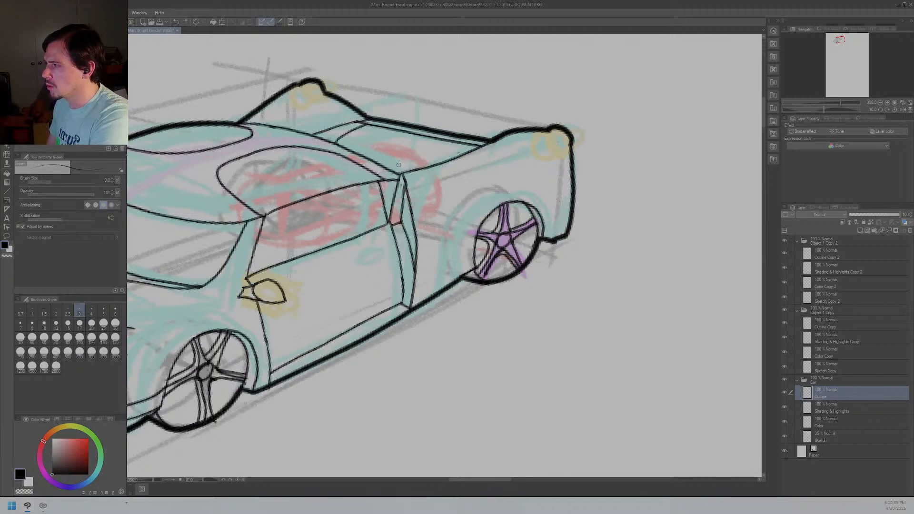
left_click_drag(385, 166, 452, 158)
key("ctrl+z")
left_click_drag(387, 167, 462, 154)
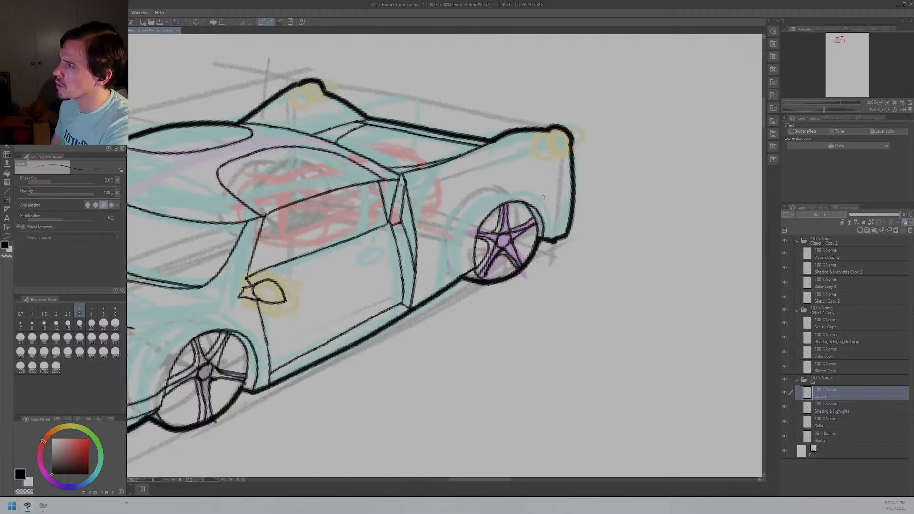
Step: Ink short inner contour lines inside the rounded tips of the near and far rear fenders
left_click_drag(539, 197, 495, 168)
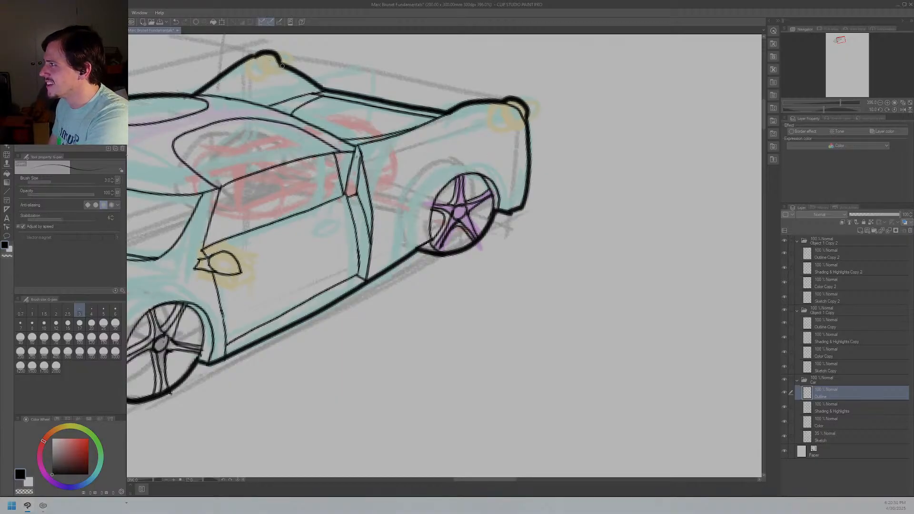
left_click_drag(278, 64, 266, 63)
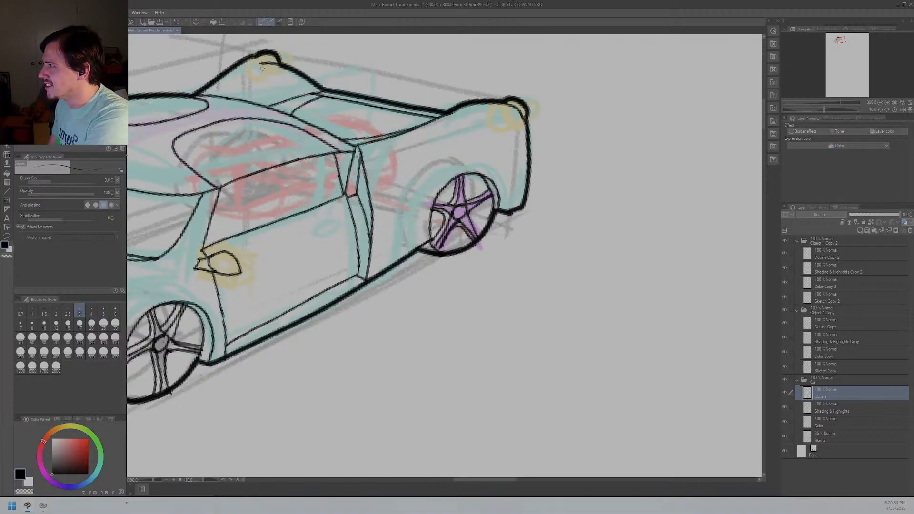
scroll(259, 68, "up", 3)
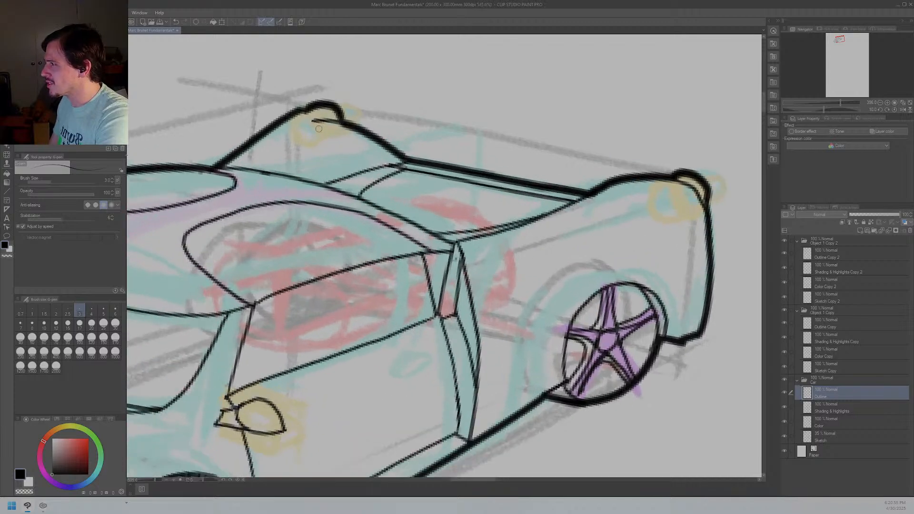
scroll(319, 129, "up", 4)
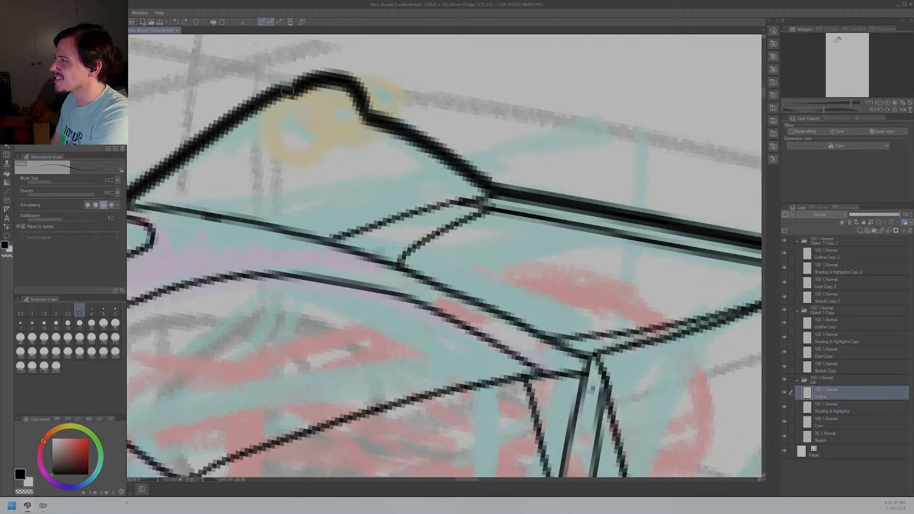
mouse_move(276, 95)
left_mouse_down()
mouse_move(346, 104)
mouse_move(408, 142)
left_mouse_up()
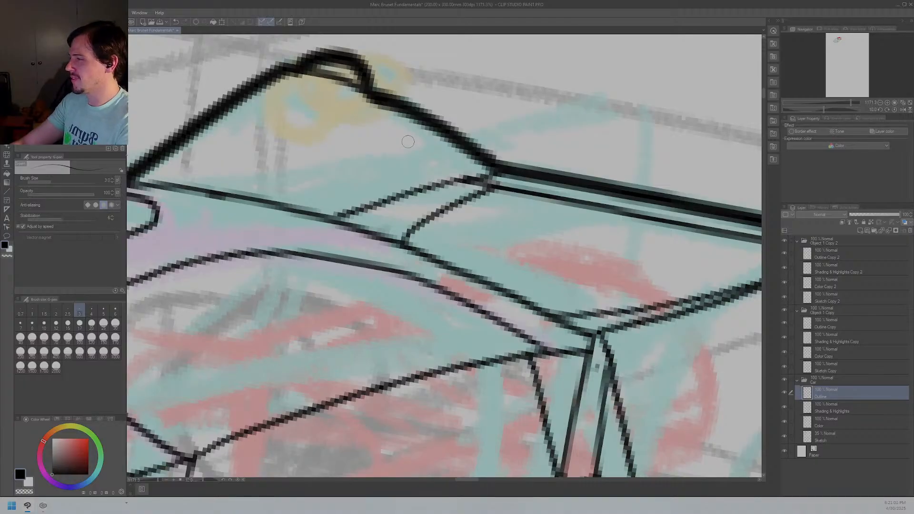
scroll(408, 142, "down", 3)
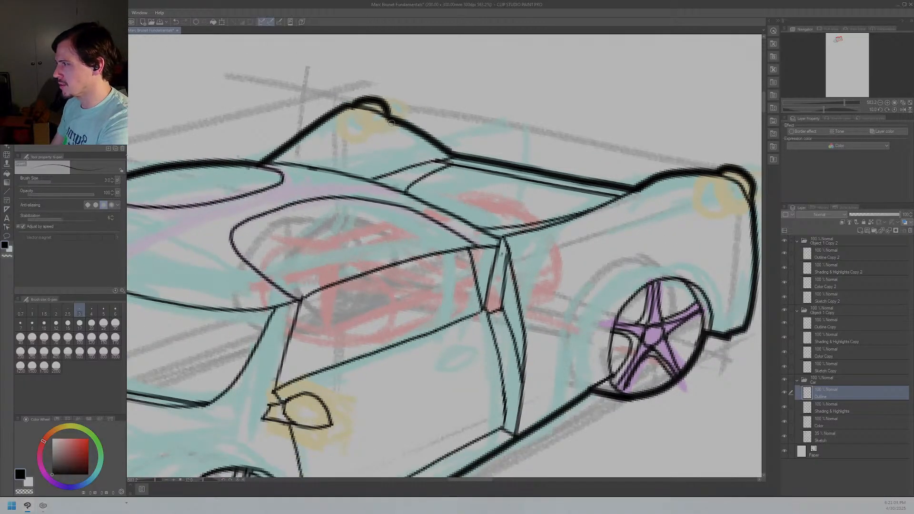
Step: Ink a diagonal crease line across the inner face of the far rear fender, from below its tip toward the roofline
left_click_drag(381, 129, 336, 162)
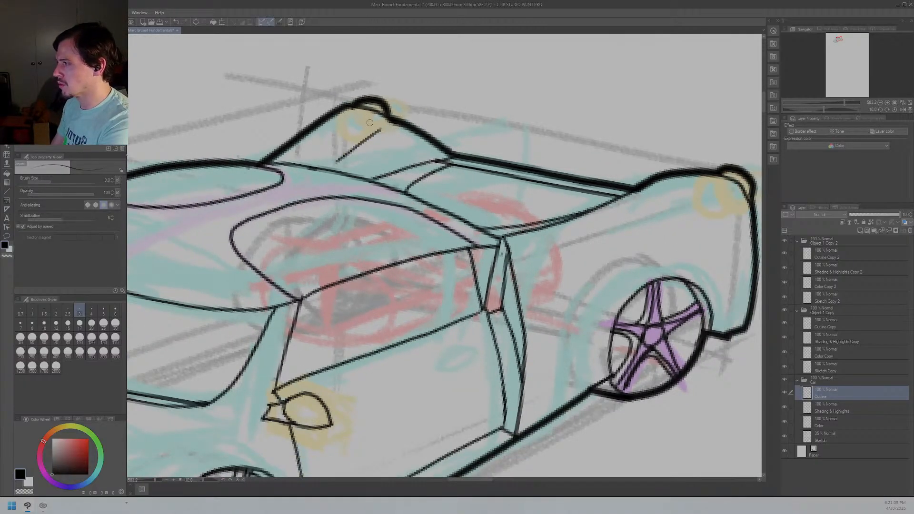
key("ctrl+z")
left_click_drag(328, 165, 381, 127)
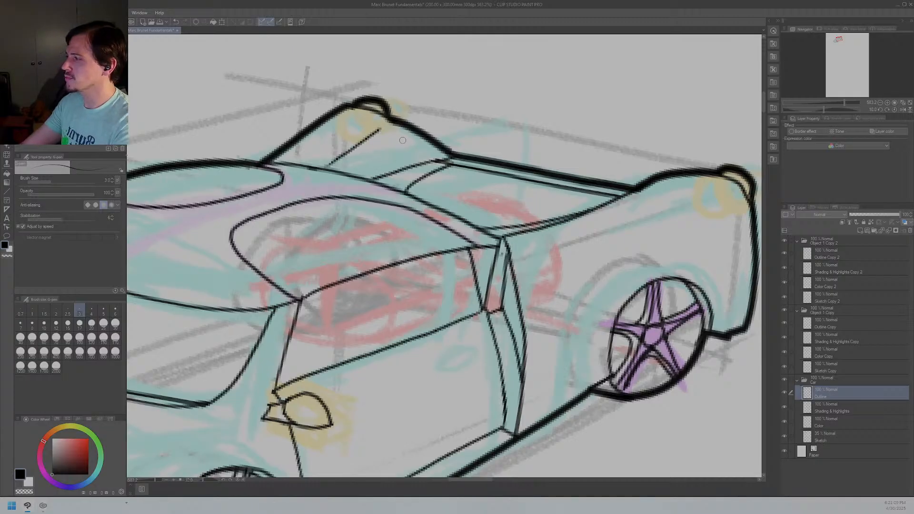
Step: Hide the Sketch layer so that only the car's black line art shows
scroll(402, 141, "down", 5)
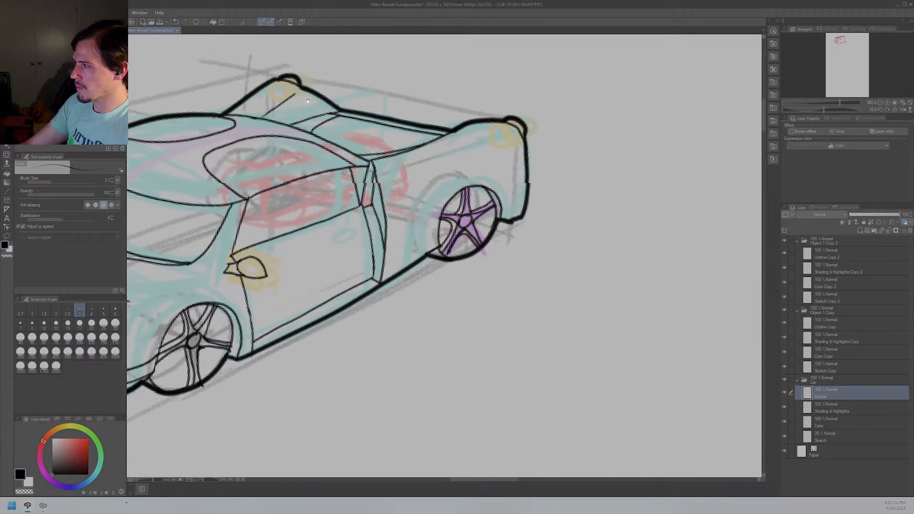
left_click_drag(311, 101, 283, 102)
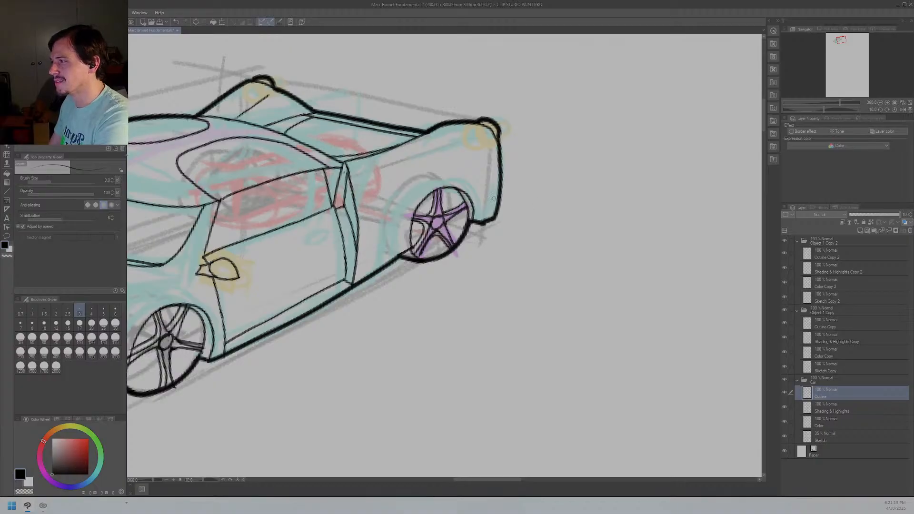
left_click_drag(483, 197, 538, 167)
scroll(620, 167, "down", 3)
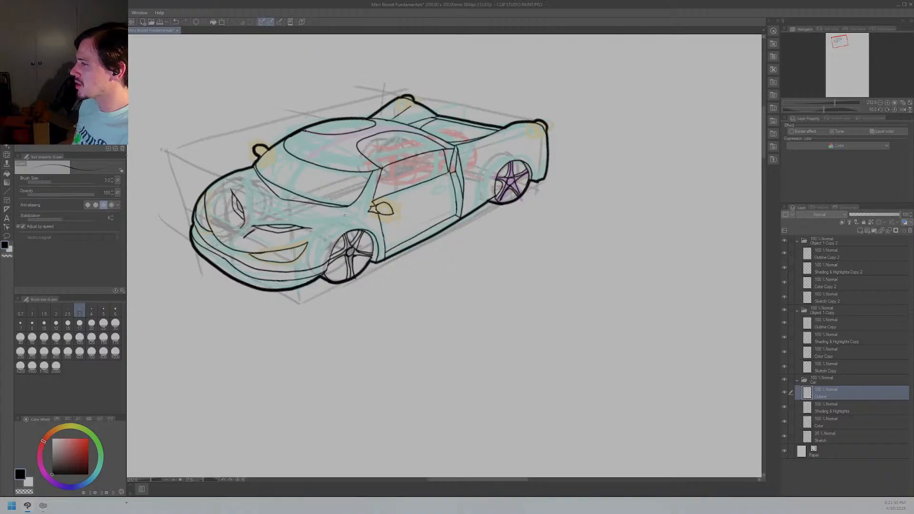
mouse_move(399, 246)
left_mouse_down()
mouse_move(440, 212)
mouse_move(469, 253)
mouse_move(451, 276)
left_mouse_up()
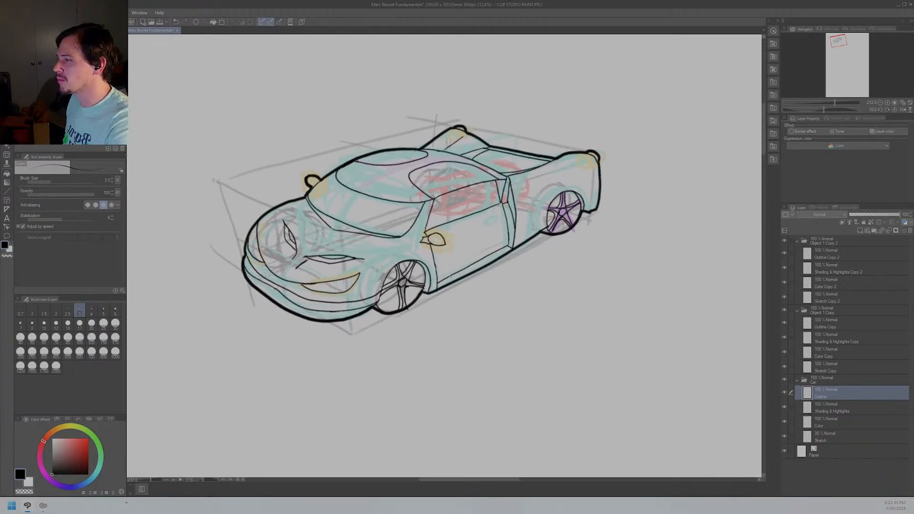
left_click(786, 436)
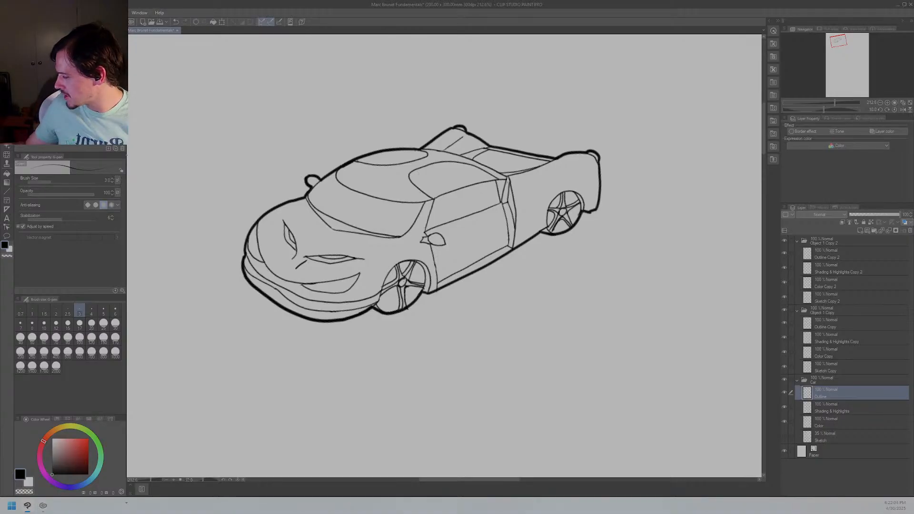
Step: Transform the car's outline and flip it horizontally back and forth to check the drawing's proportions in mirror image
key("ctrl+t")
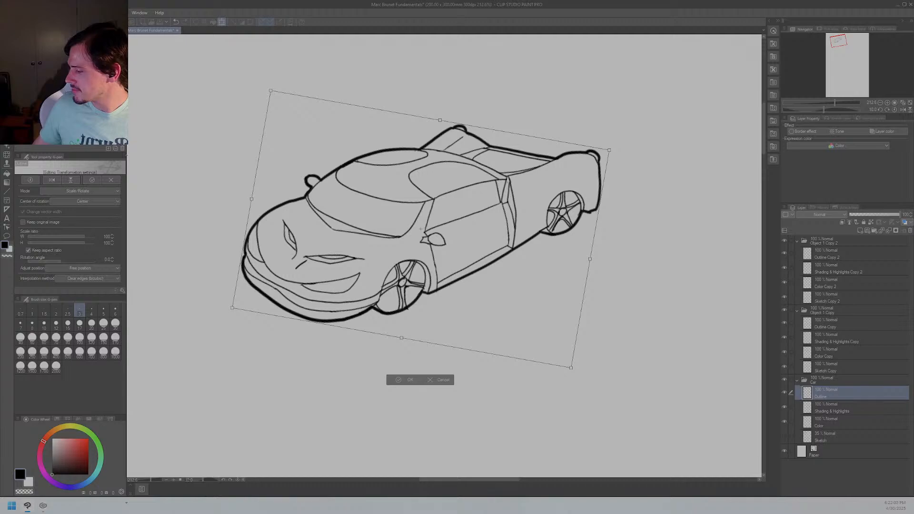
left_click(51, 180)
left_click(51, 180)
left_click(51, 180)
left_click(51, 180)
left_click(51, 180)
left_click(52, 180)
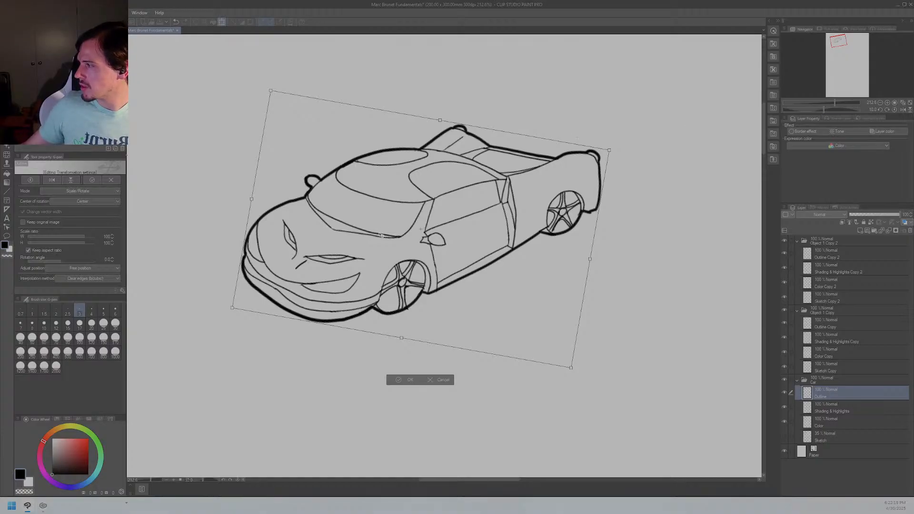
Step: Level the canvas rotation to 0 degrees and examine the car outline's placement on the whole page
key("minus")
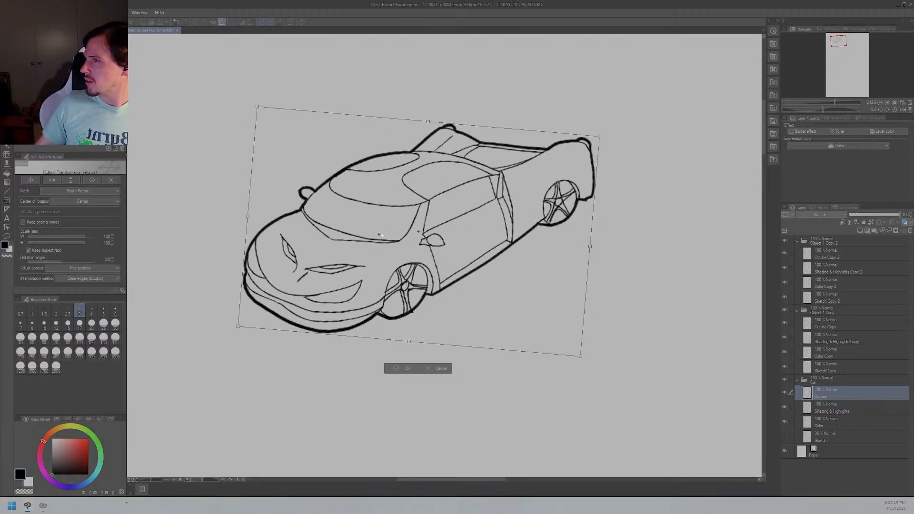
key("minus")
key("minus")
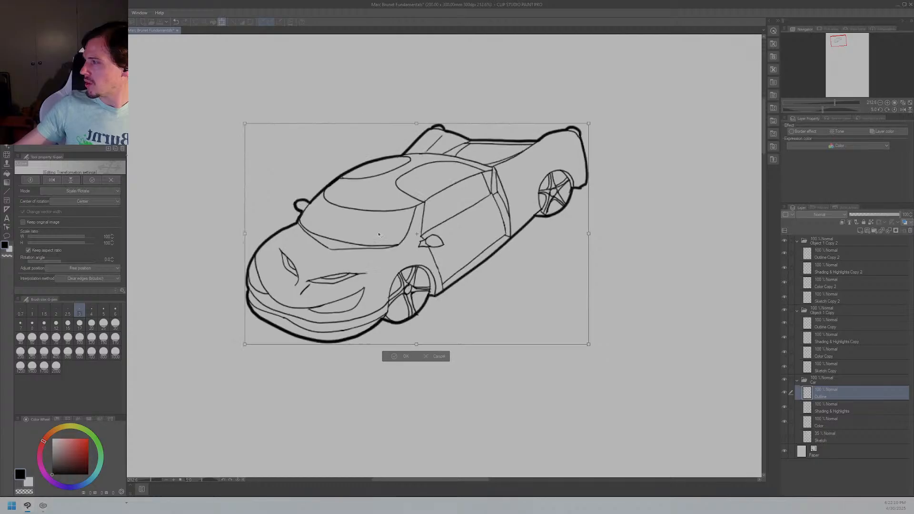
key("asciicircum")
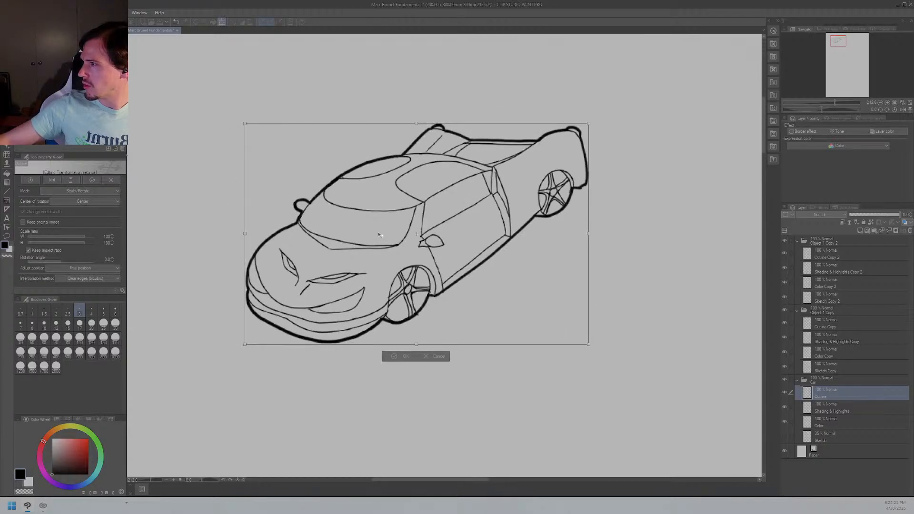
scroll(379, 234, "down", 5)
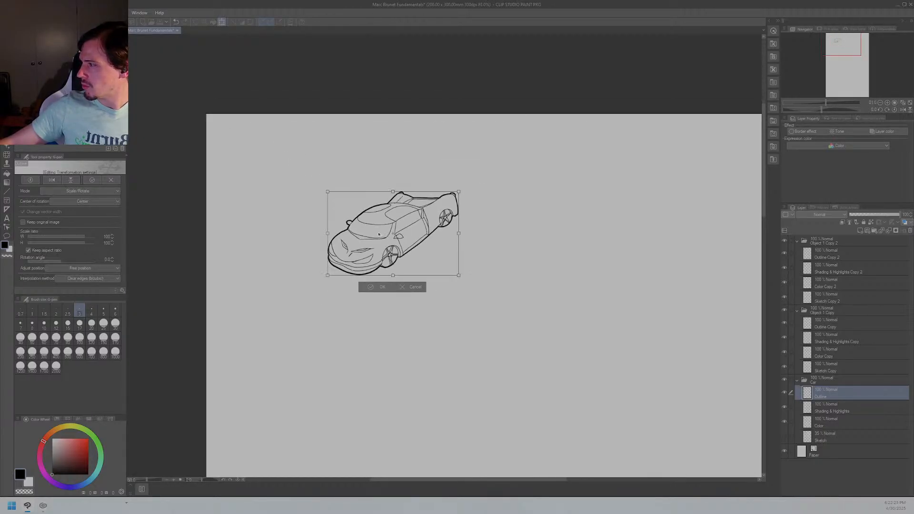
left_click_drag(379, 234, 343, 178)
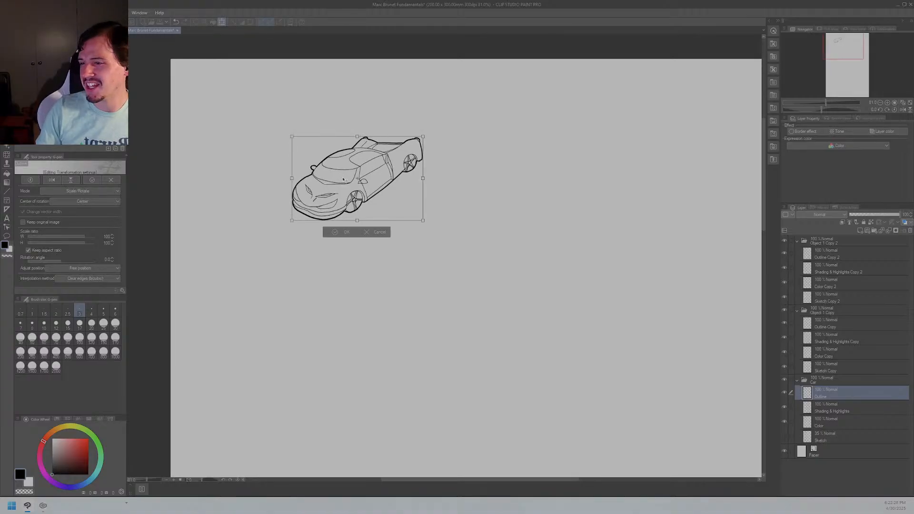